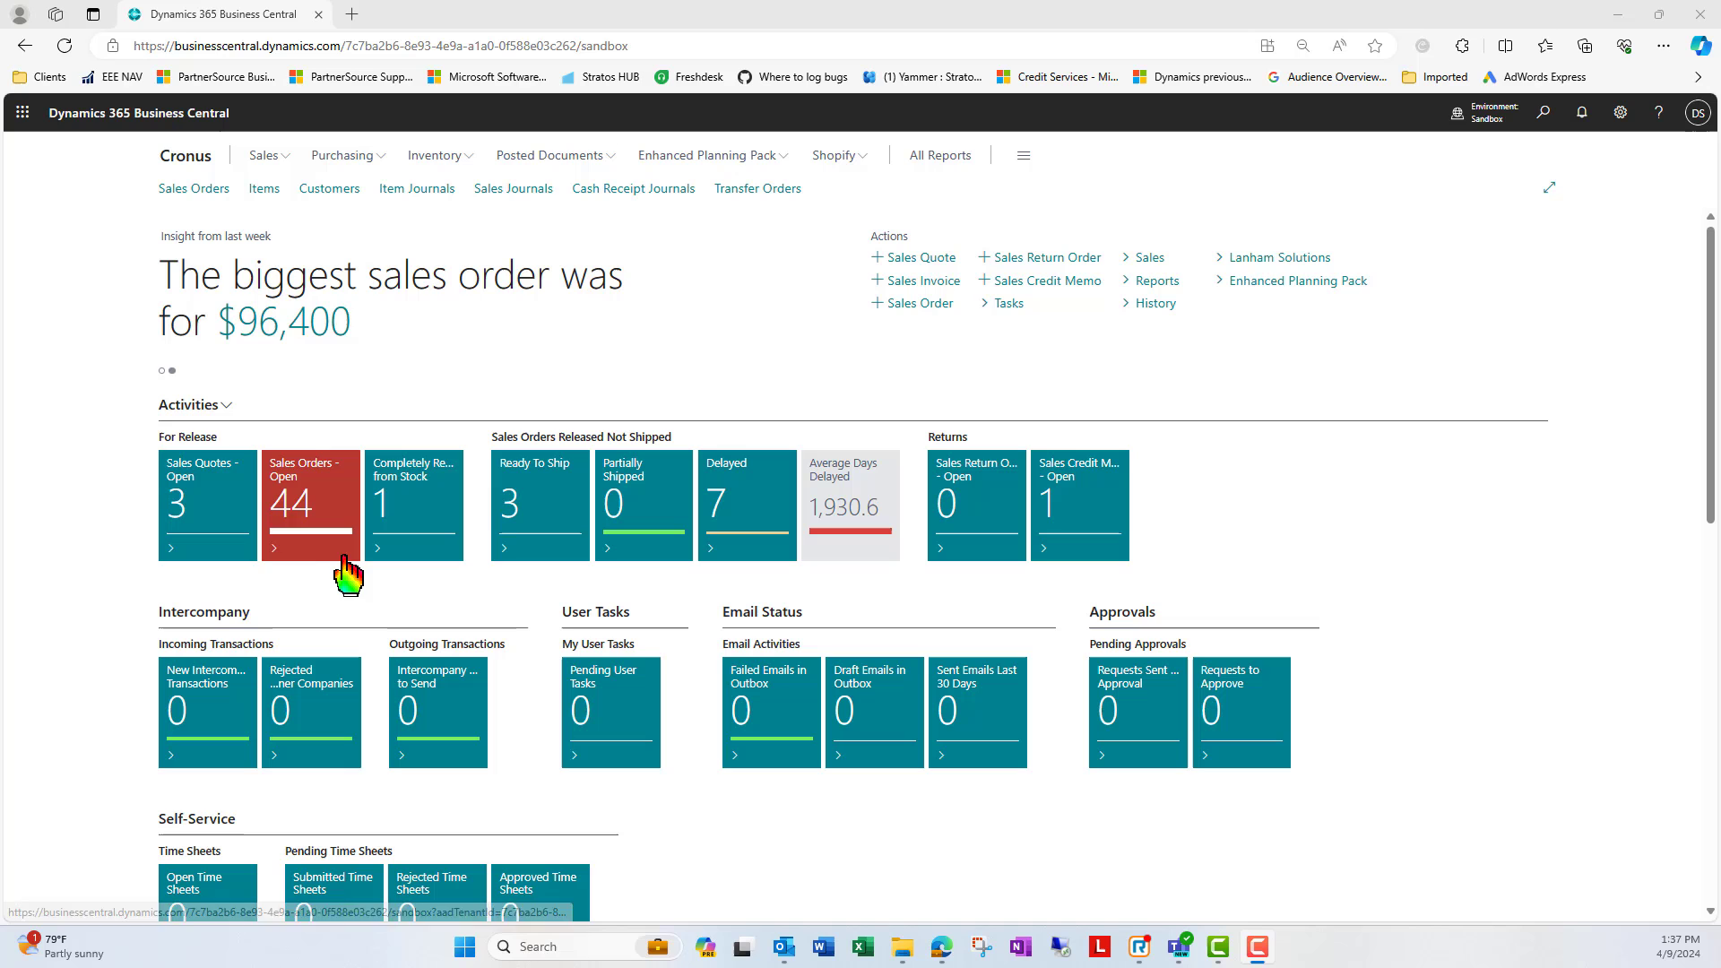
# - Open the Configuration Packages list by searching 'config pack'
pyautogui.click(1545, 114)
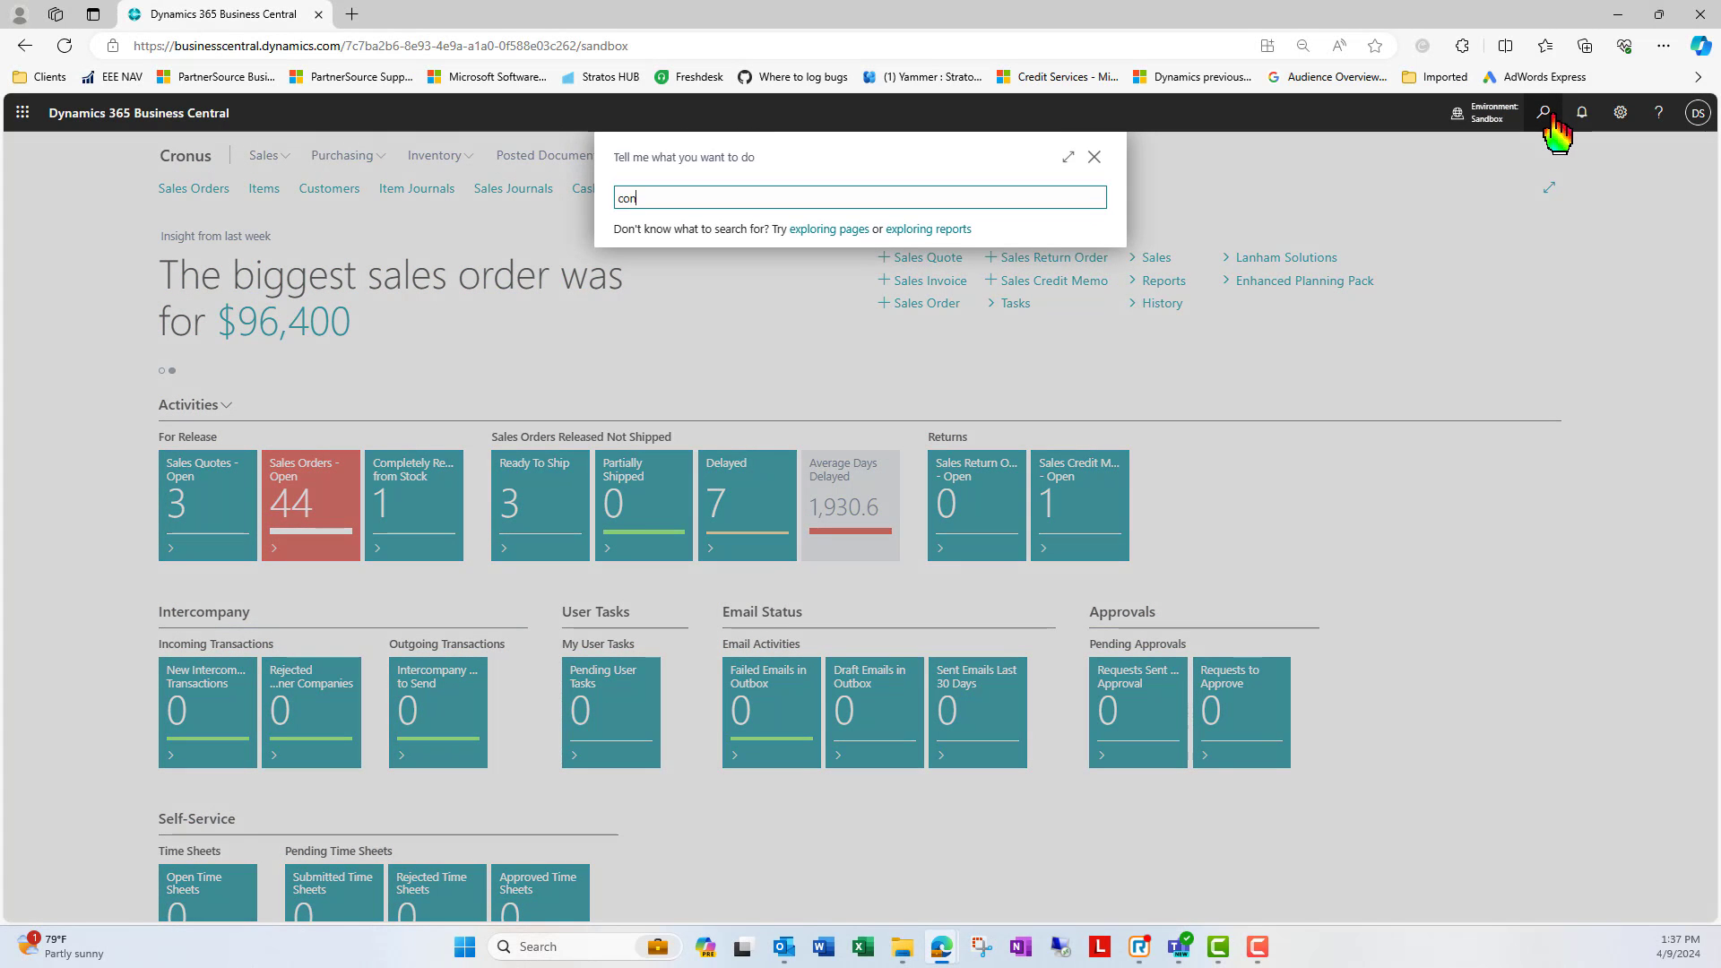
pyautogui.write('config pack')
pyautogui.press('Return')
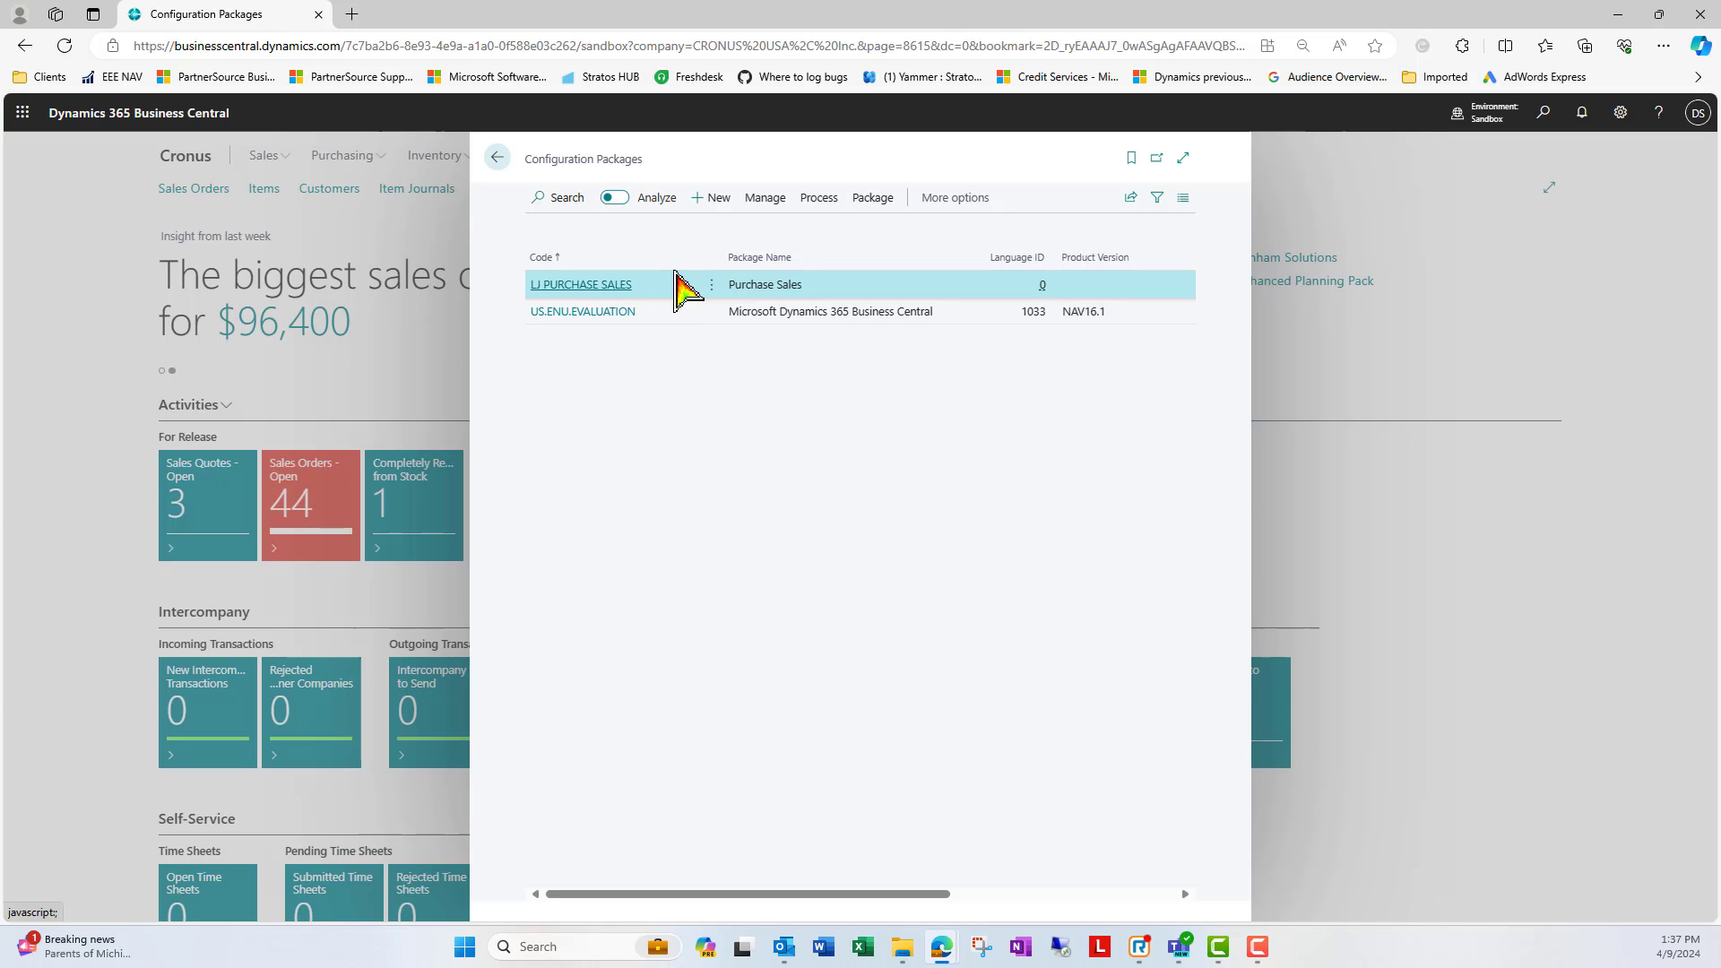
# - Create a new configuration package with code ITEMS and name Items
pyautogui.click(719, 199)
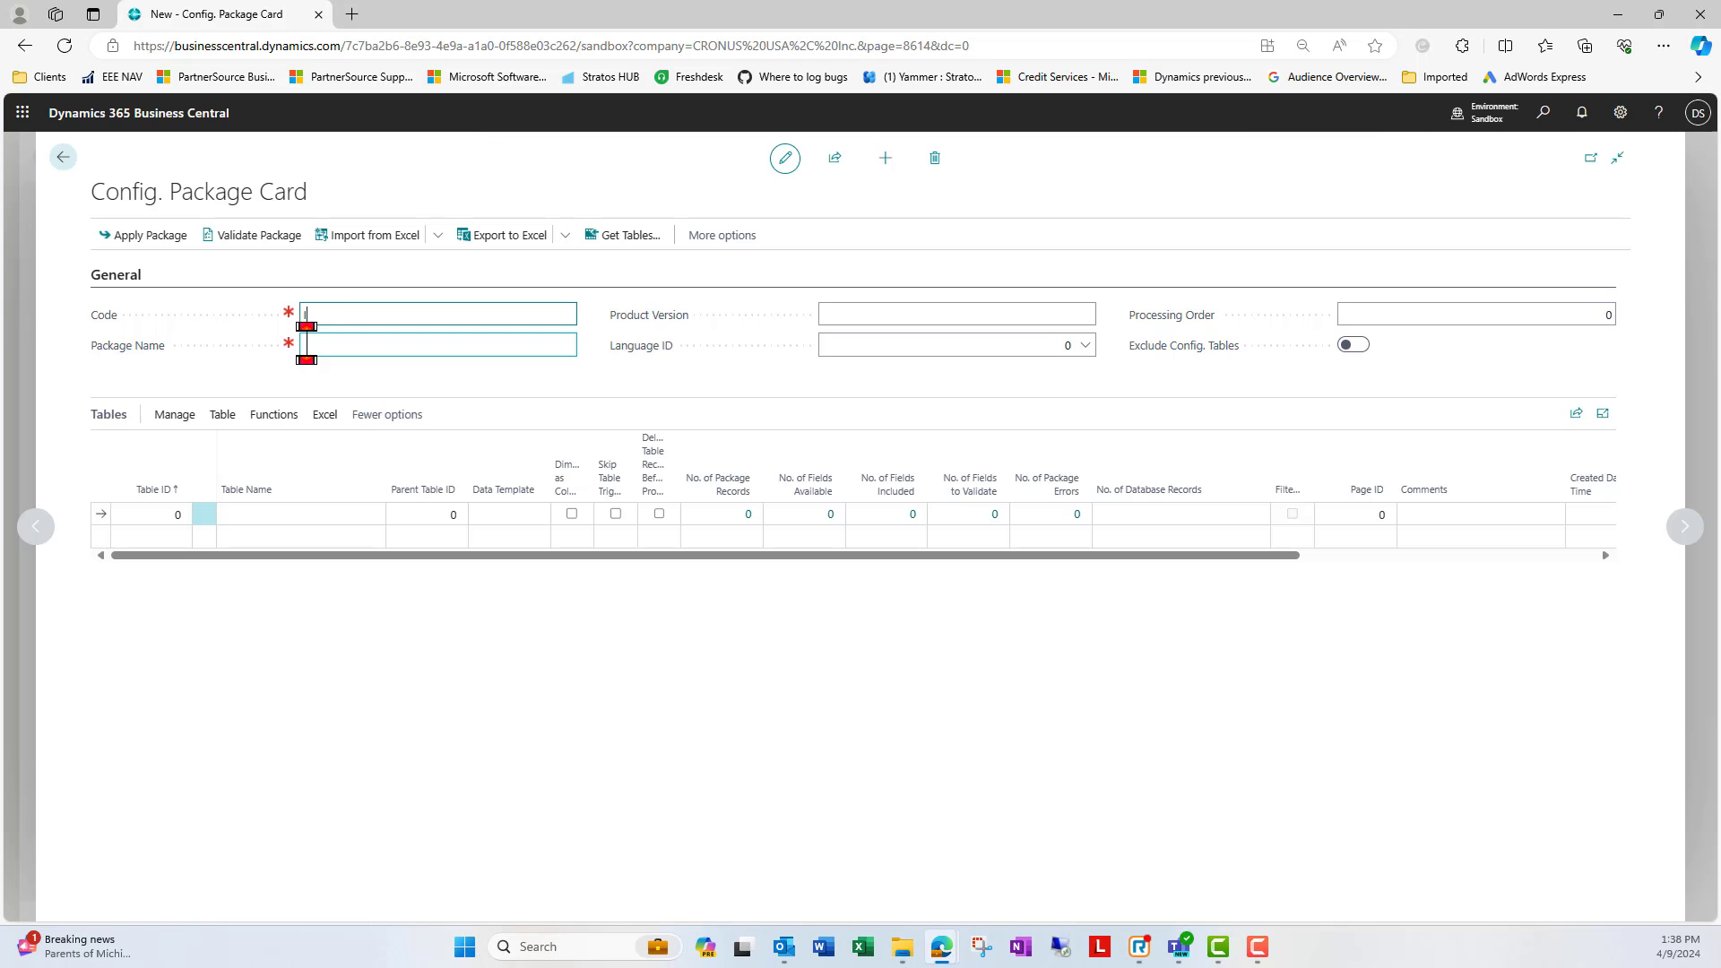
pyautogui.click(306, 344)
pyautogui.write('Ite')
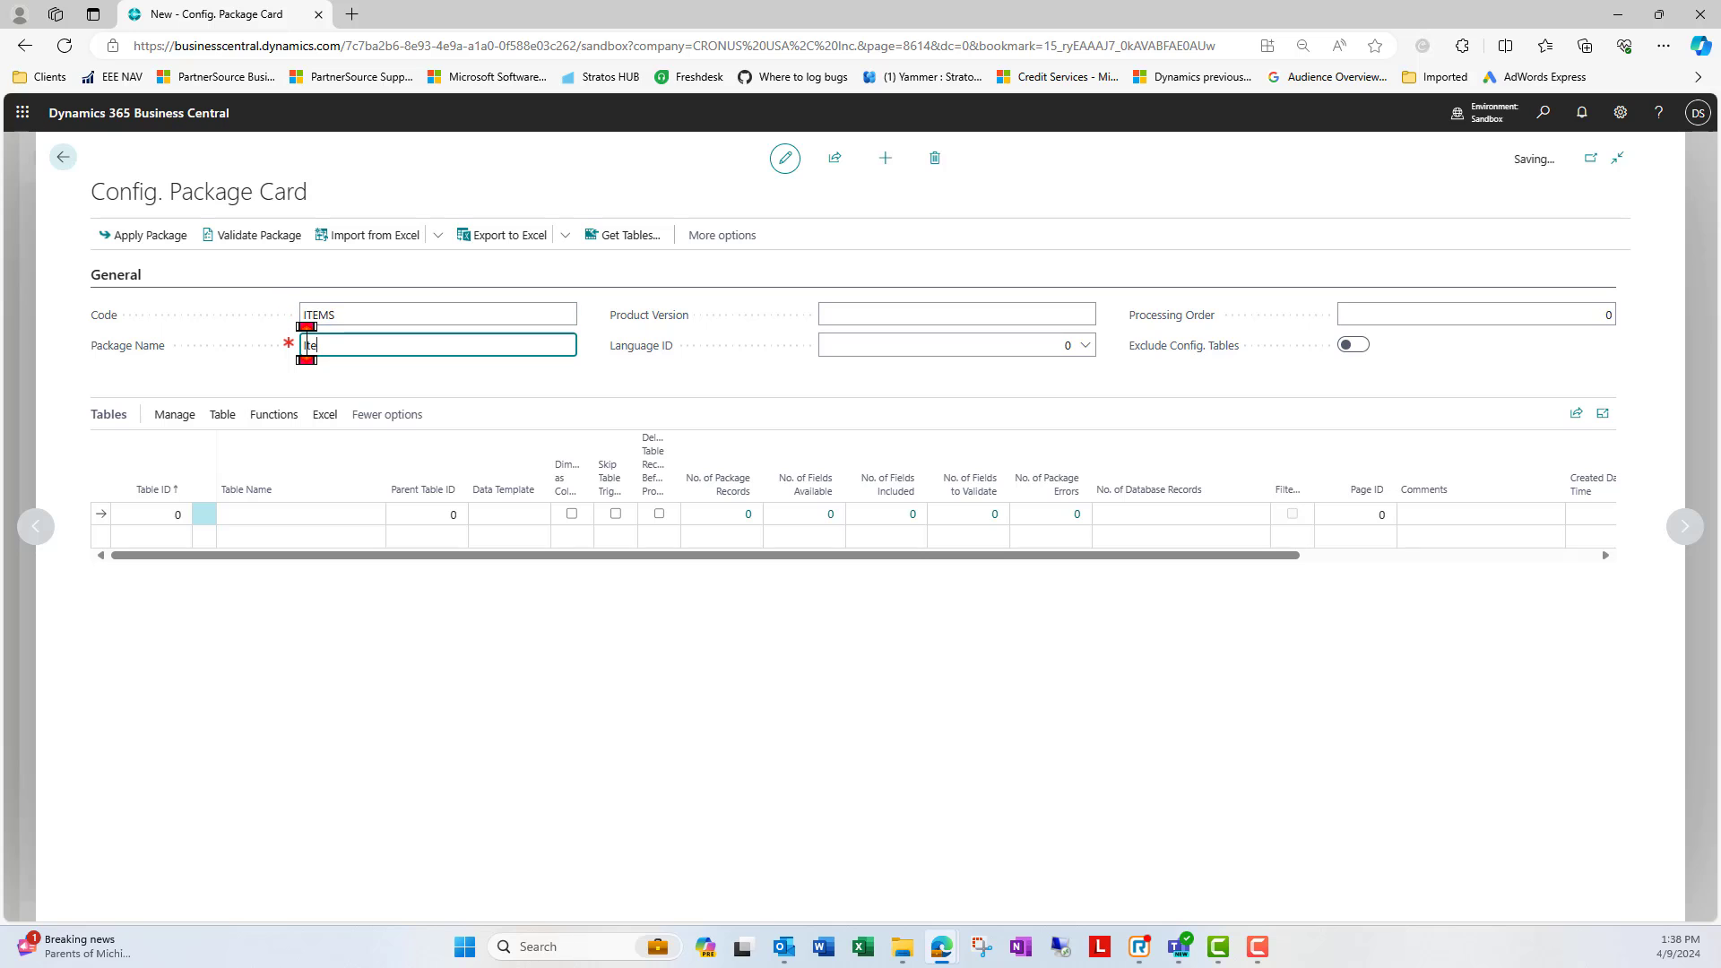
pyautogui.write('ms')
pyautogui.press('Tab')
# - Add table 27 Item to the package and answer the related-tables prompts
pyautogui.click(161, 513)
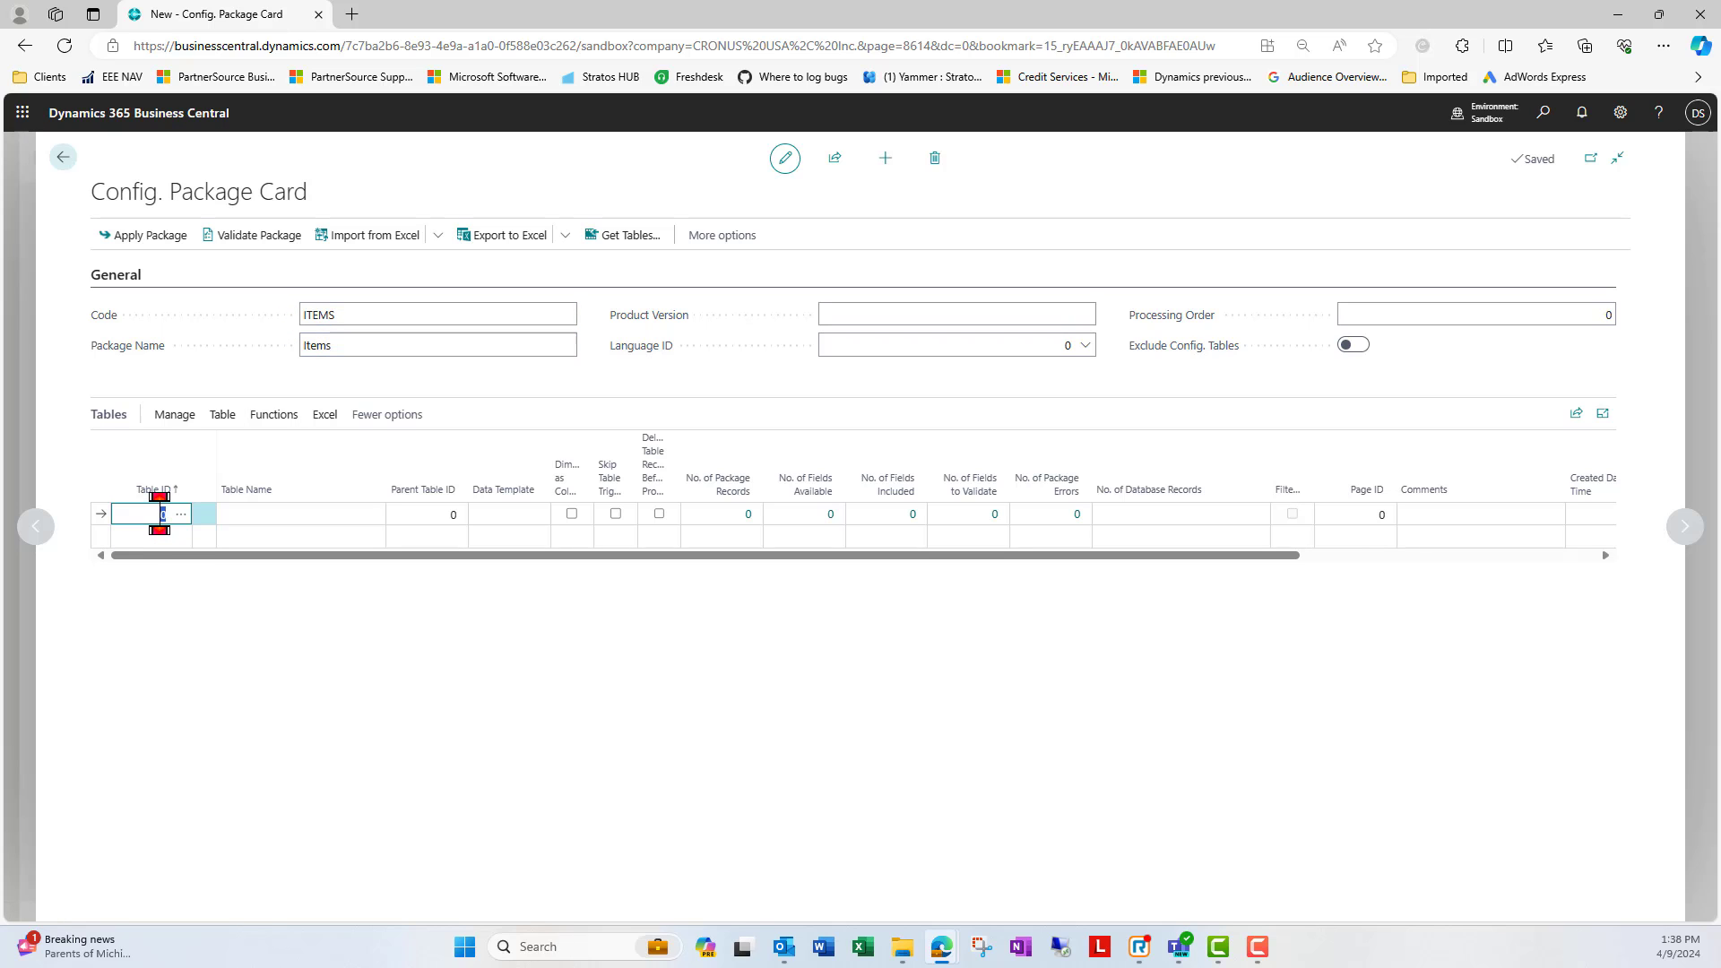
pyautogui.click(177, 517)
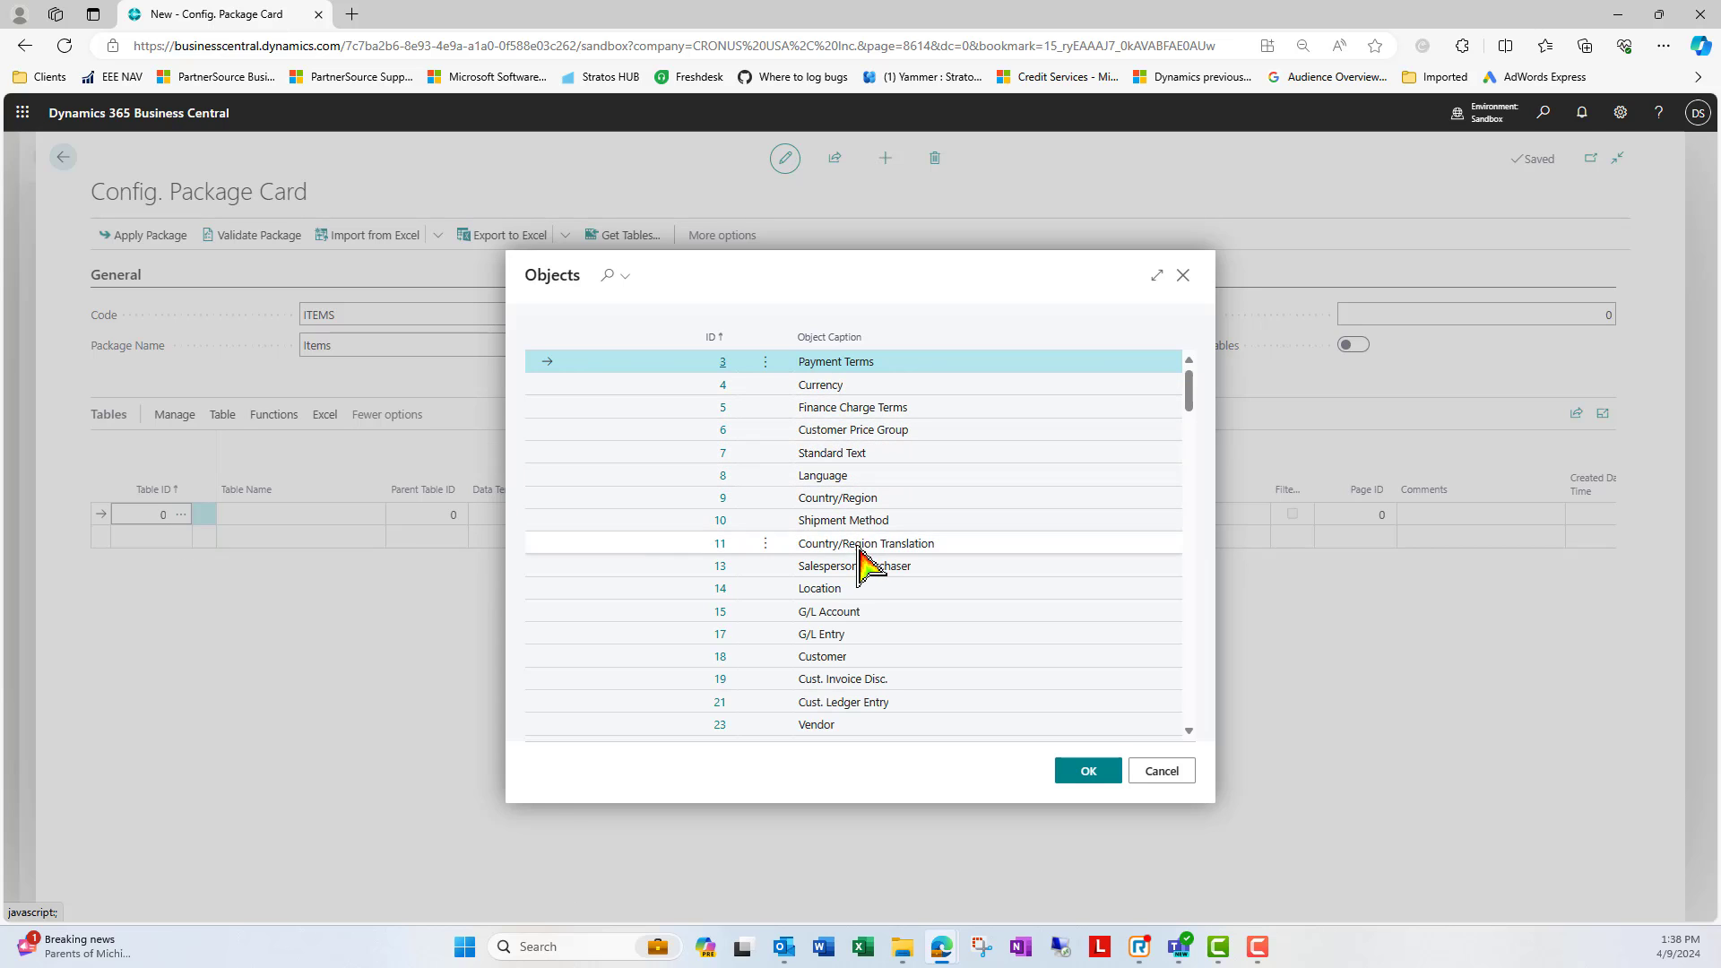
pyautogui.scroll(-1, 848, 636)
pyautogui.scroll(-1, 848, 636)
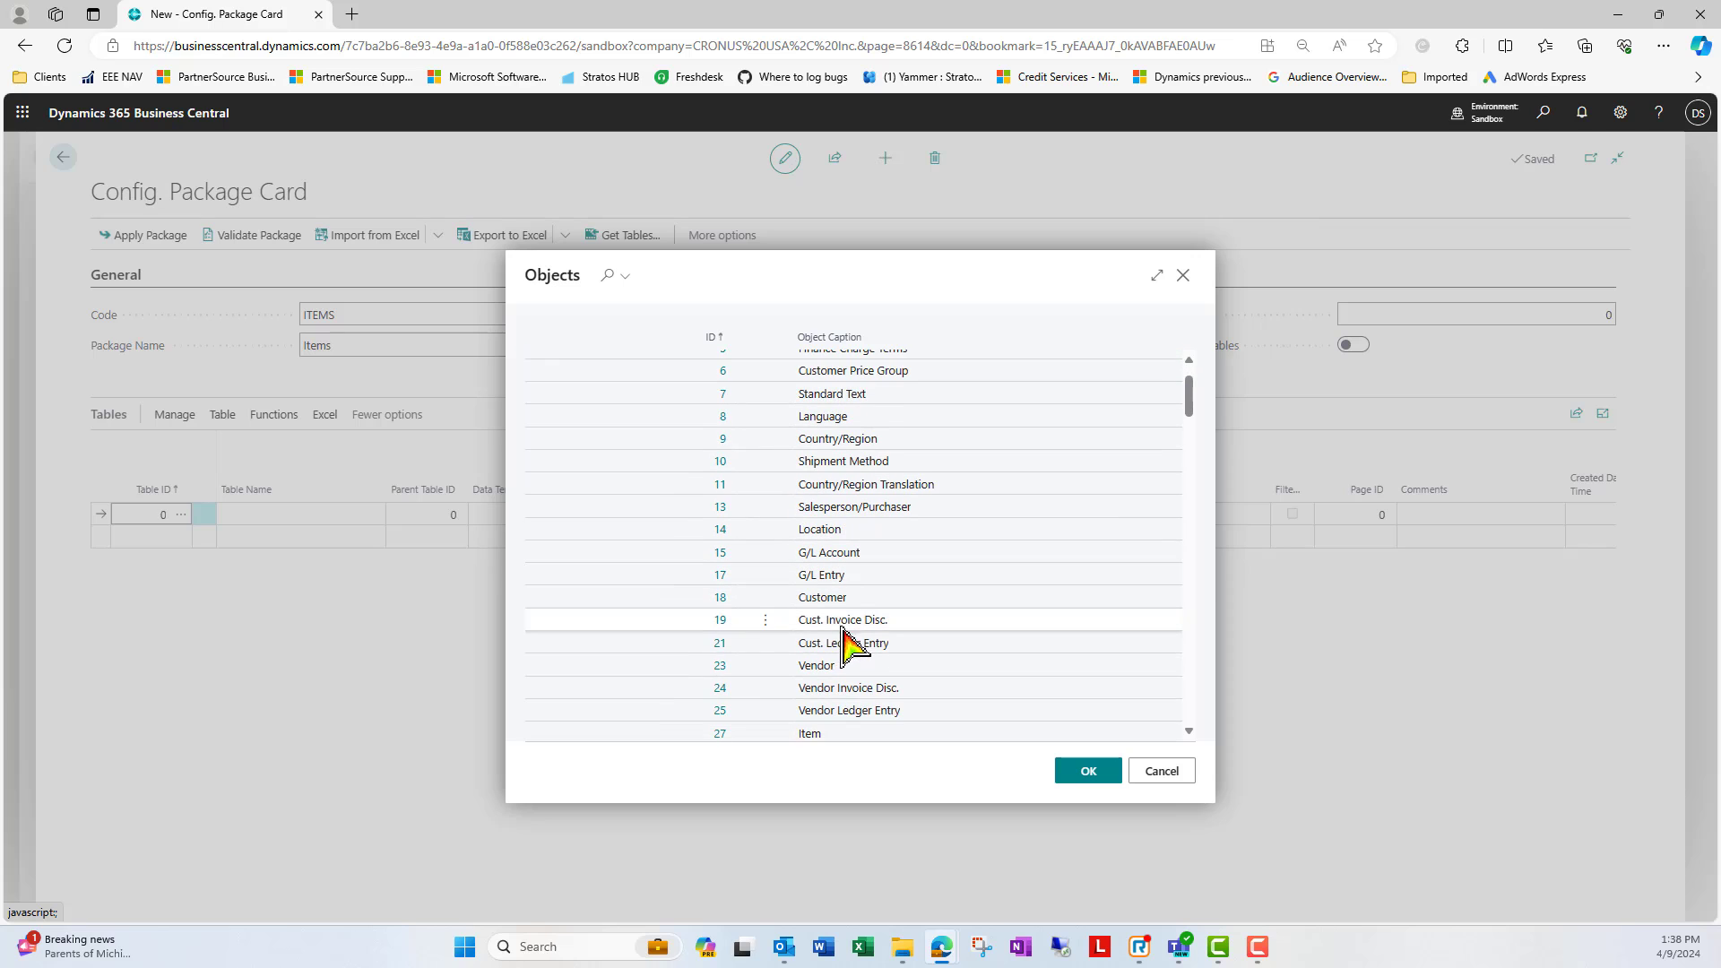
pyautogui.scroll(-1, 883, 633)
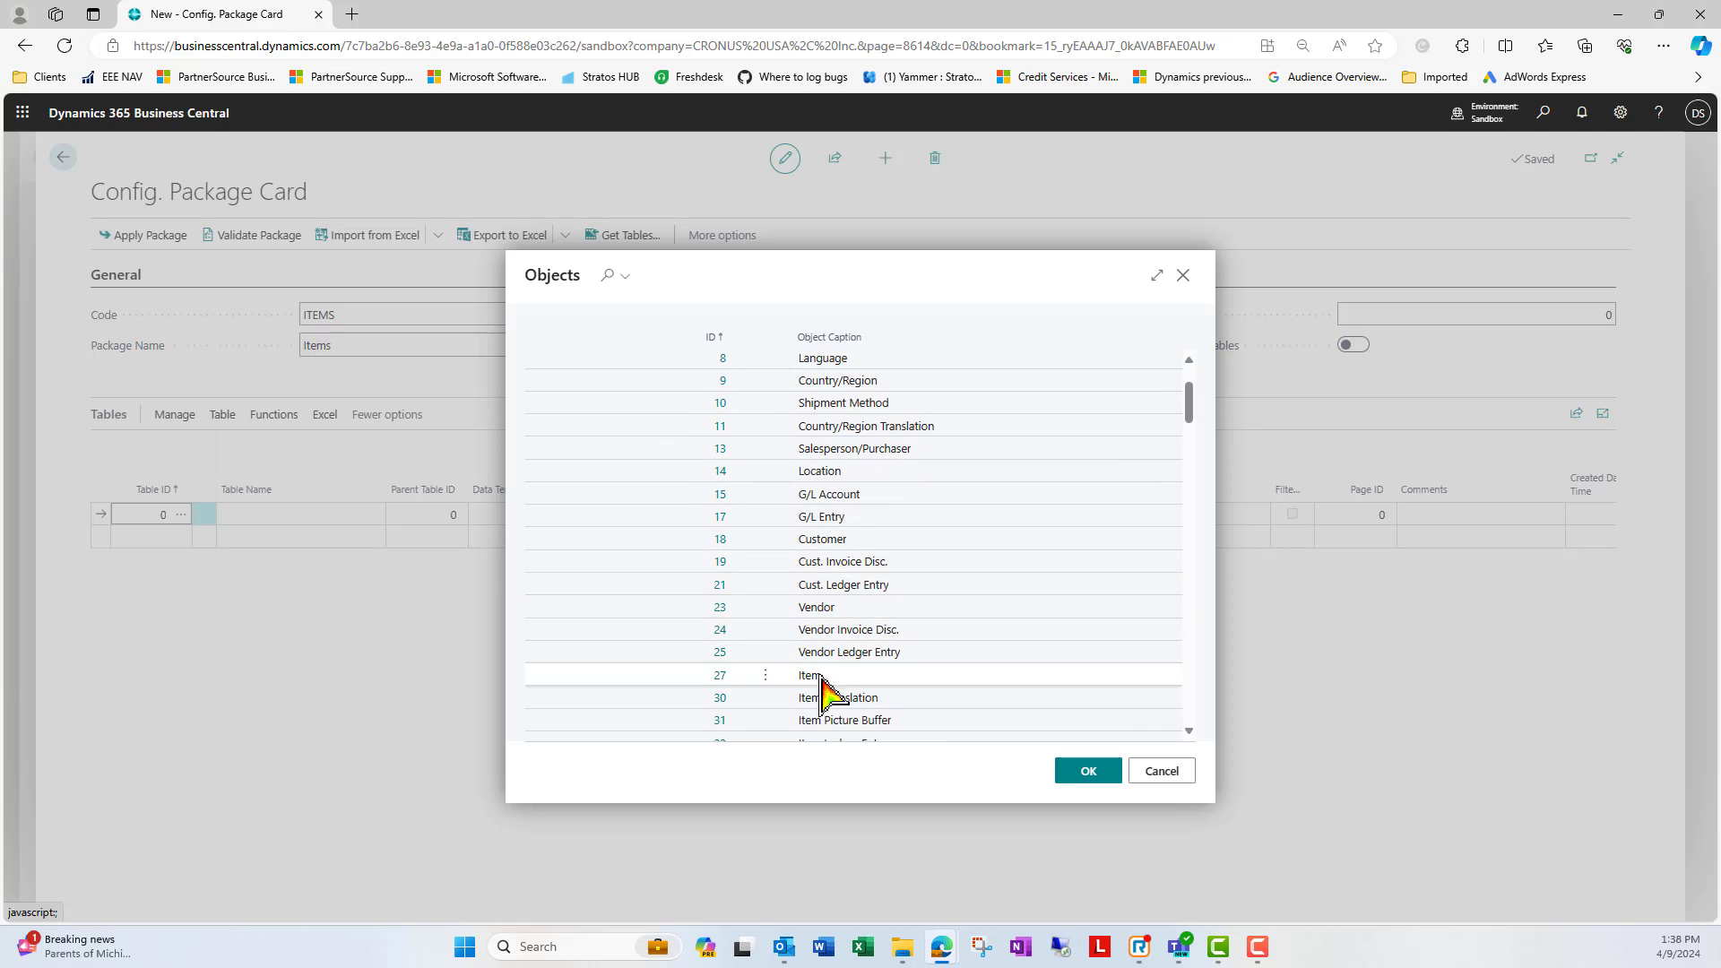
pyautogui.click(704, 675)
pyautogui.click(697, 676)
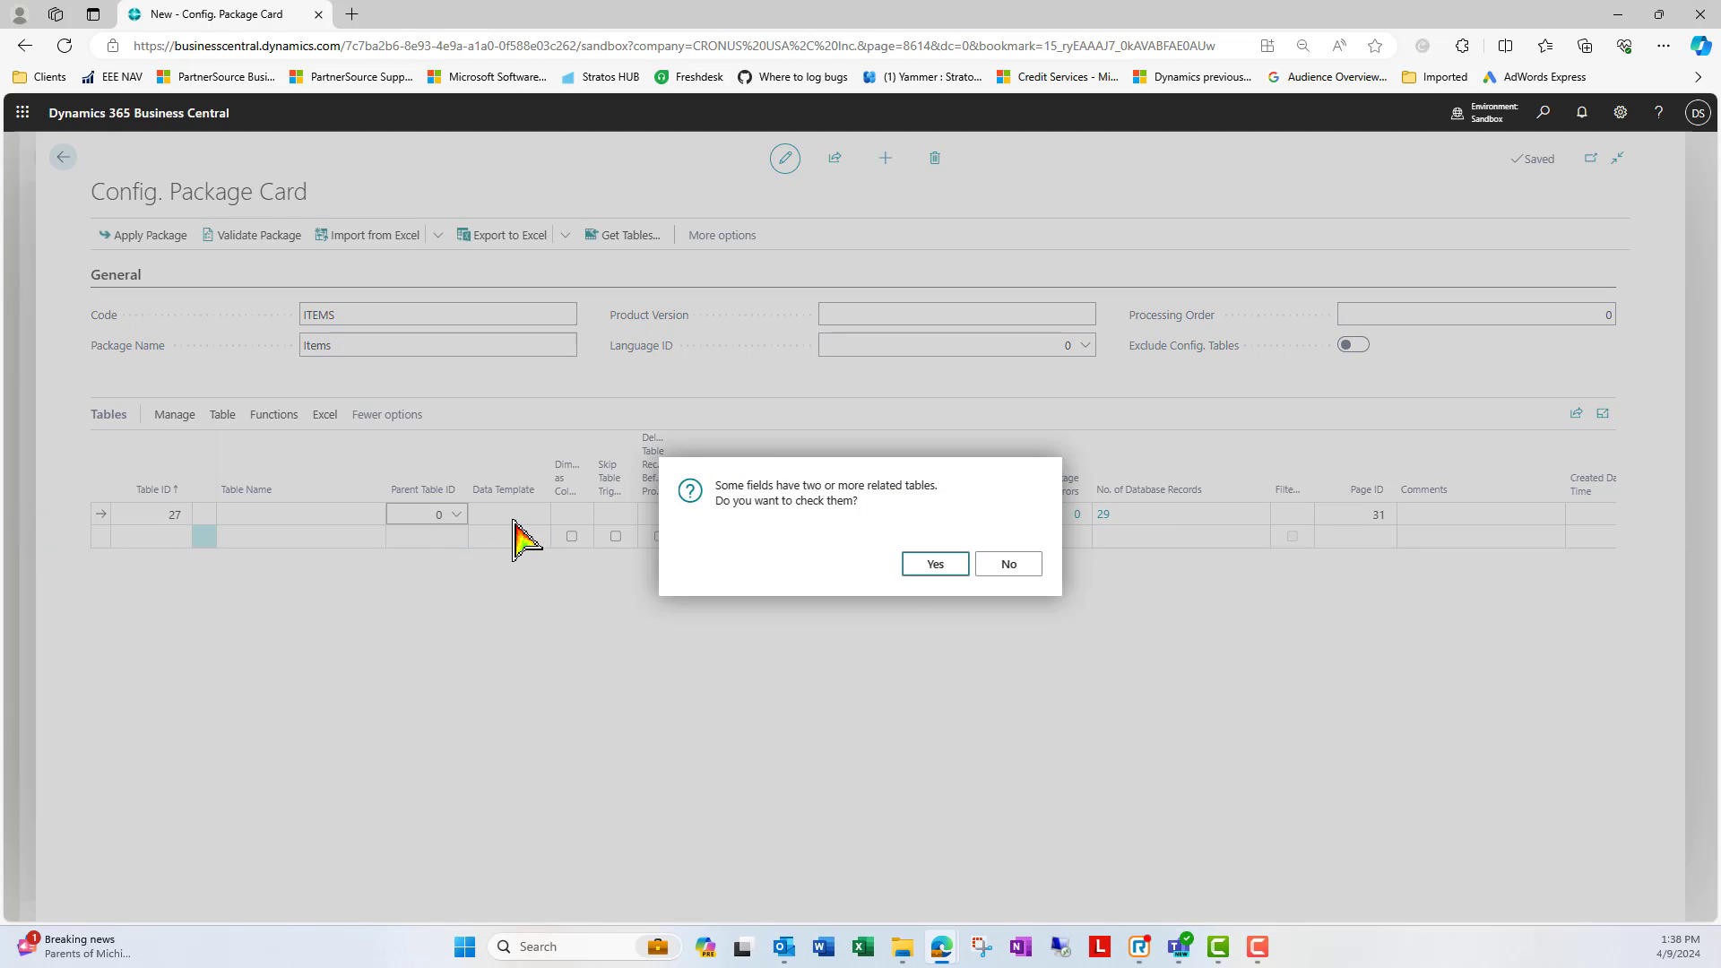
pyautogui.press('Return')
pyautogui.press('Escape')
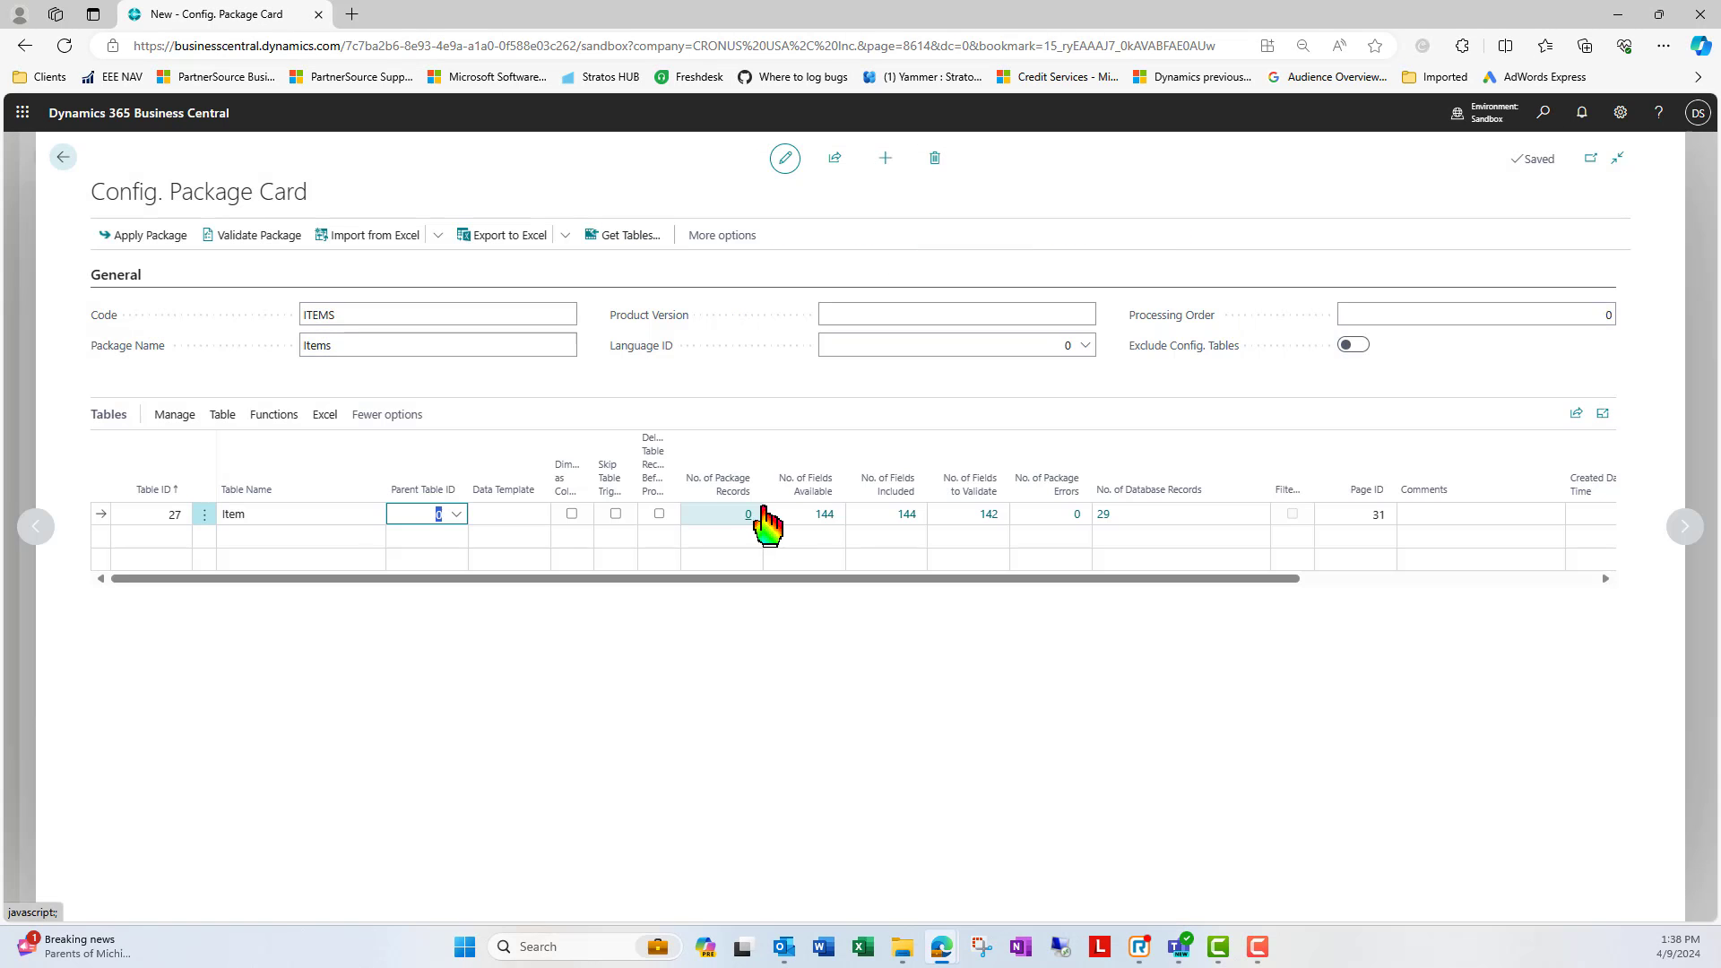
# - In the Item field list, clear all included fields, then re-include only No
pyautogui.click(824, 516)
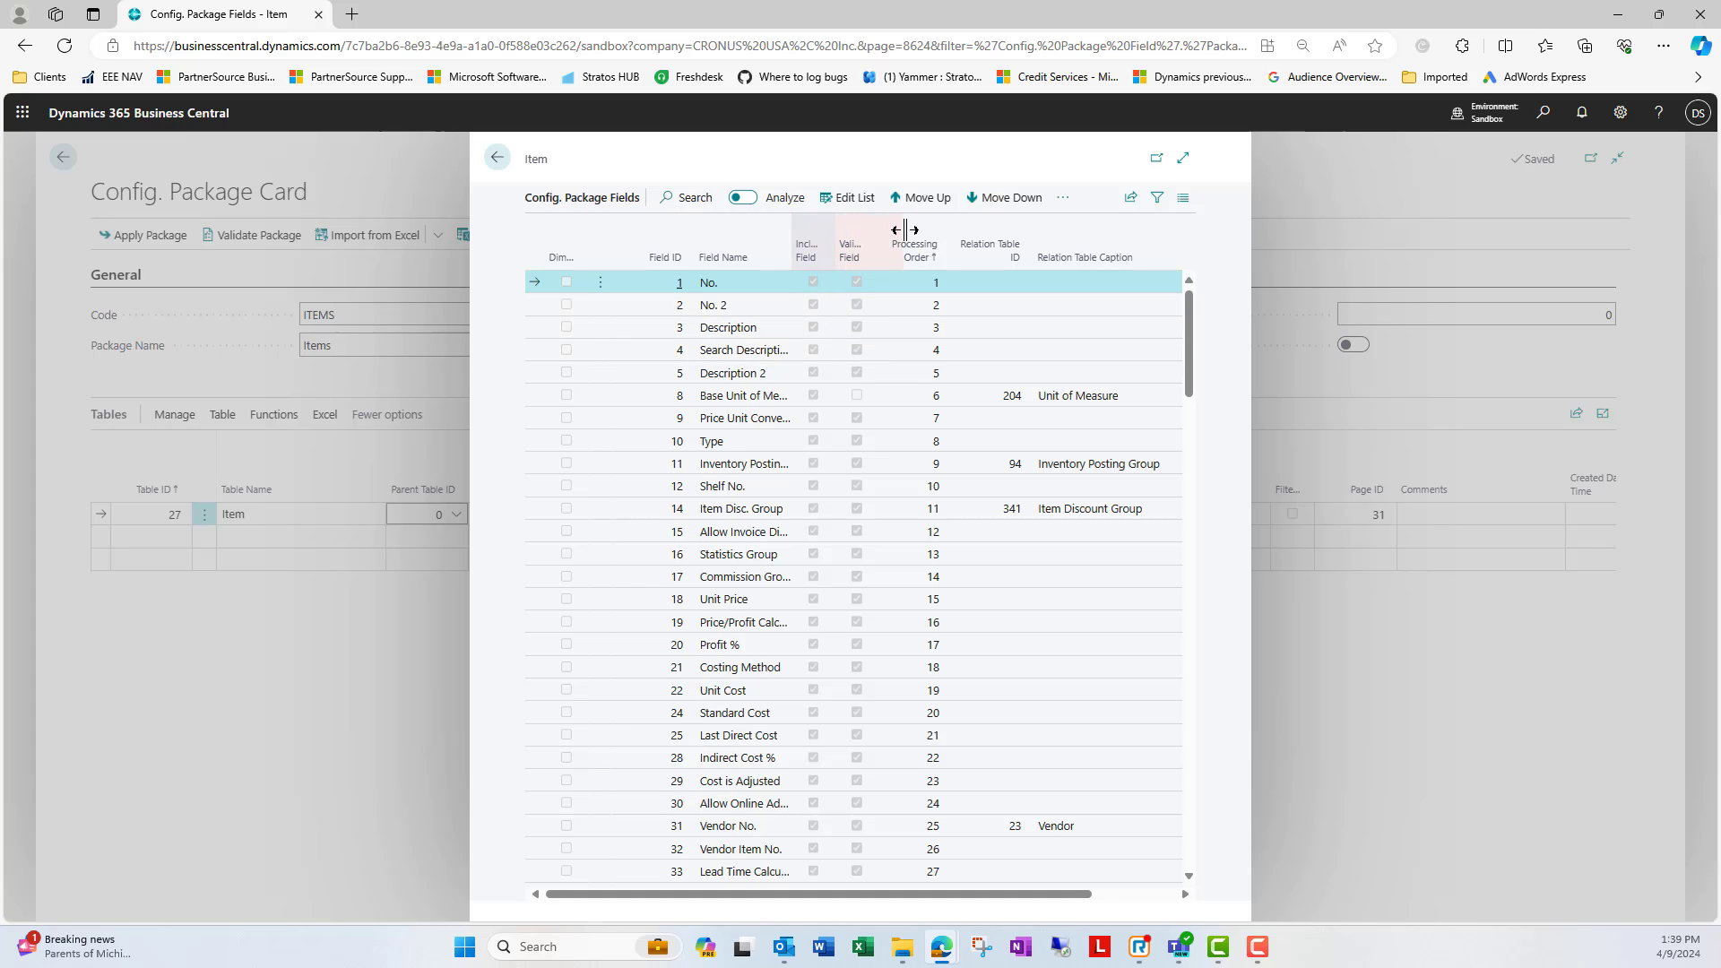
pyautogui.doubleClick(835, 244)
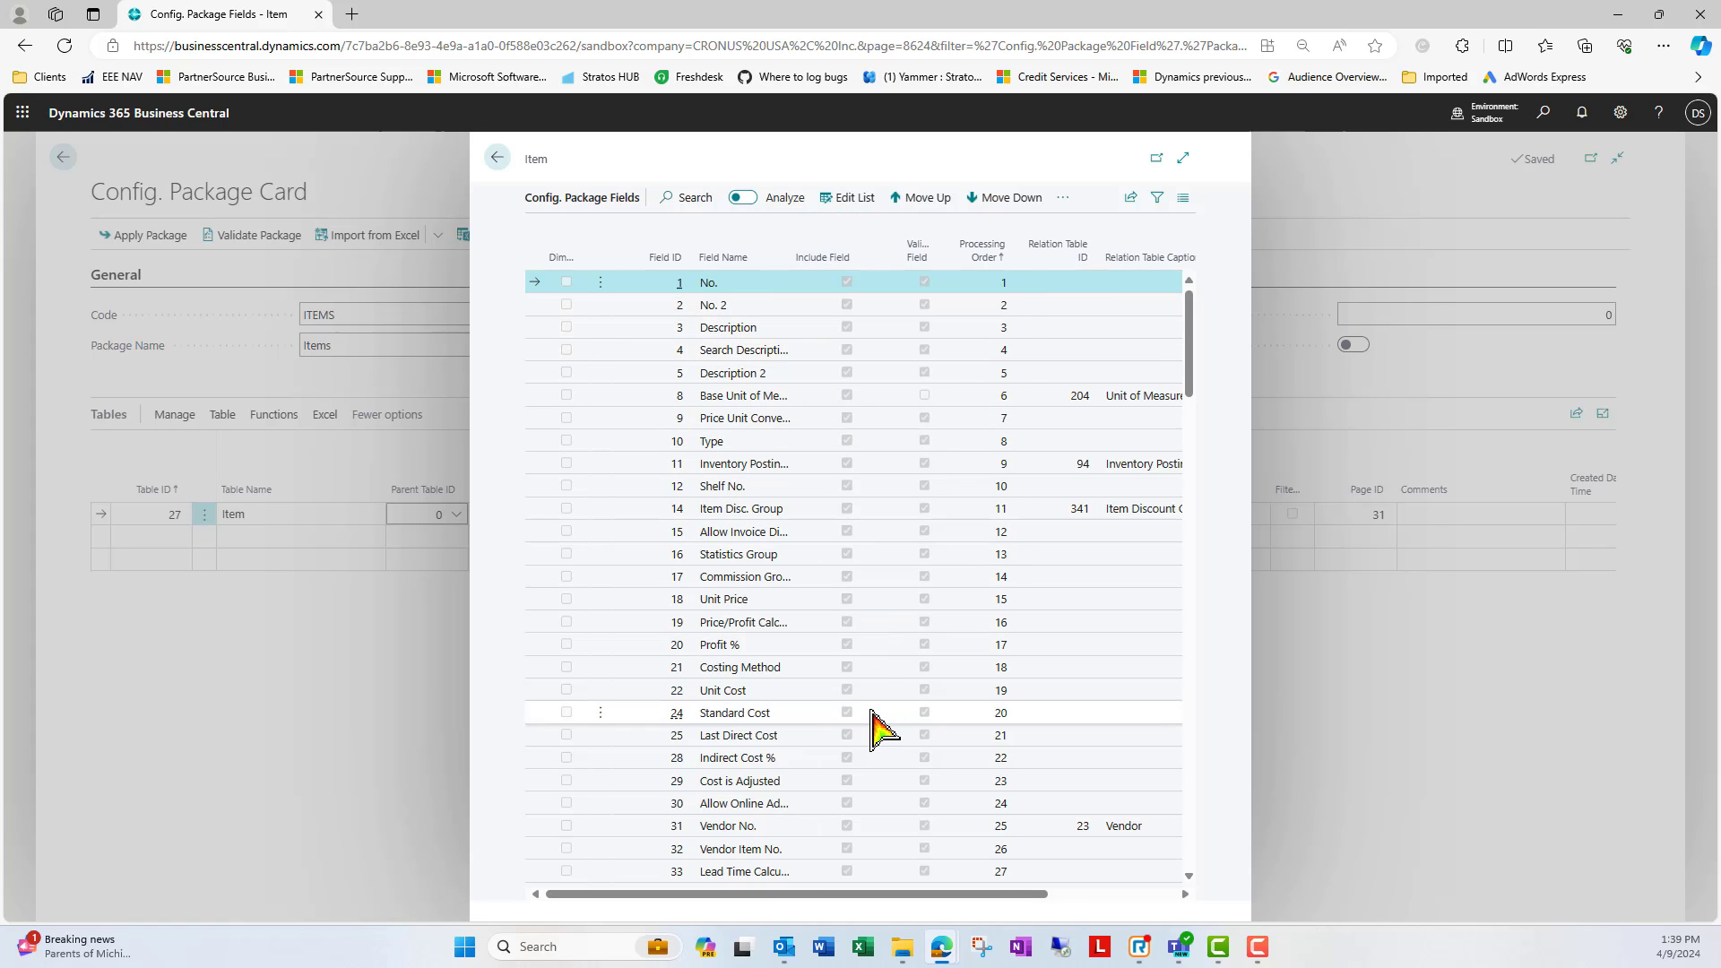
pyautogui.scroll(-2, 876, 726)
pyautogui.scroll(2, 876, 726)
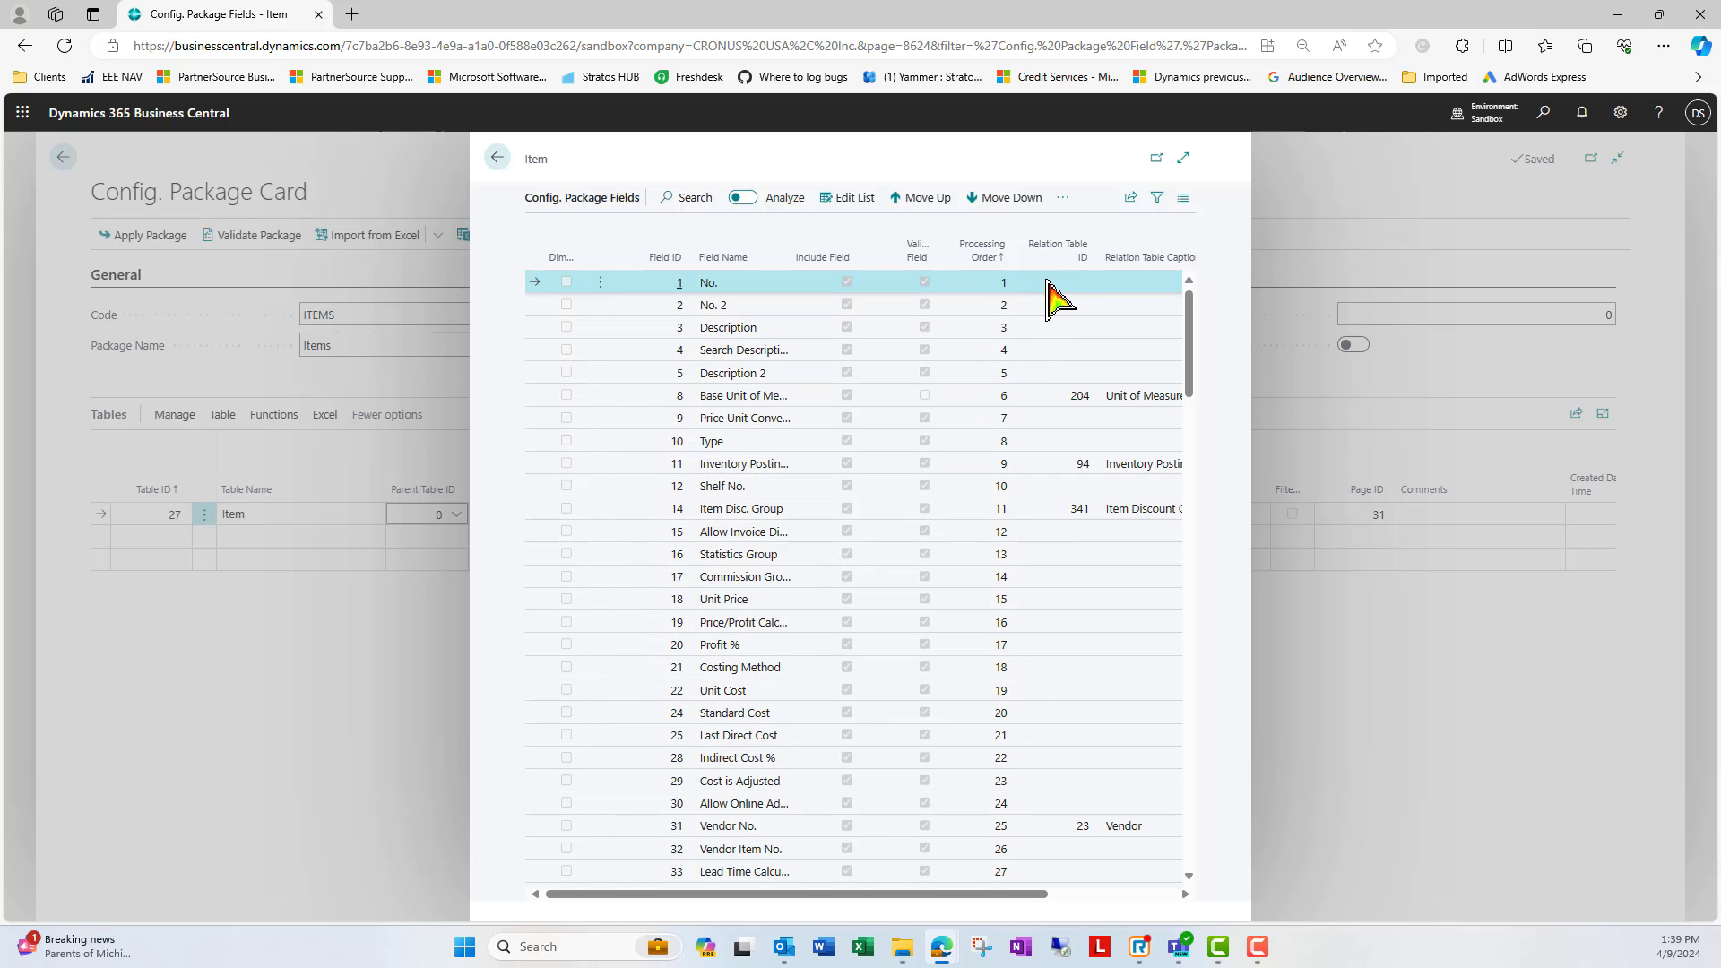
pyautogui.click(1062, 197)
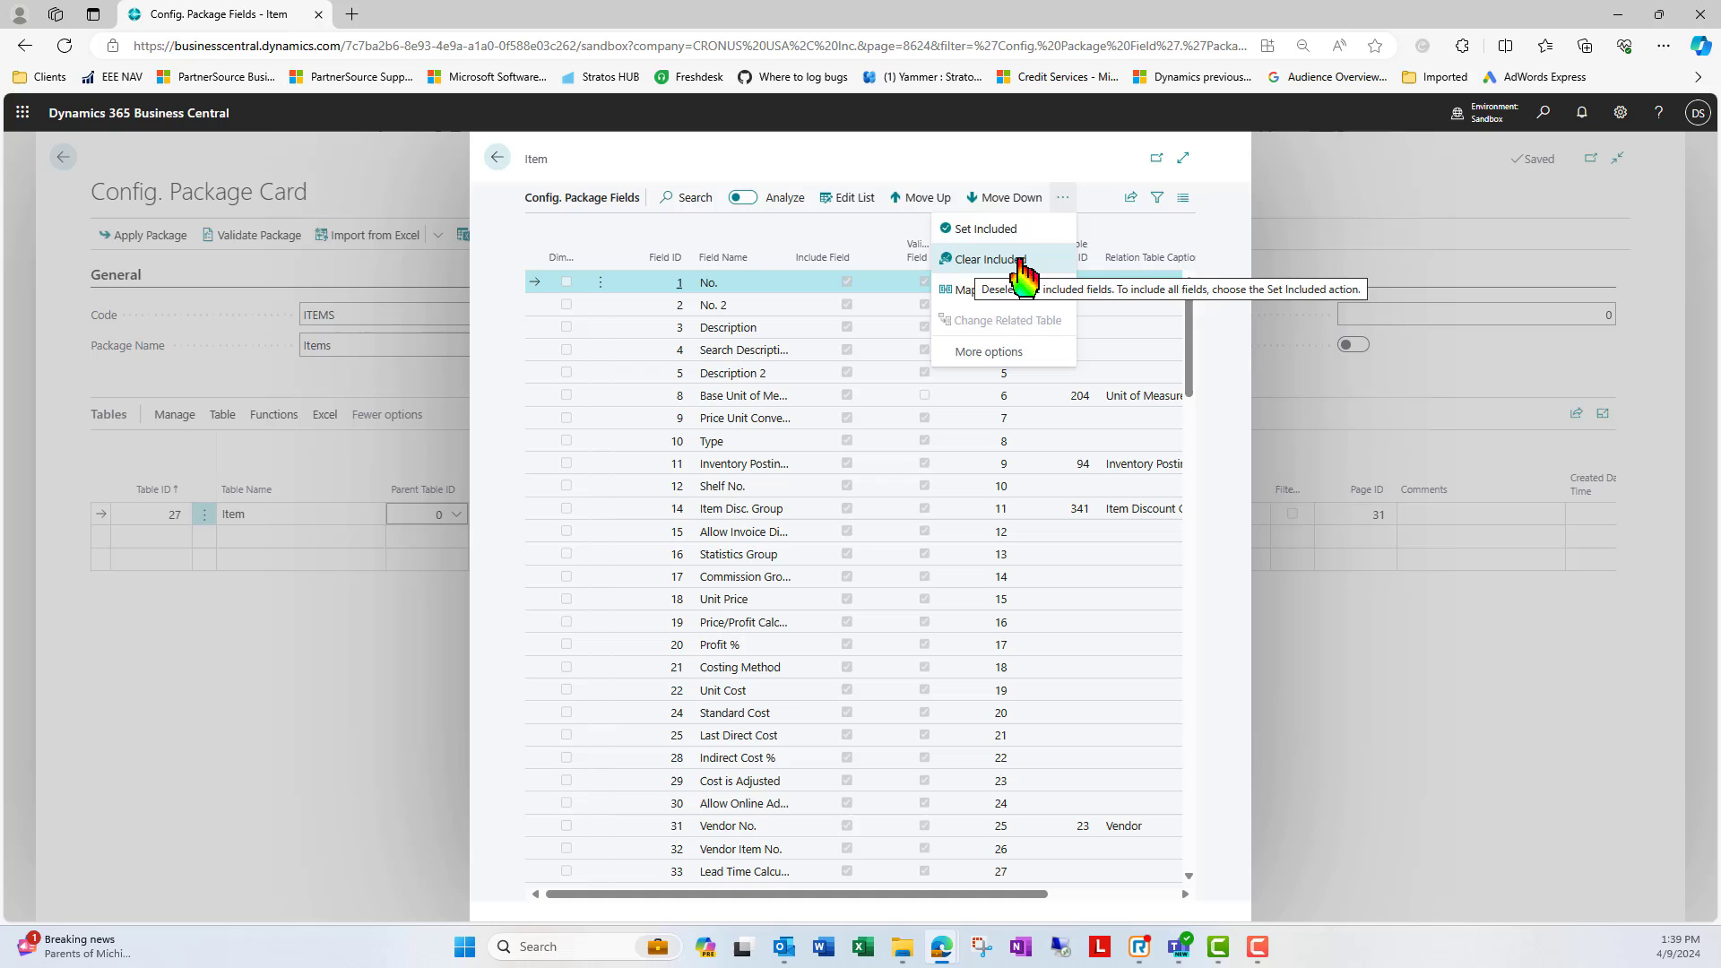
pyautogui.click(1021, 263)
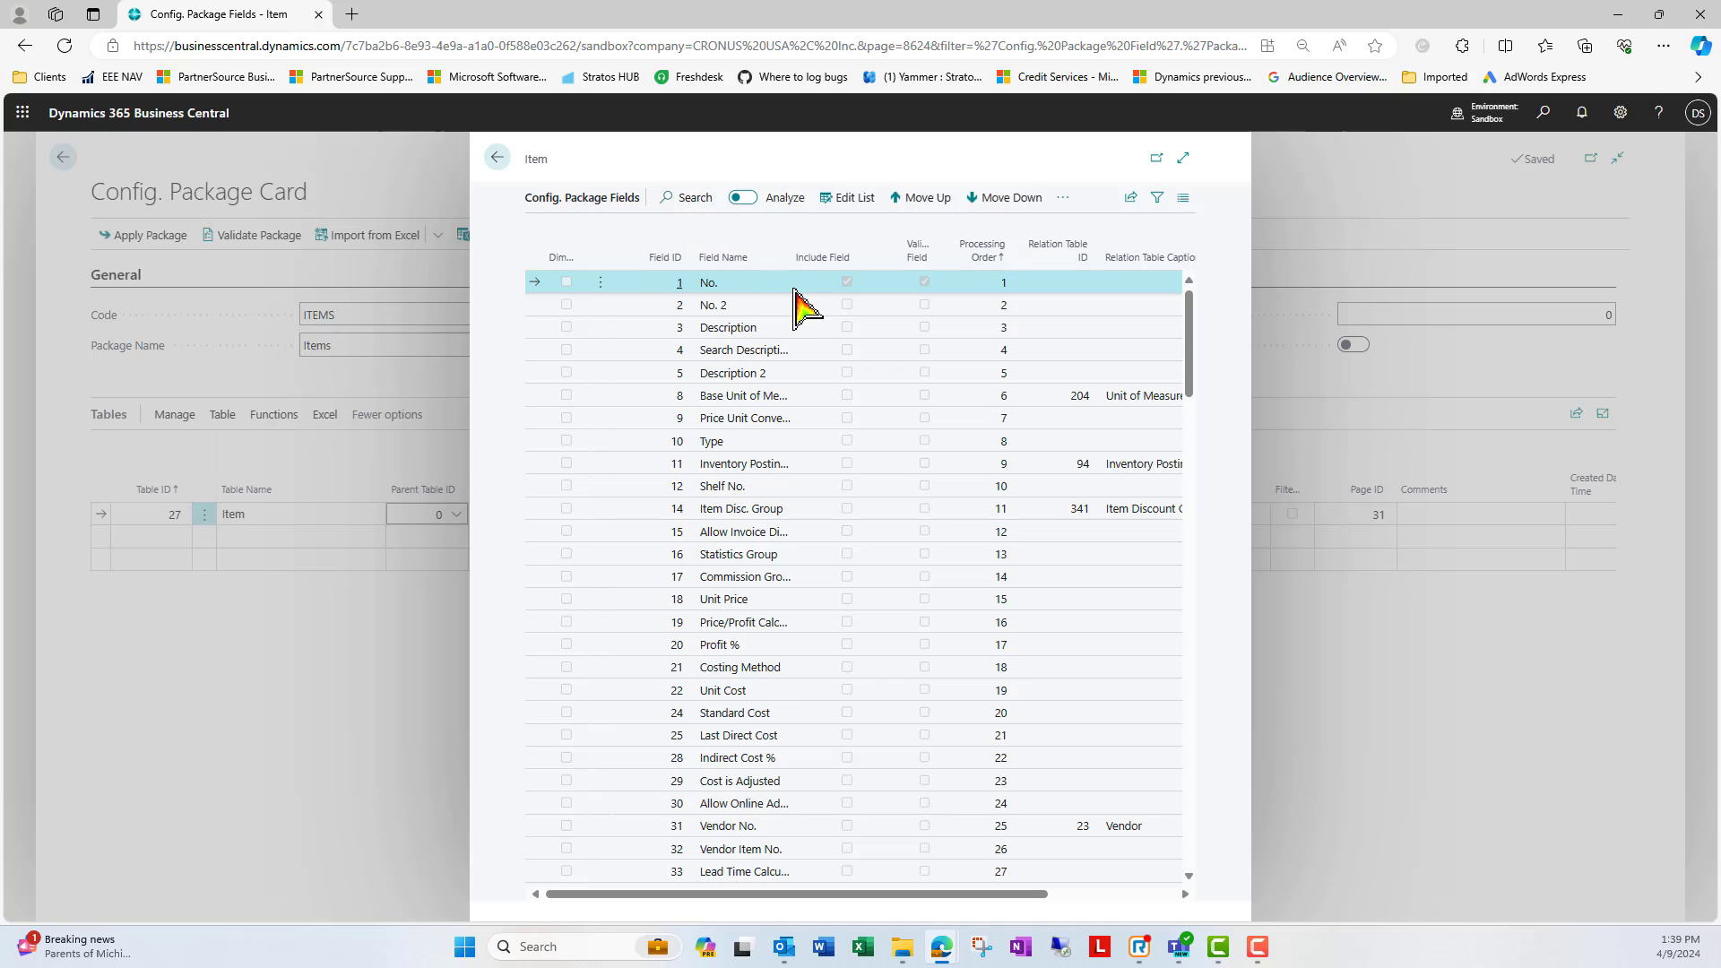
pyautogui.click(847, 282)
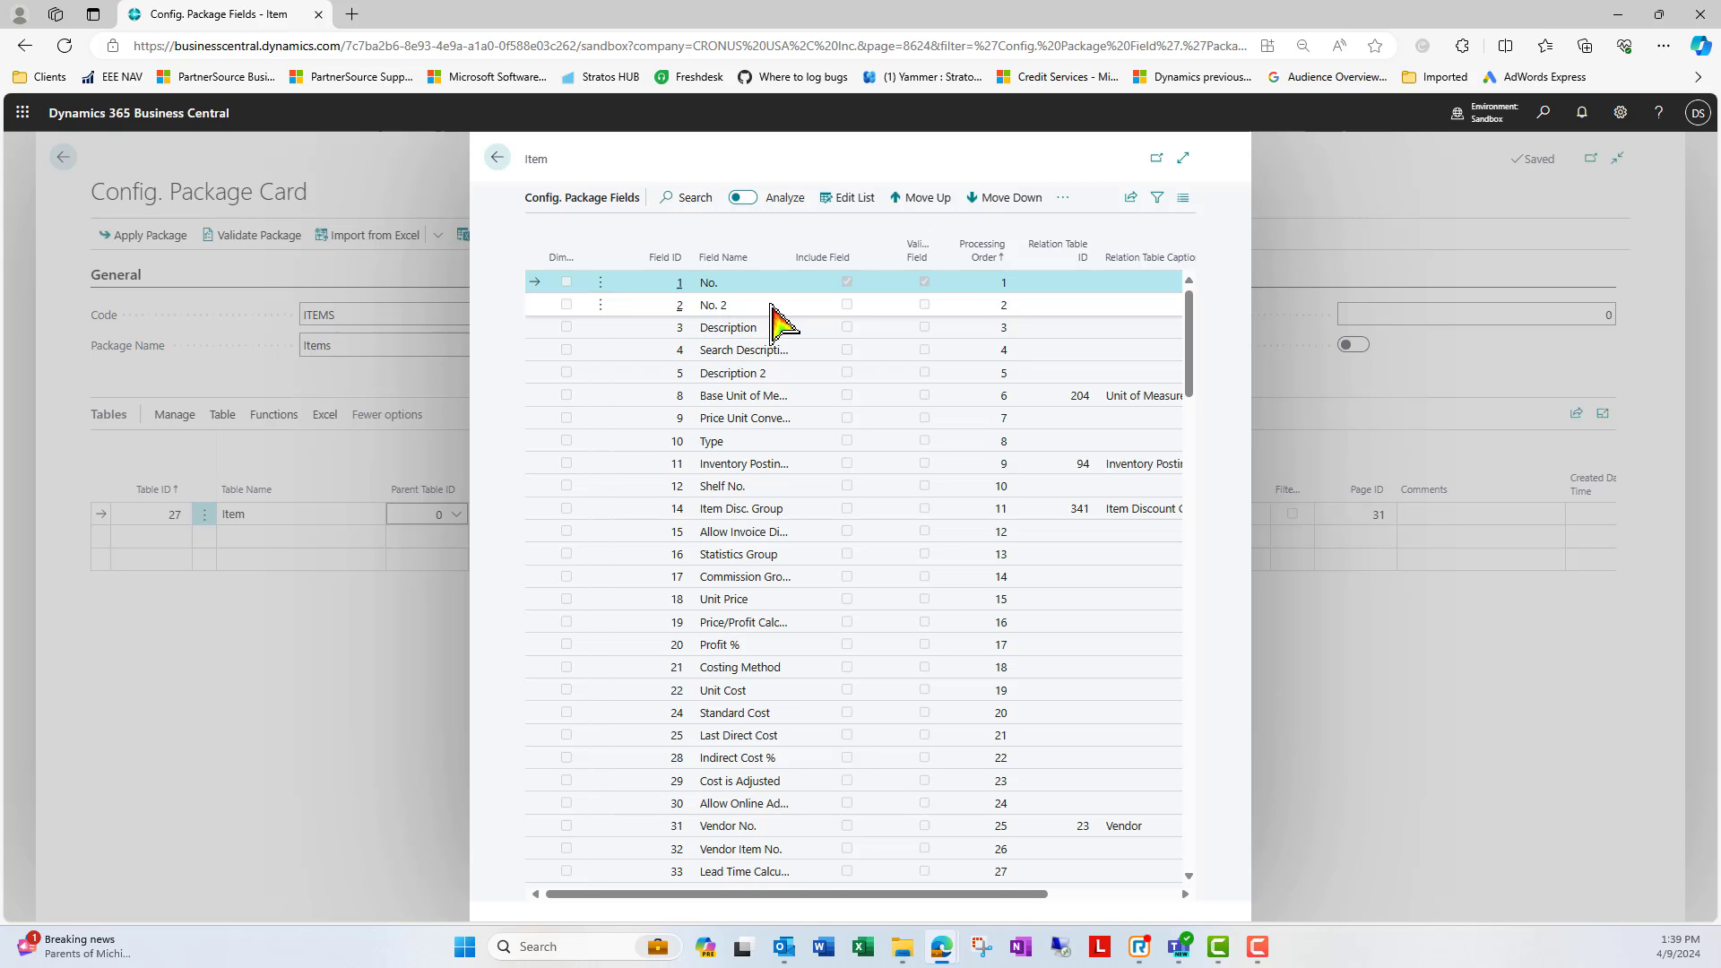
pyautogui.click(848, 284)
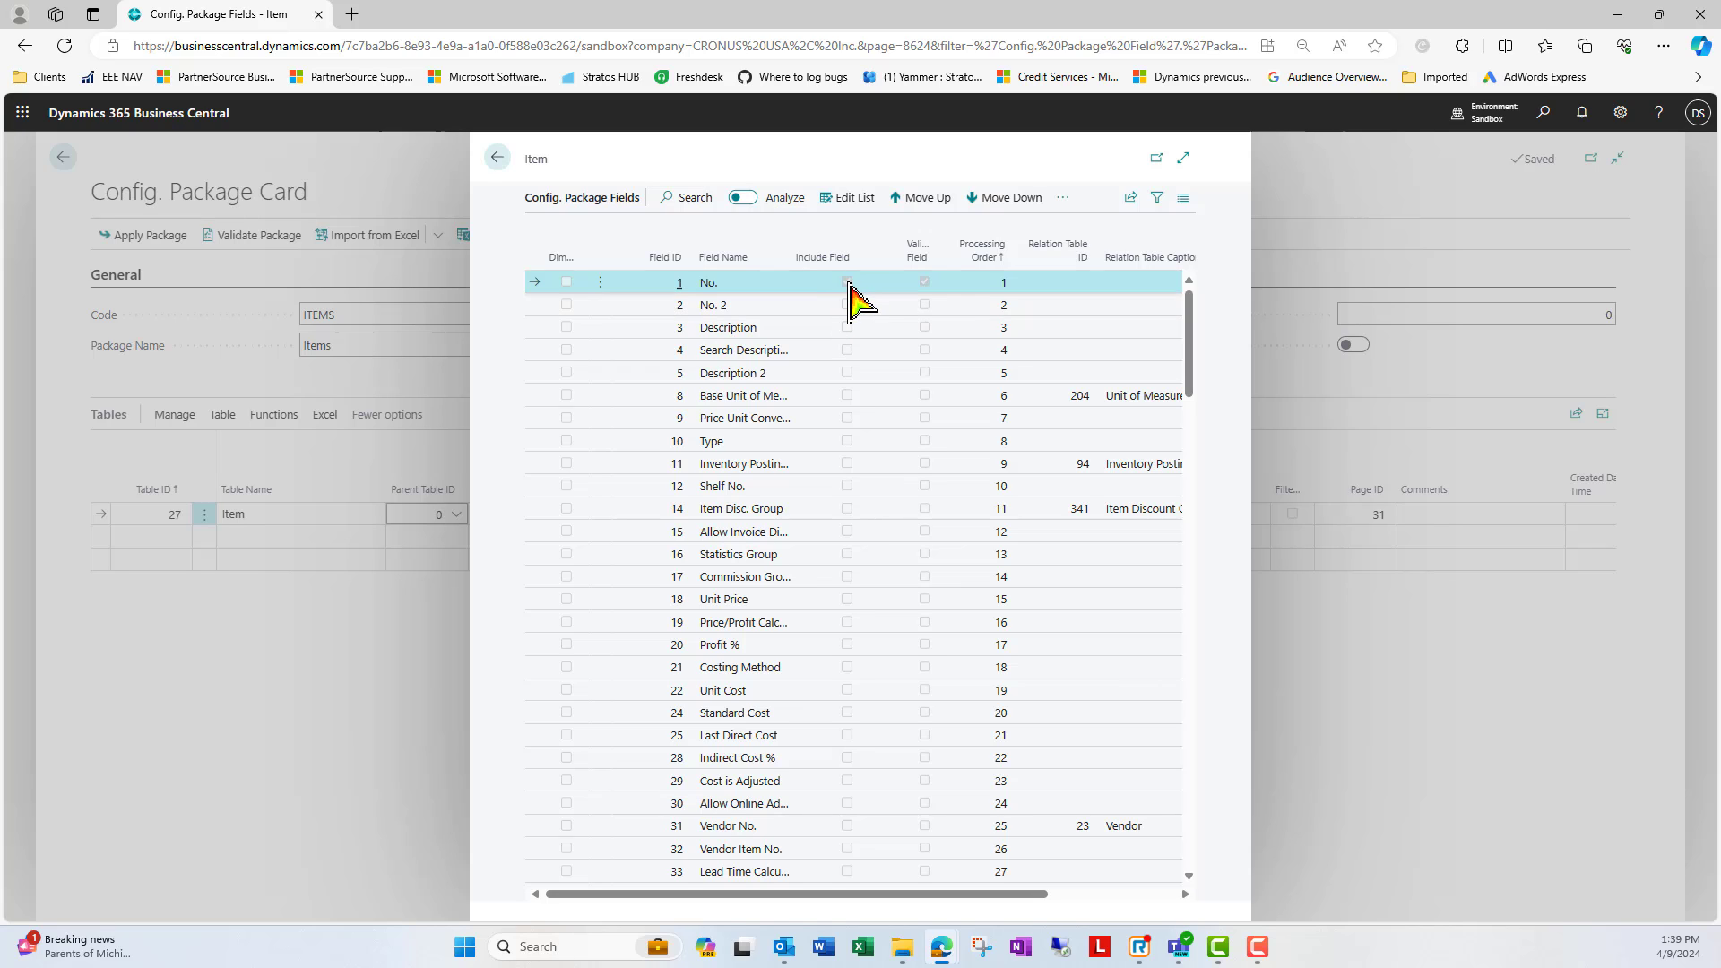
pyautogui.click(848, 283)
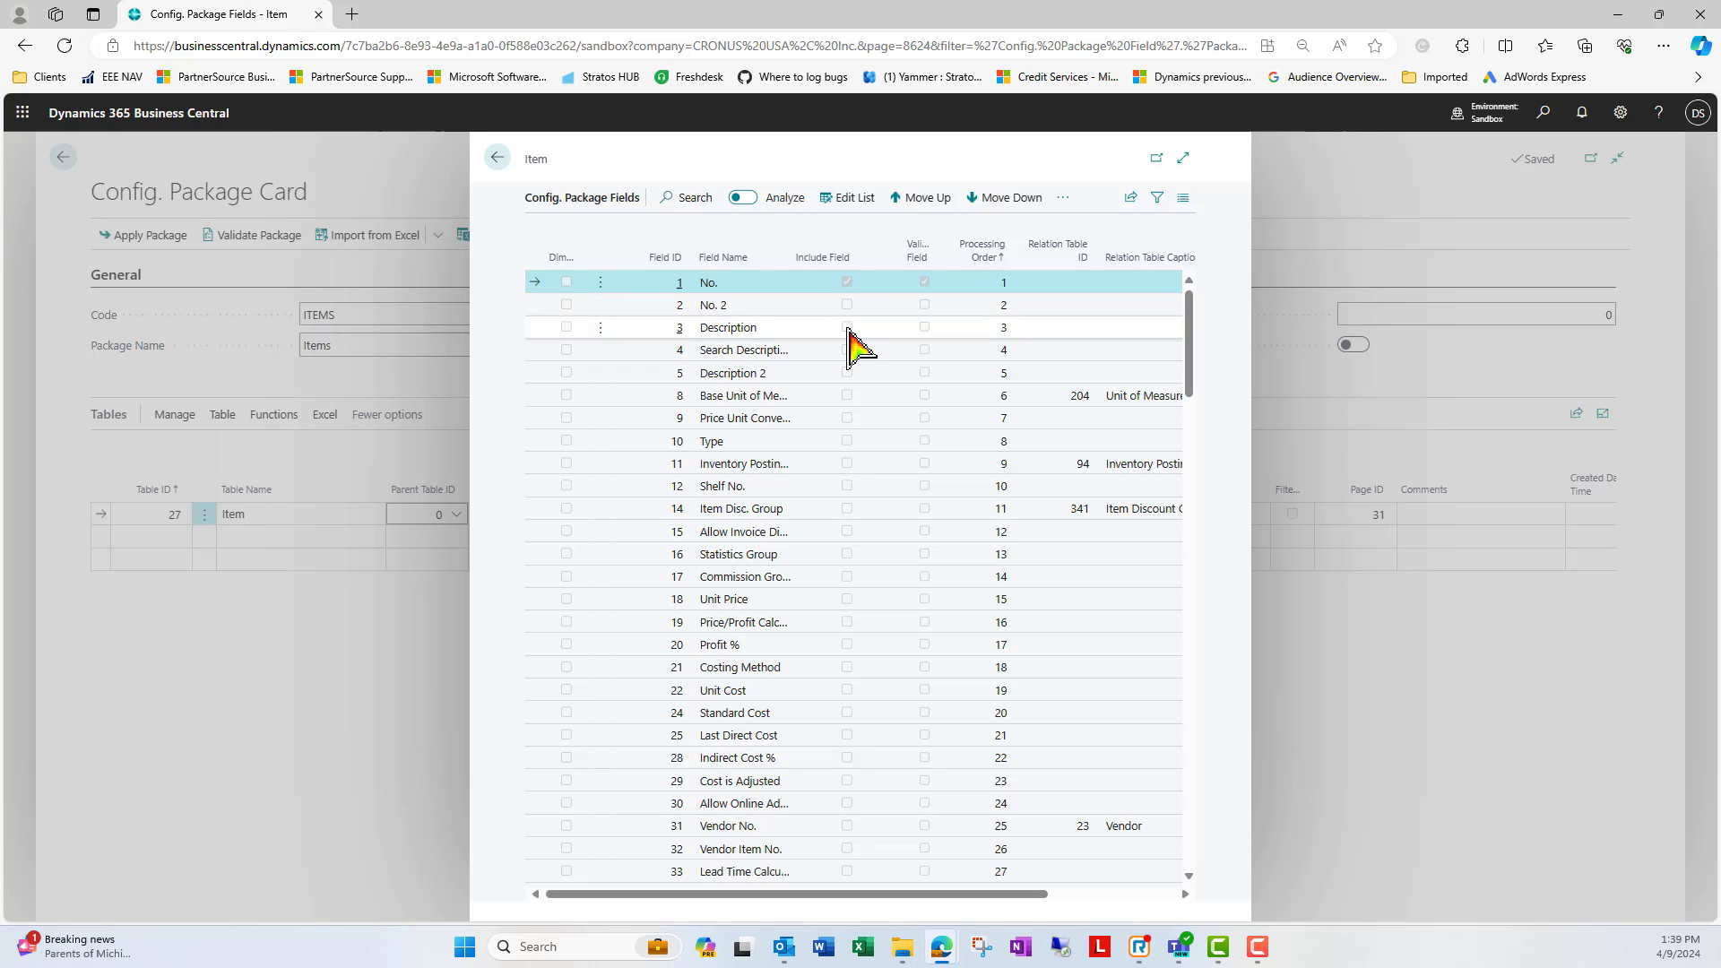
# - Include Description, Base Unit of Measure and Vendor No., then return to the ITEMS card
pyautogui.click(842, 198)
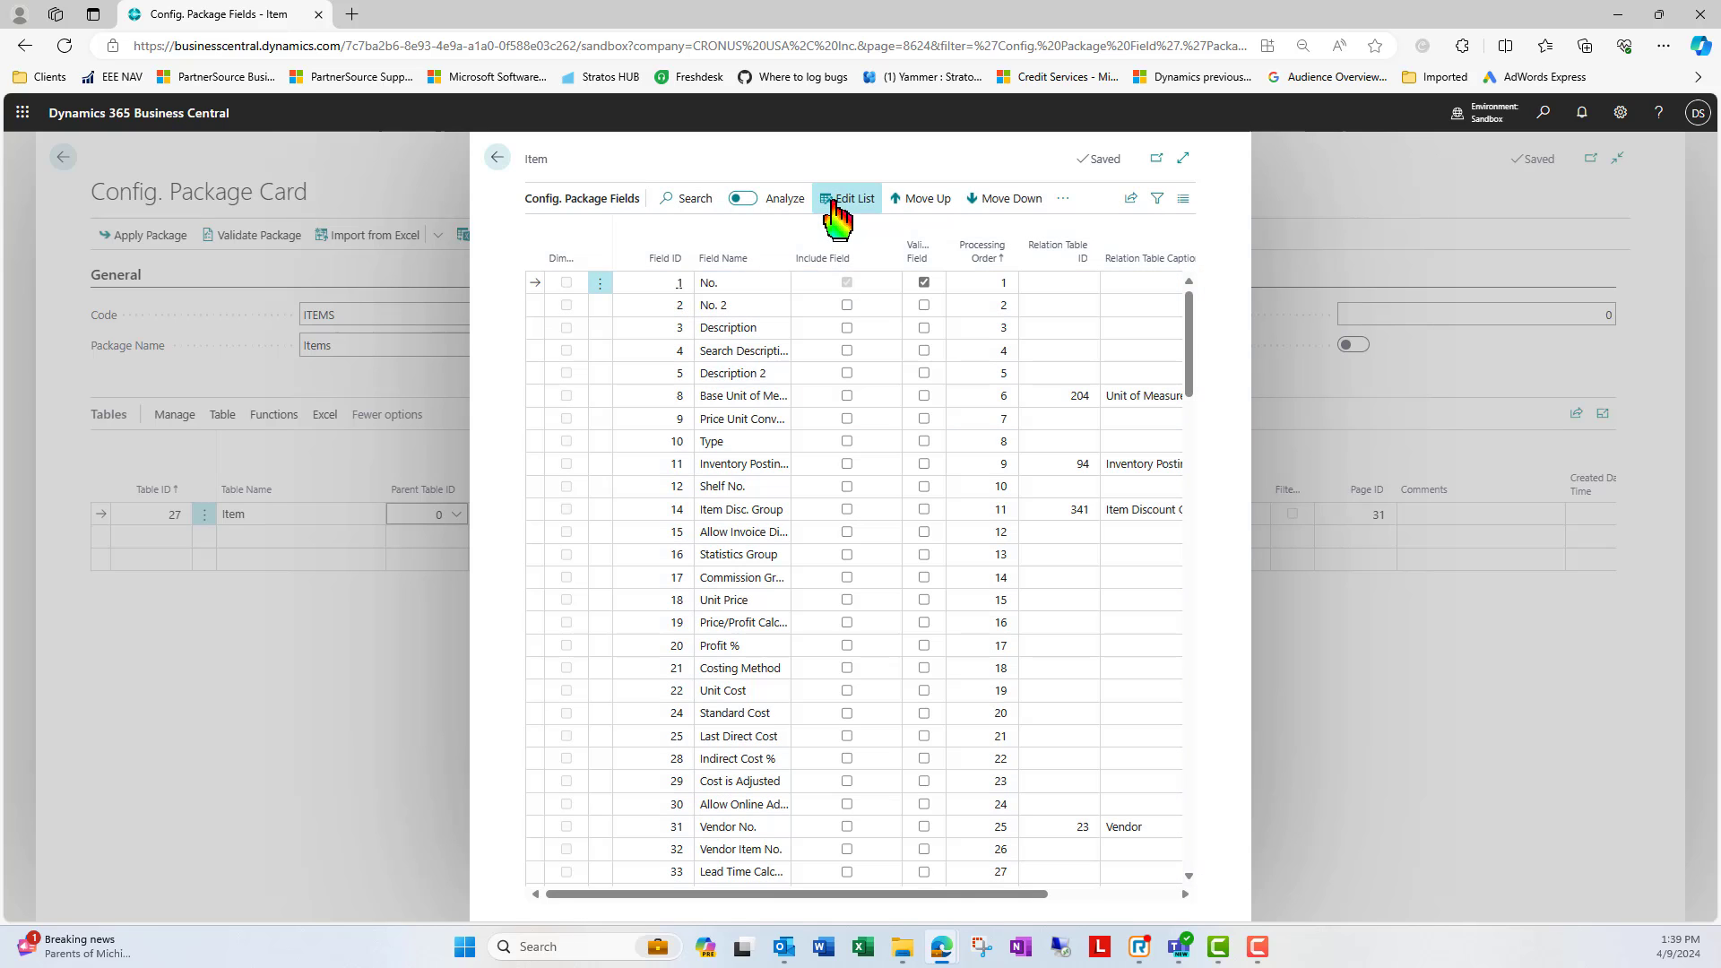
pyautogui.click(847, 328)
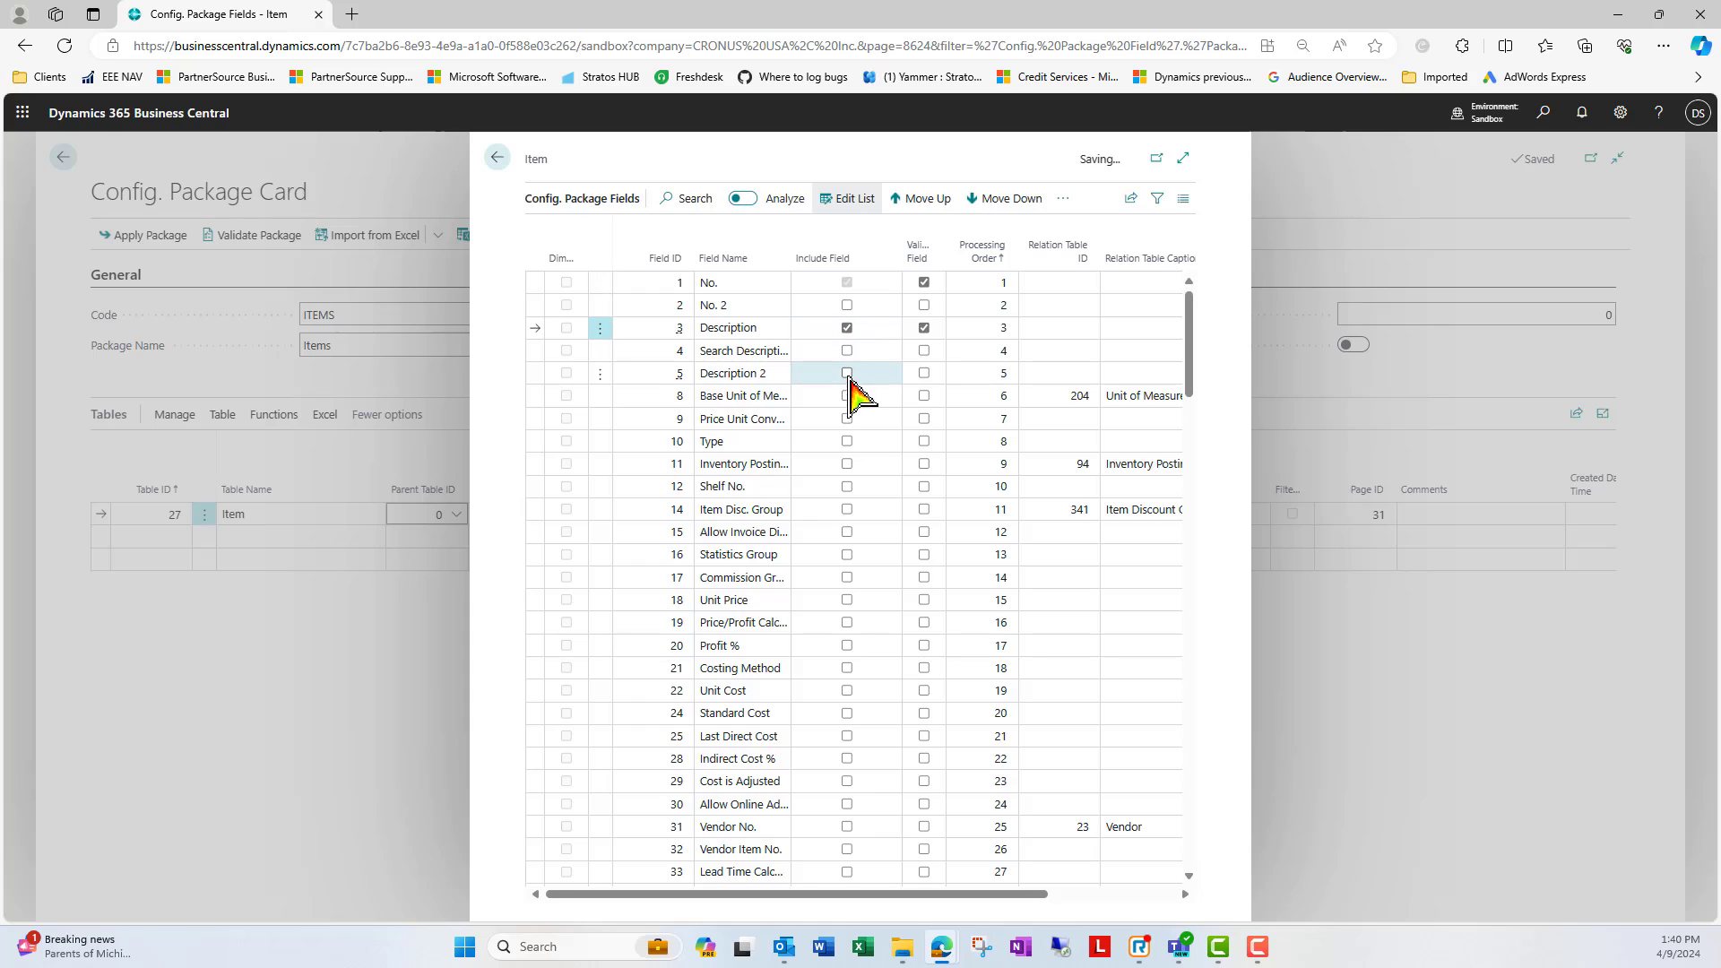
pyautogui.click(846, 395)
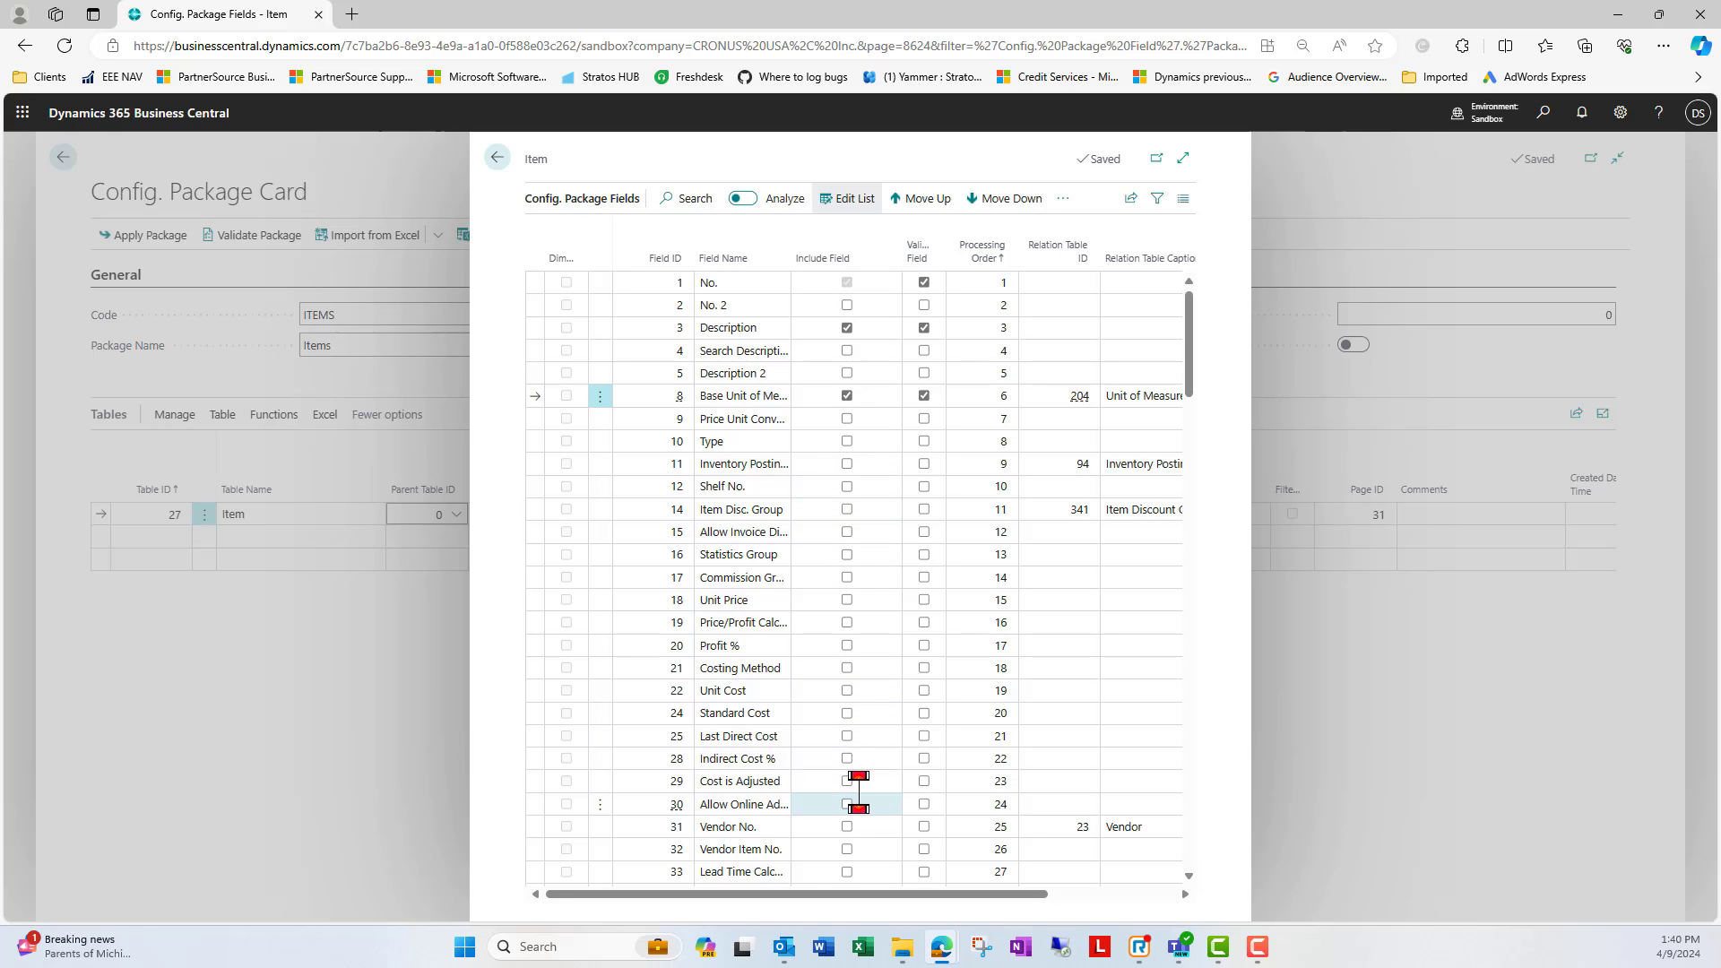
pyautogui.click(846, 827)
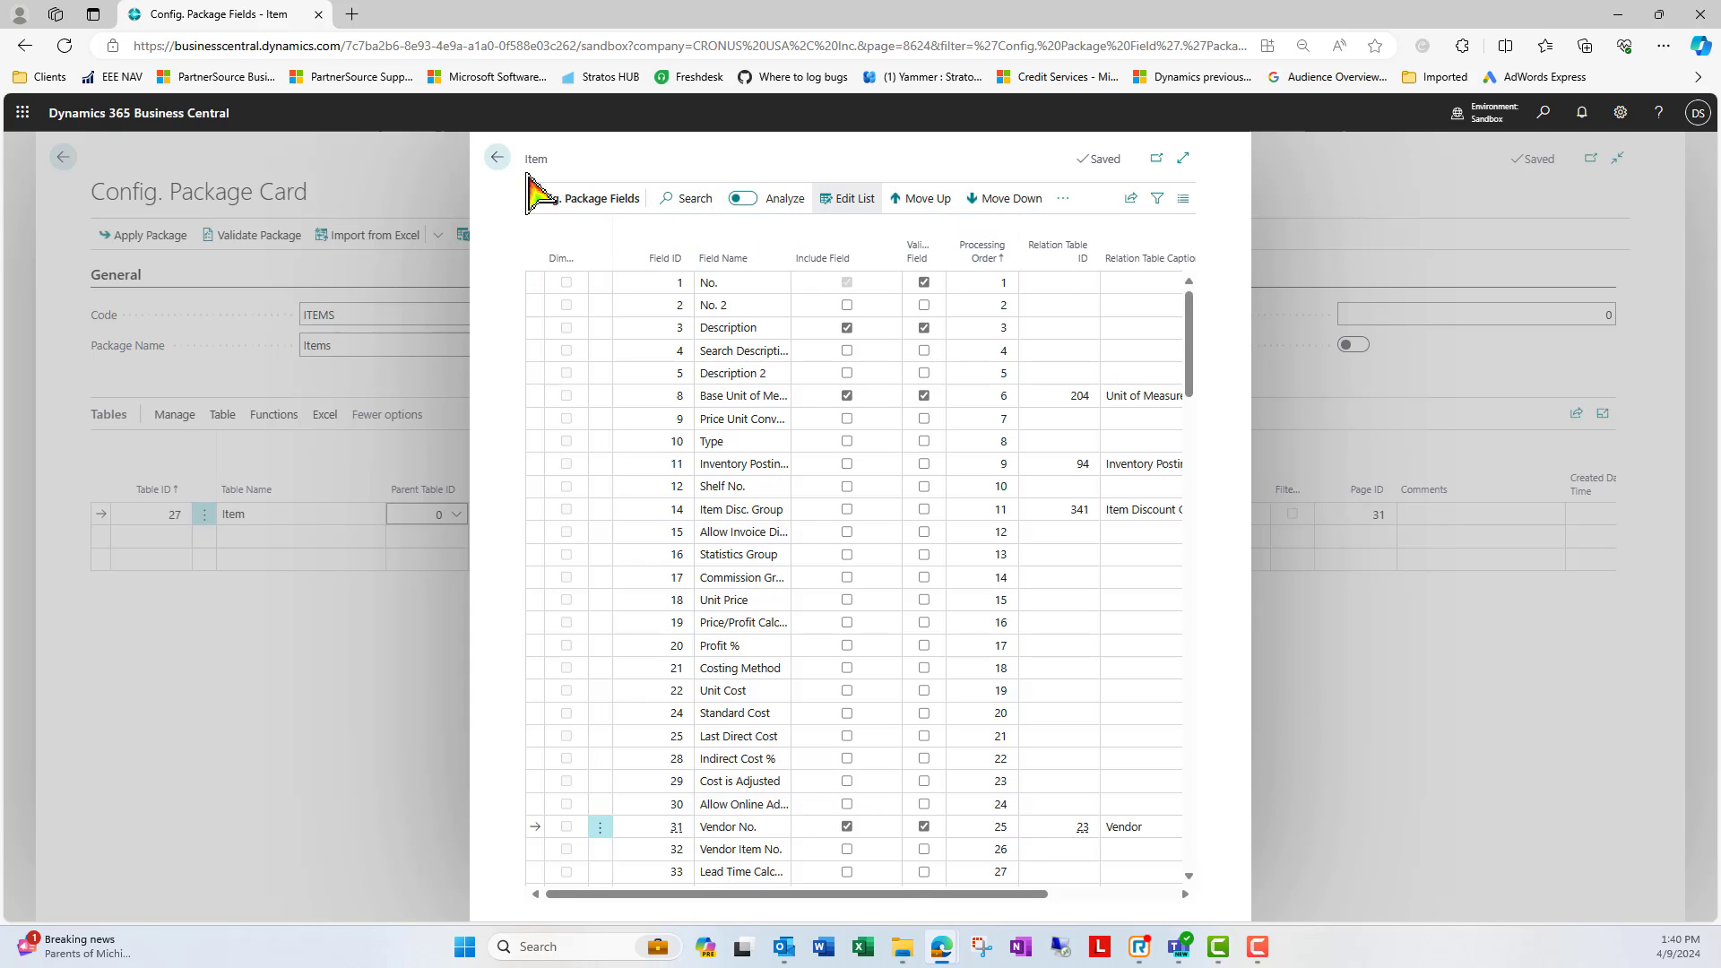
pyautogui.click(507, 163)
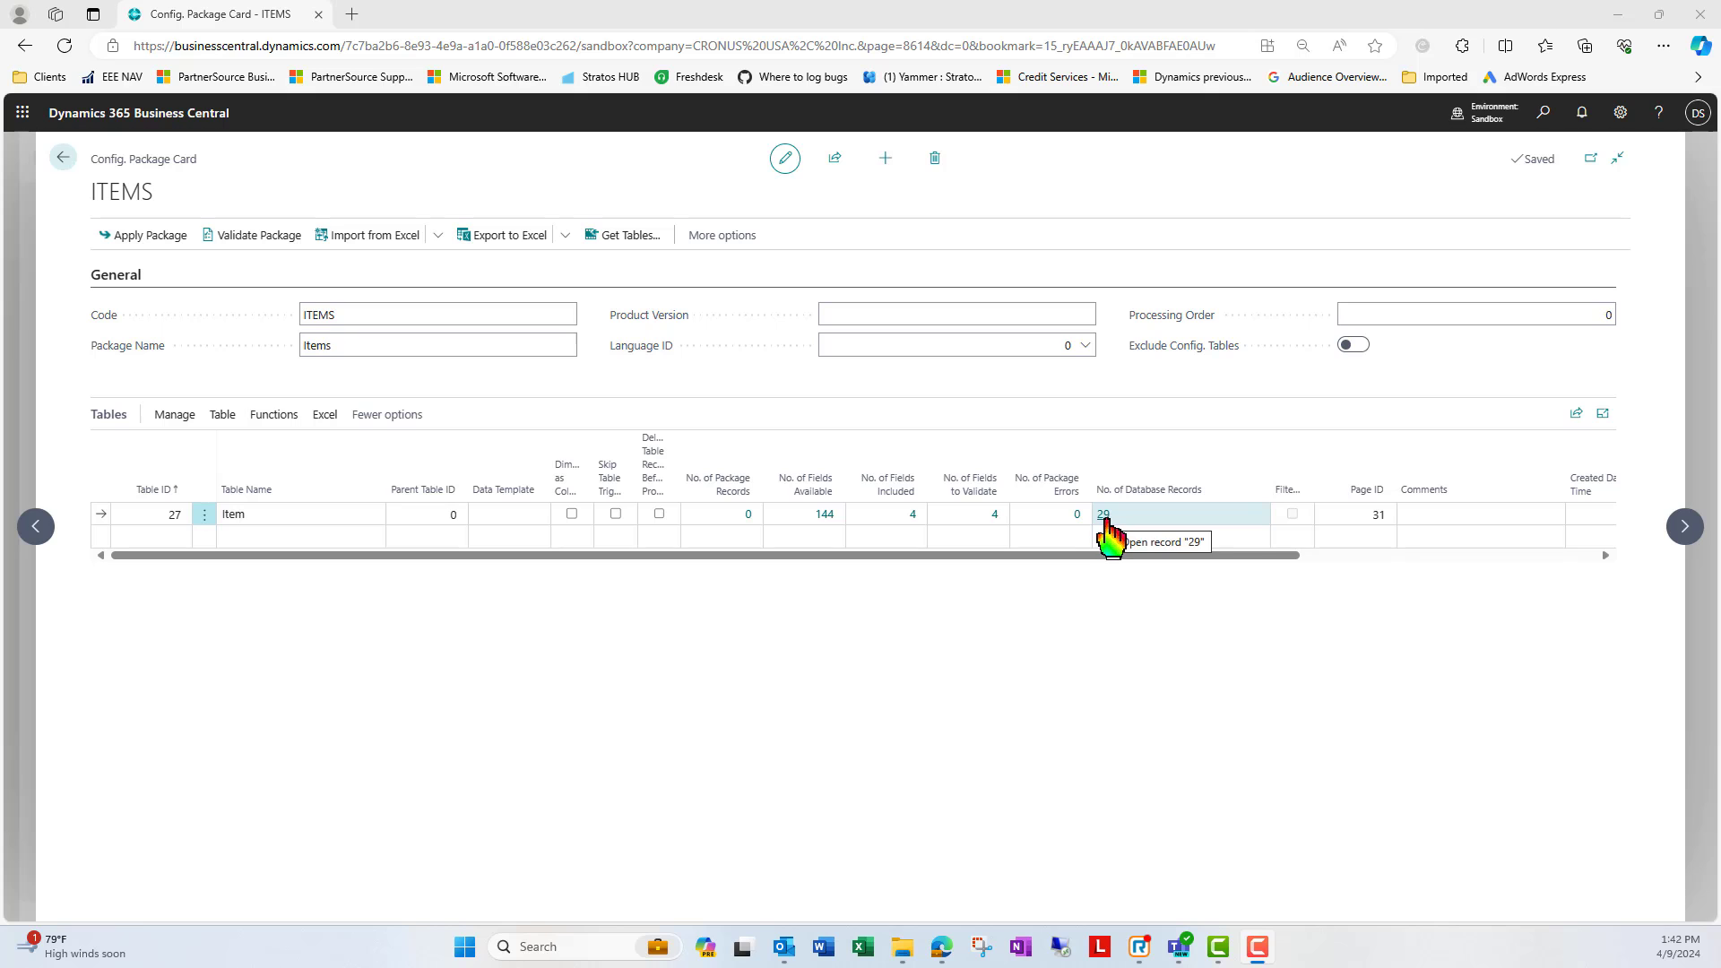
pyautogui.click(1106, 520)
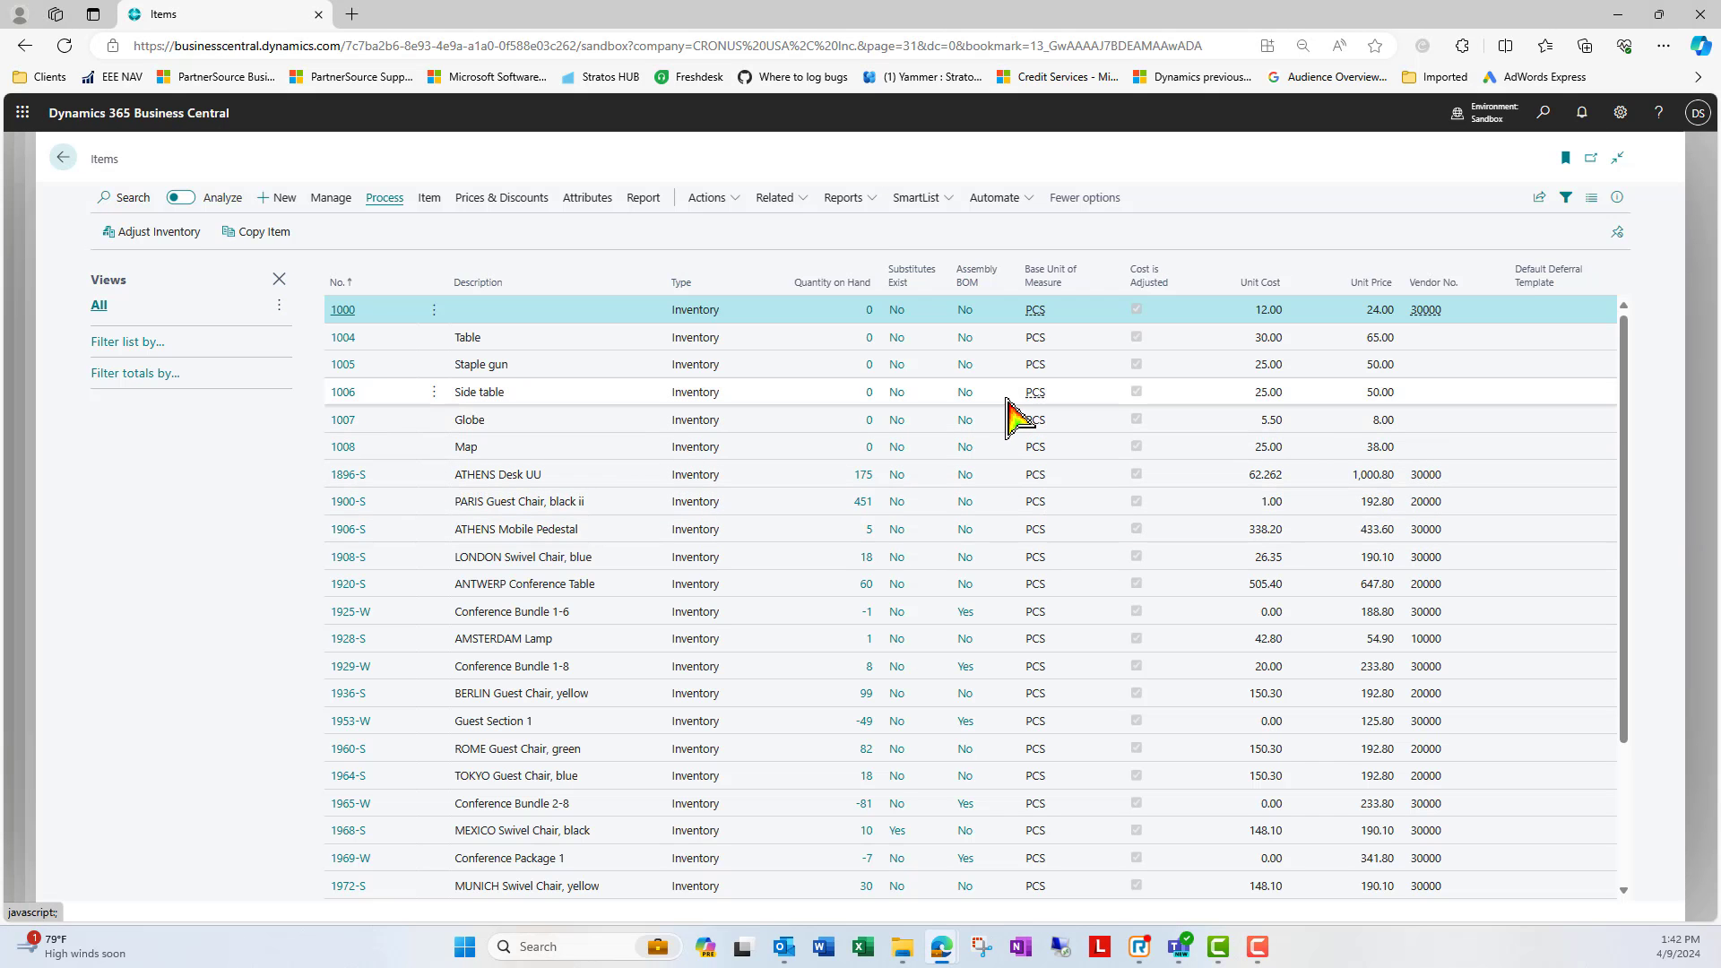
pyautogui.click(62, 158)
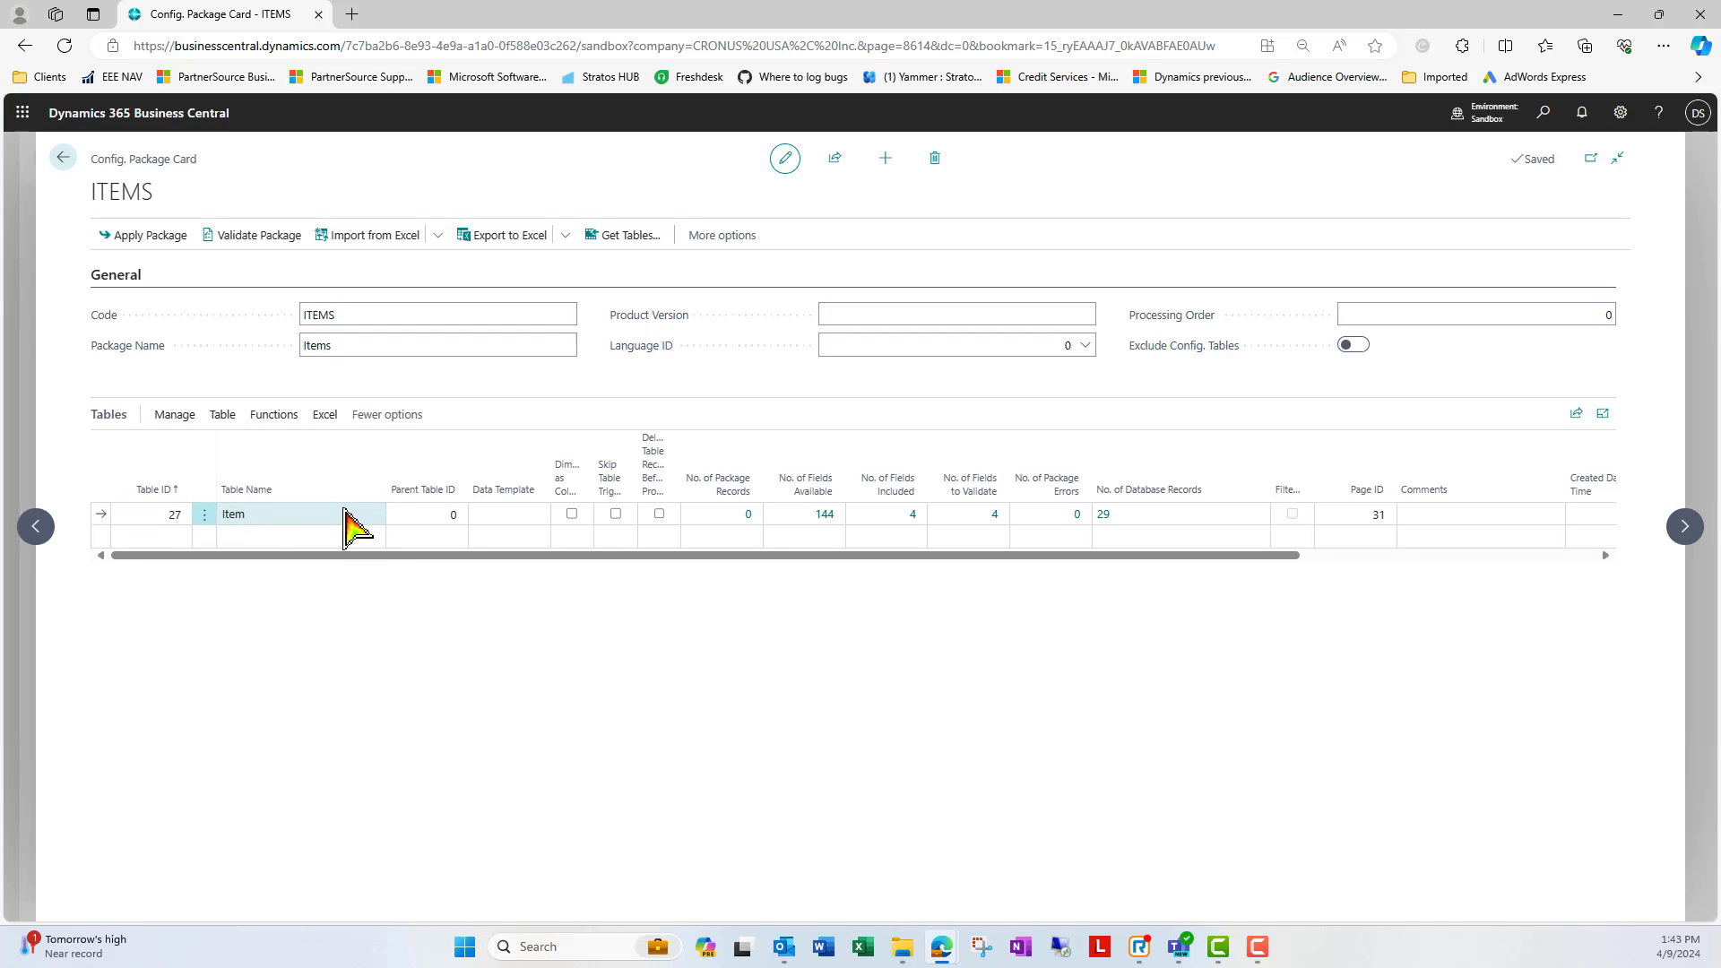
# - Export the ITEMS package's Item table to Excel and open the downloaded workbook
pyautogui.click(322, 414)
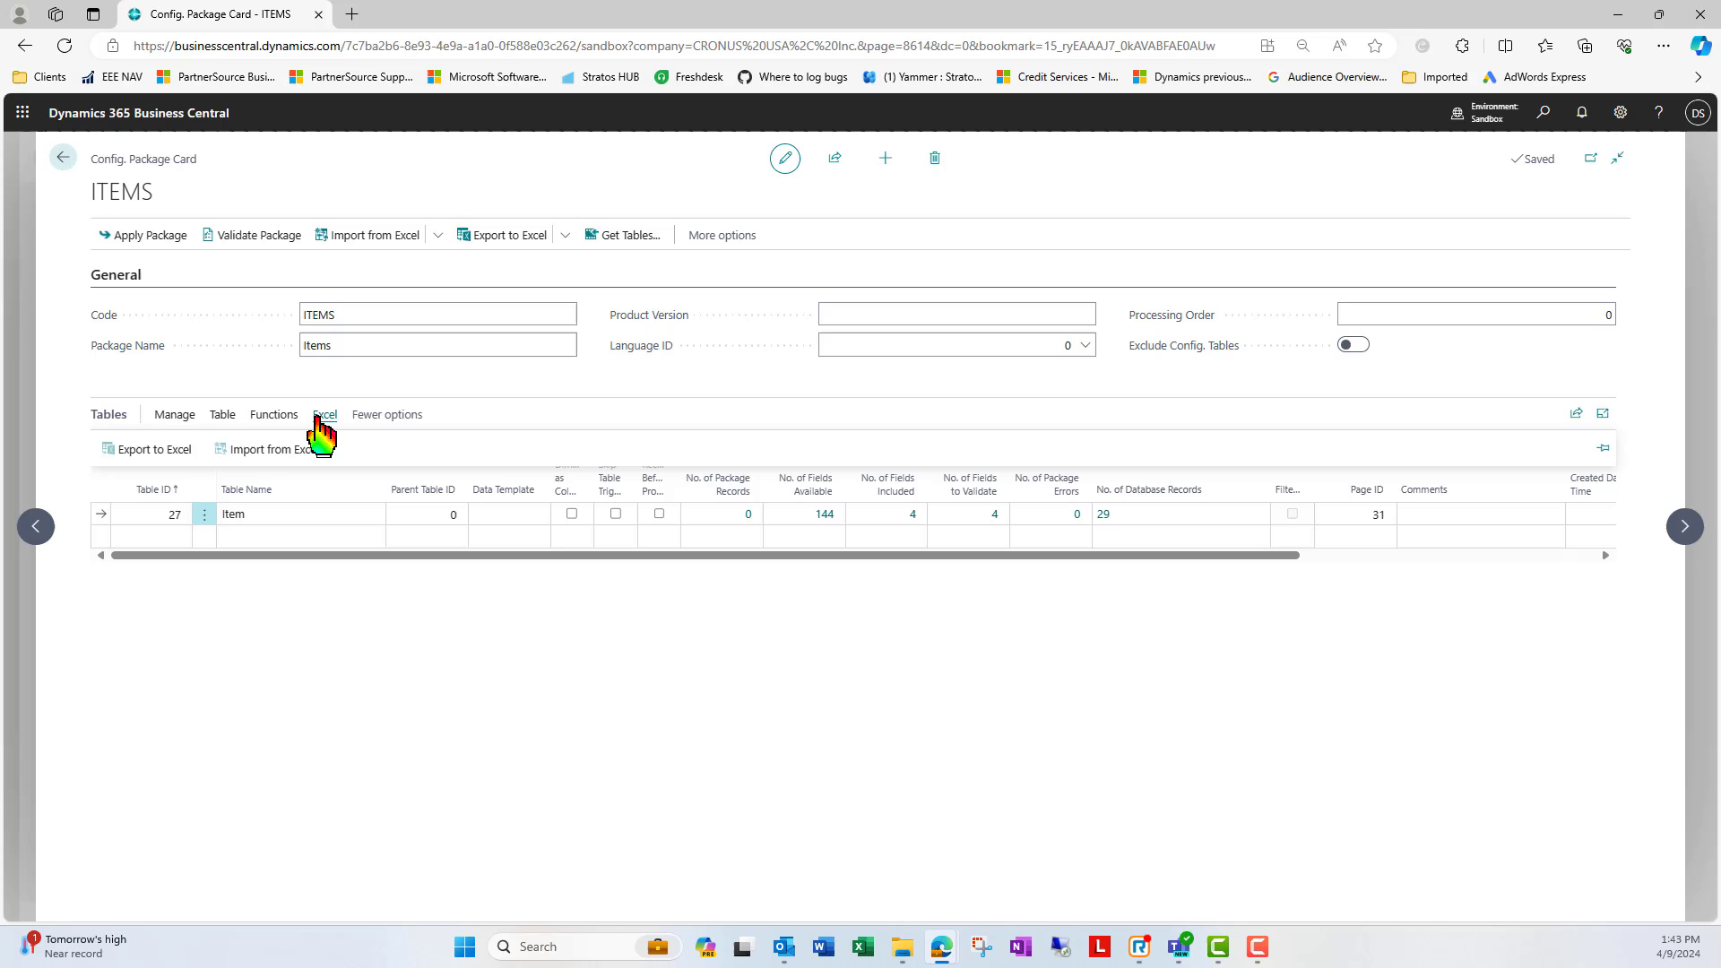
pyautogui.click(146, 451)
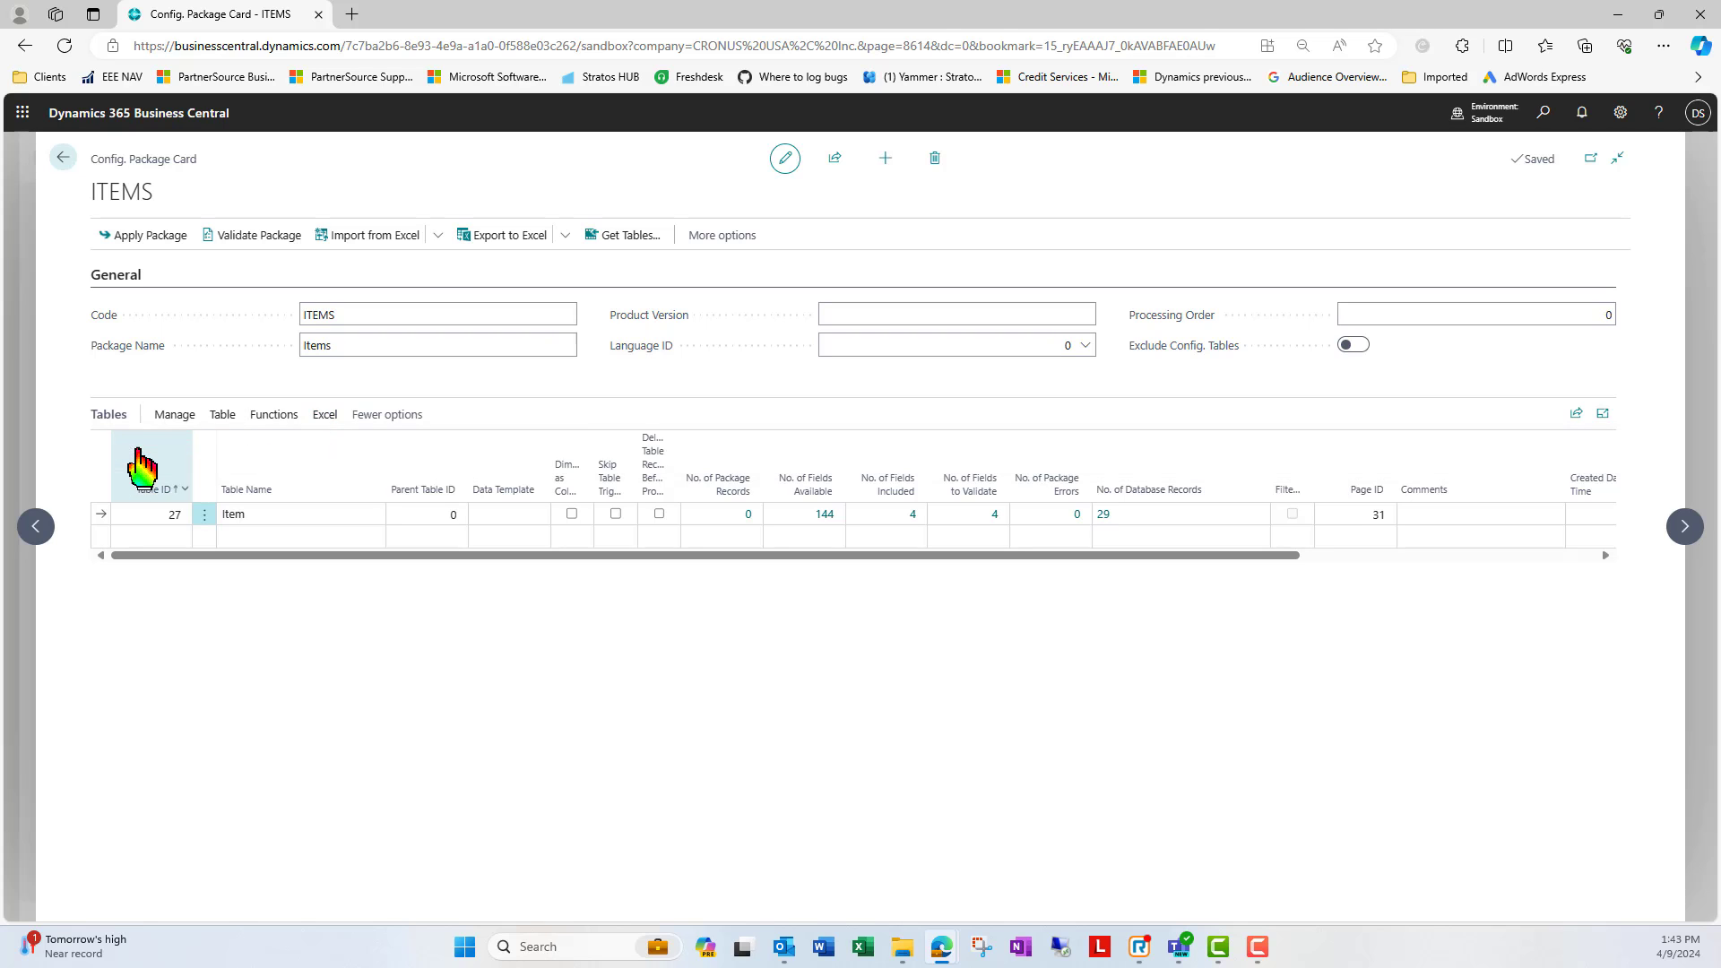
pyautogui.click(930, 567)
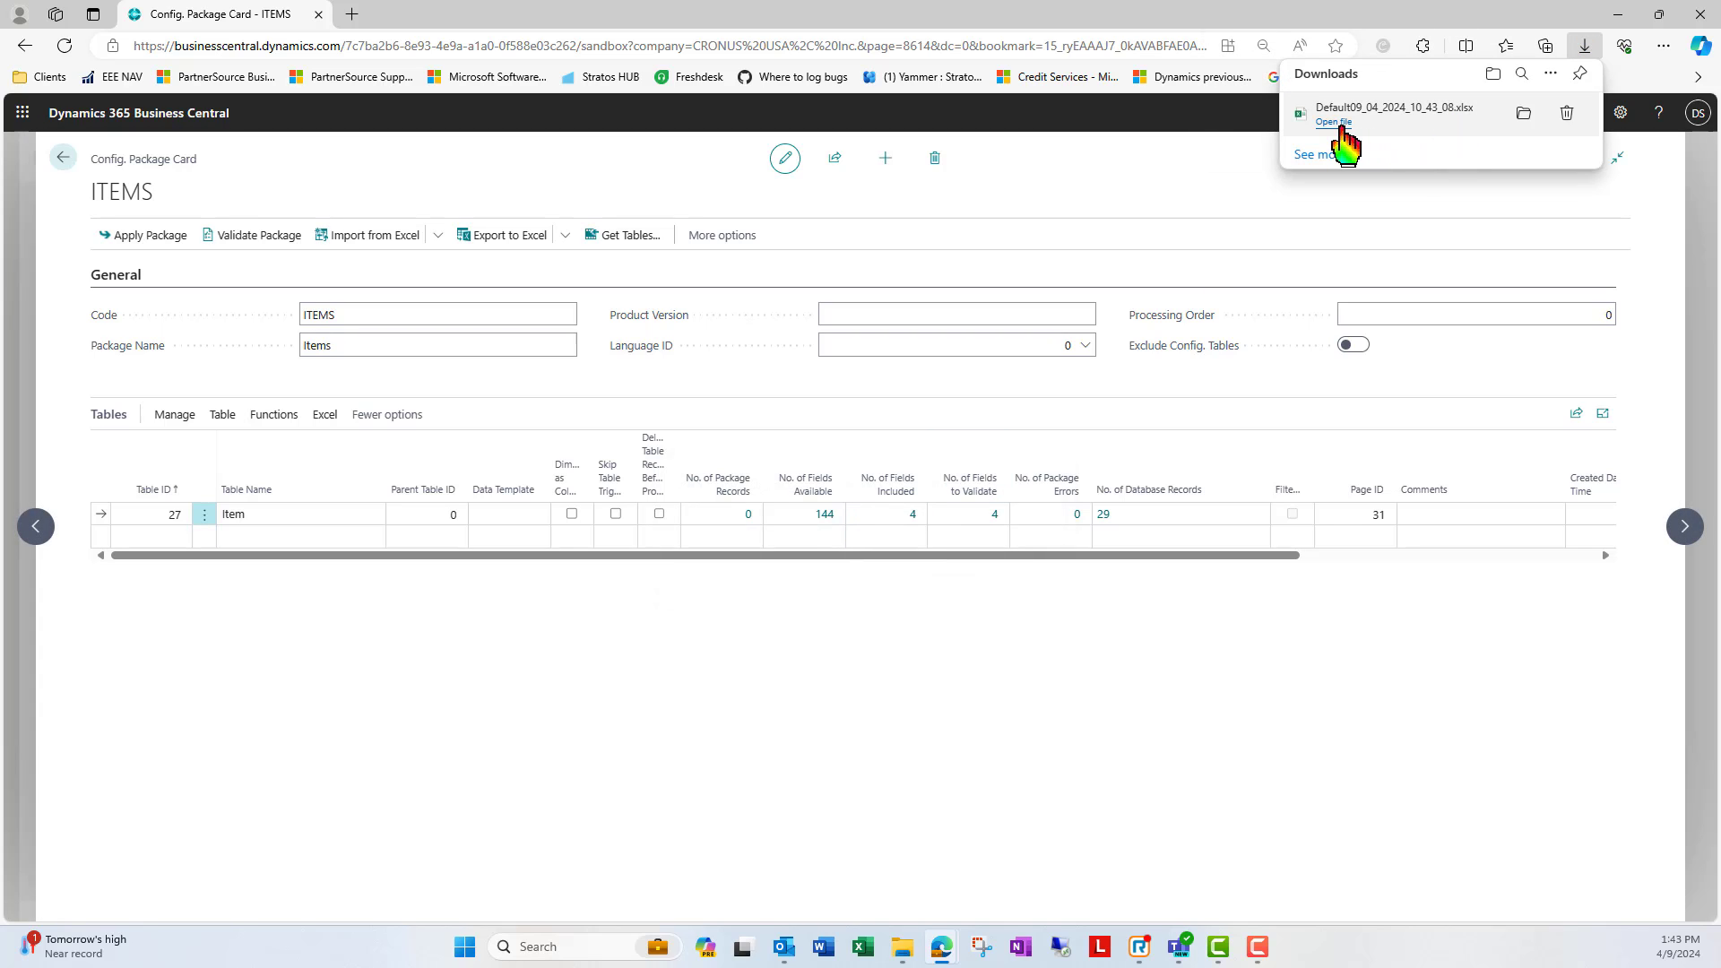
pyautogui.click(1342, 126)
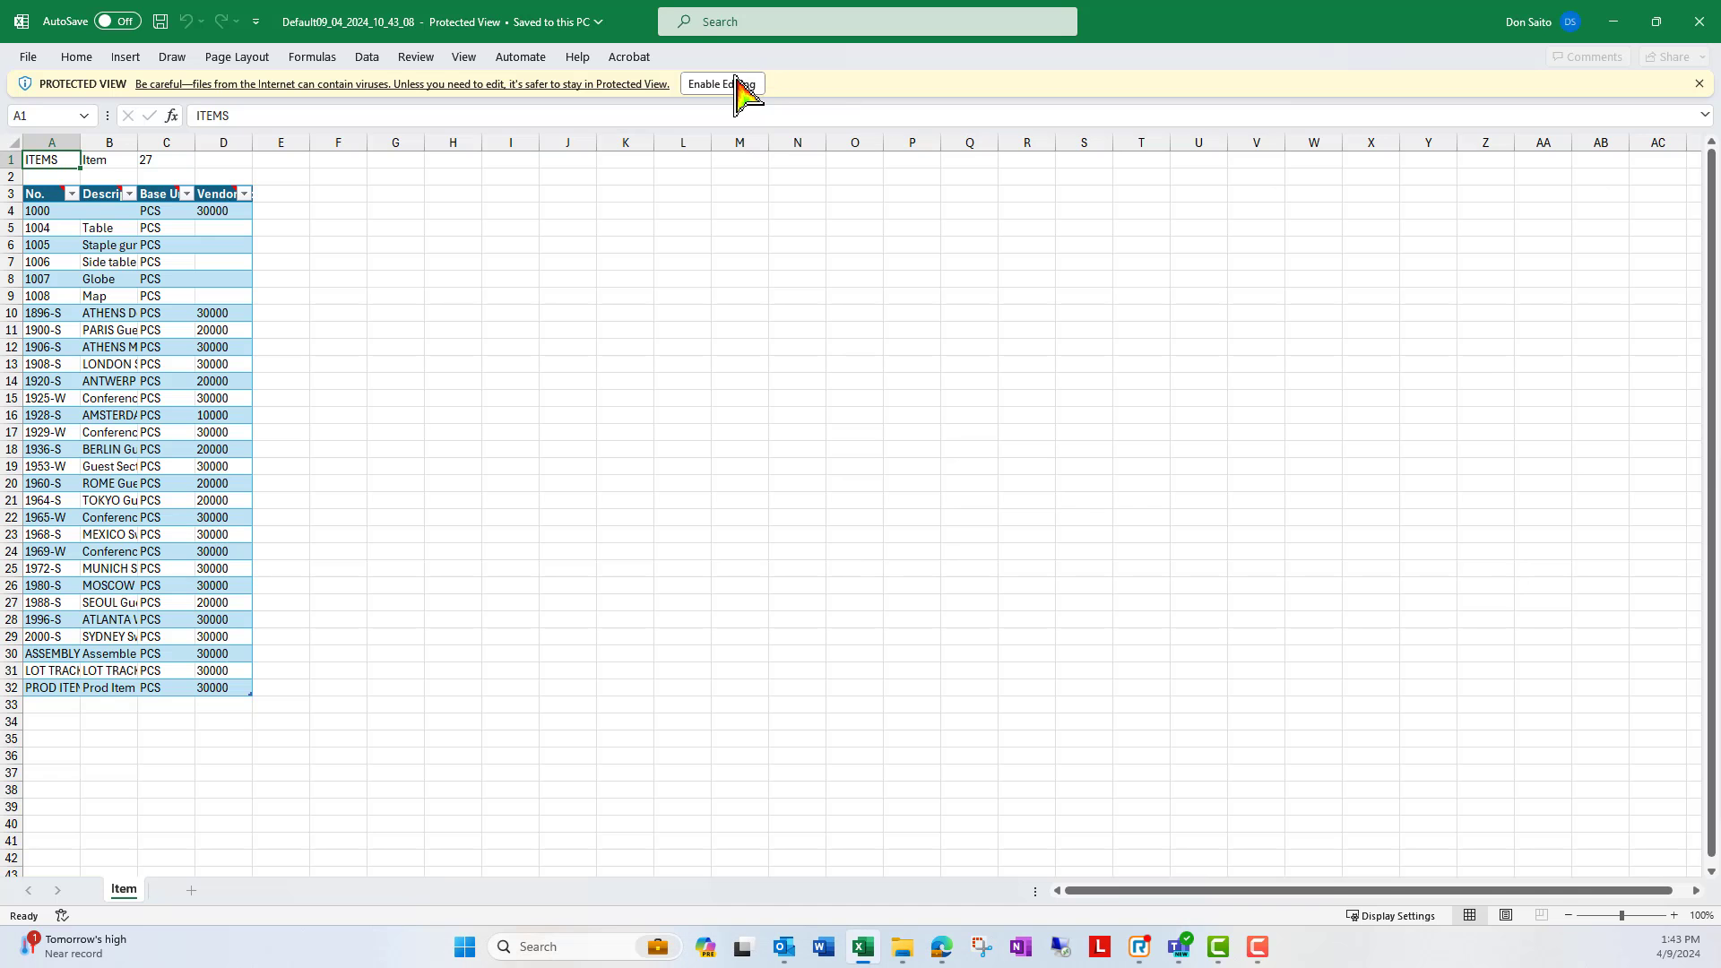
# - Enable editing and autofit columns A through D to their contents
pyautogui.click(721, 84)
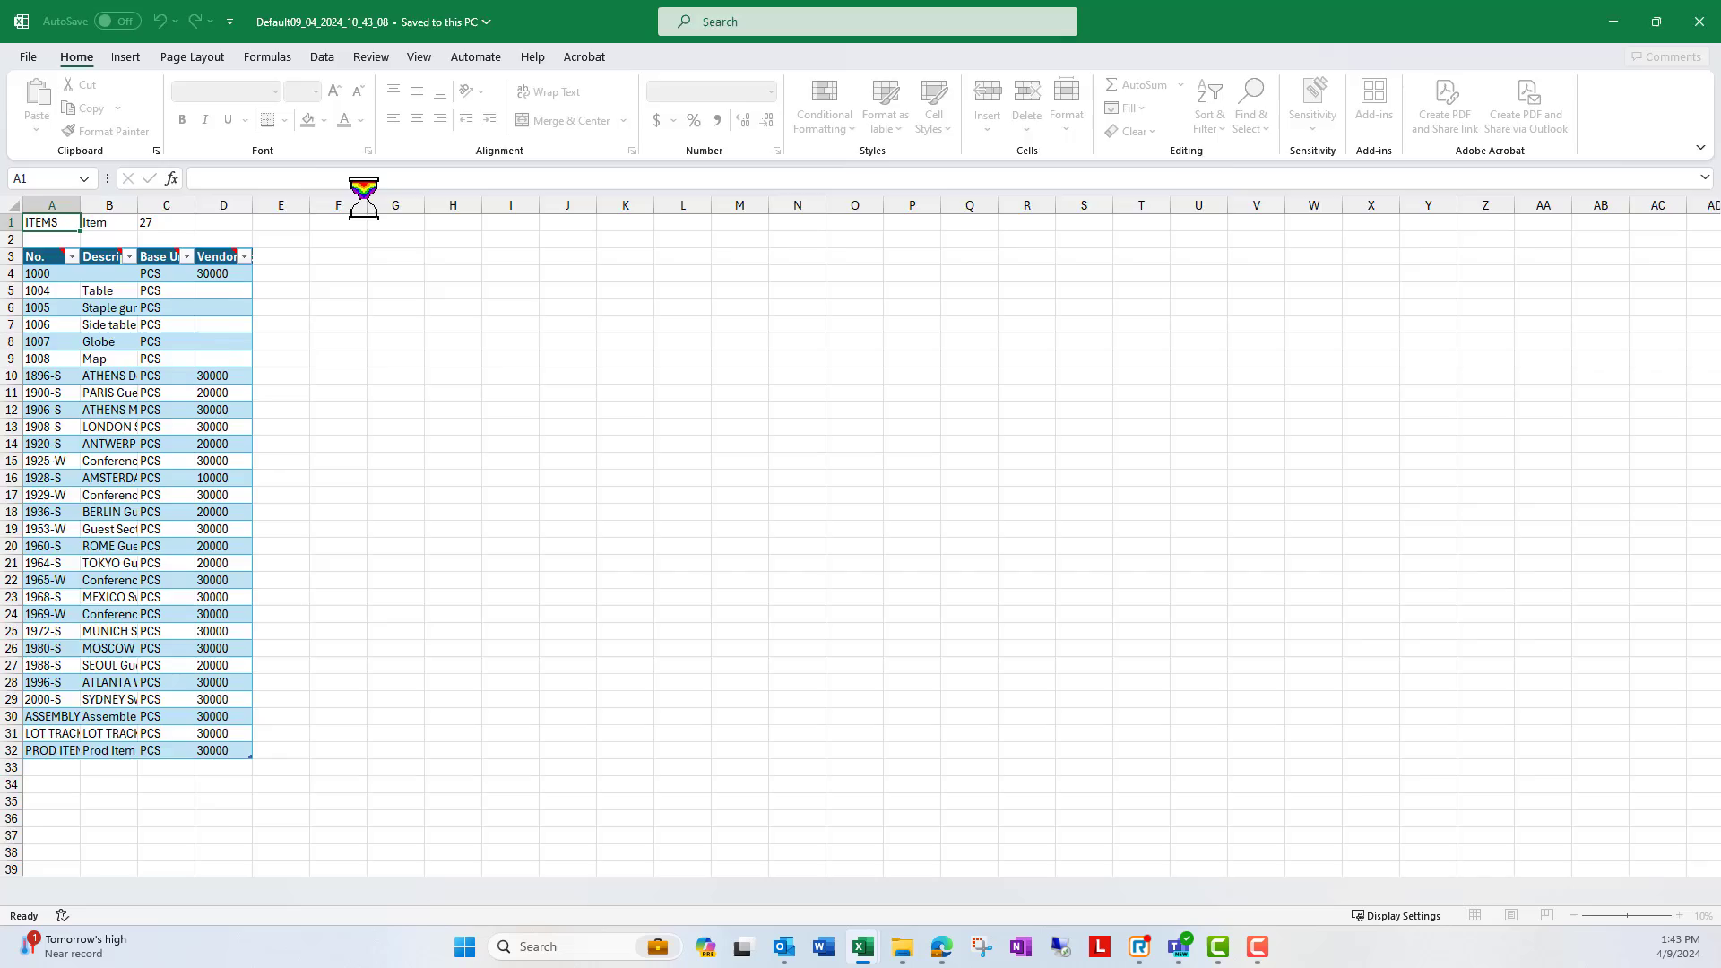
pyautogui.doubleClick(137, 205)
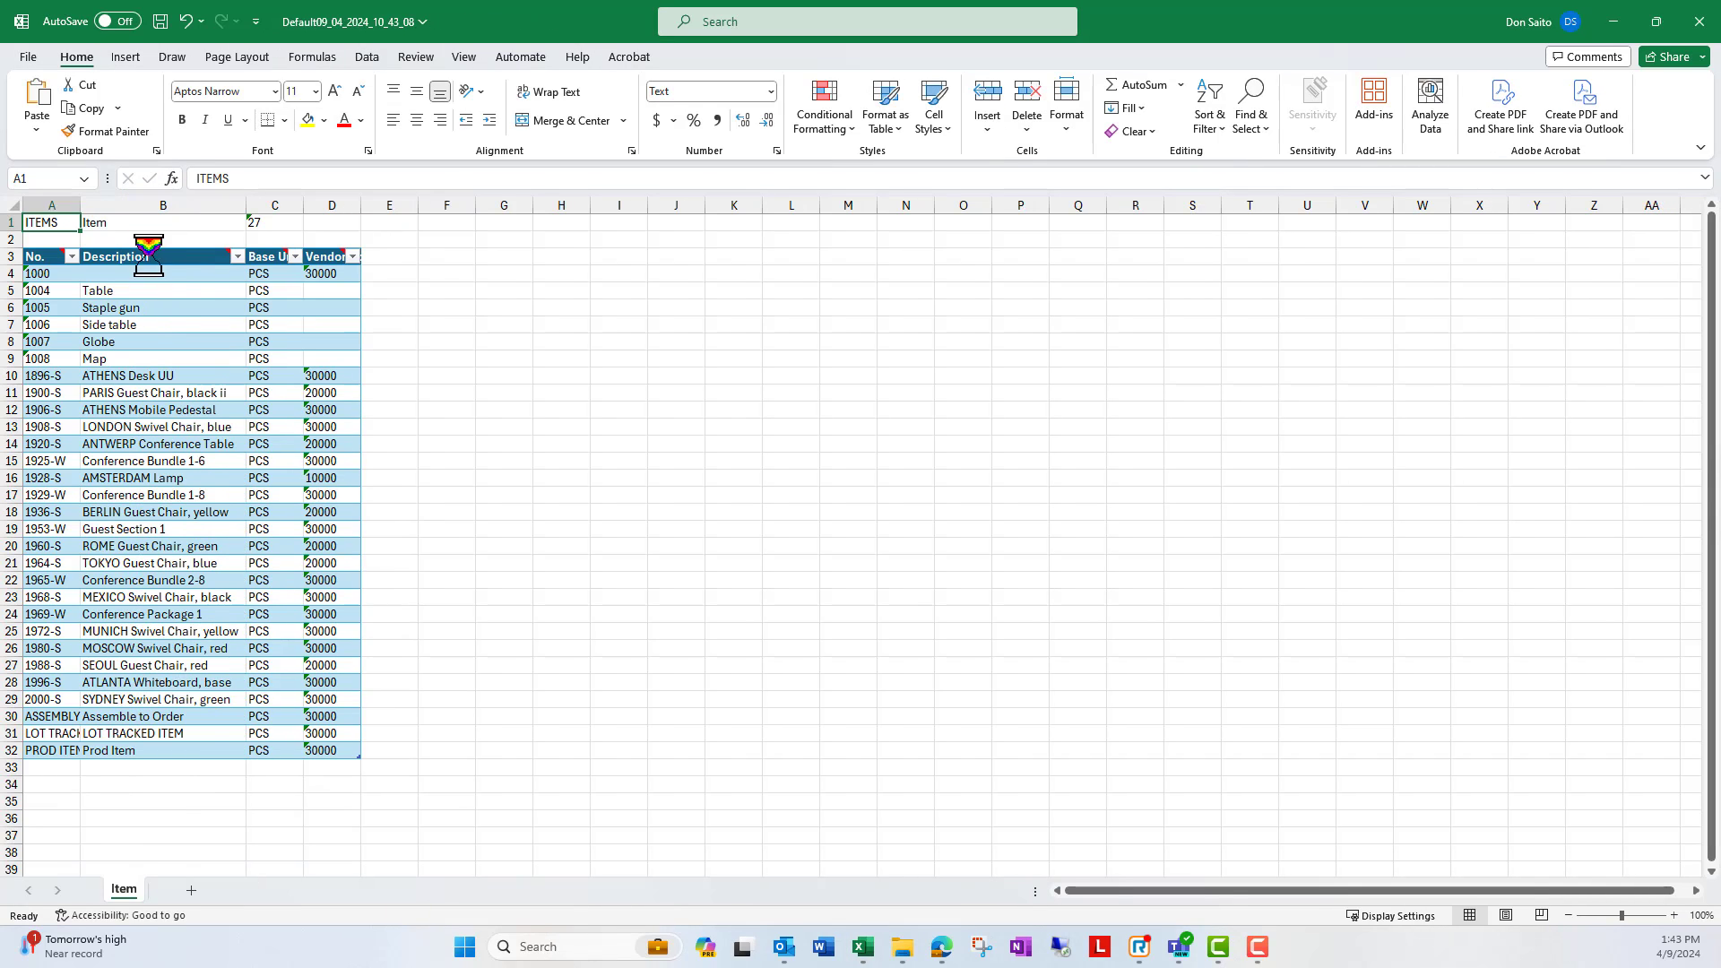
pyautogui.doubleClick(304, 208)
pyautogui.doubleClick(444, 208)
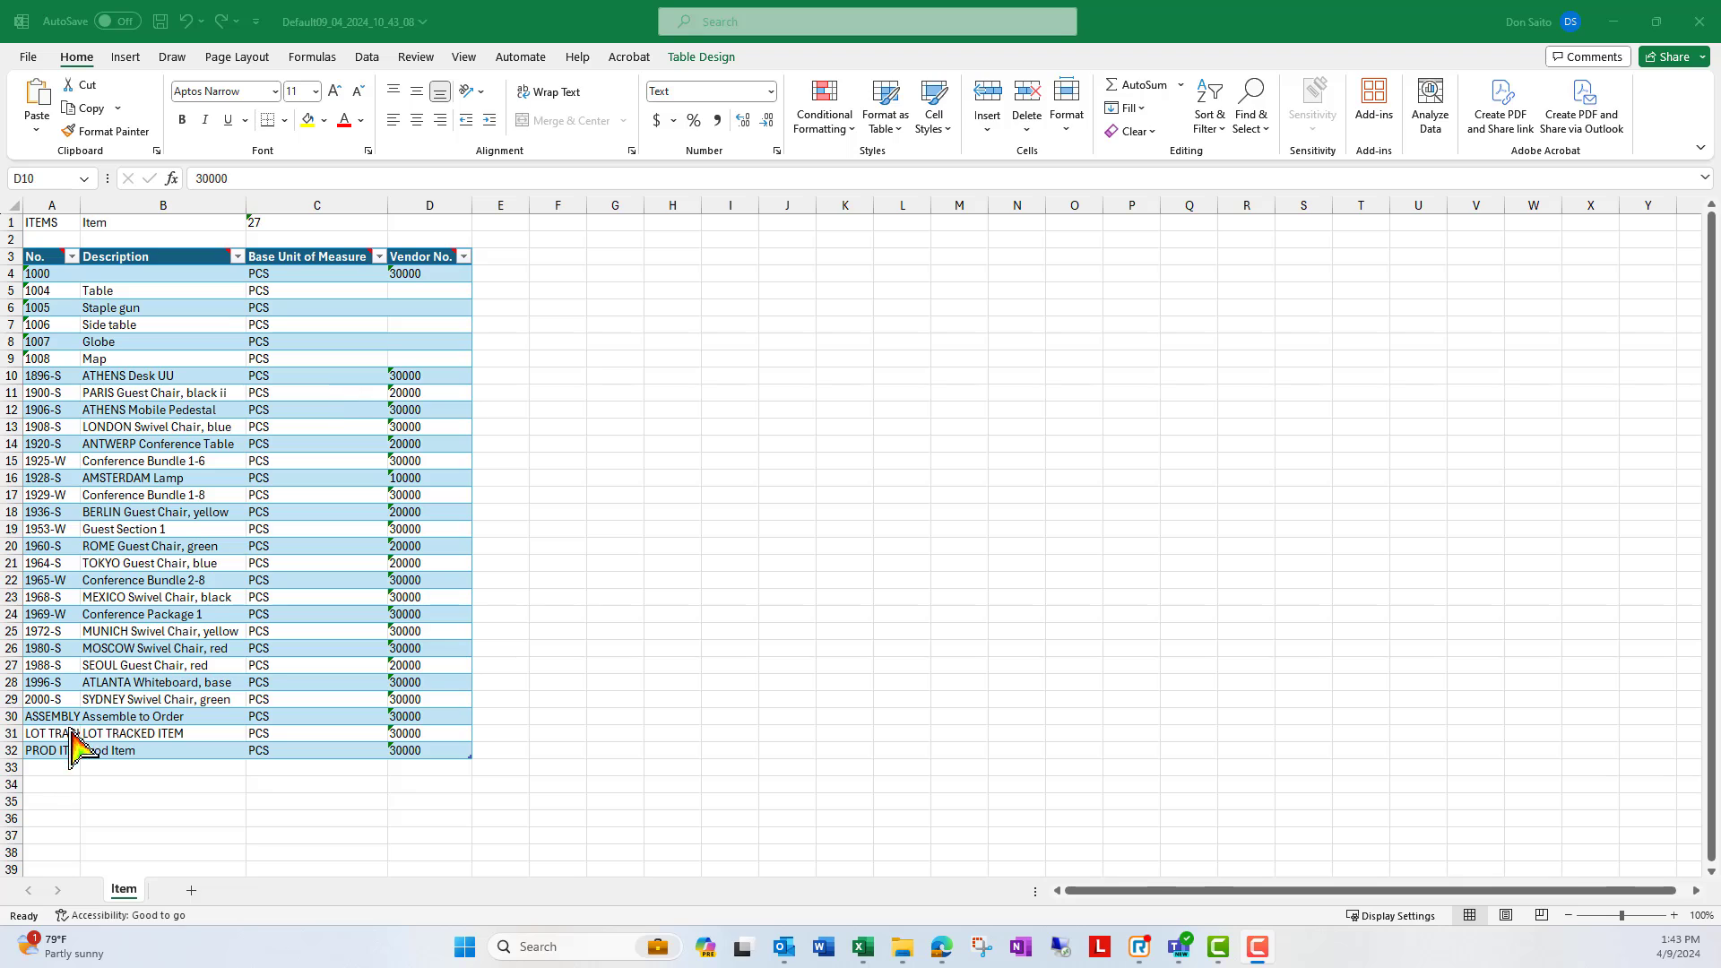
pyautogui.click(56, 769)
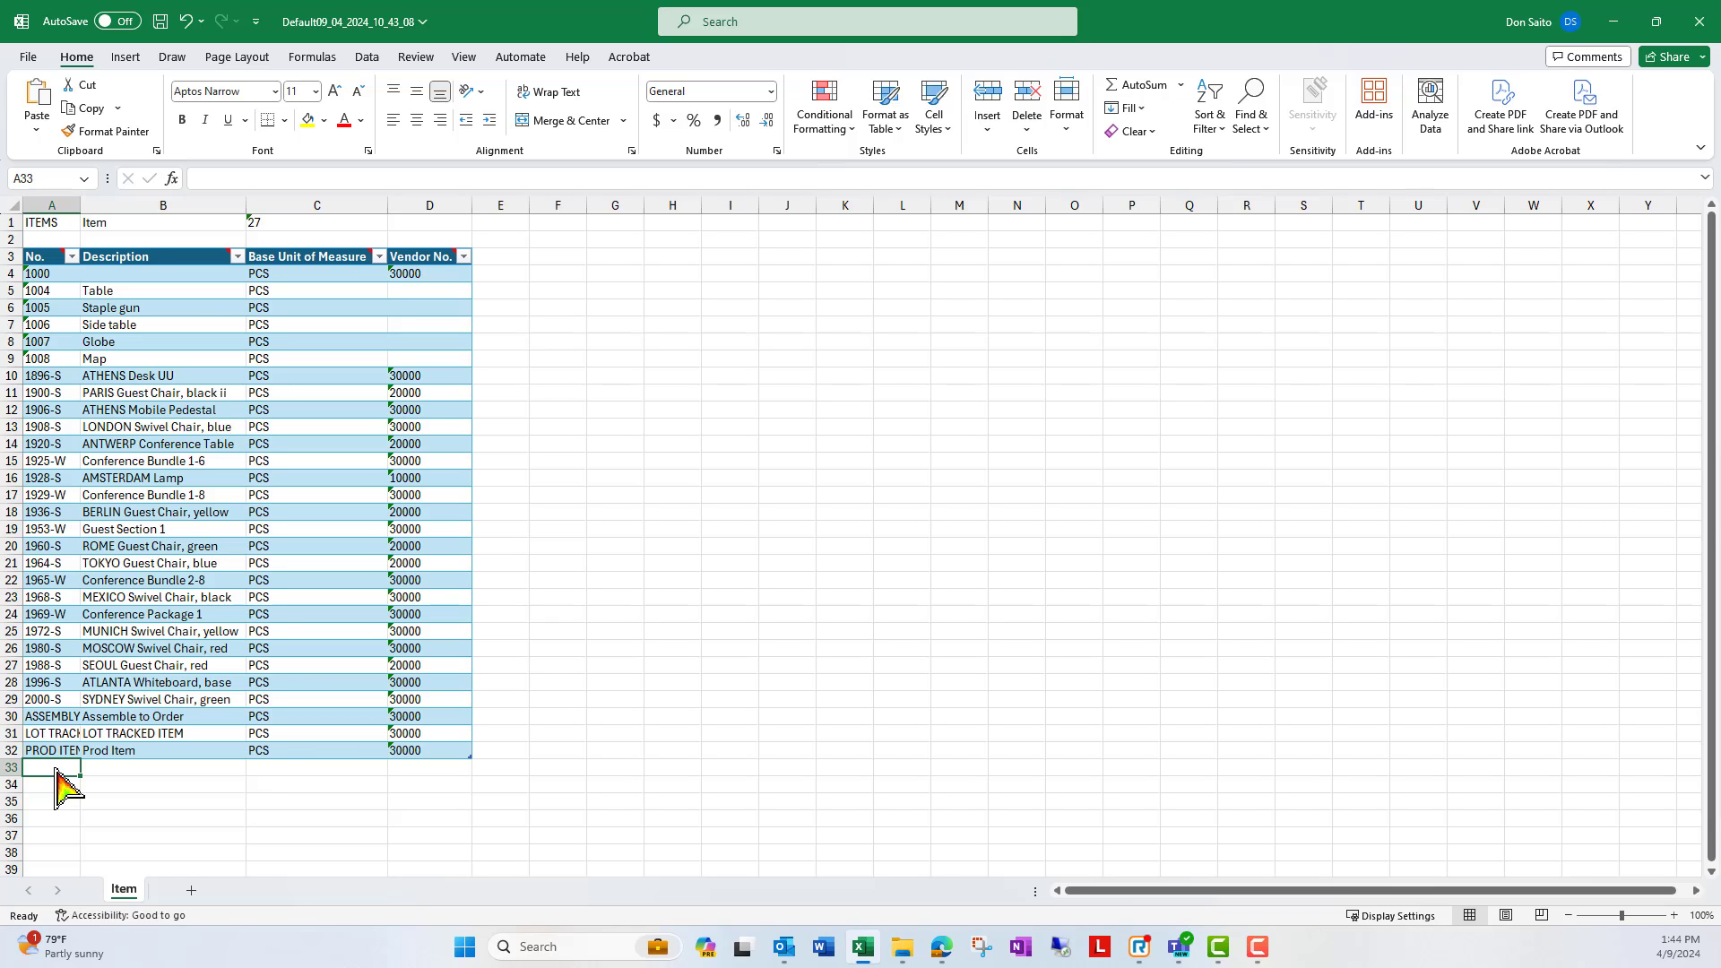
pyautogui.doubleClick(79, 205)
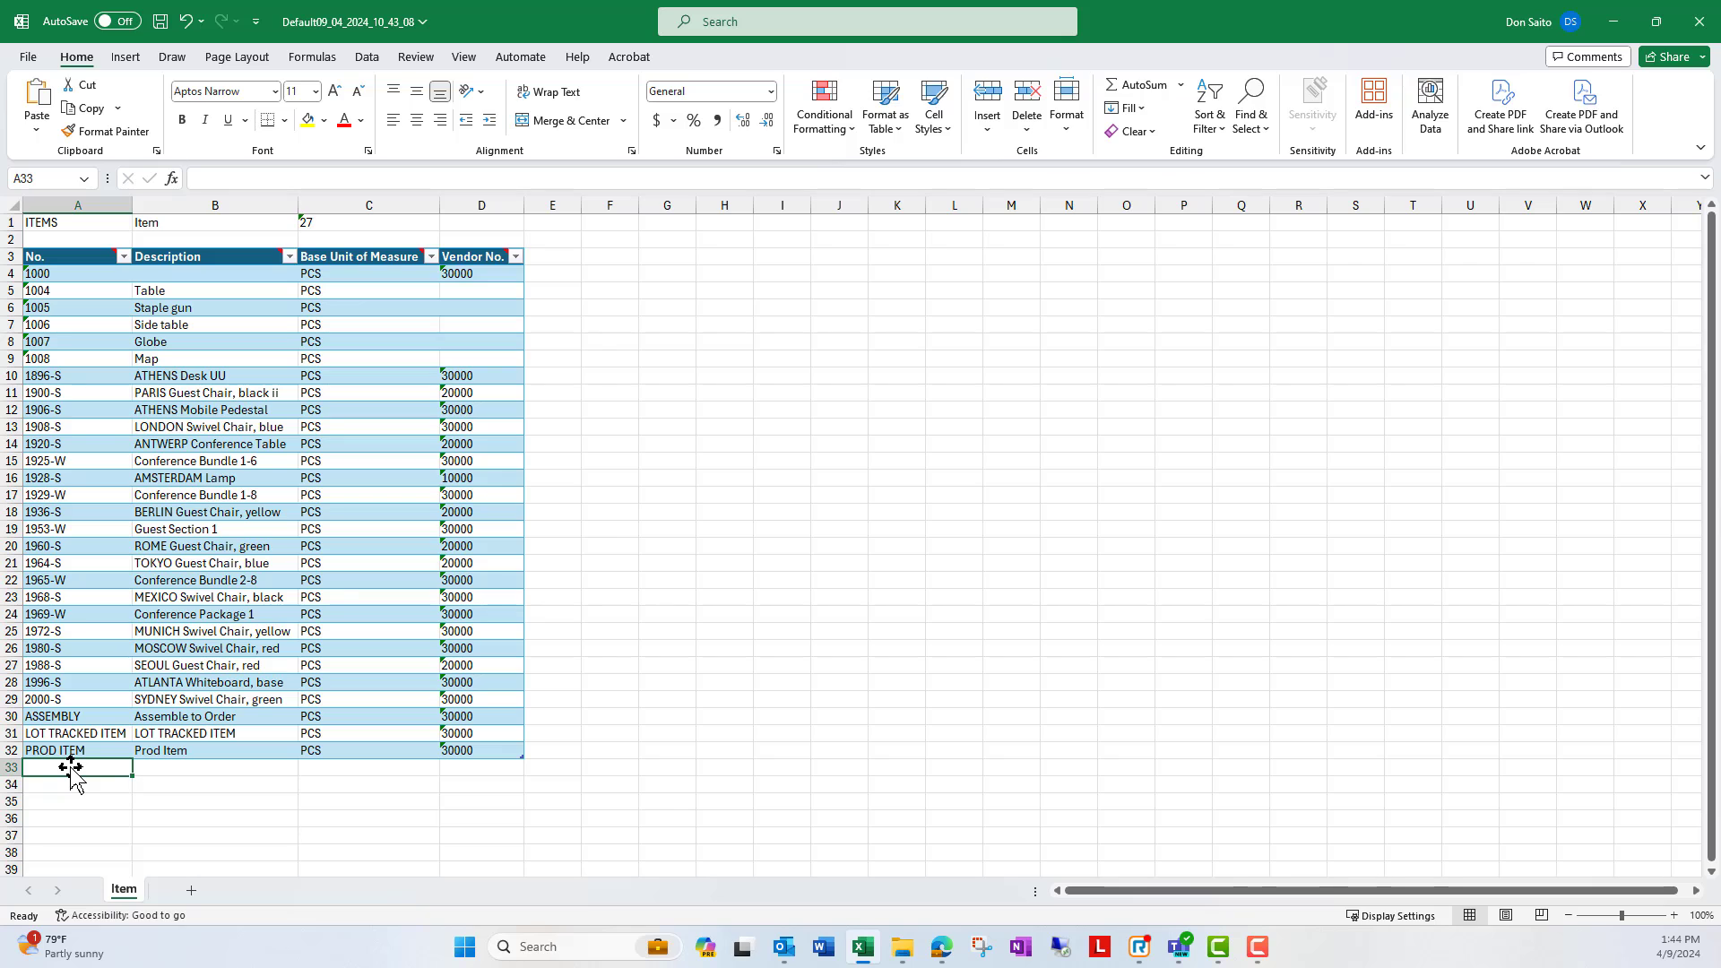
# - Enter items 3000, 4000 and 5000 as Test Item, Test Item 2, Test Item 3 and save
pyautogui.write('3000')
pyautogui.press('Tab')
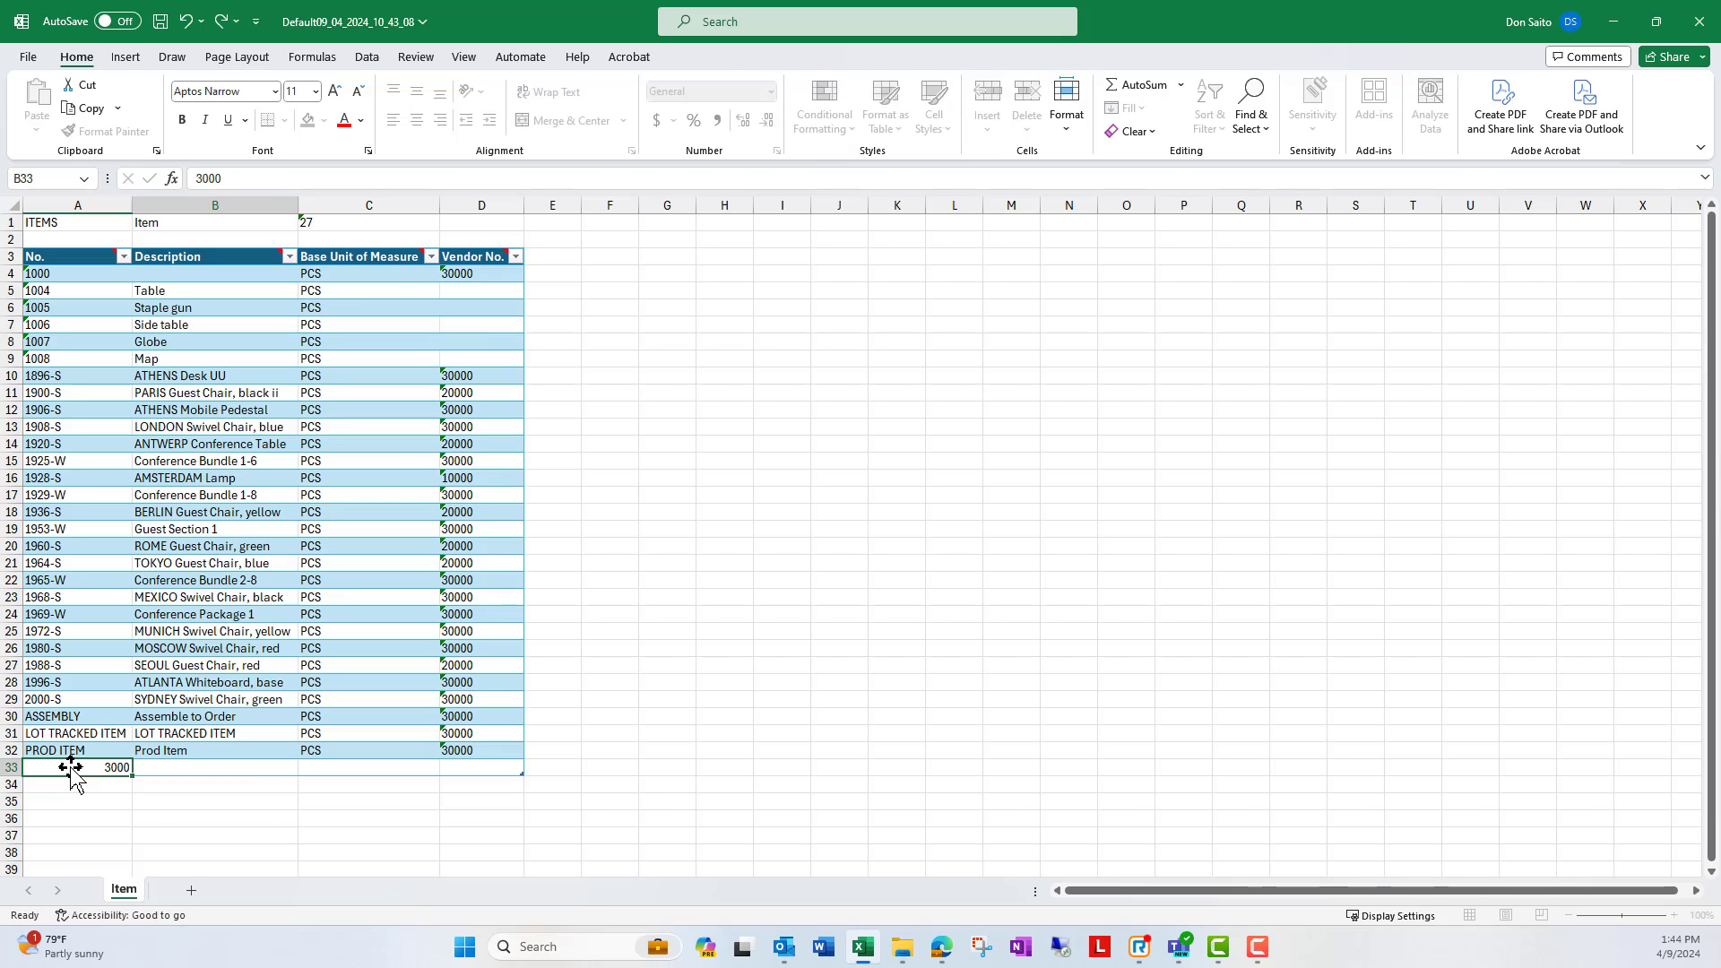
pyautogui.write('Test Item')
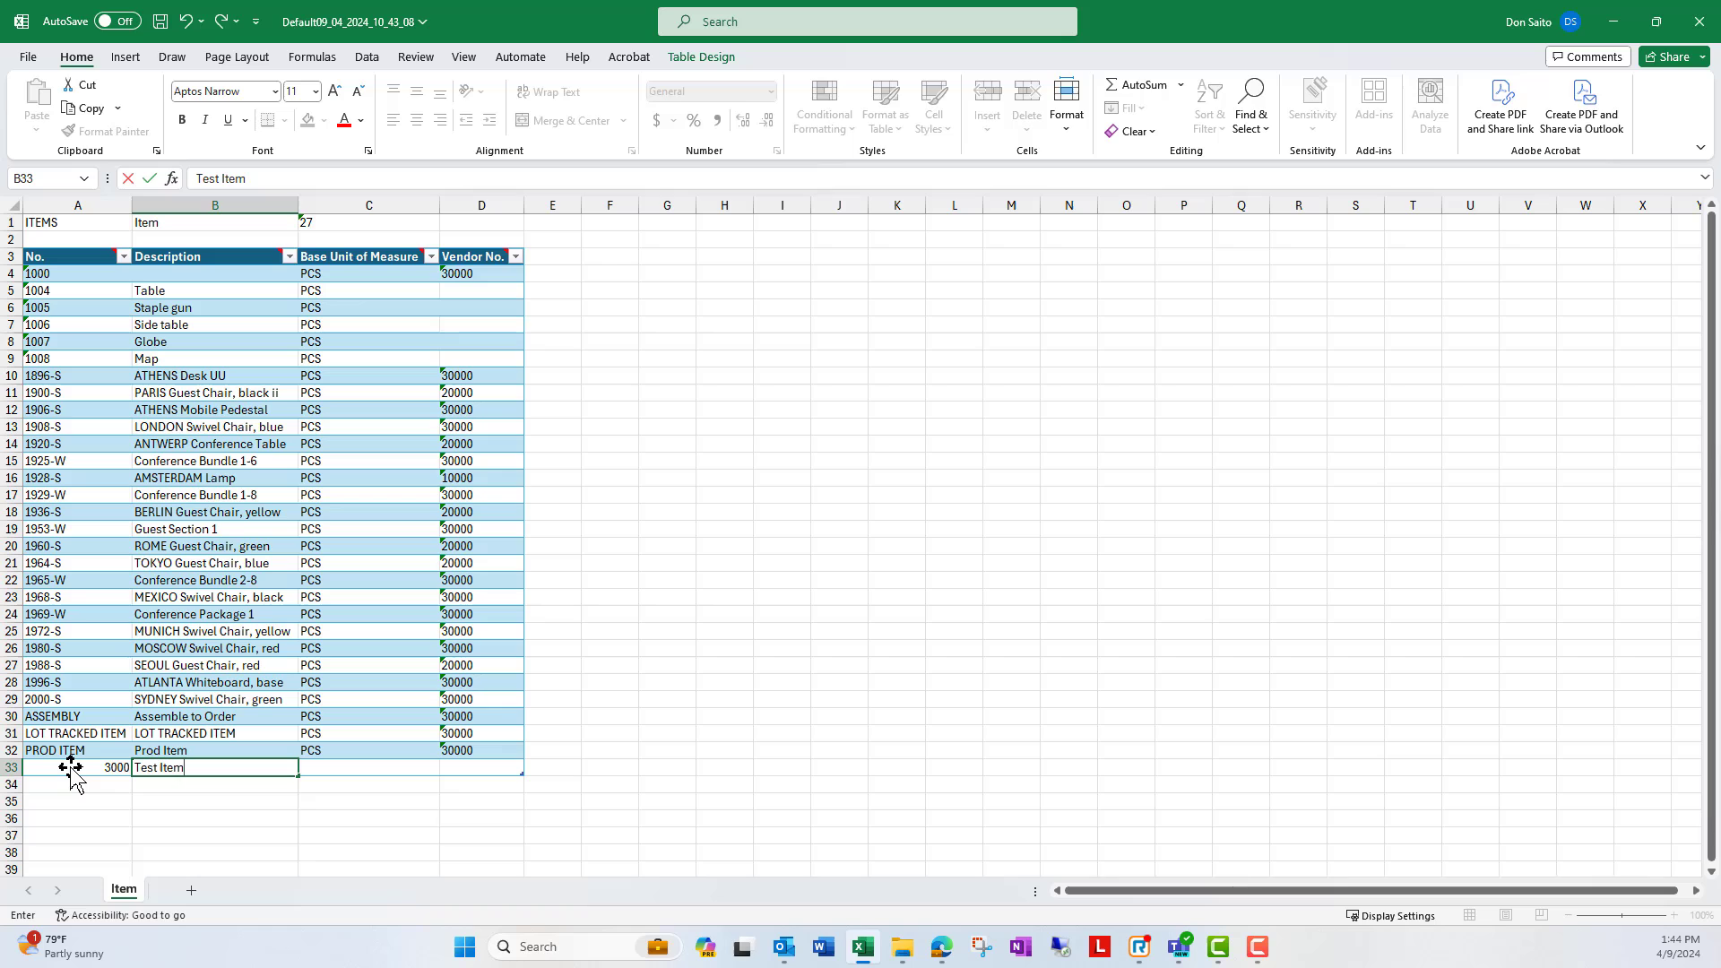
pyautogui.press('Tab')
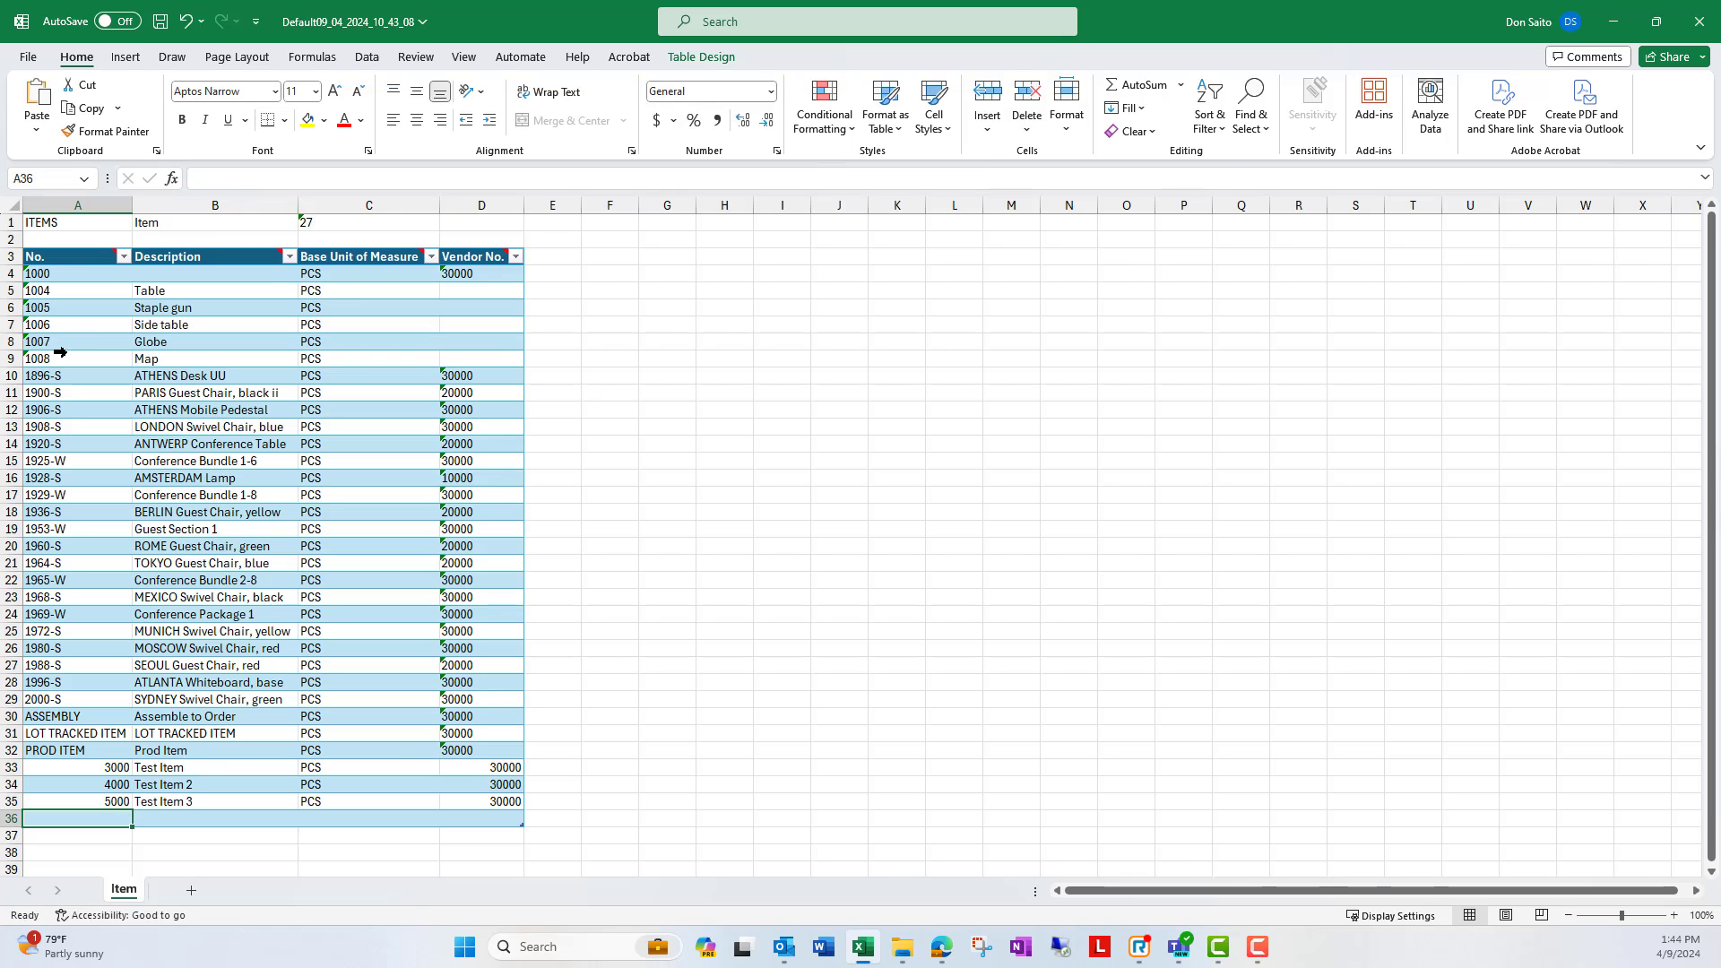
pyautogui.click(161, 21)
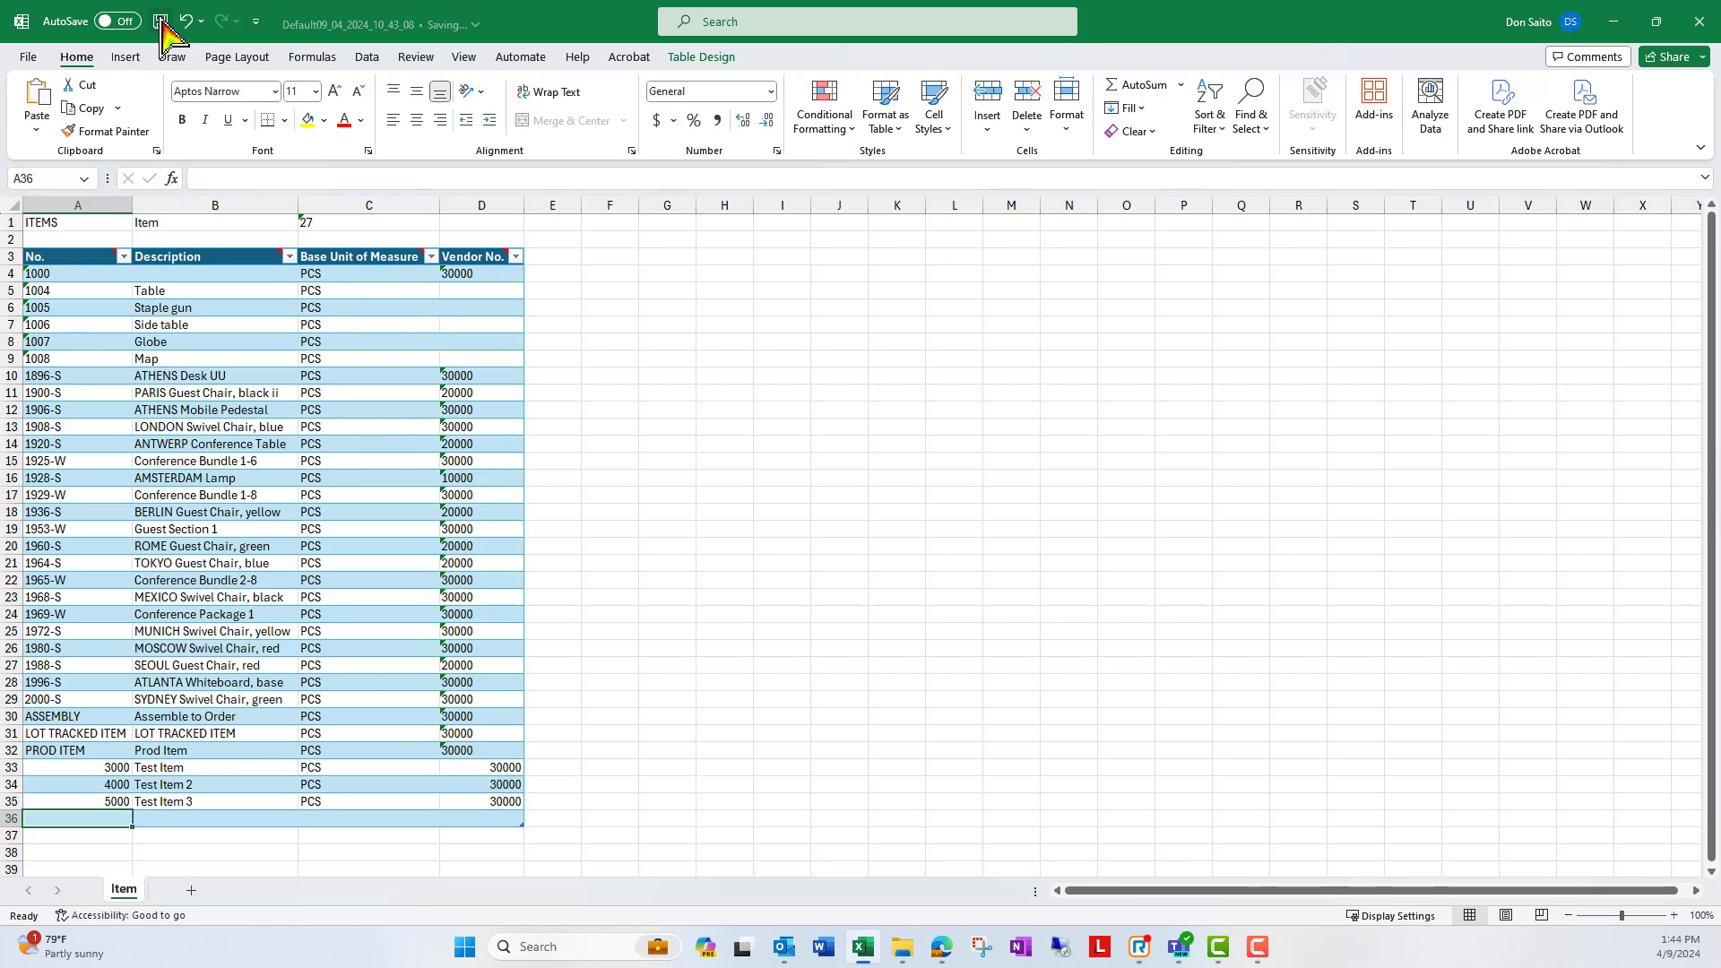
# - Close Excel and import the edited workbook into the ITEMS package
pyautogui.click(1714, 26)
pyautogui.click(321, 418)
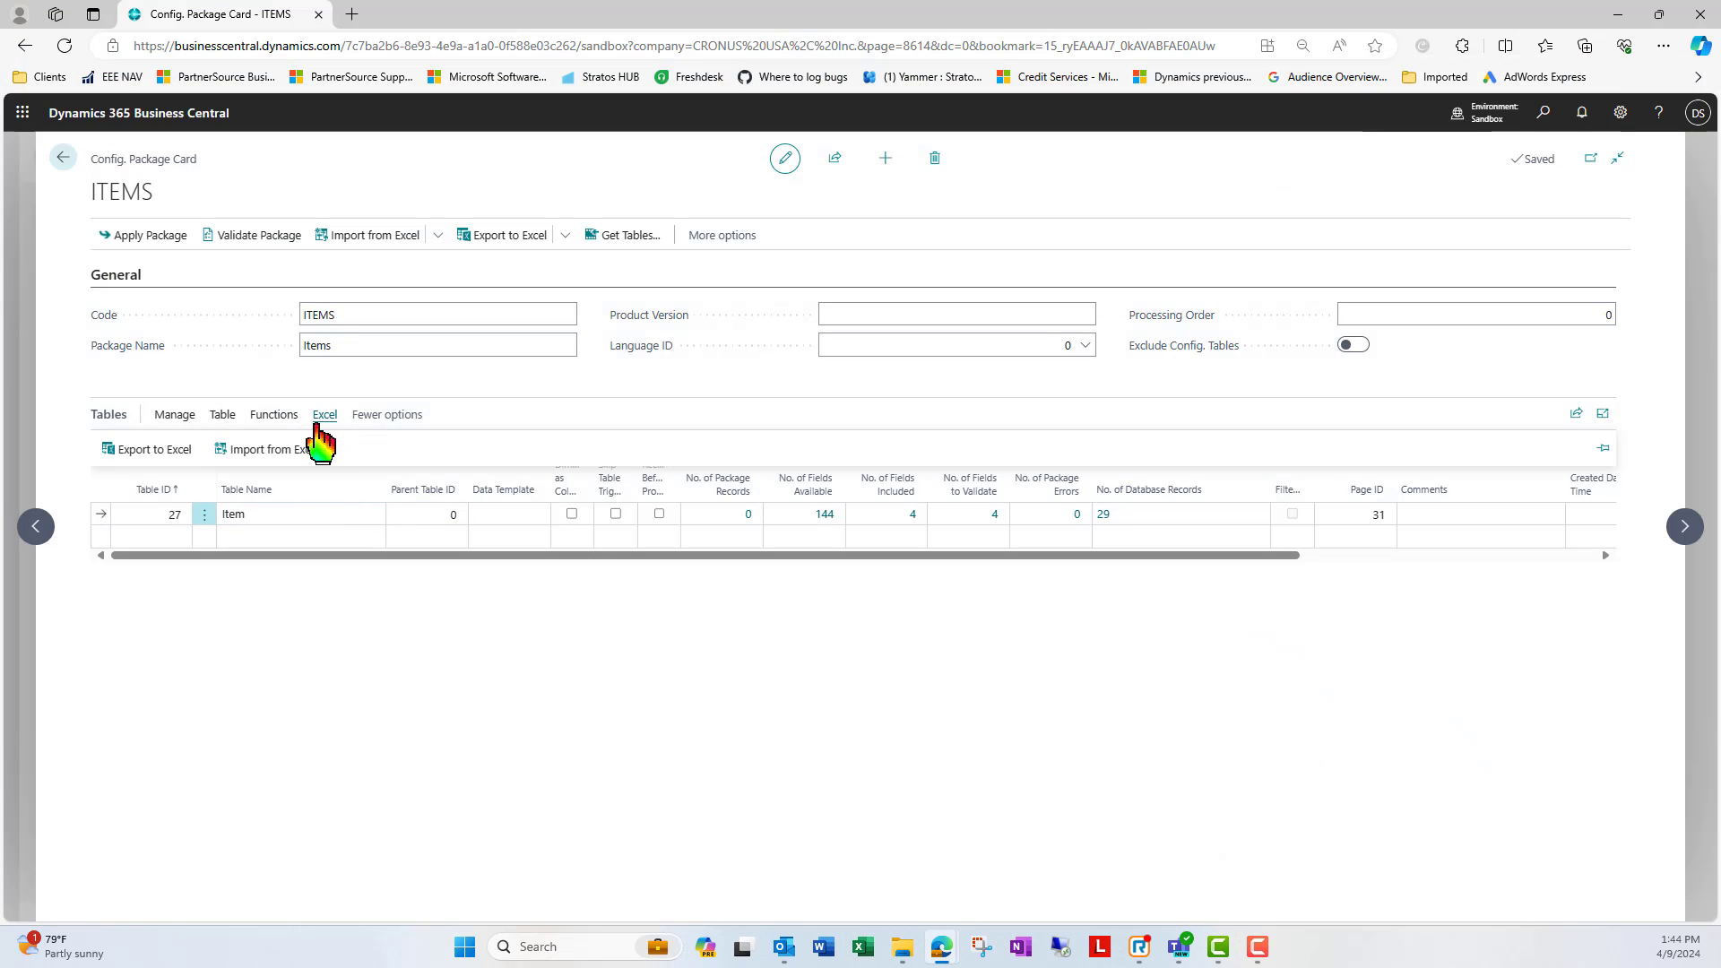
pyautogui.click(269, 453)
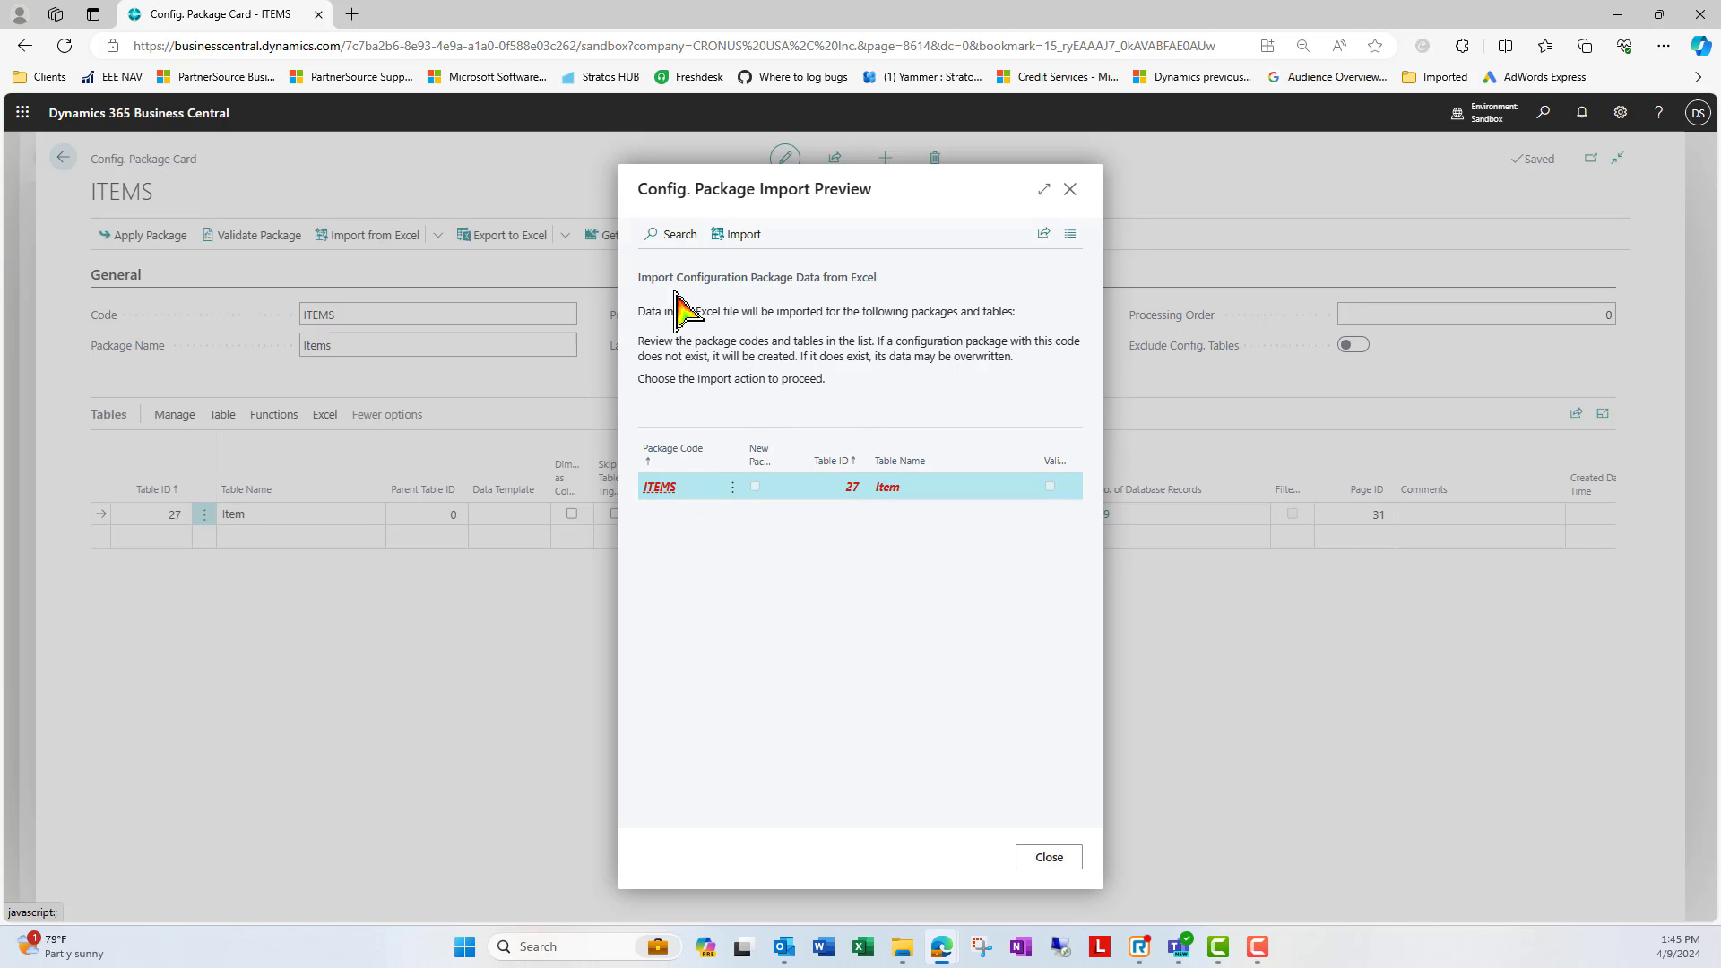
pyautogui.click(735, 234)
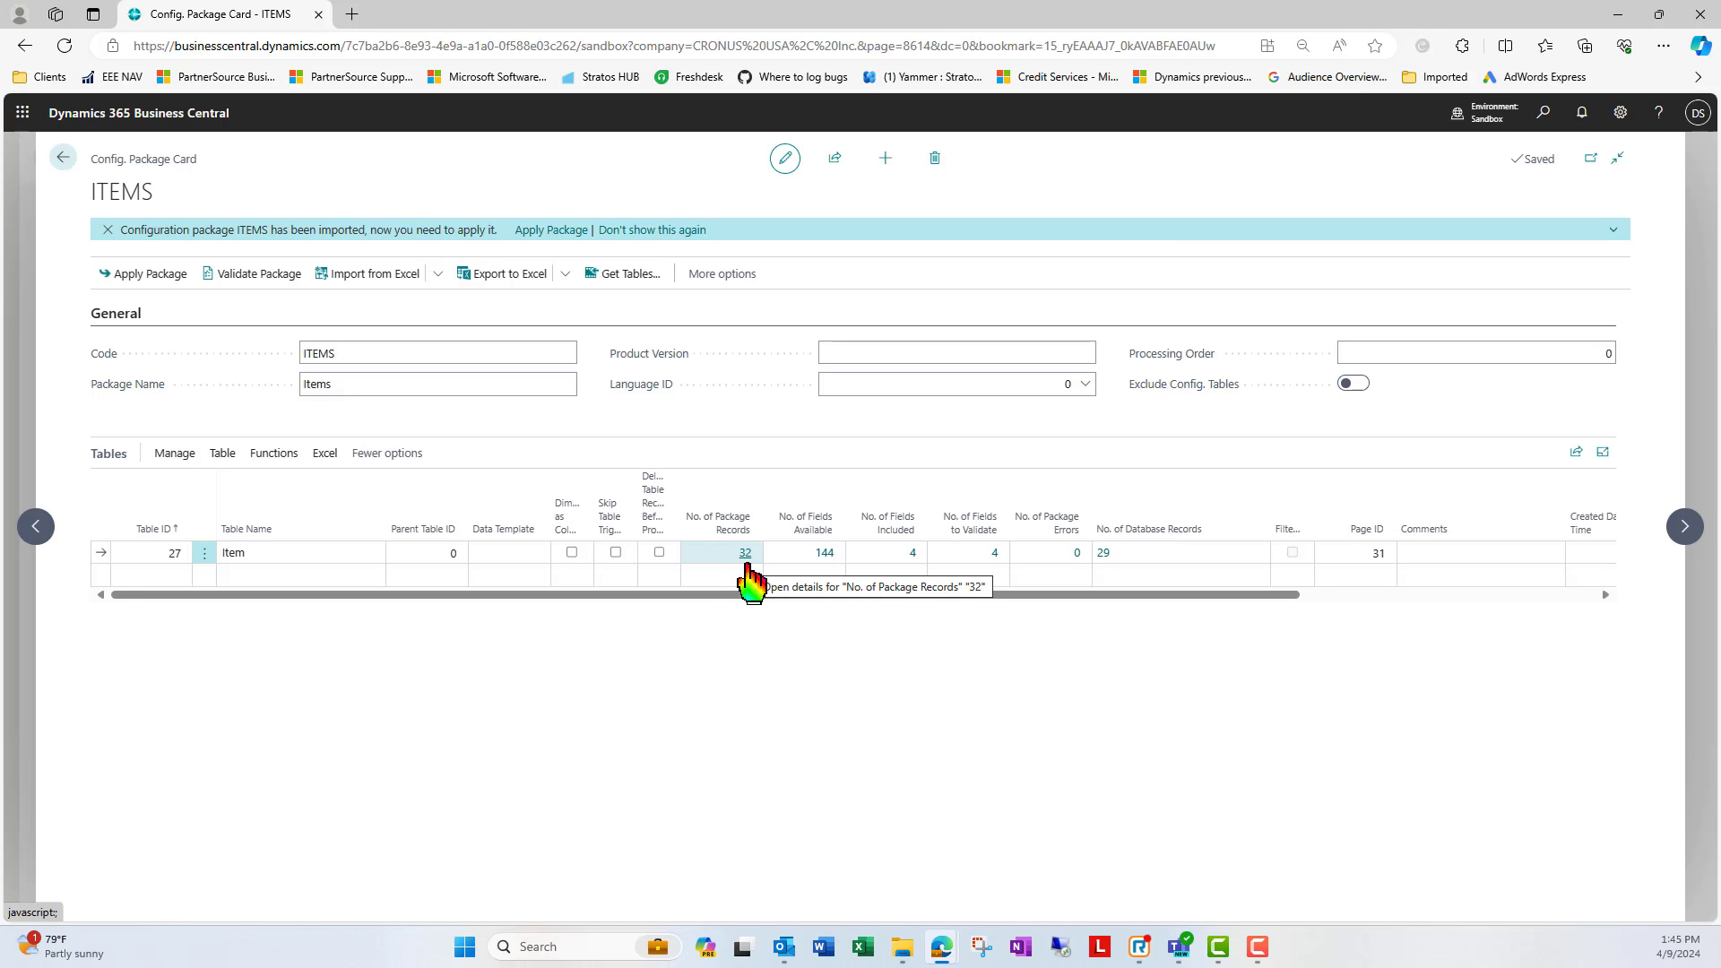
# - Open the 32 package records and apply records 3000, 4000 and 5000 to the database
pyautogui.click(745, 553)
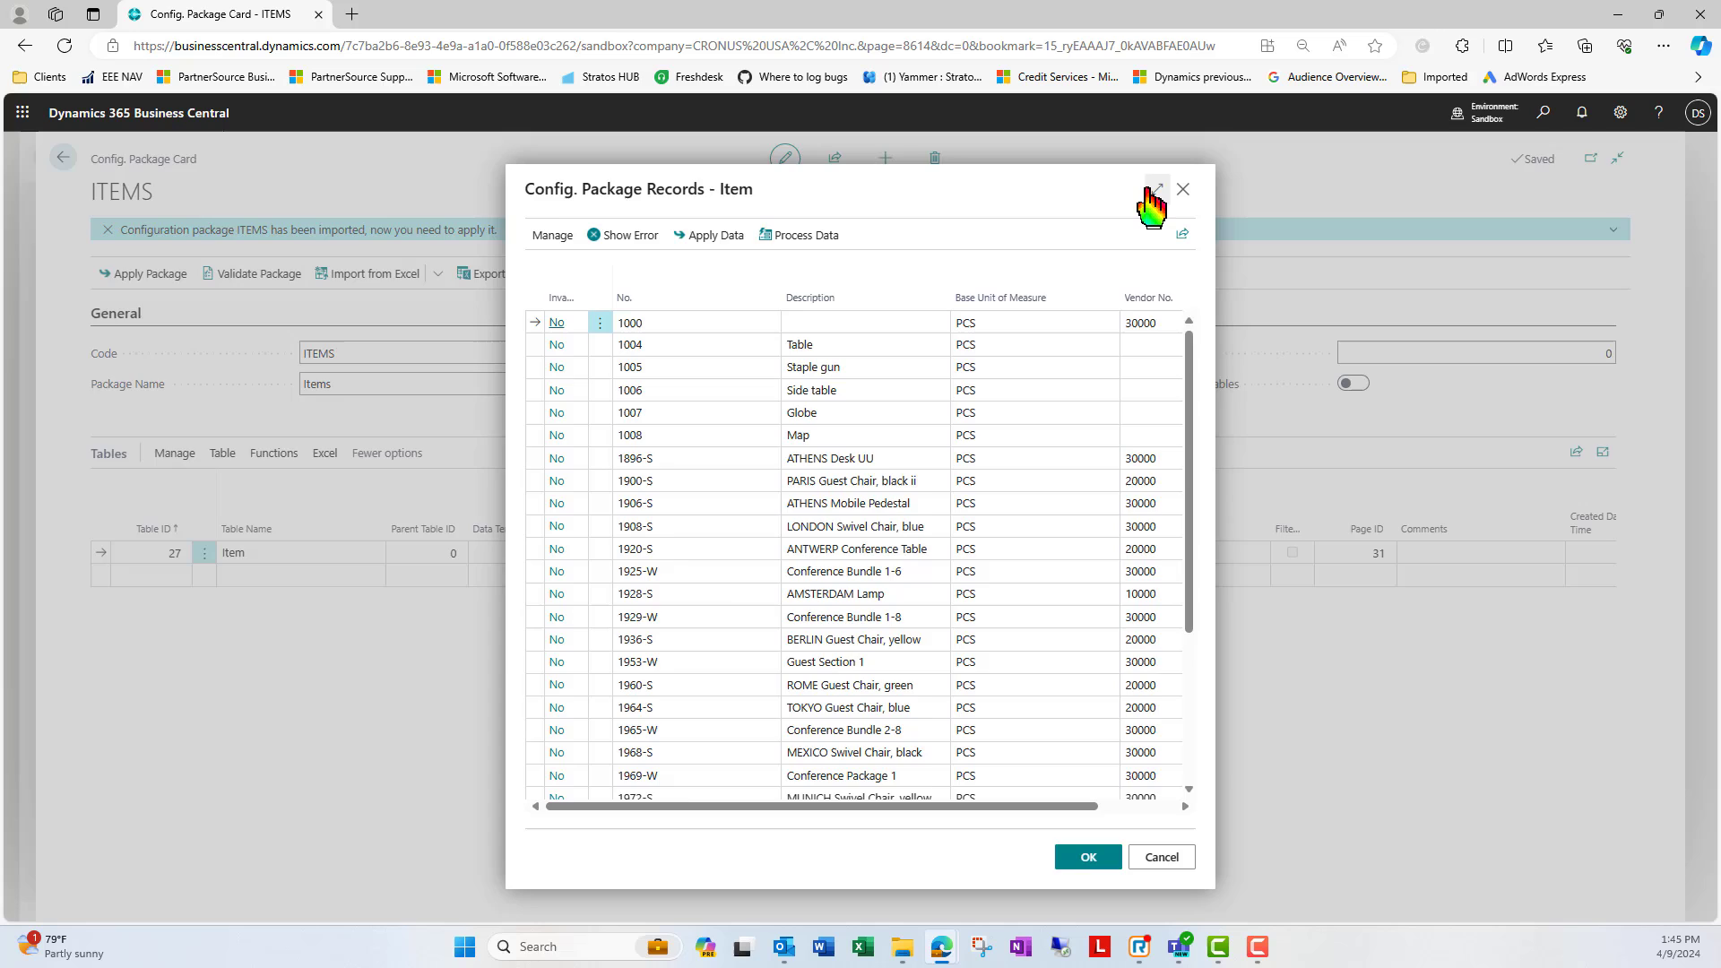
pyautogui.click(1153, 187)
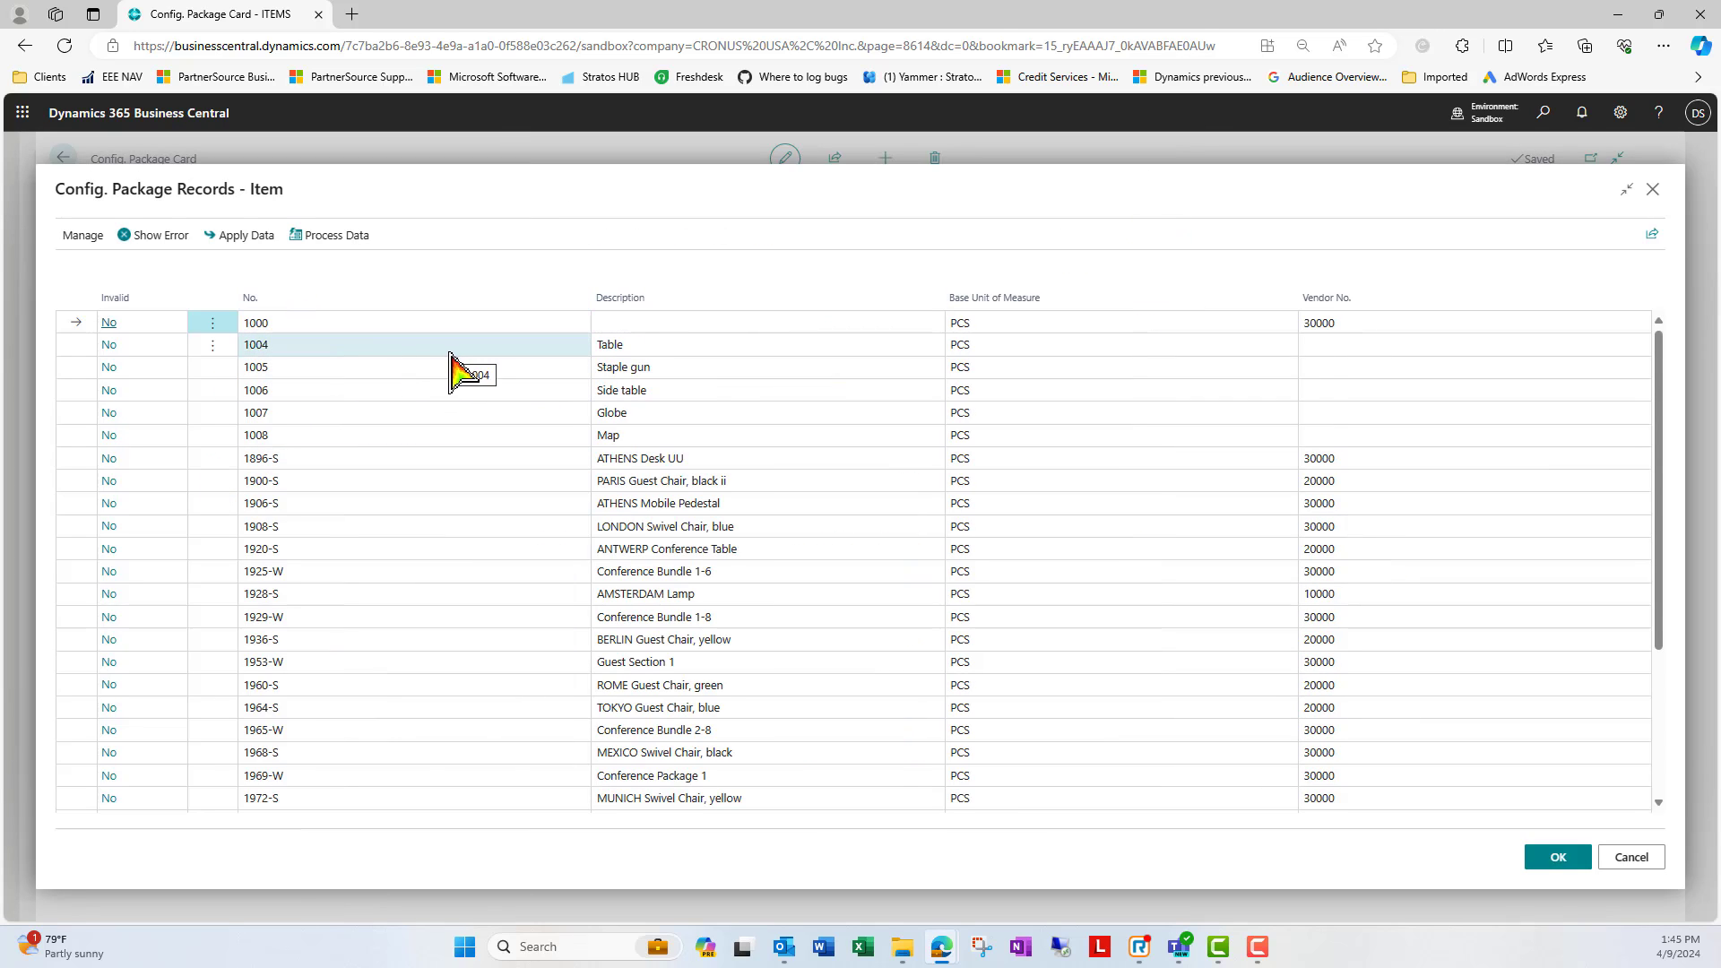
pyautogui.scroll(-3, 461, 372)
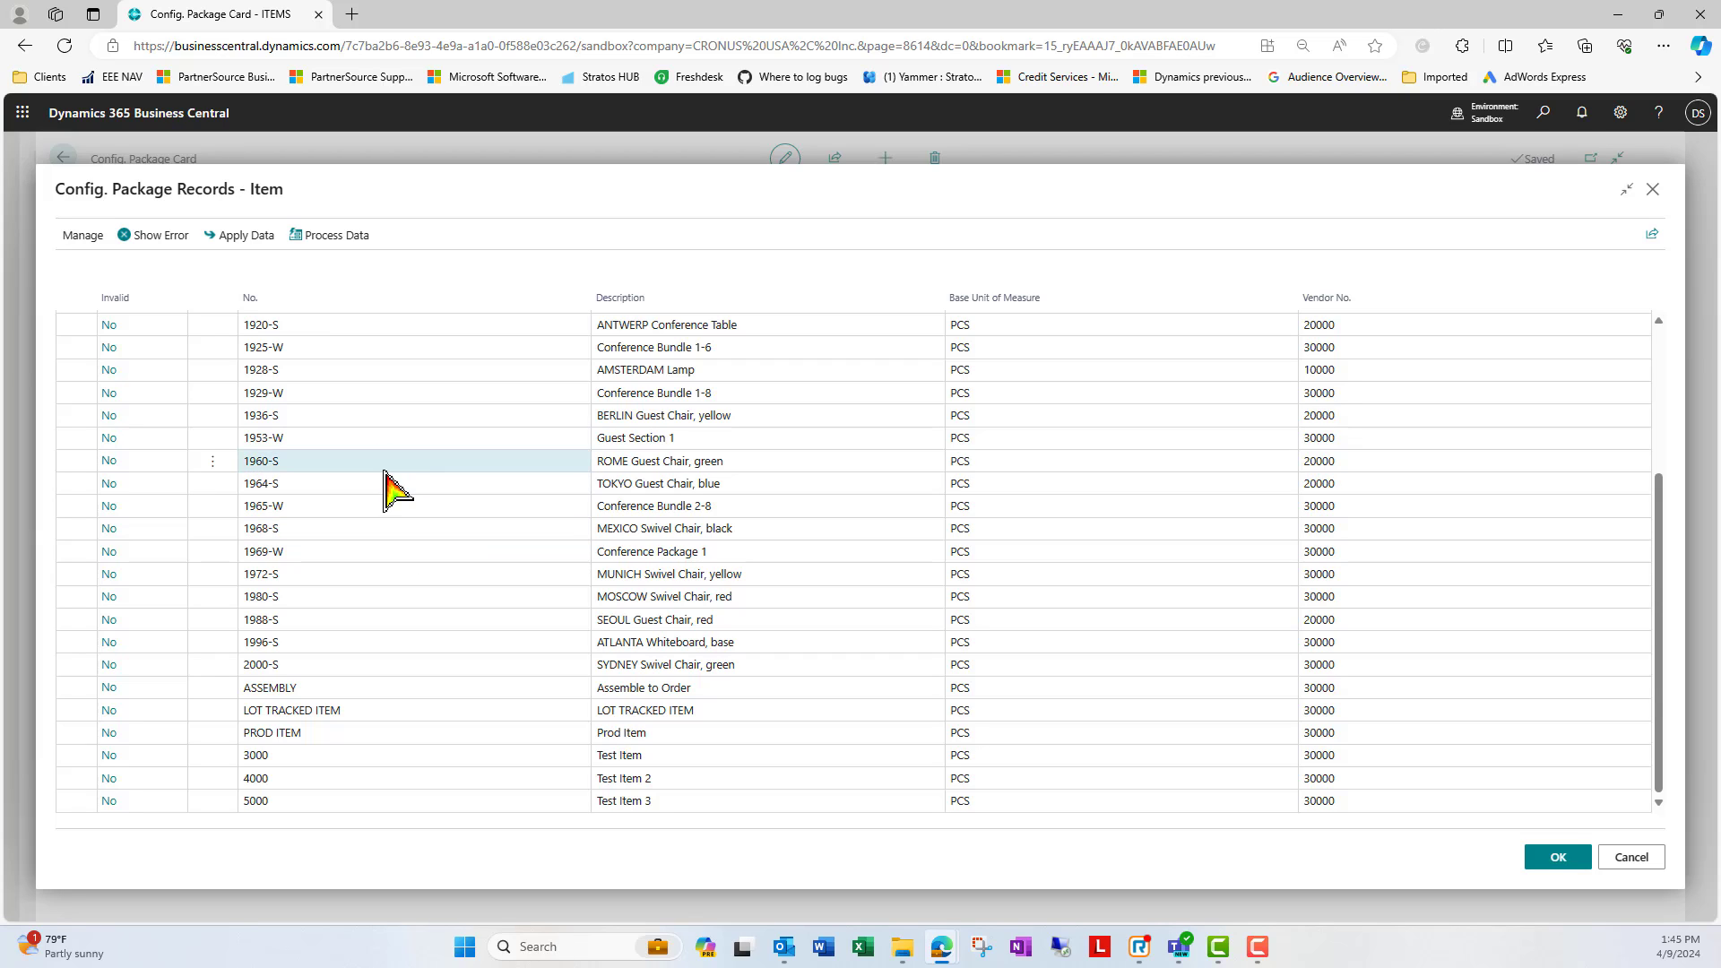
pyautogui.click(213, 325)
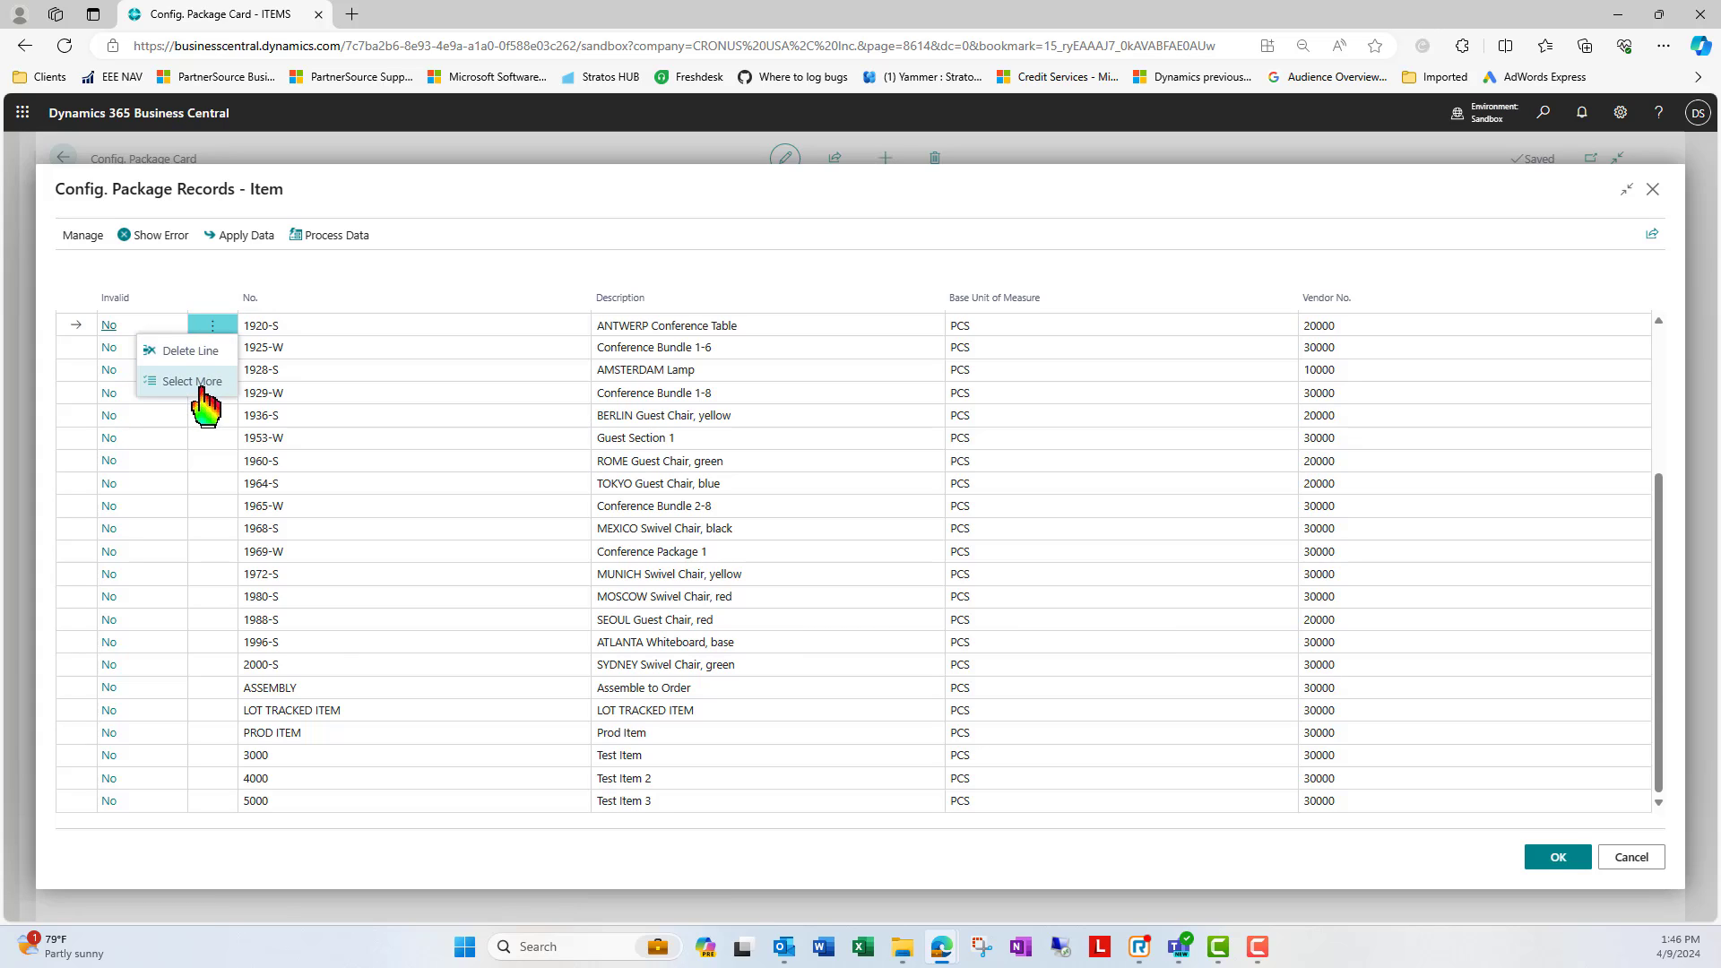
pyautogui.click(325, 762)
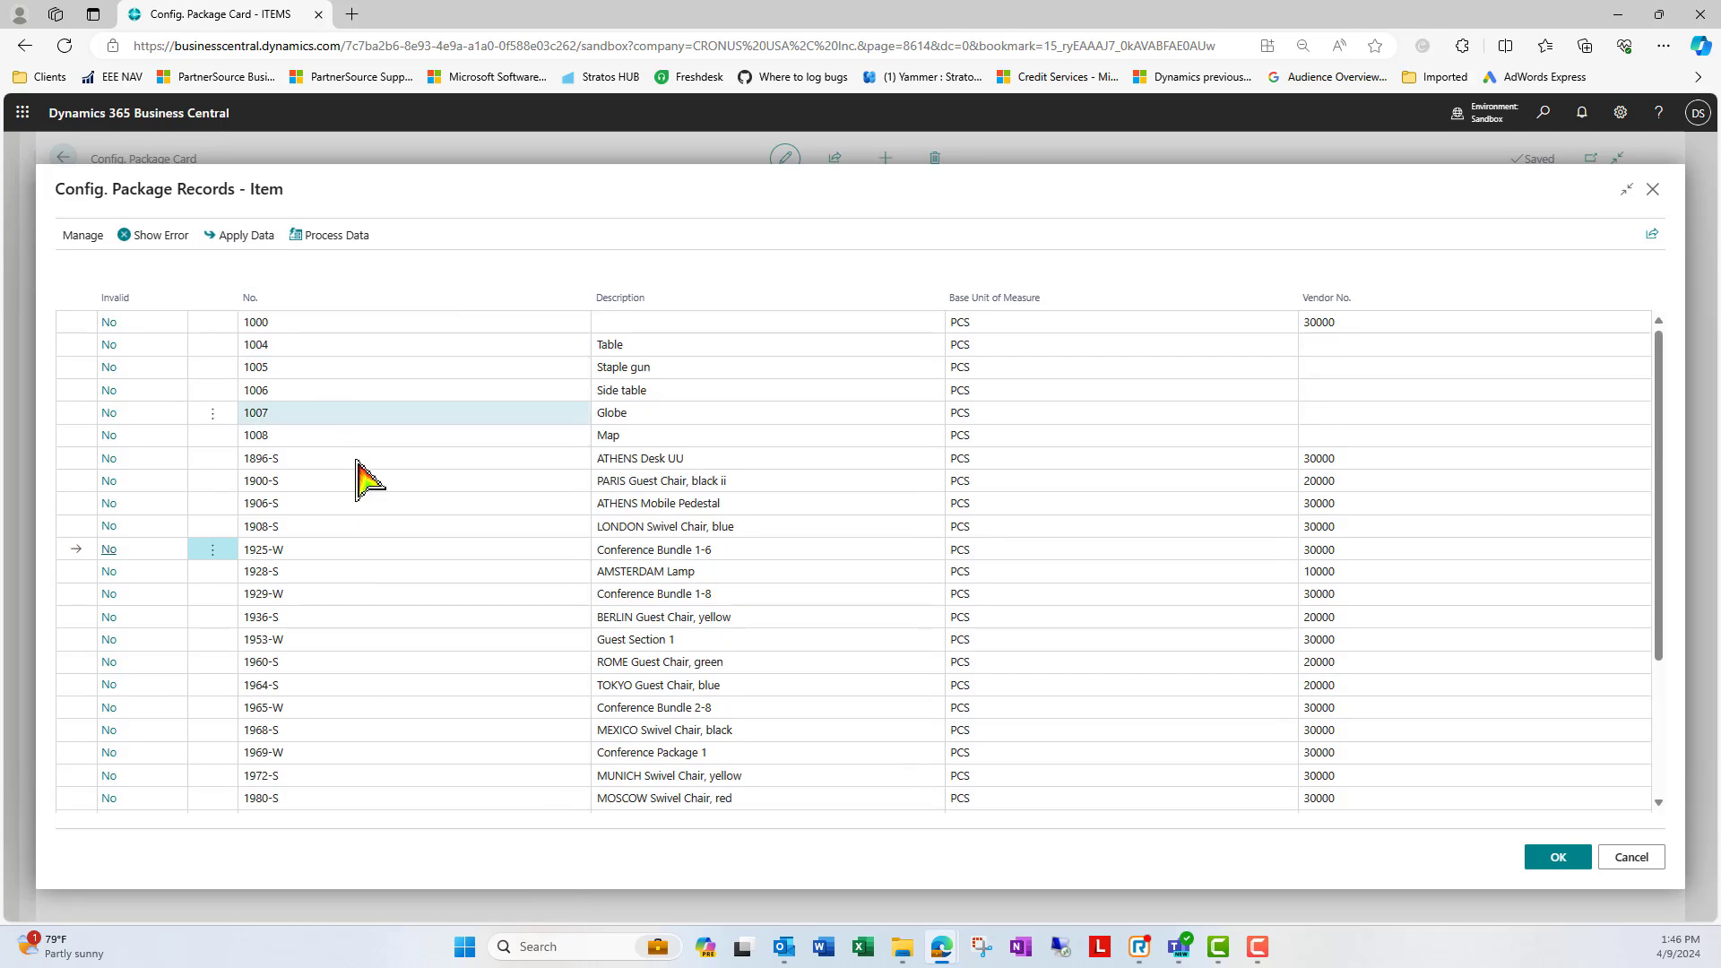
pyautogui.scroll(-3, 354, 711)
pyautogui.click(257, 757)
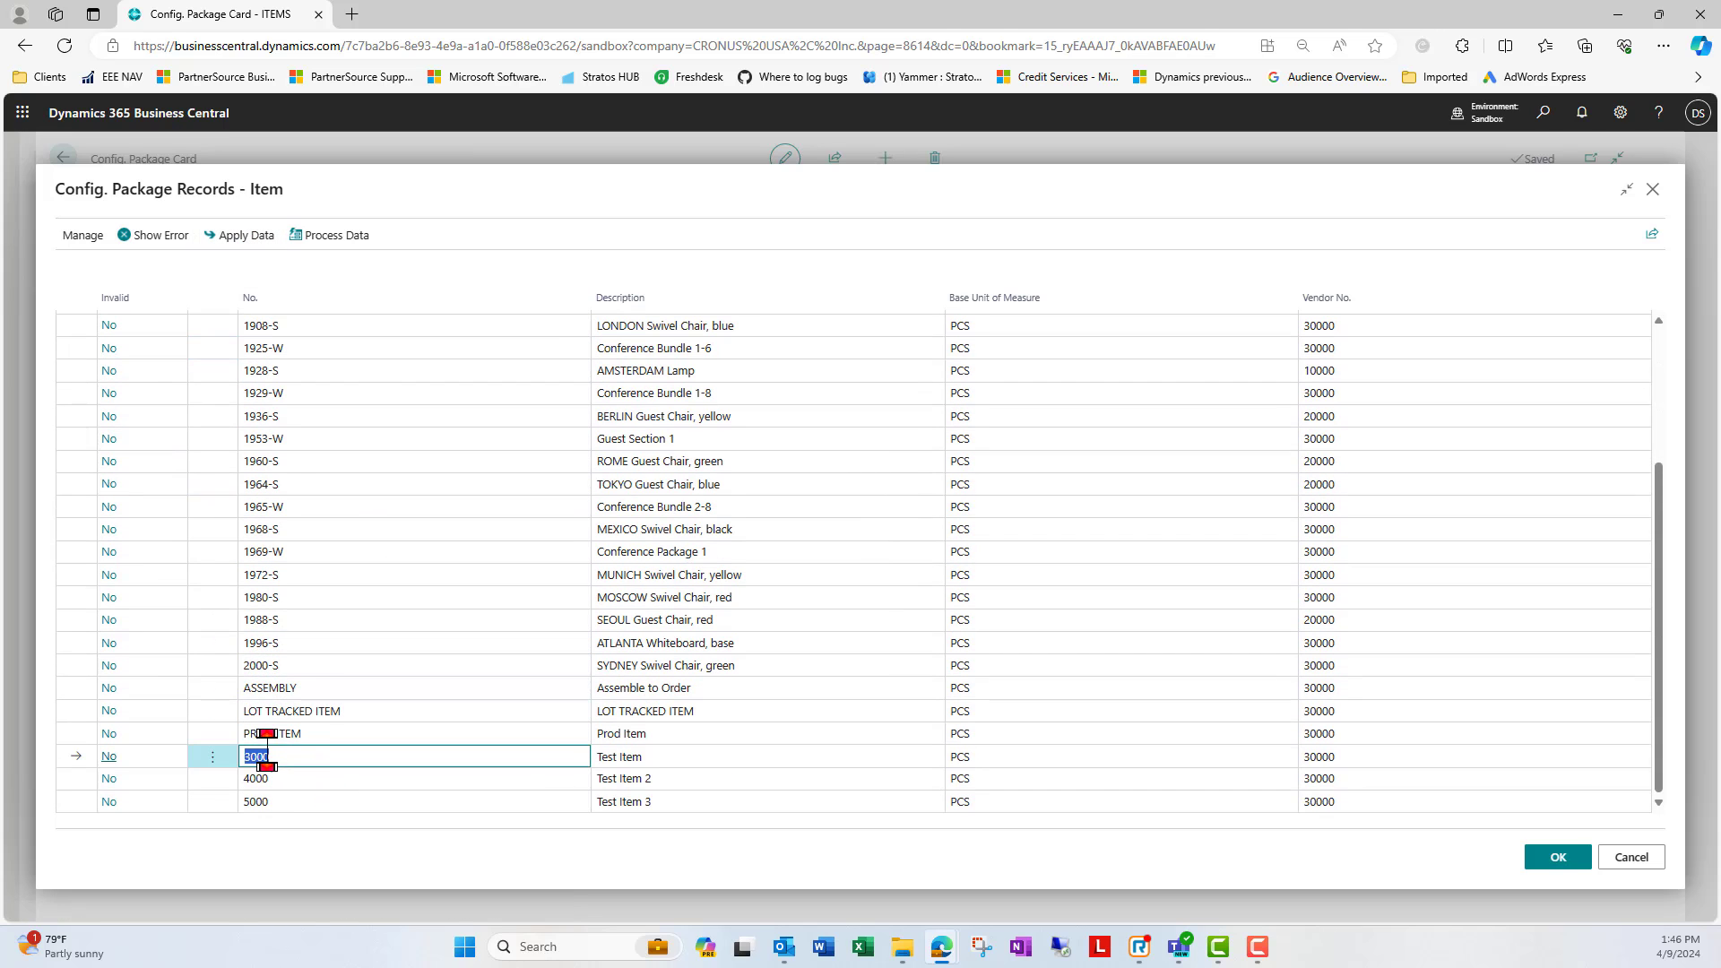
pyautogui.click(242, 236)
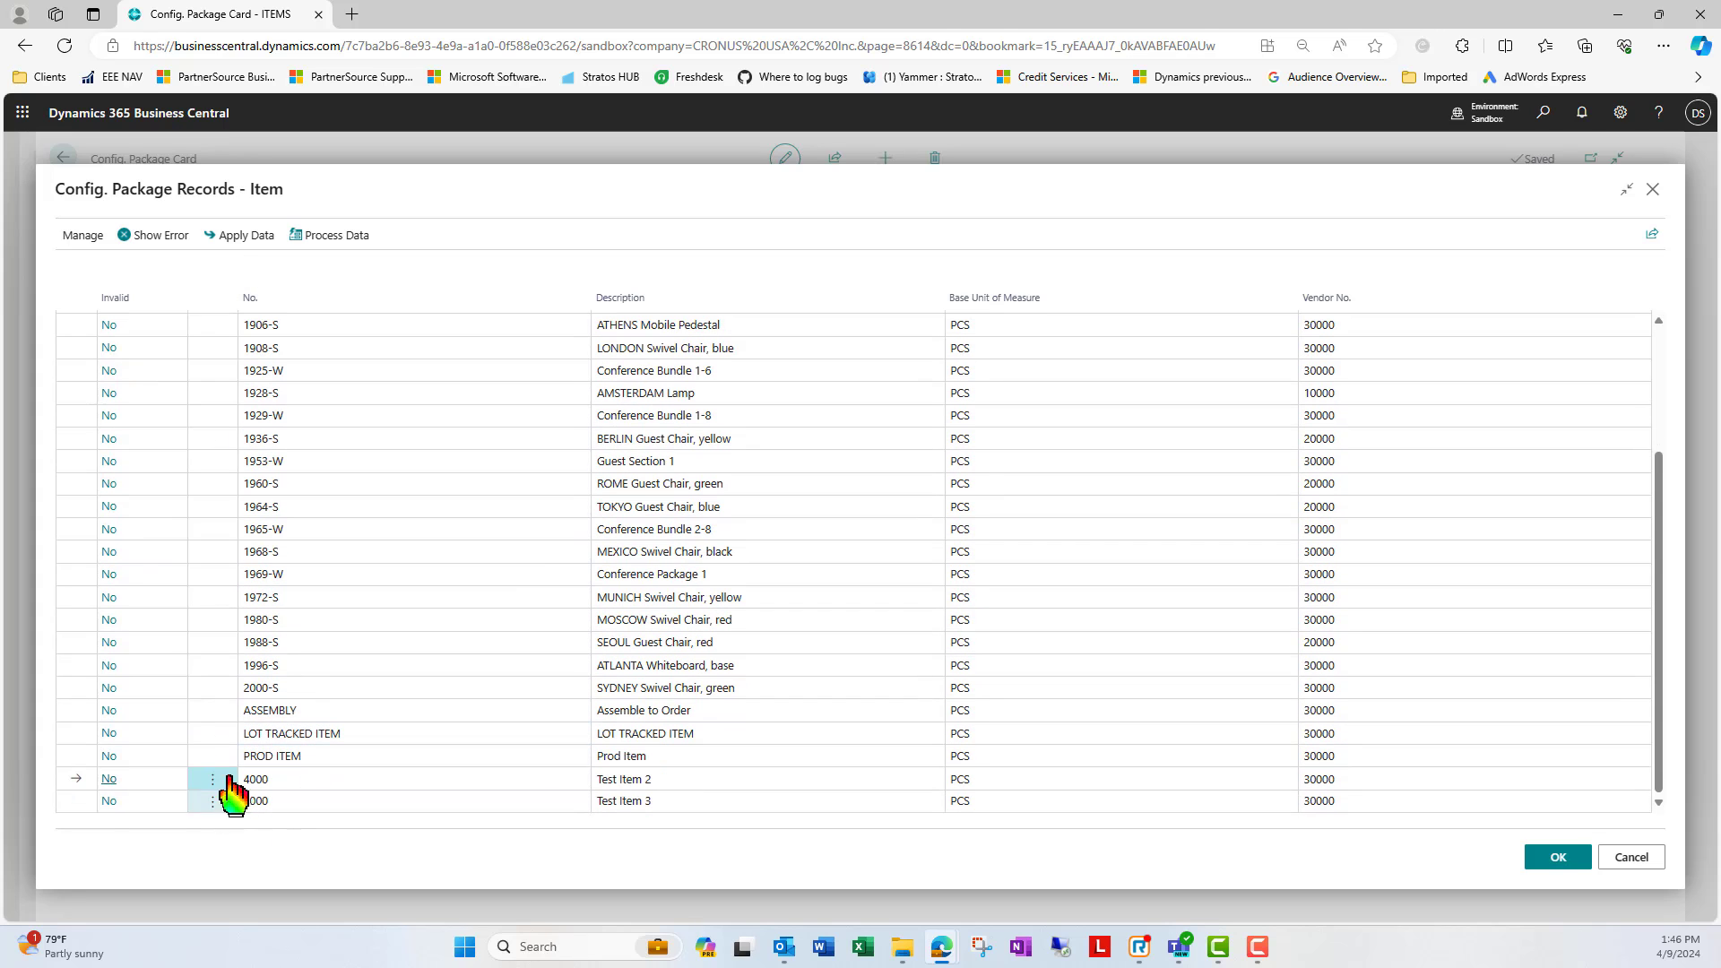
pyautogui.click(240, 235)
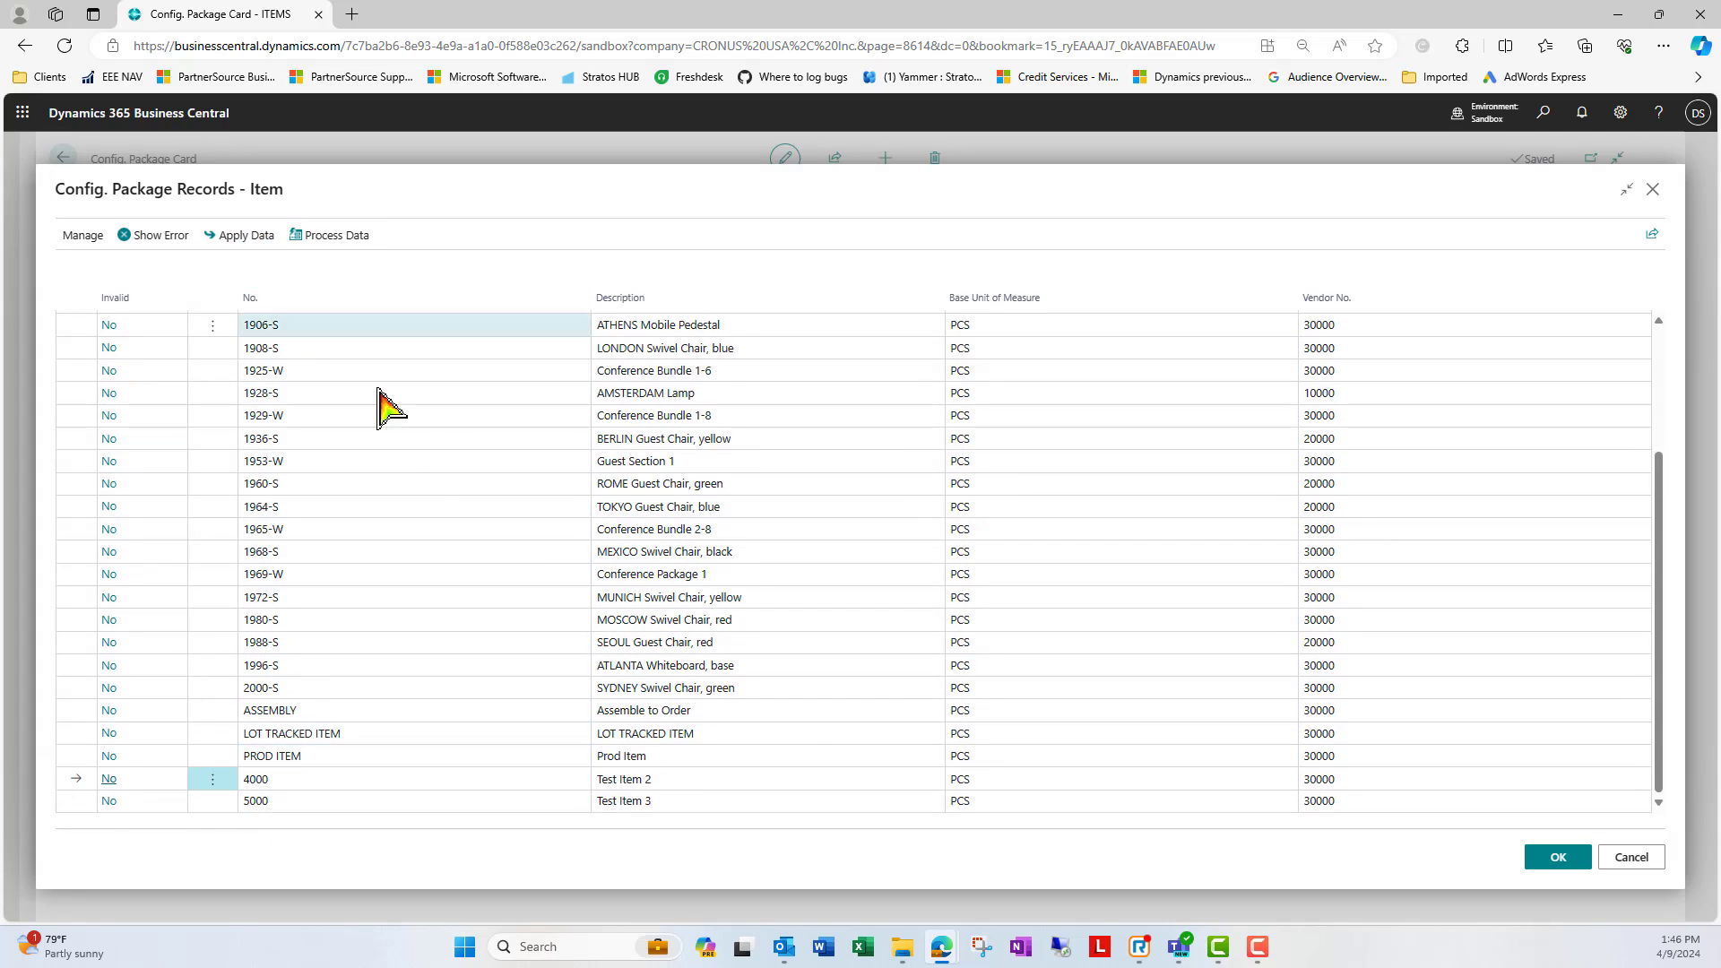
pyautogui.click(257, 248)
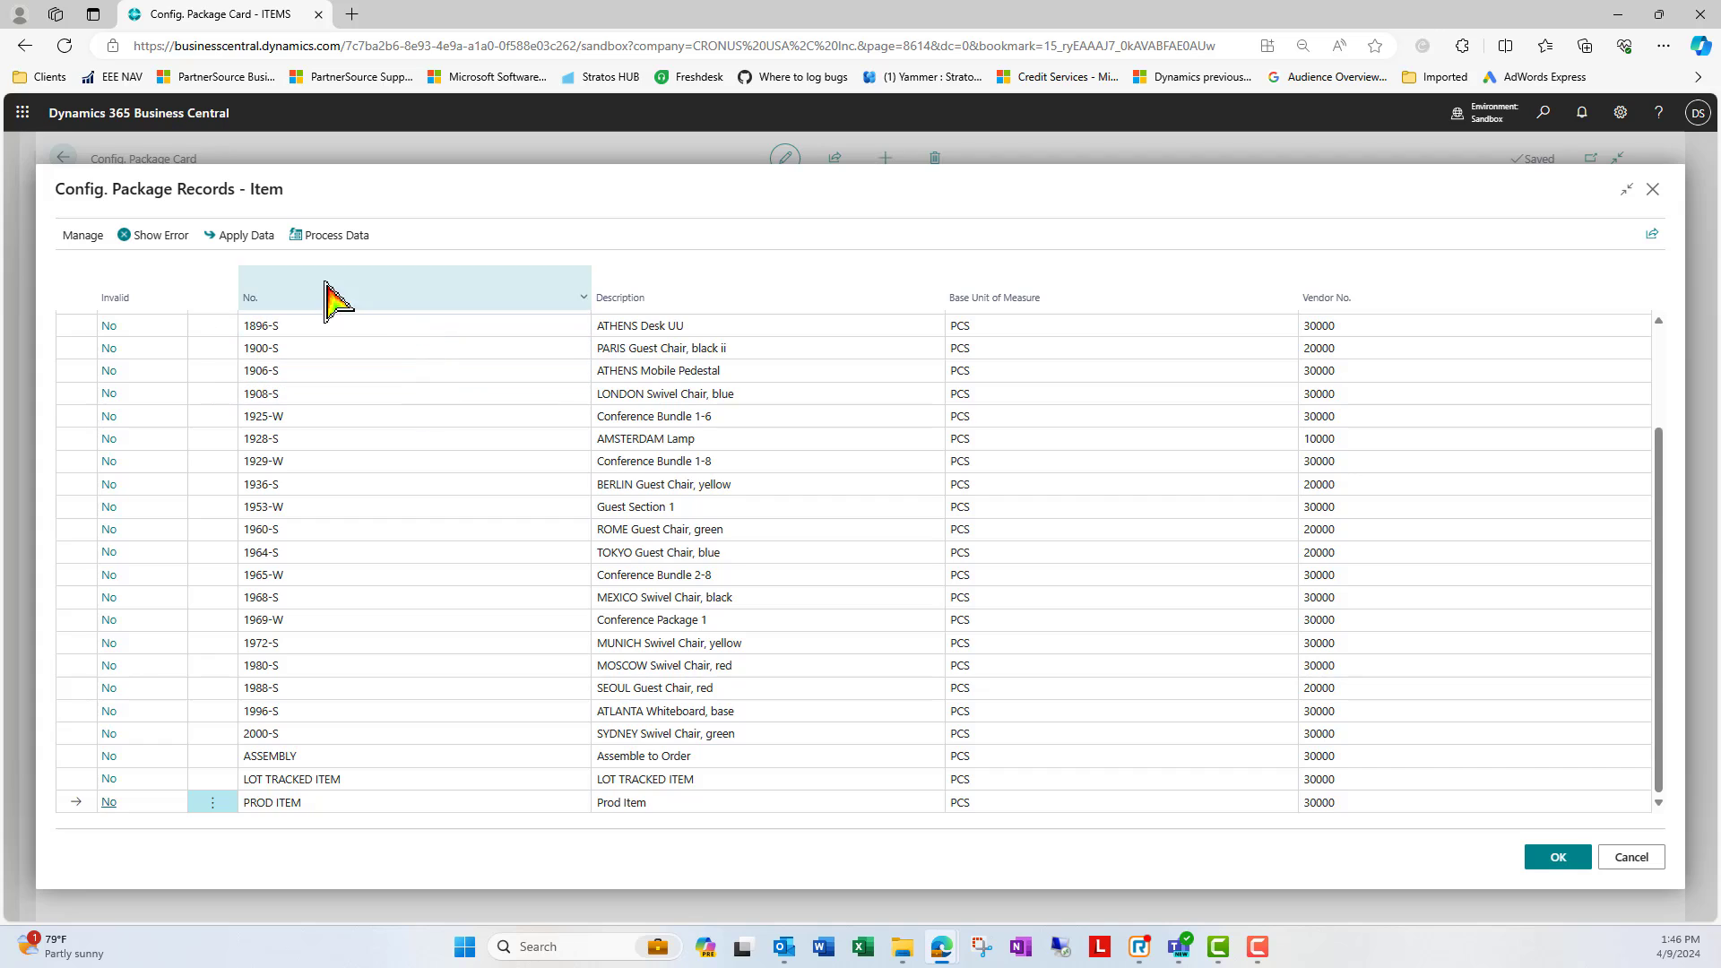
# - Select all remaining package records, apply them, and close the emptied list
pyautogui.click(215, 810)
pyautogui.click(211, 851)
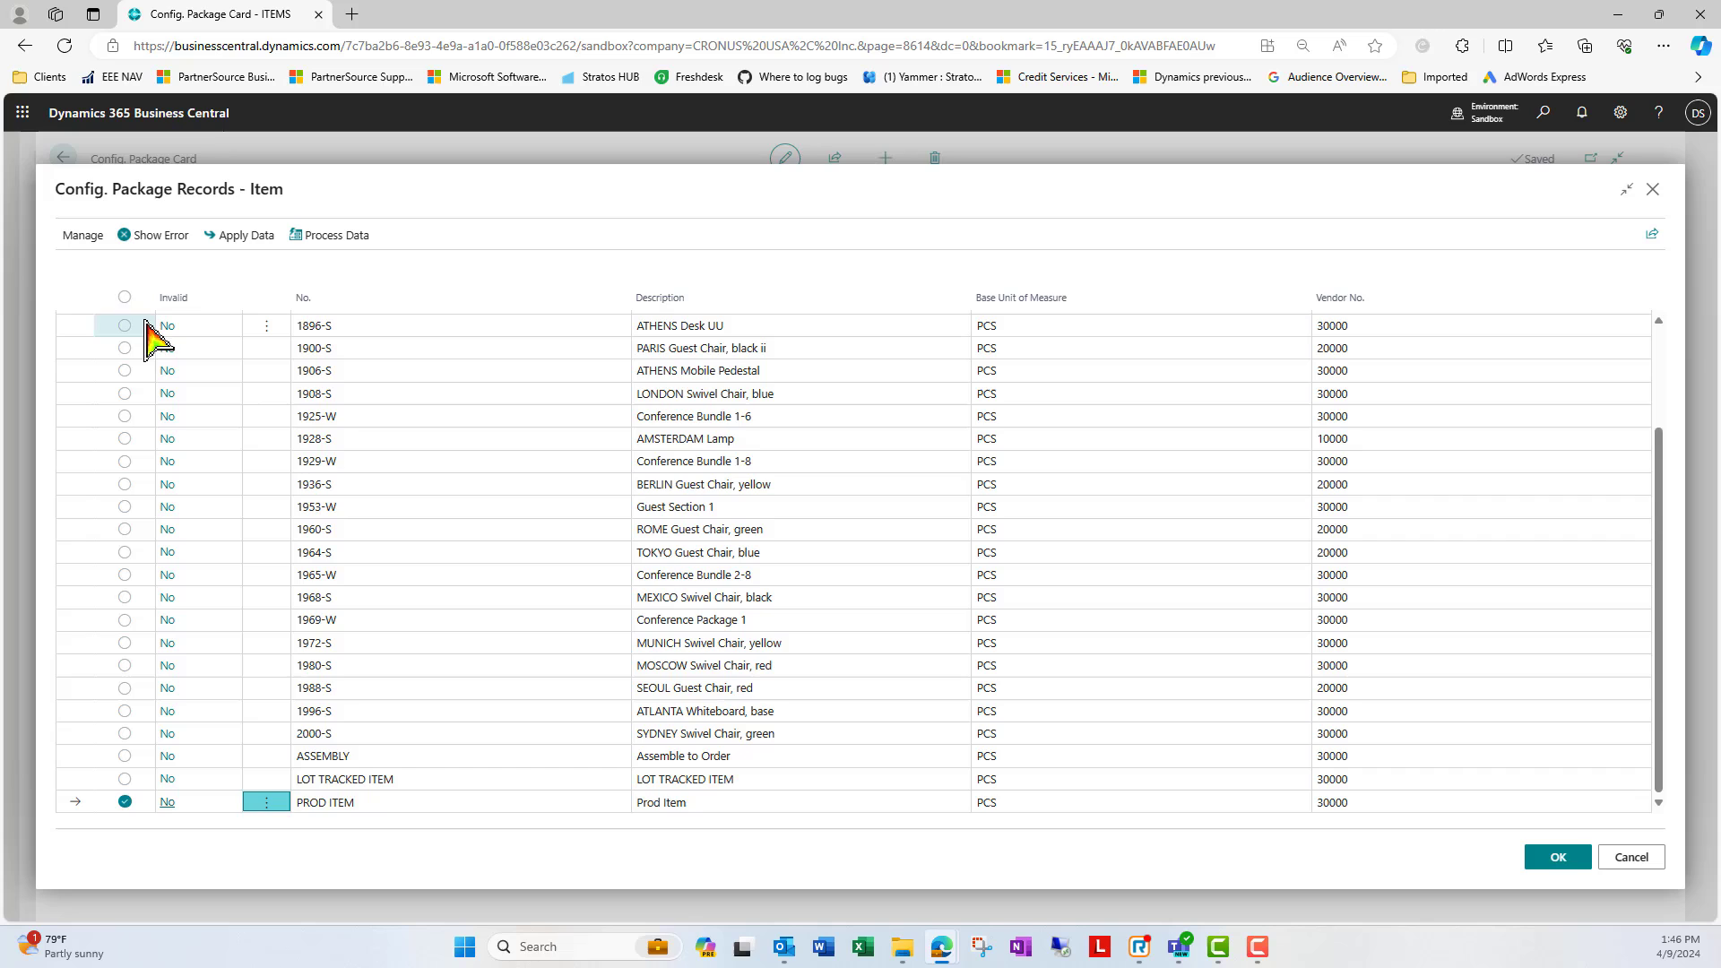
pyautogui.click(124, 296)
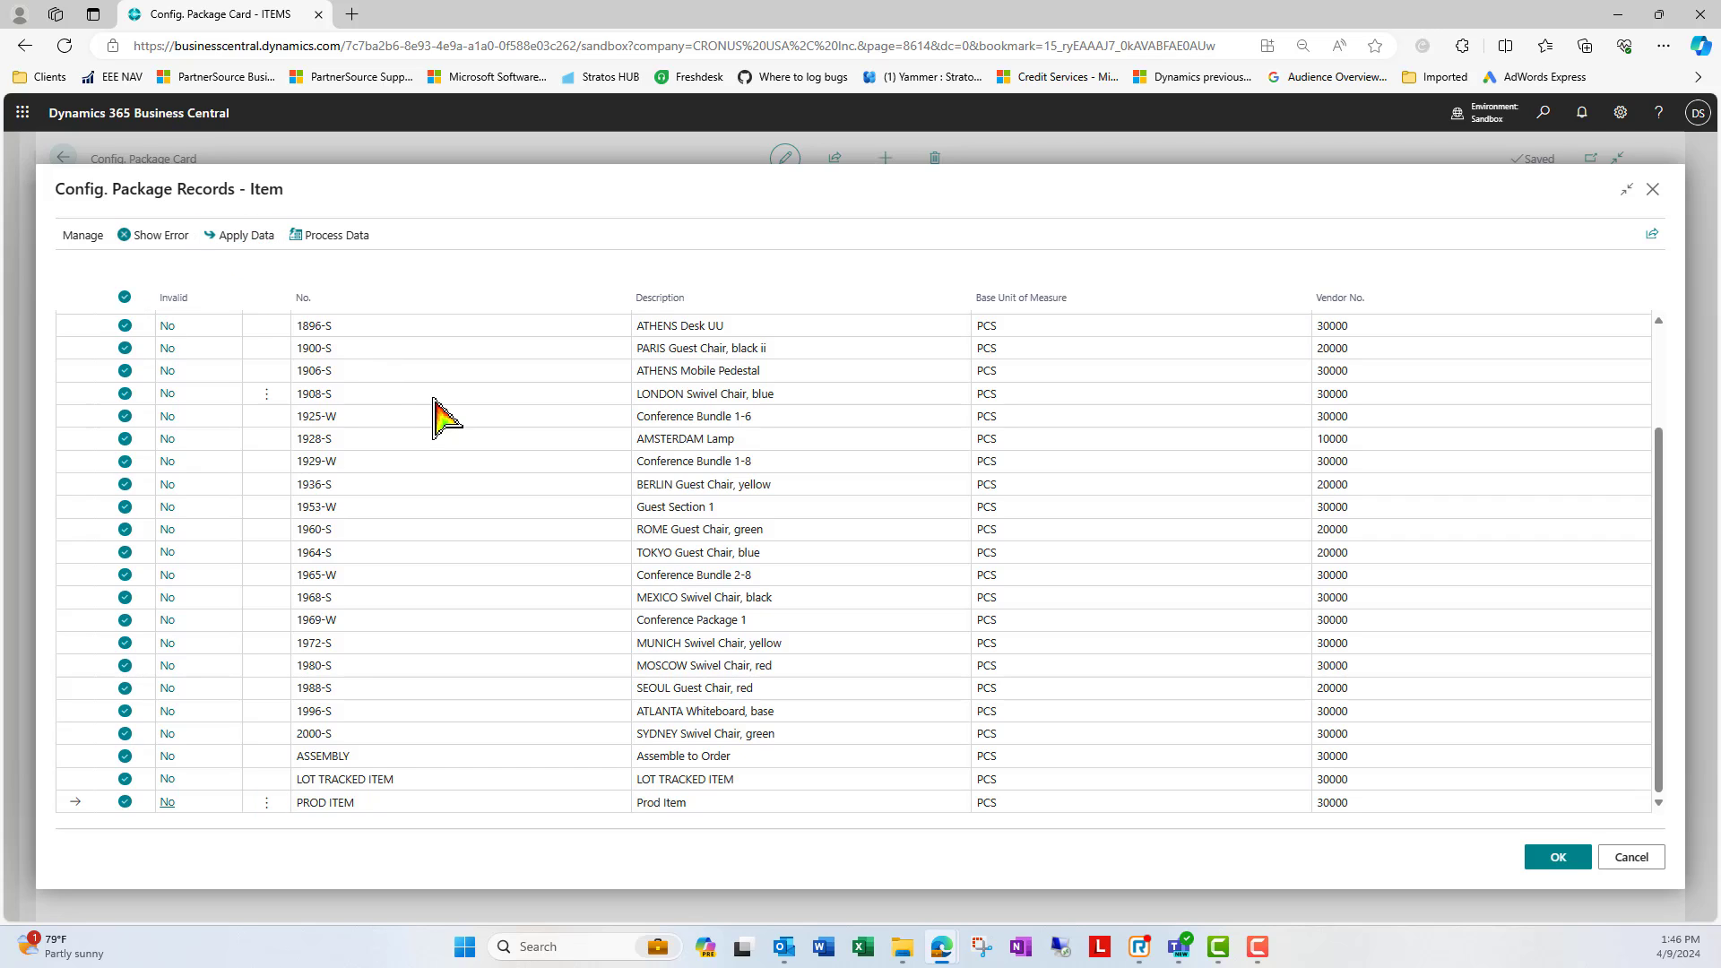
pyautogui.hotkey('ctrl', 'Delete')
pyautogui.press('Escape')
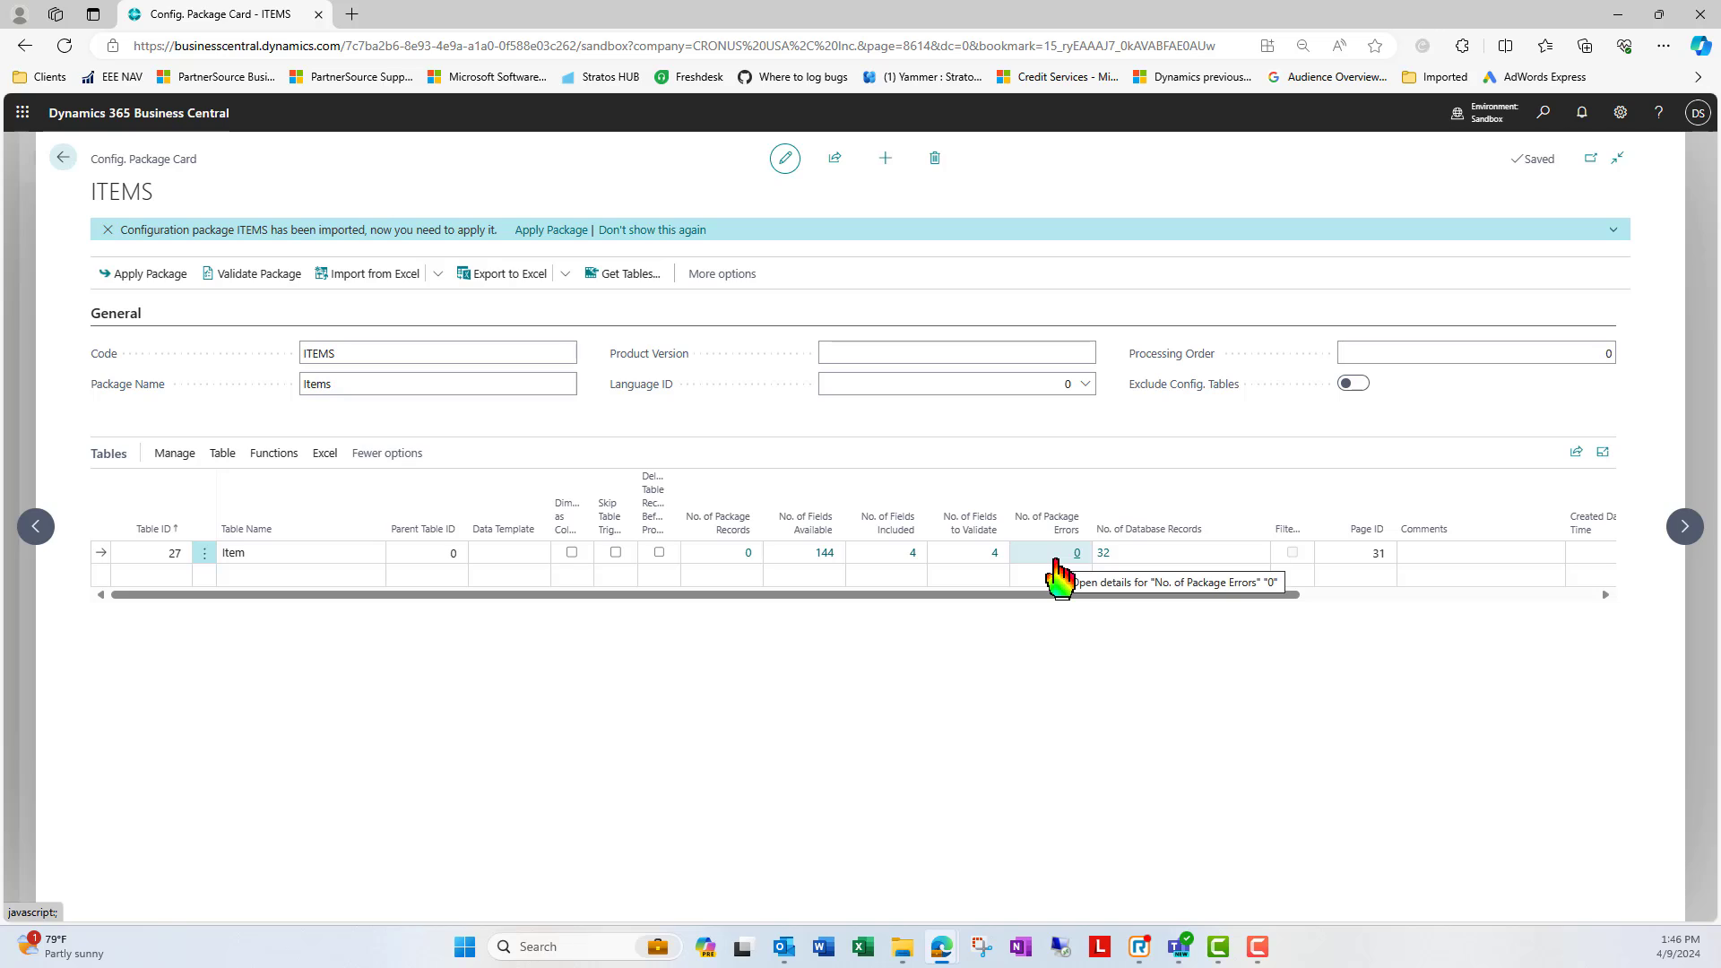
pyautogui.click(1111, 557)
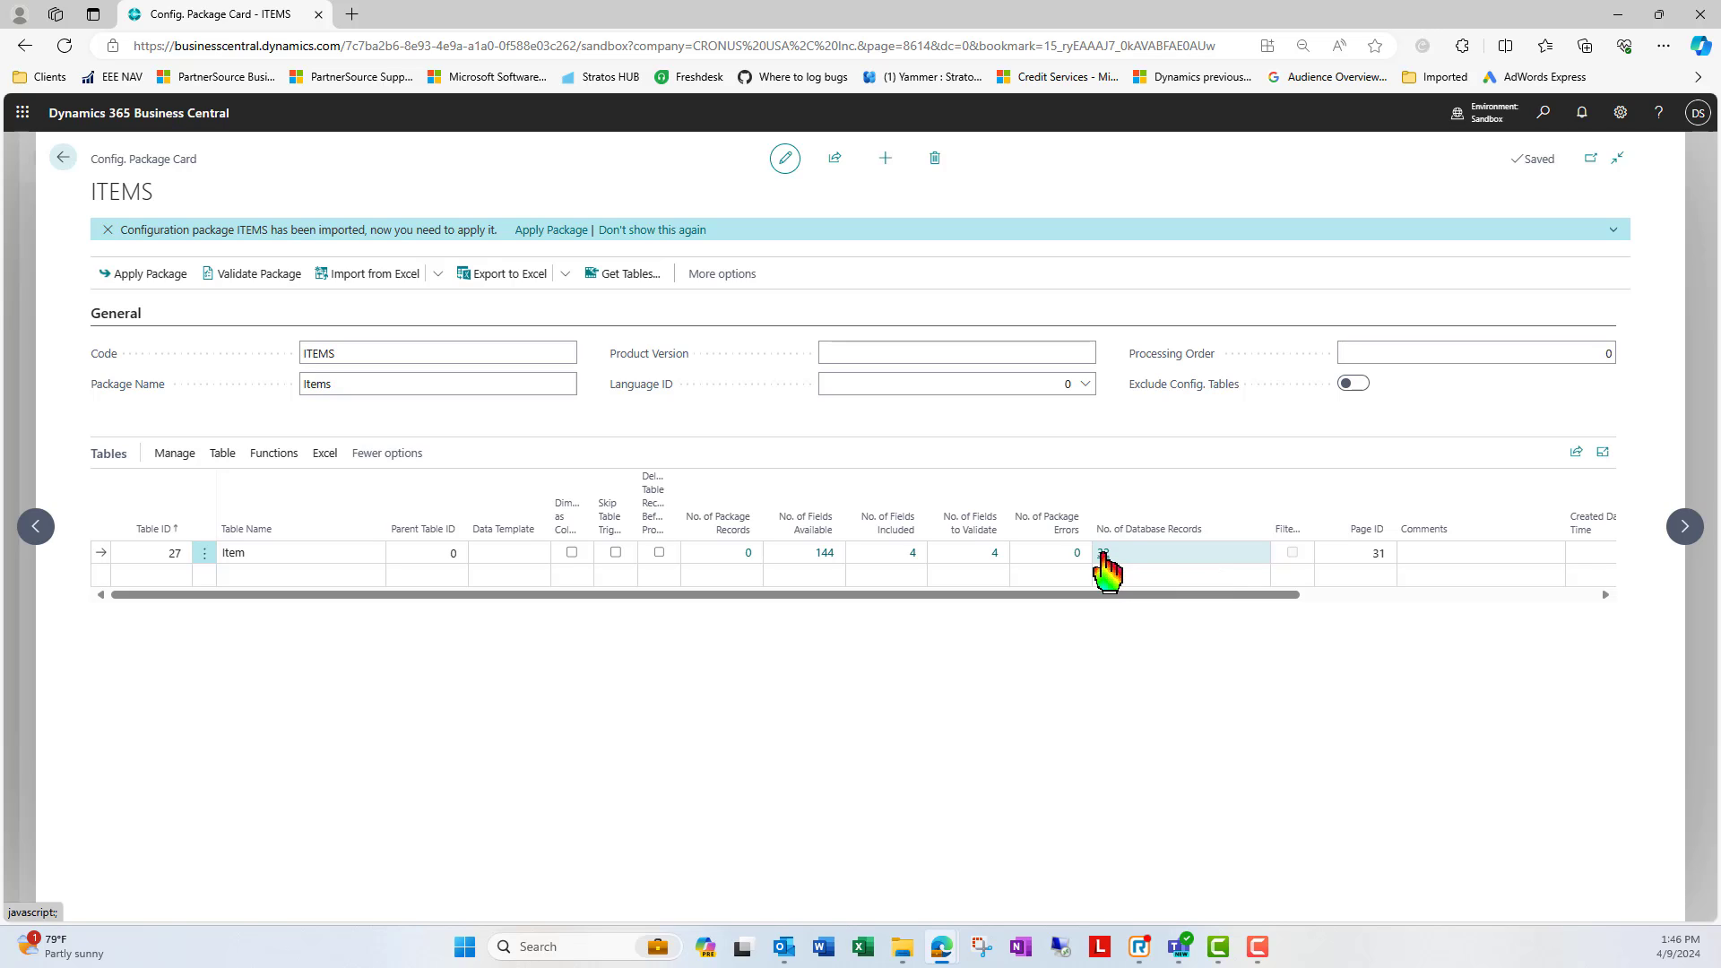
pyautogui.scroll(-3, 955, 538)
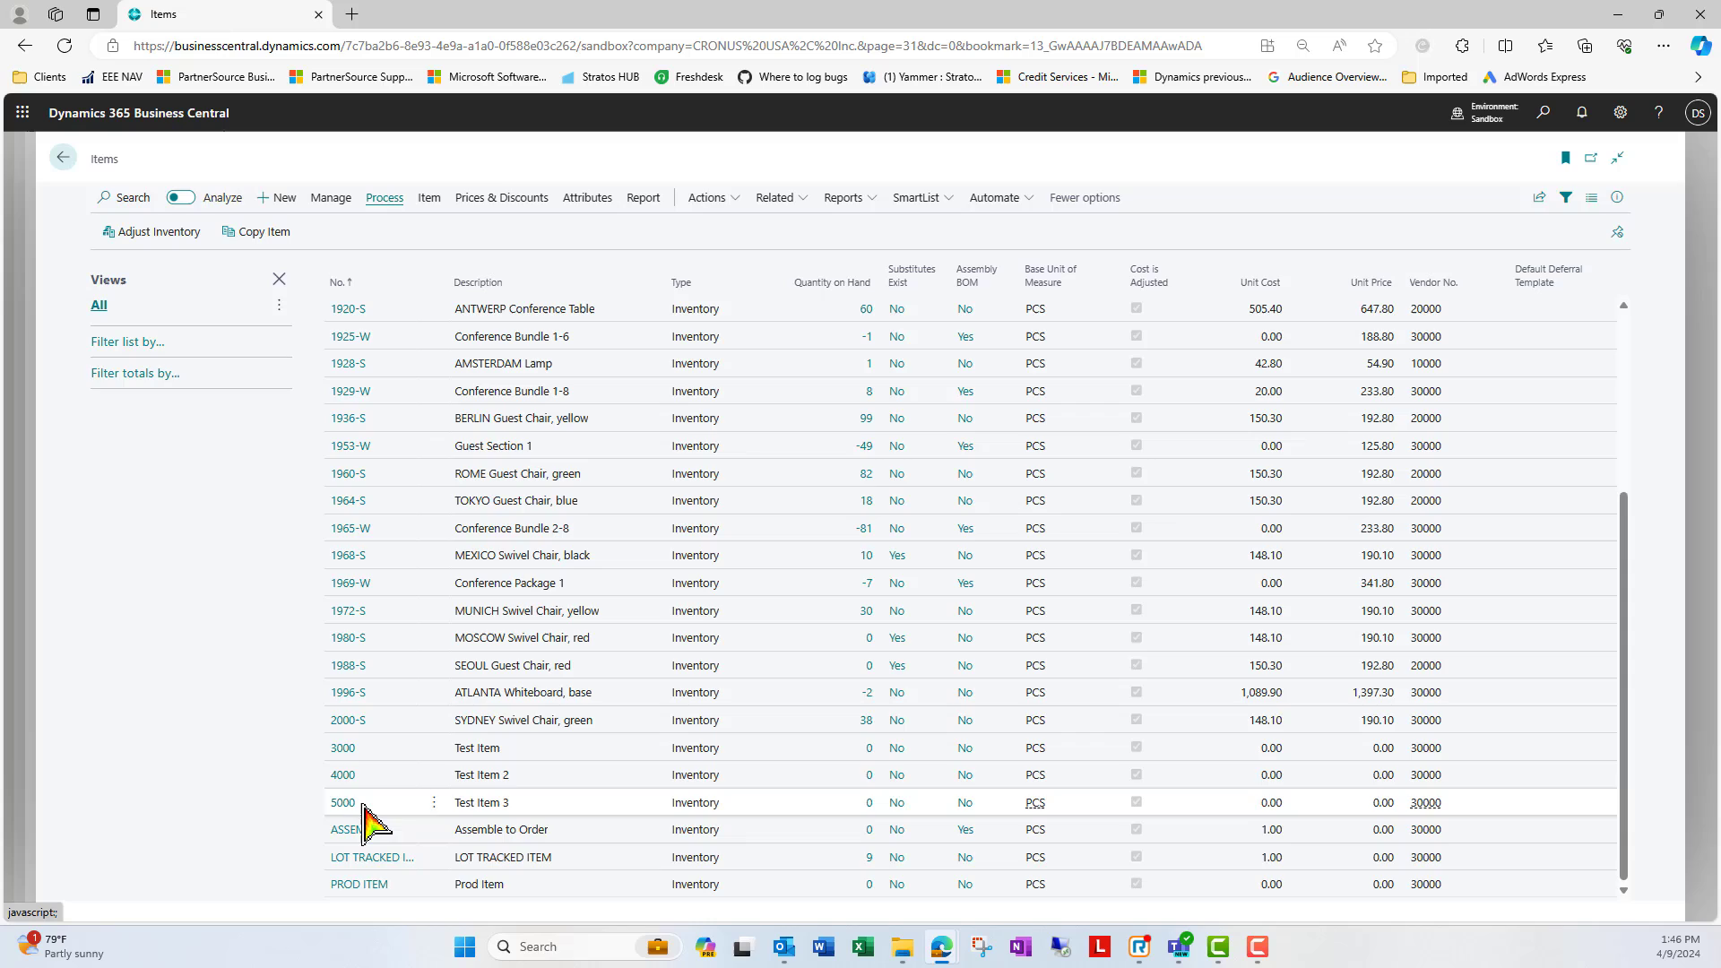
pyautogui.press('Escape')
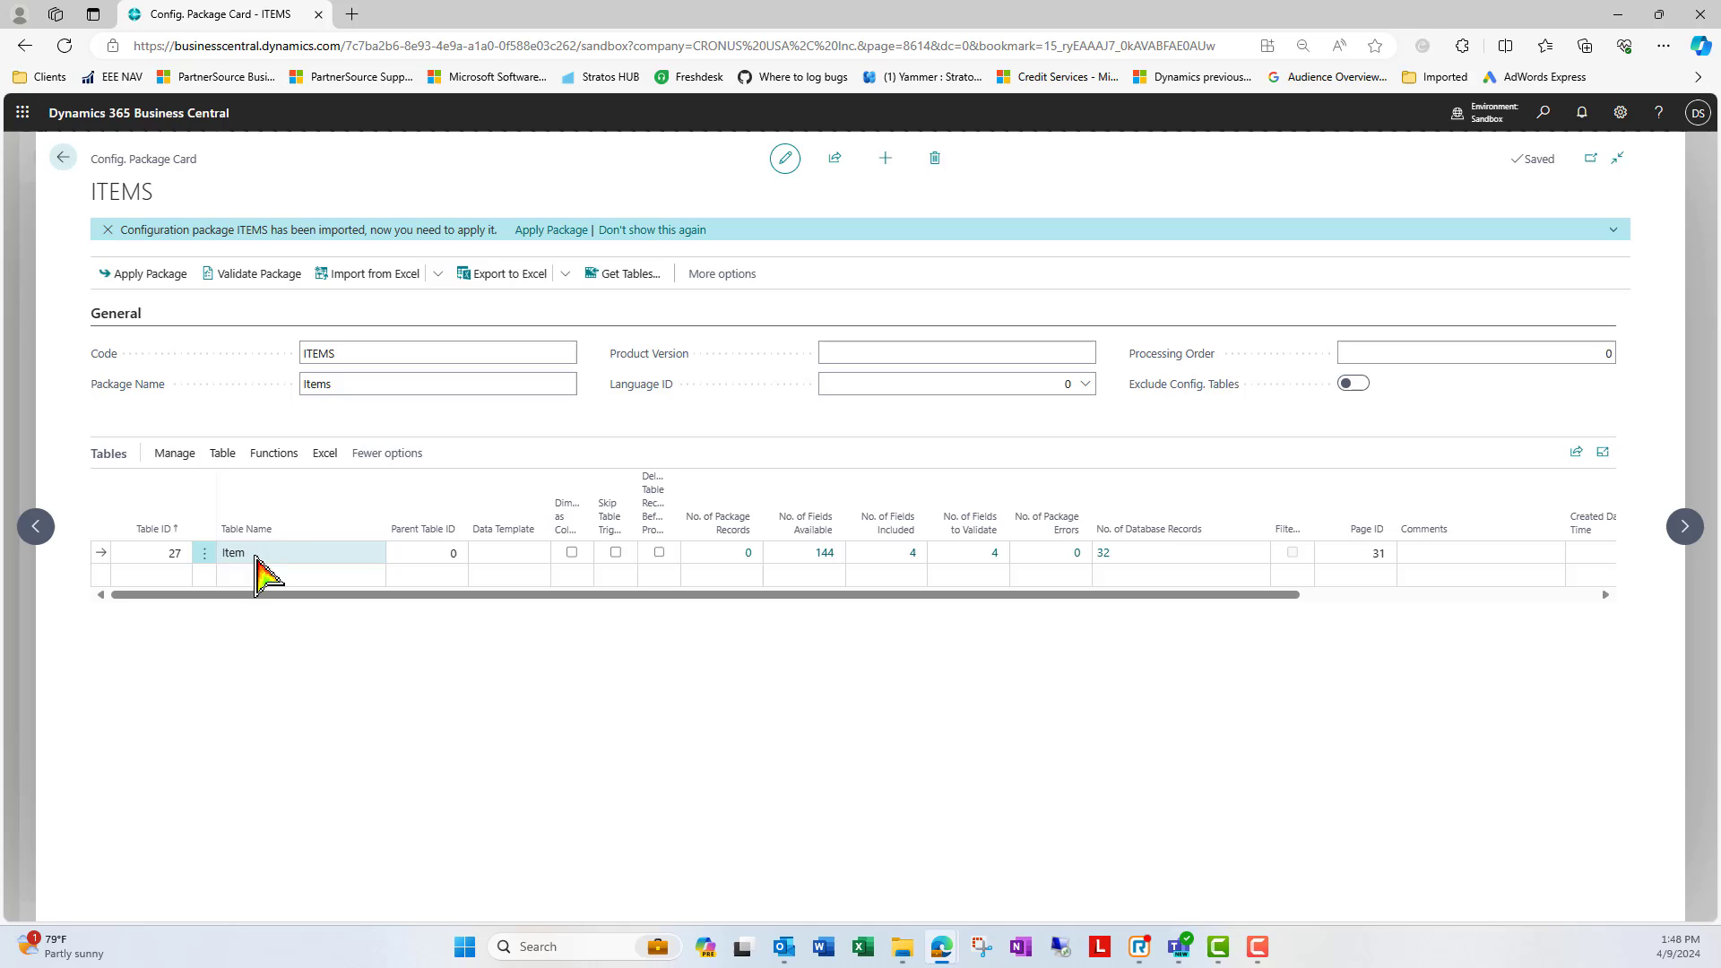
# - Open the Item table's package filters and pick Item Category Code as the filter field
pyautogui.click(226, 455)
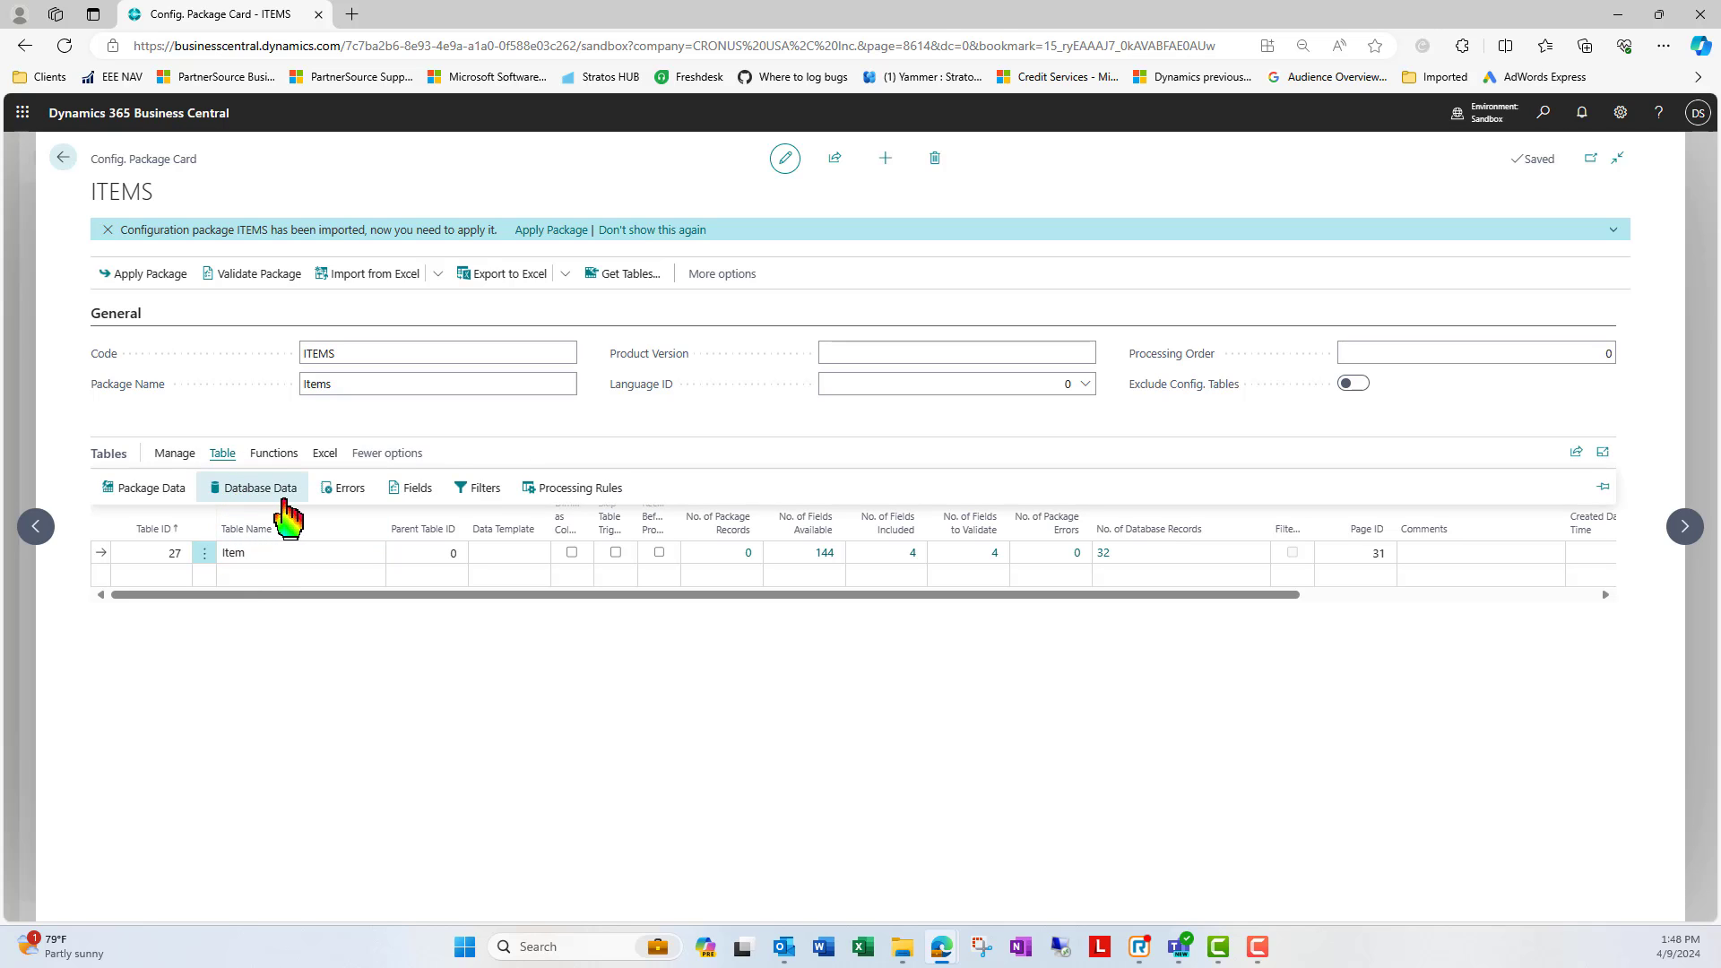
pyautogui.click(479, 493)
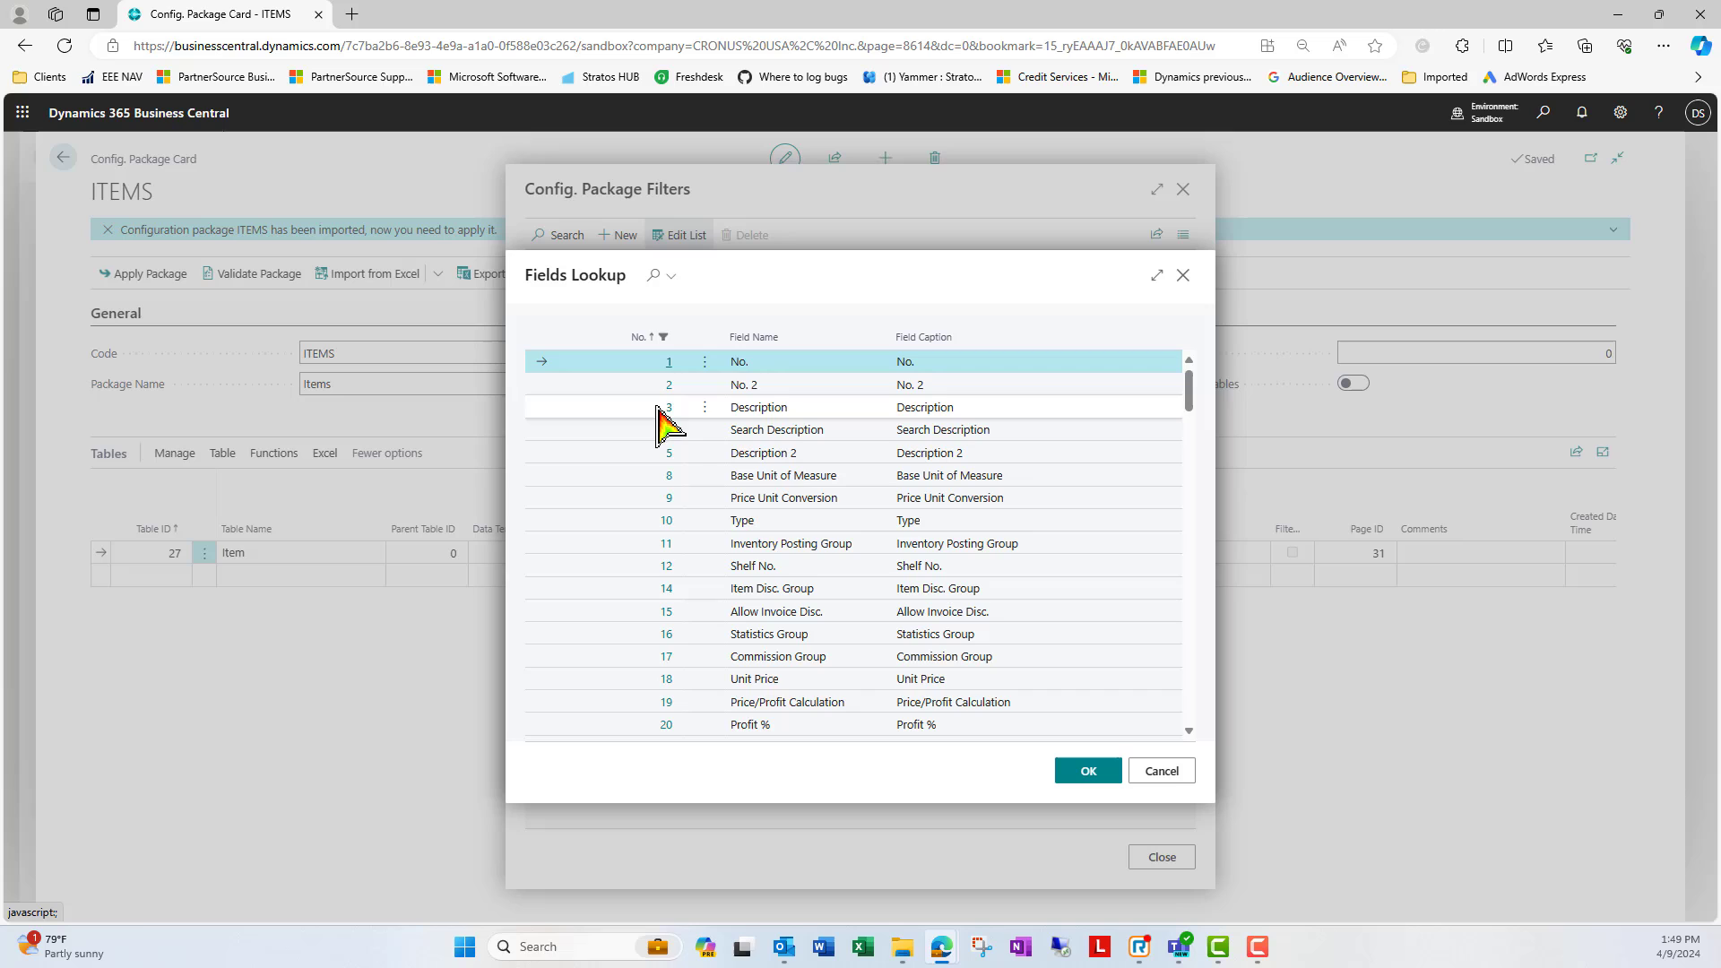
pyautogui.click(657, 276)
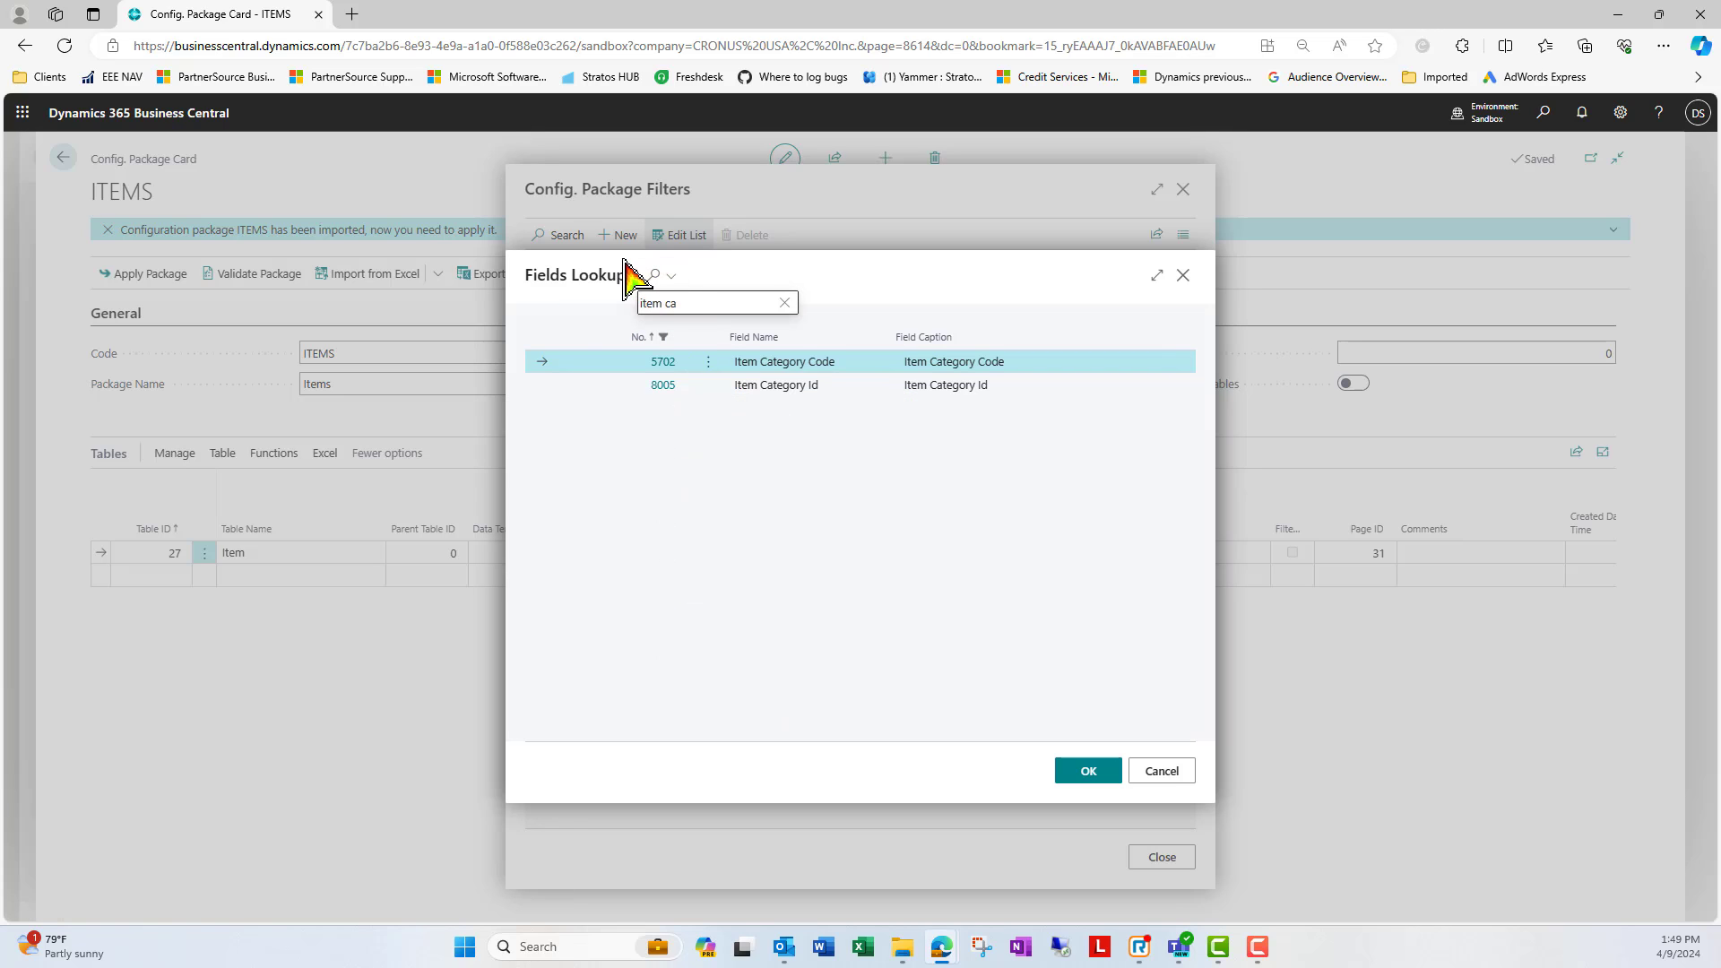
pyautogui.click(708, 362)
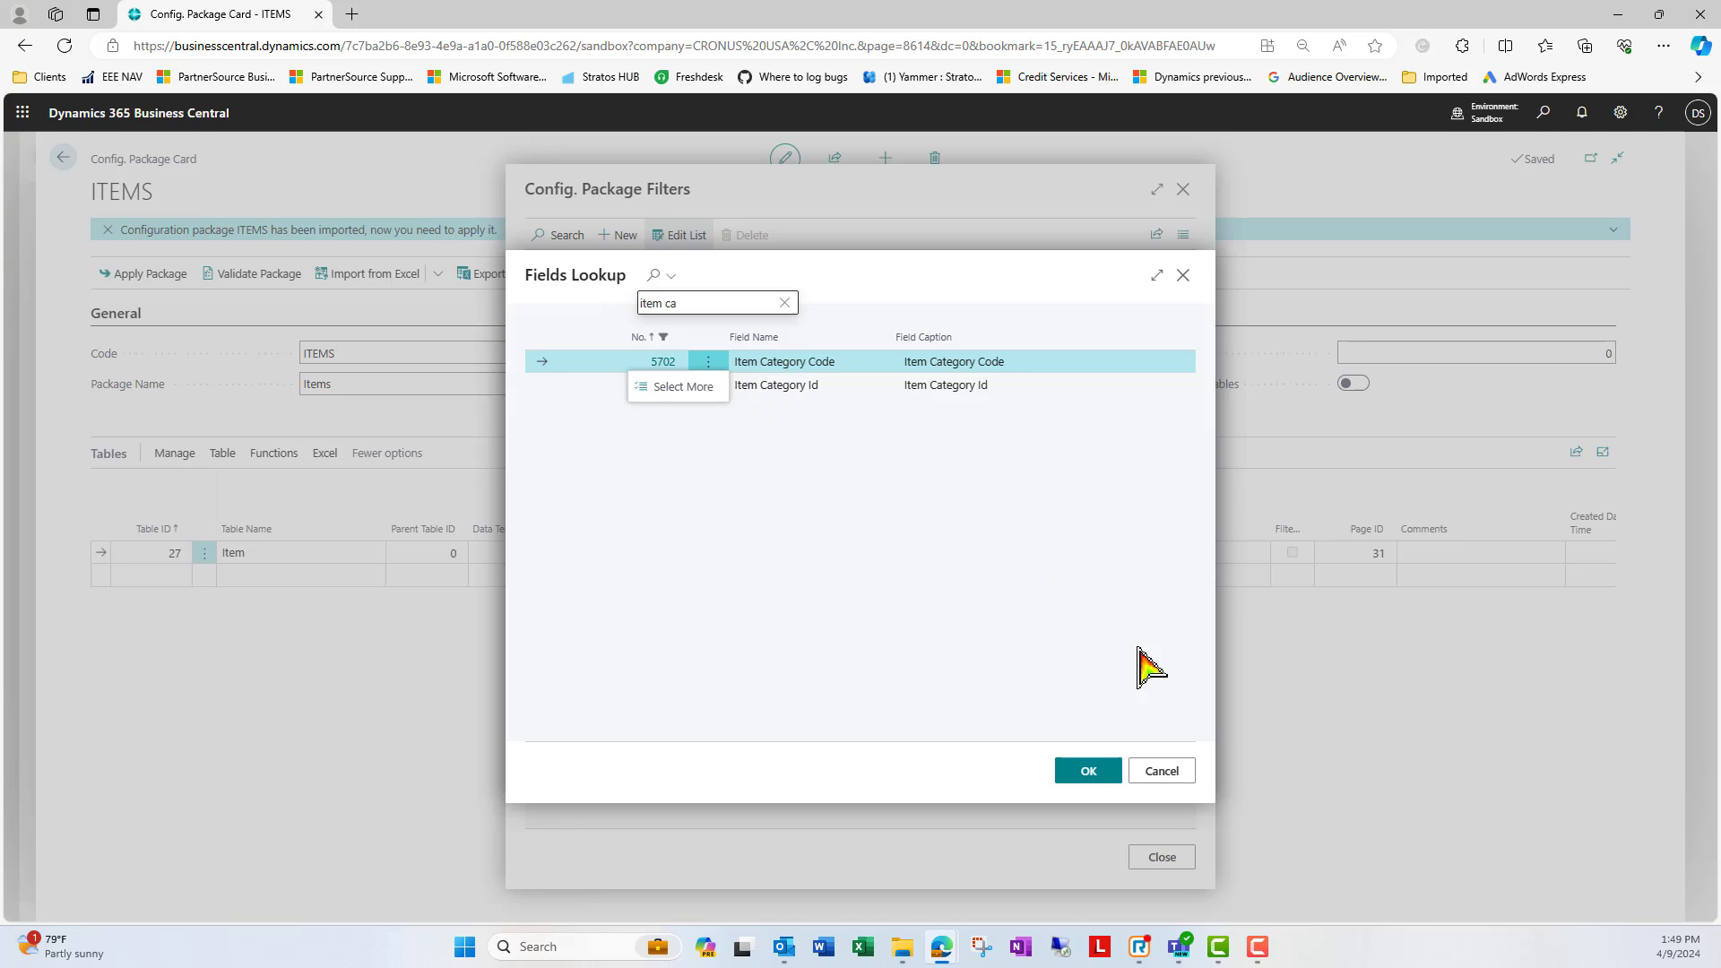
pyautogui.click(1088, 773)
pyautogui.click(1088, 773)
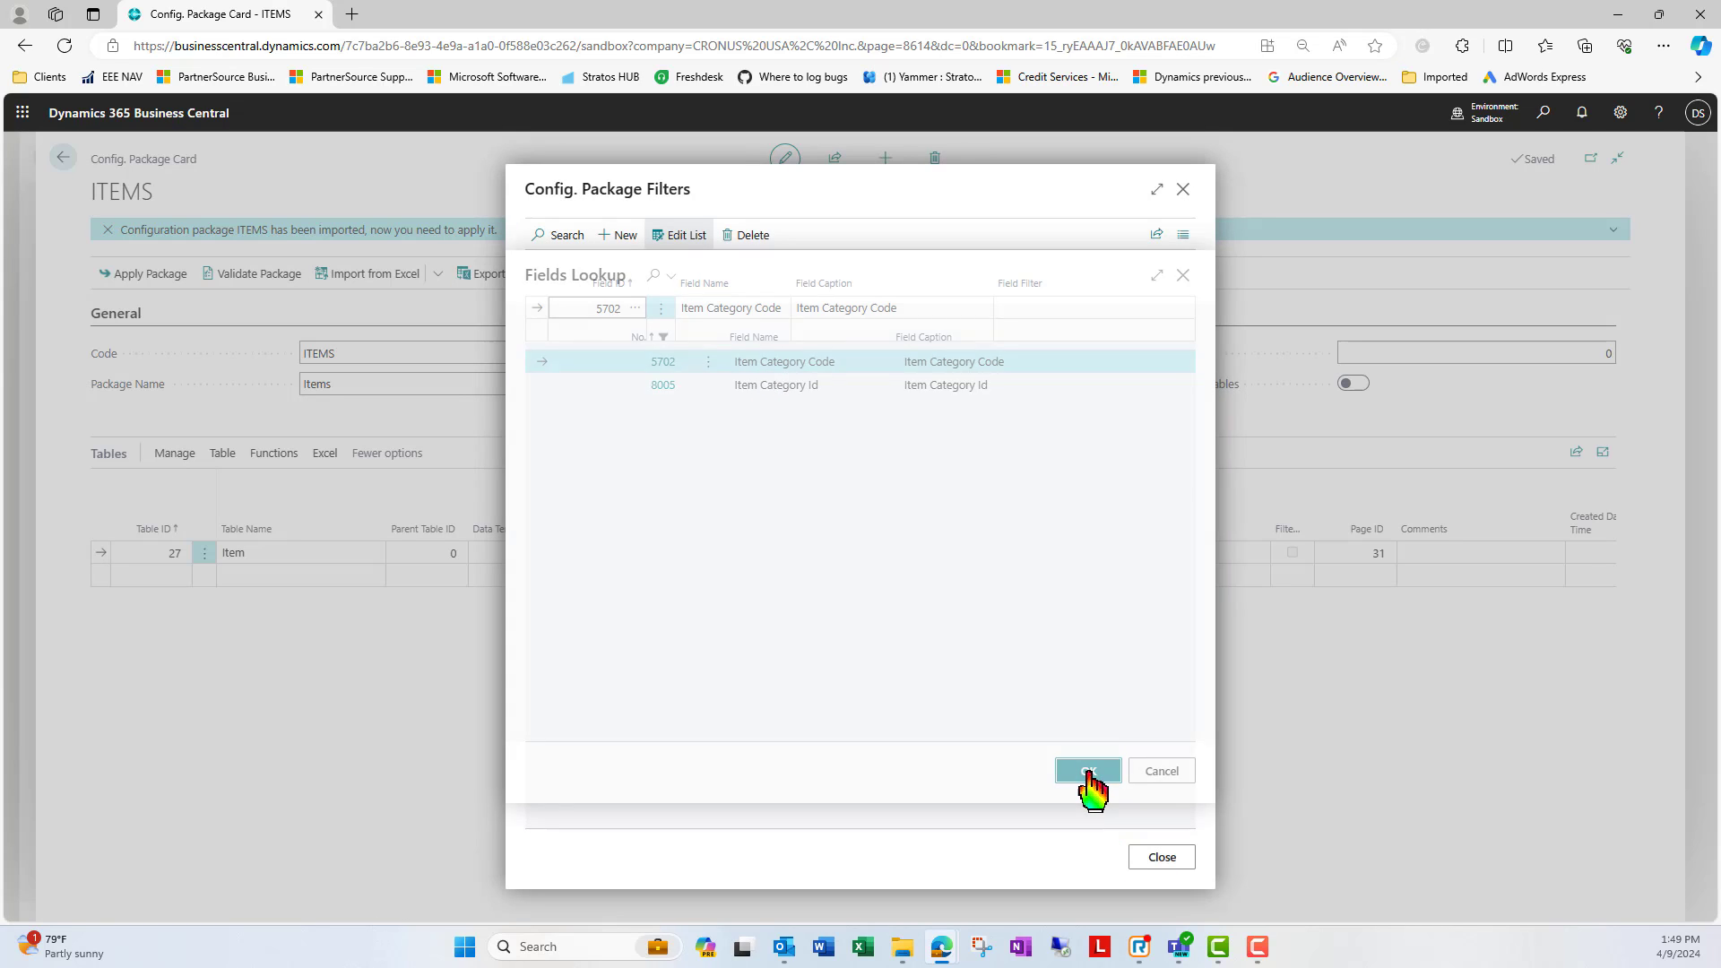
pyautogui.click(1076, 307)
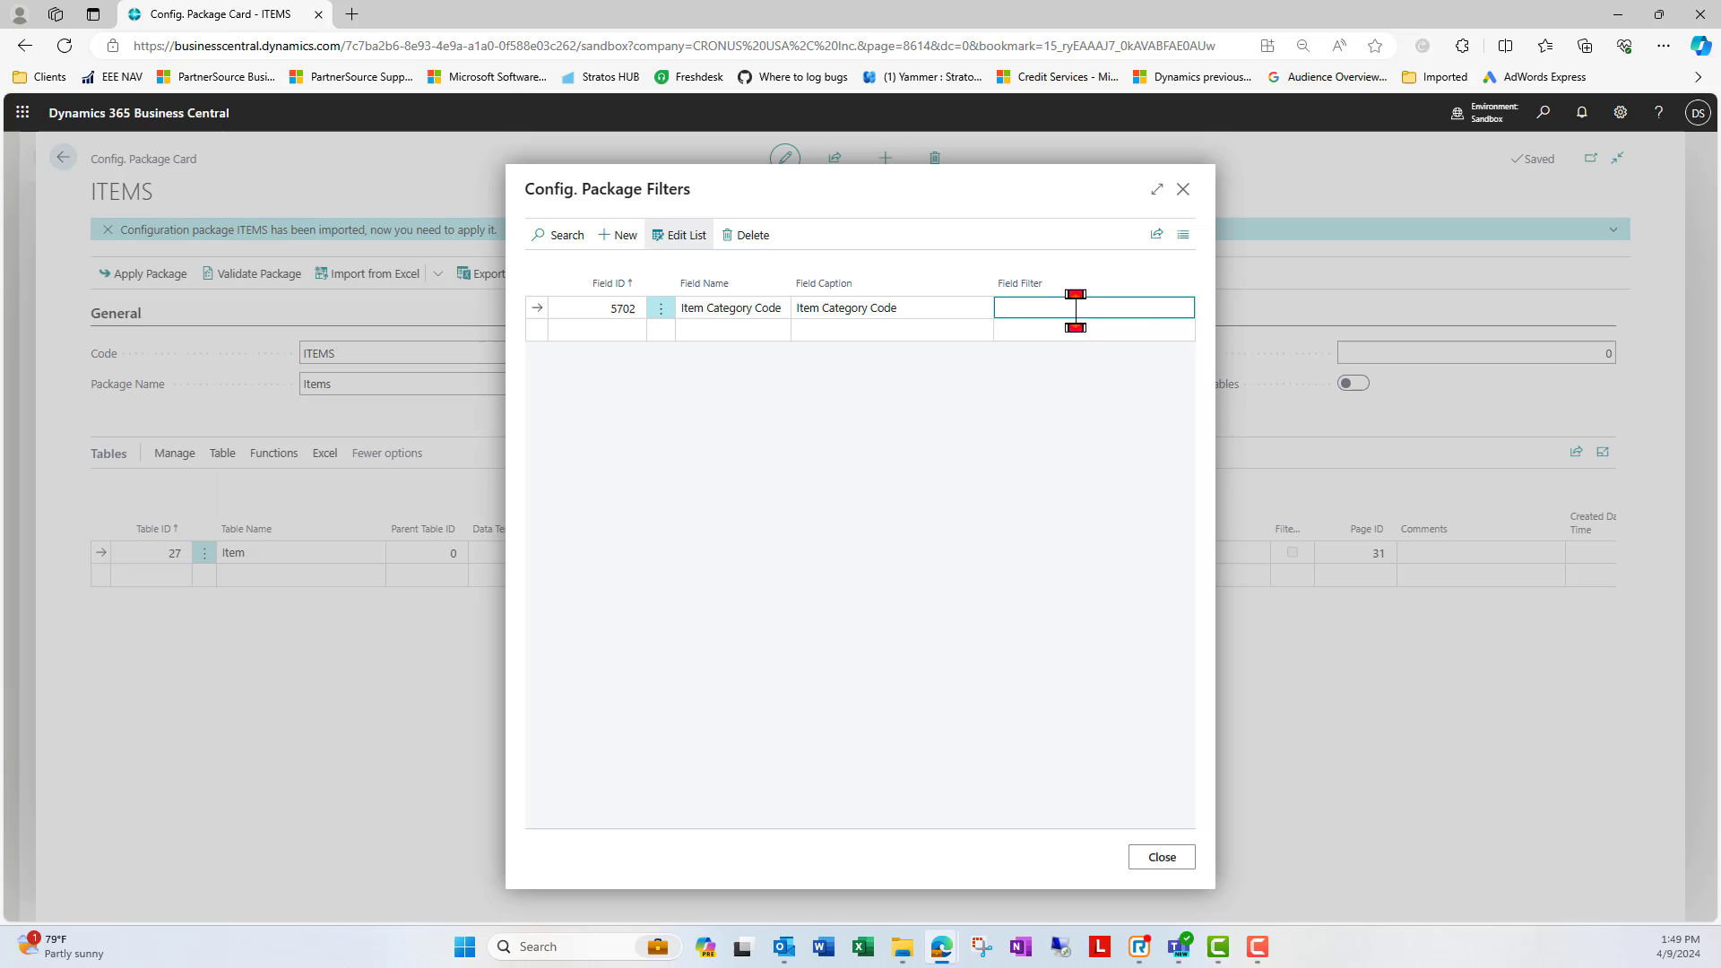
# - Check the Item Categories list, then set the Item Category Code filter to CHAIR
pyautogui.click(1544, 111)
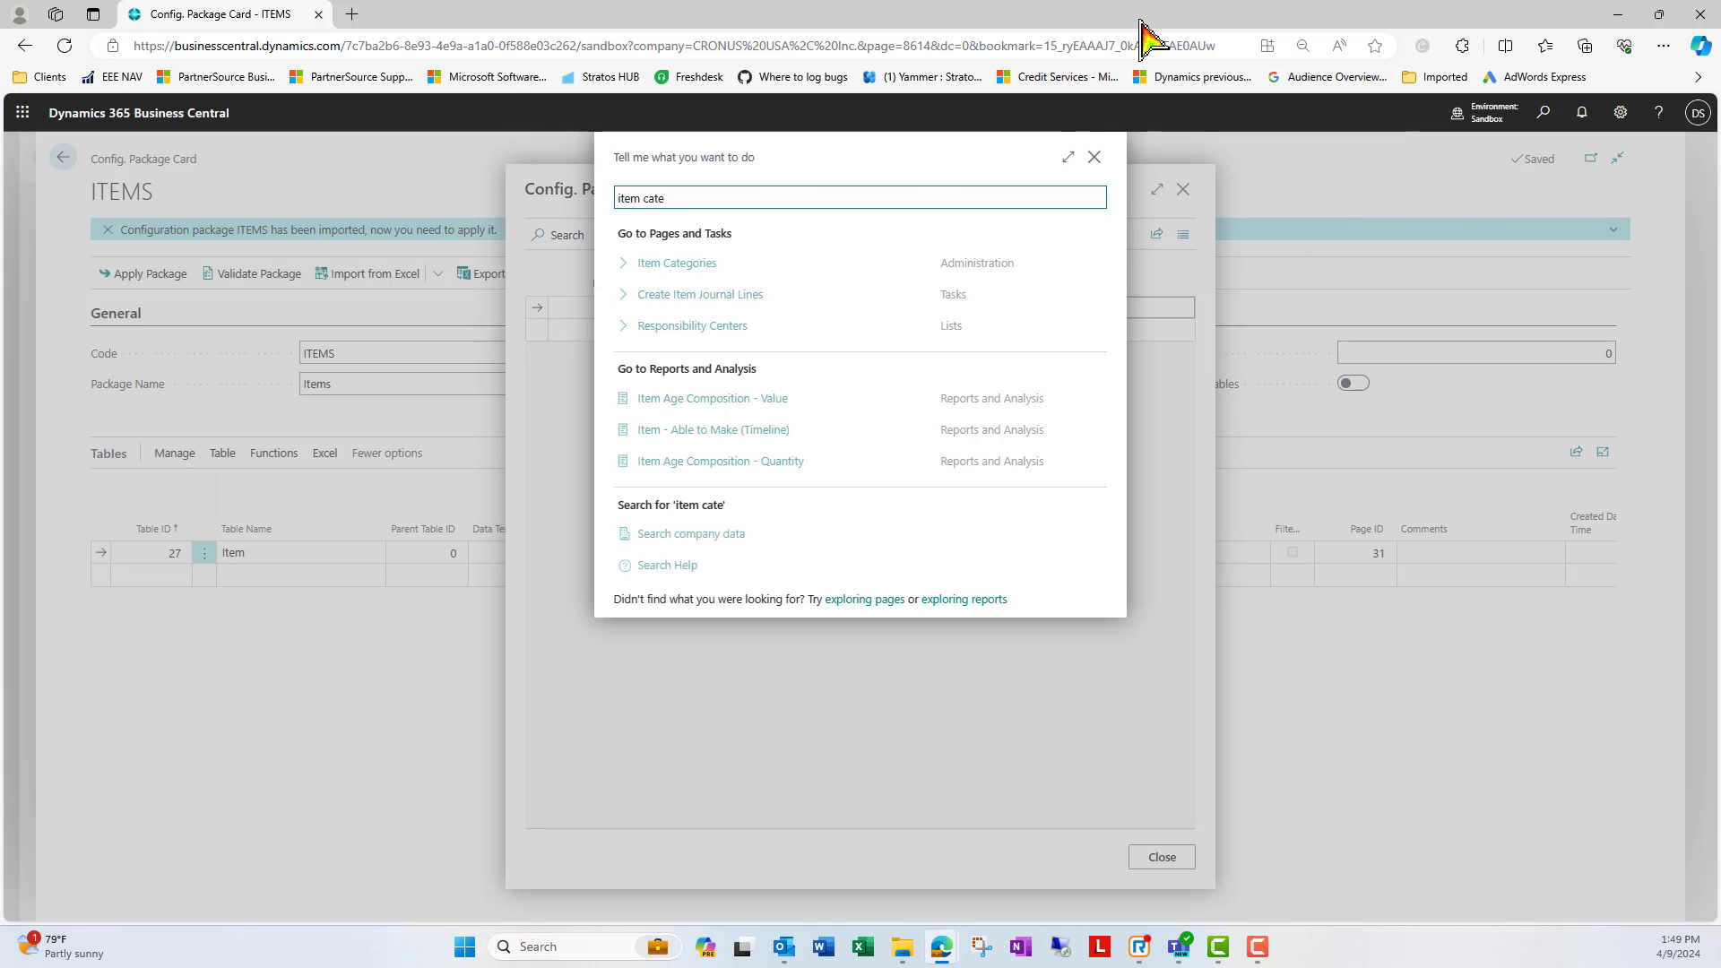
pyautogui.click(686, 372)
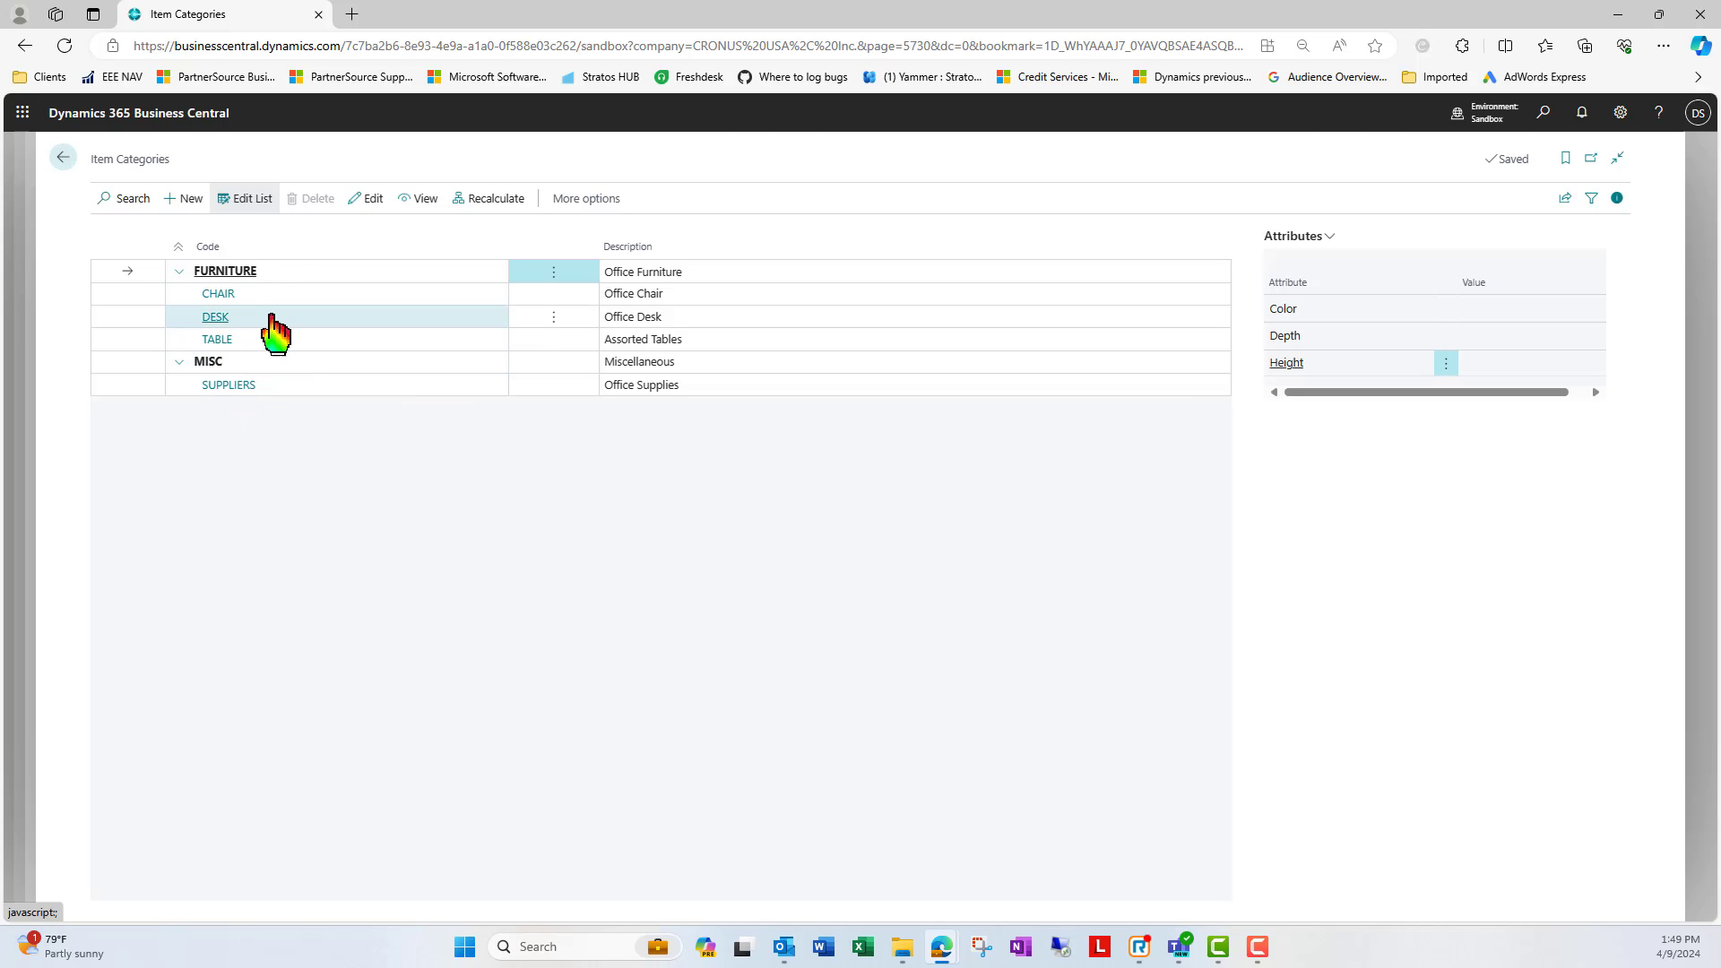
pyautogui.click(66, 160)
pyautogui.click(1031, 306)
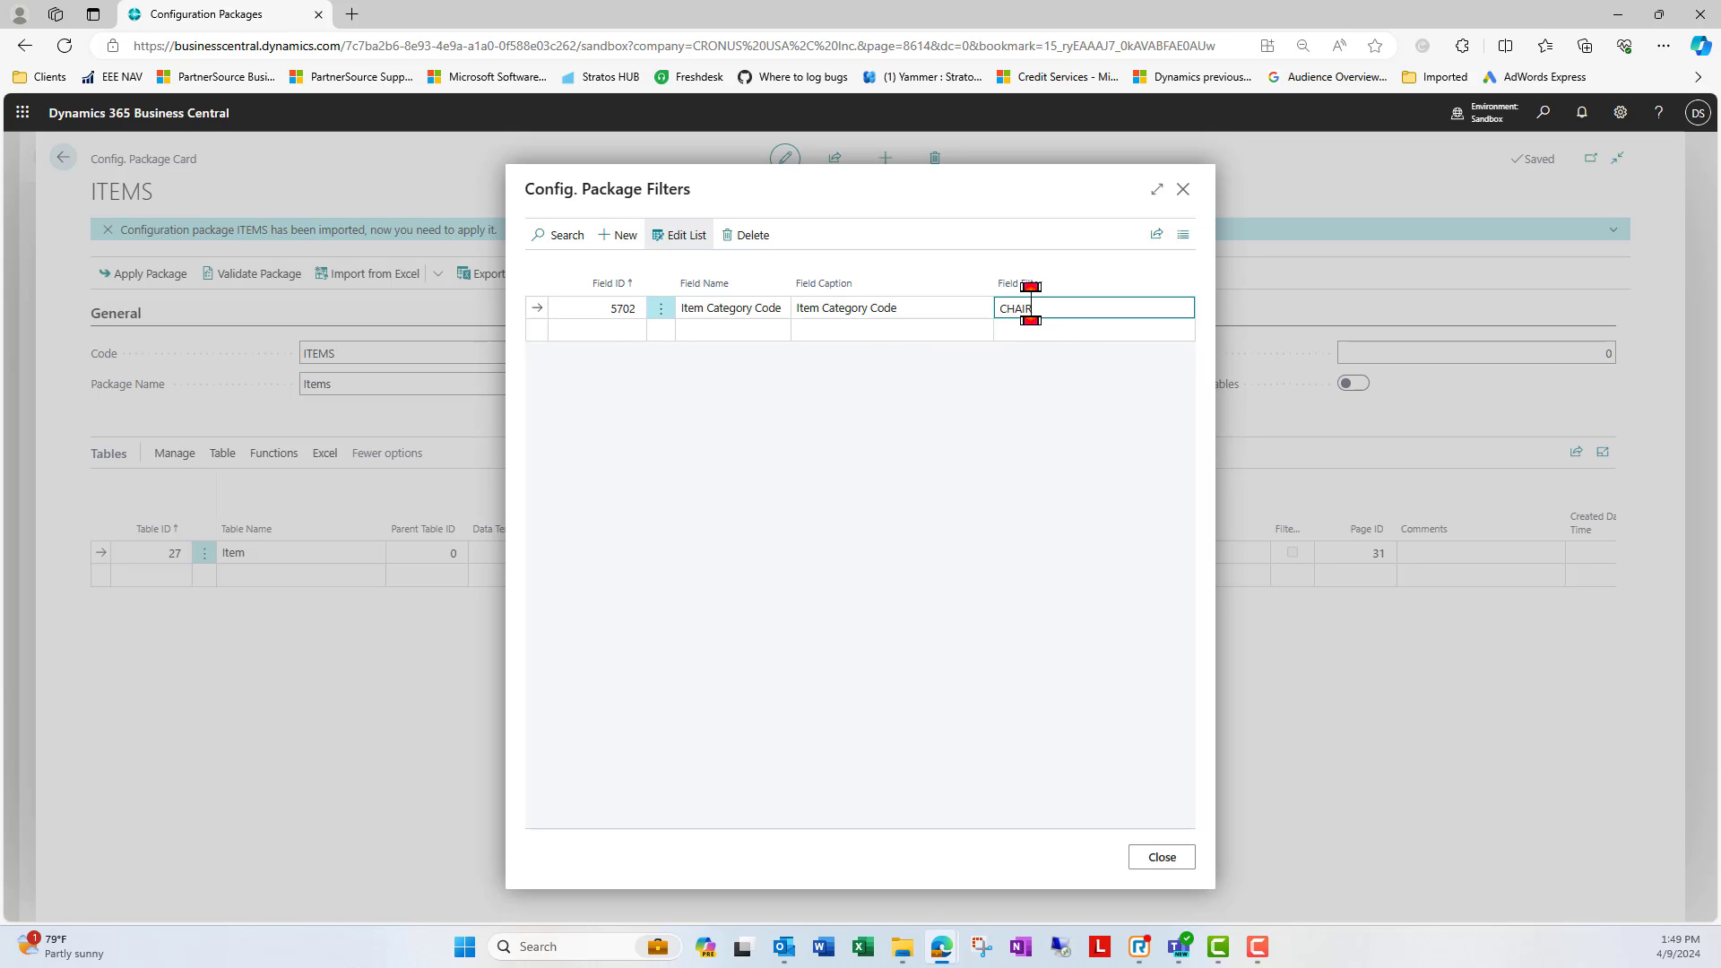
pyautogui.write('CHAIR')
pyautogui.press('Return')
pyautogui.click(1070, 310)
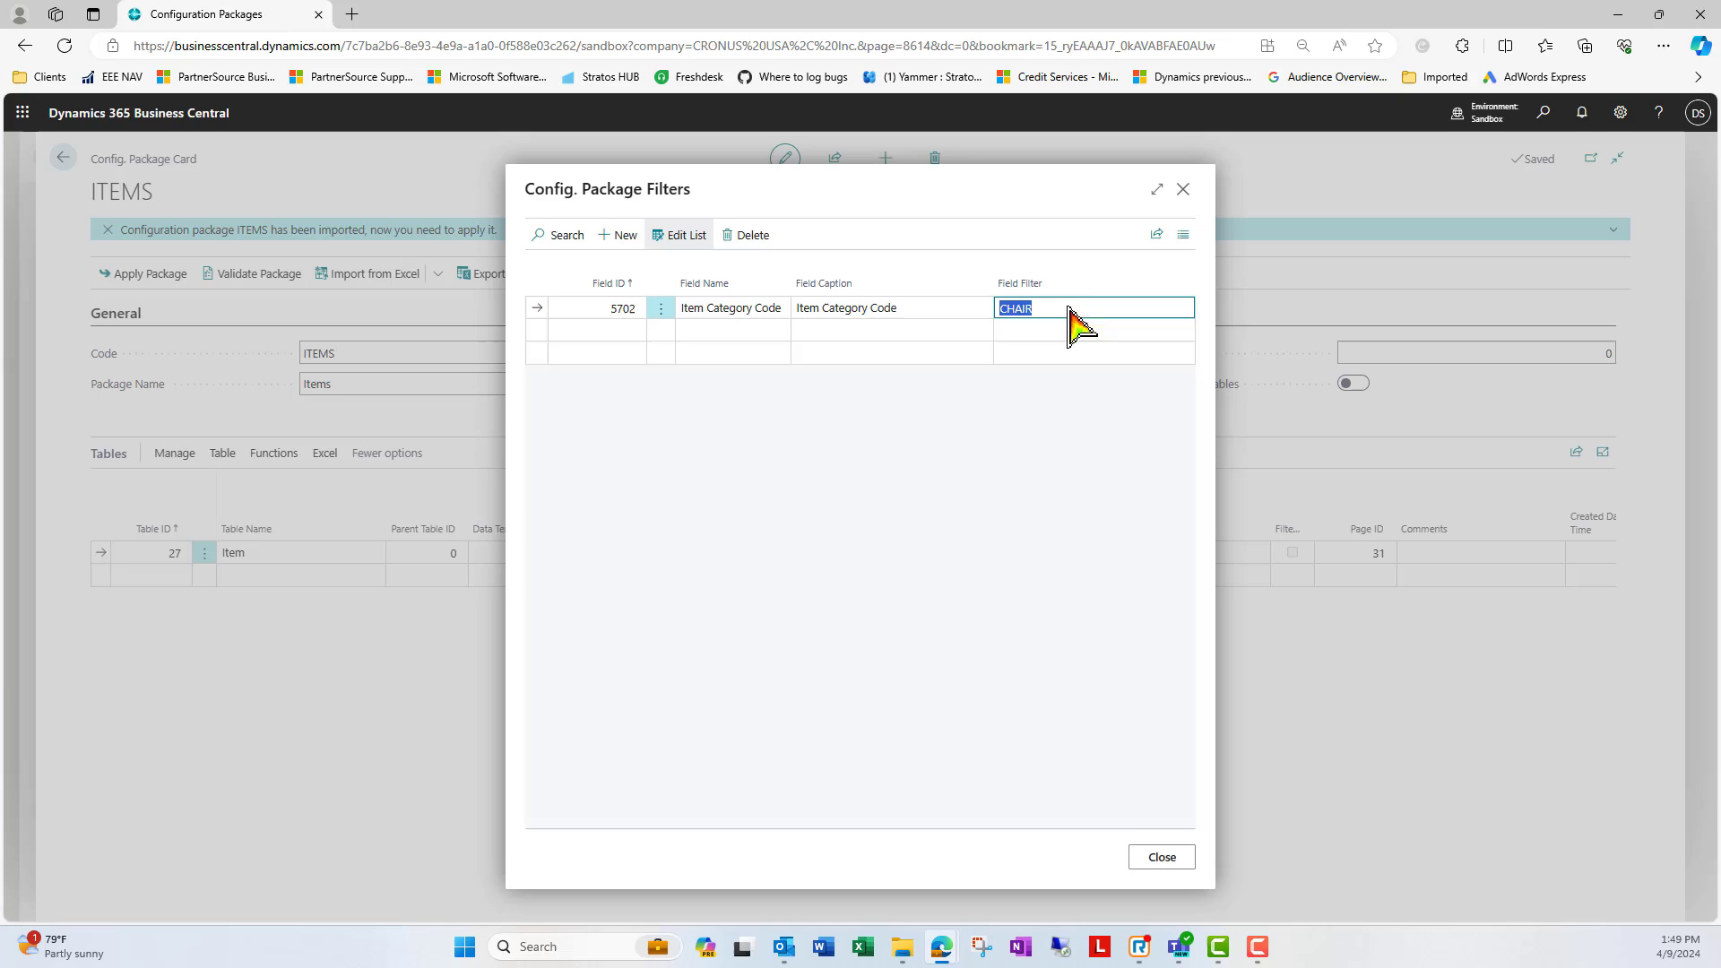
pyautogui.click(1067, 307)
# - Export the CHAIR-filtered Item table to Excel and open the resulting workbook
pyautogui.click(1156, 859)
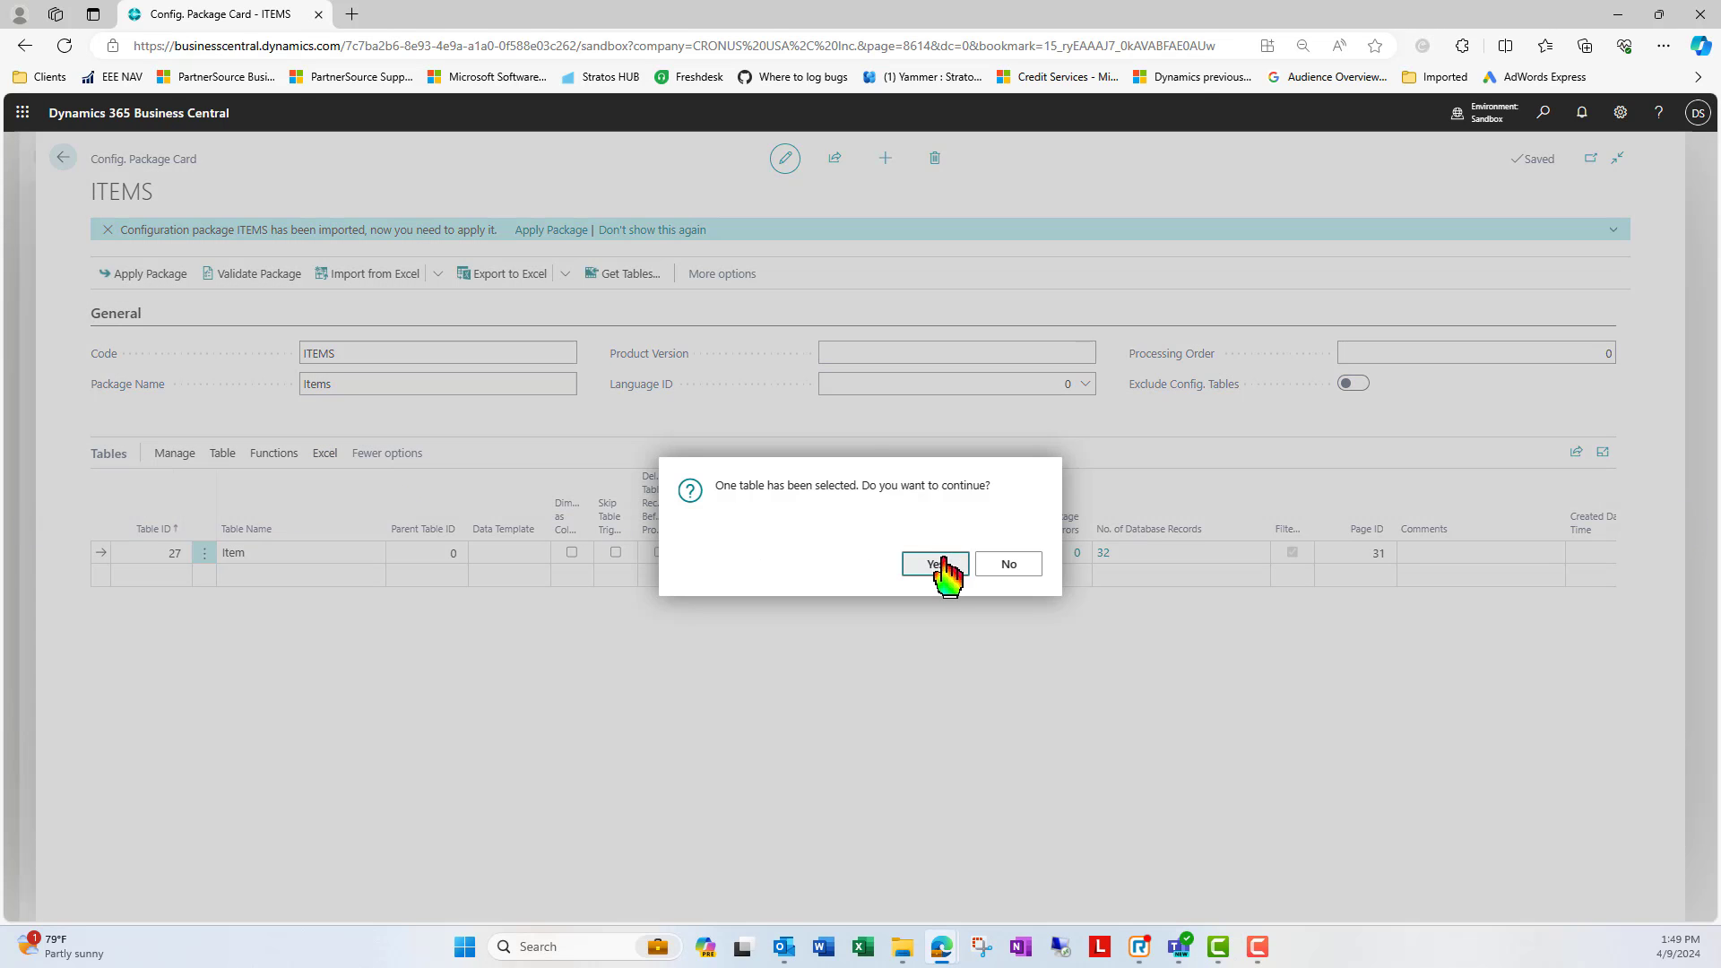
pyautogui.click(939, 562)
pyautogui.click(1336, 123)
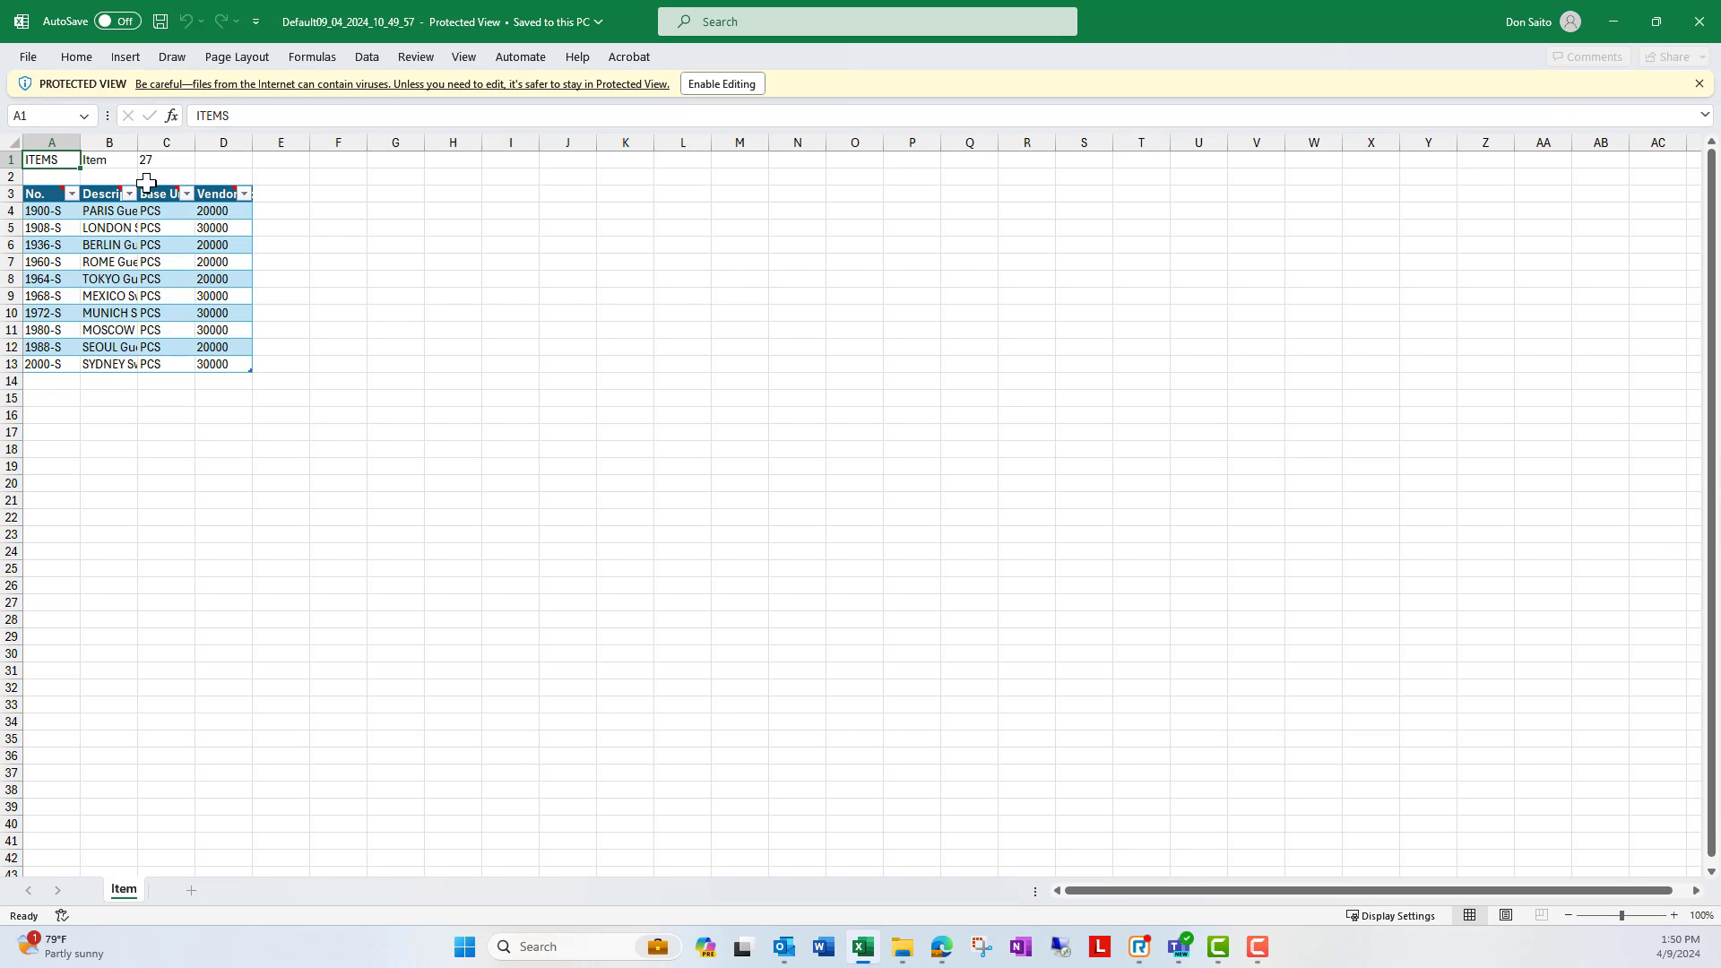
# - Widen column B to read the chair items' full descriptions, then close the workbook
pyautogui.moveTo(138, 144); pyautogui.dragTo(279, 146)
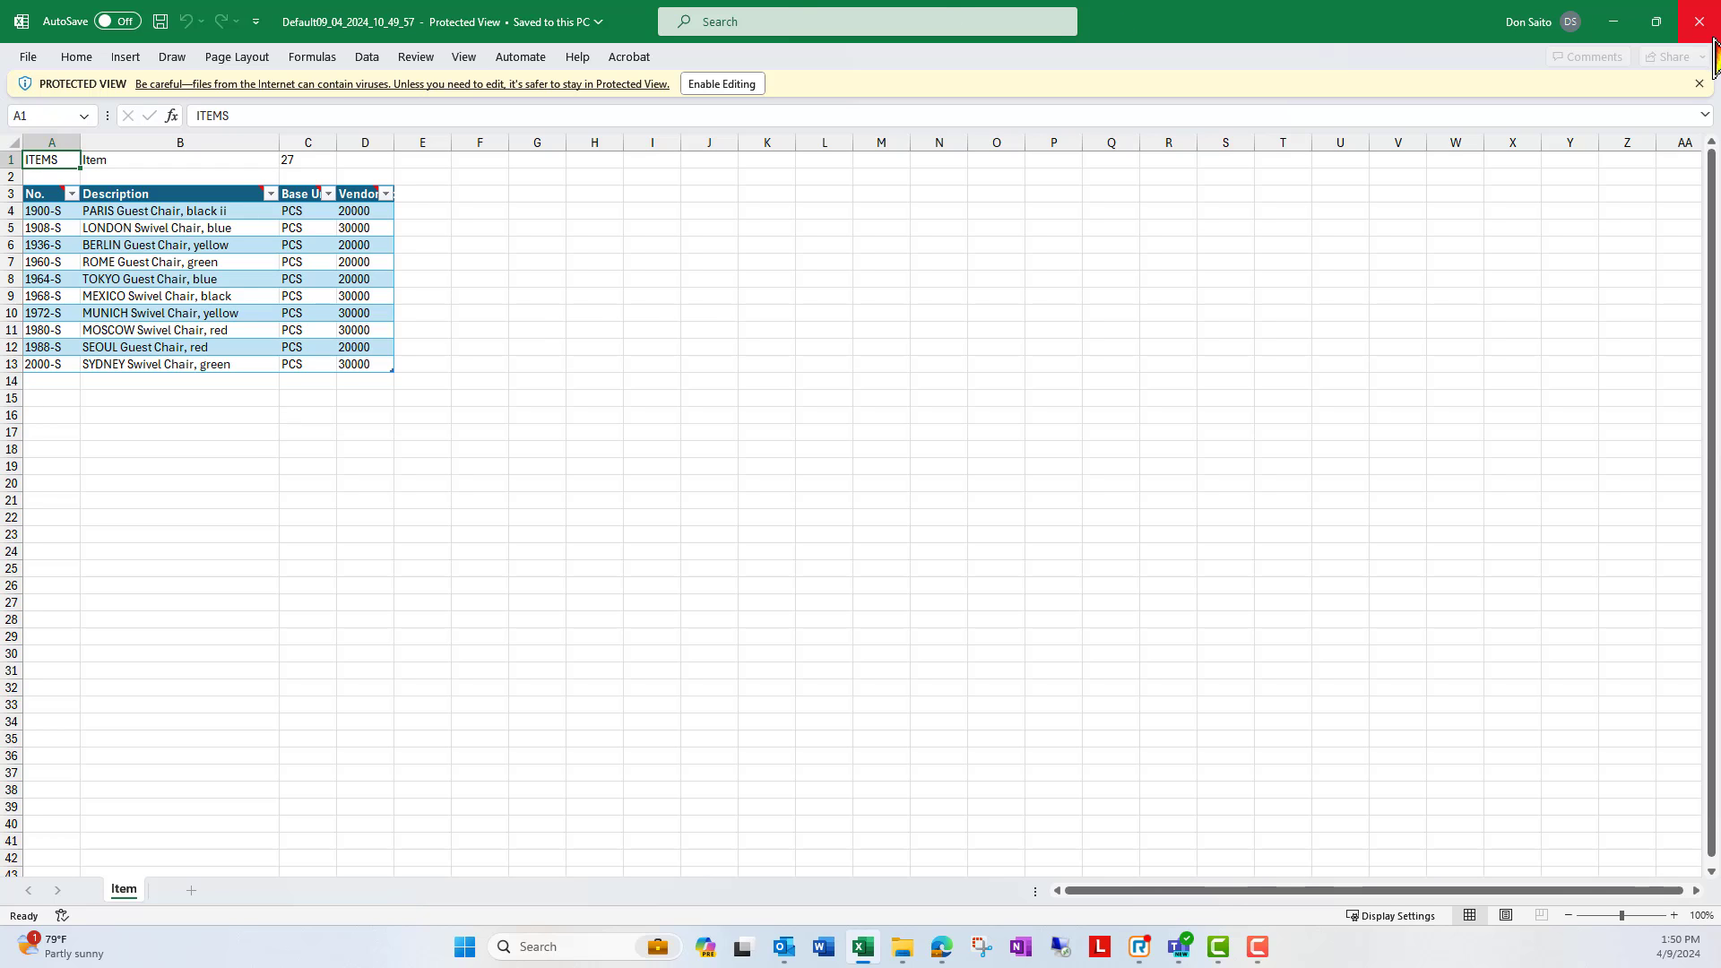
pyautogui.click(1703, 23)
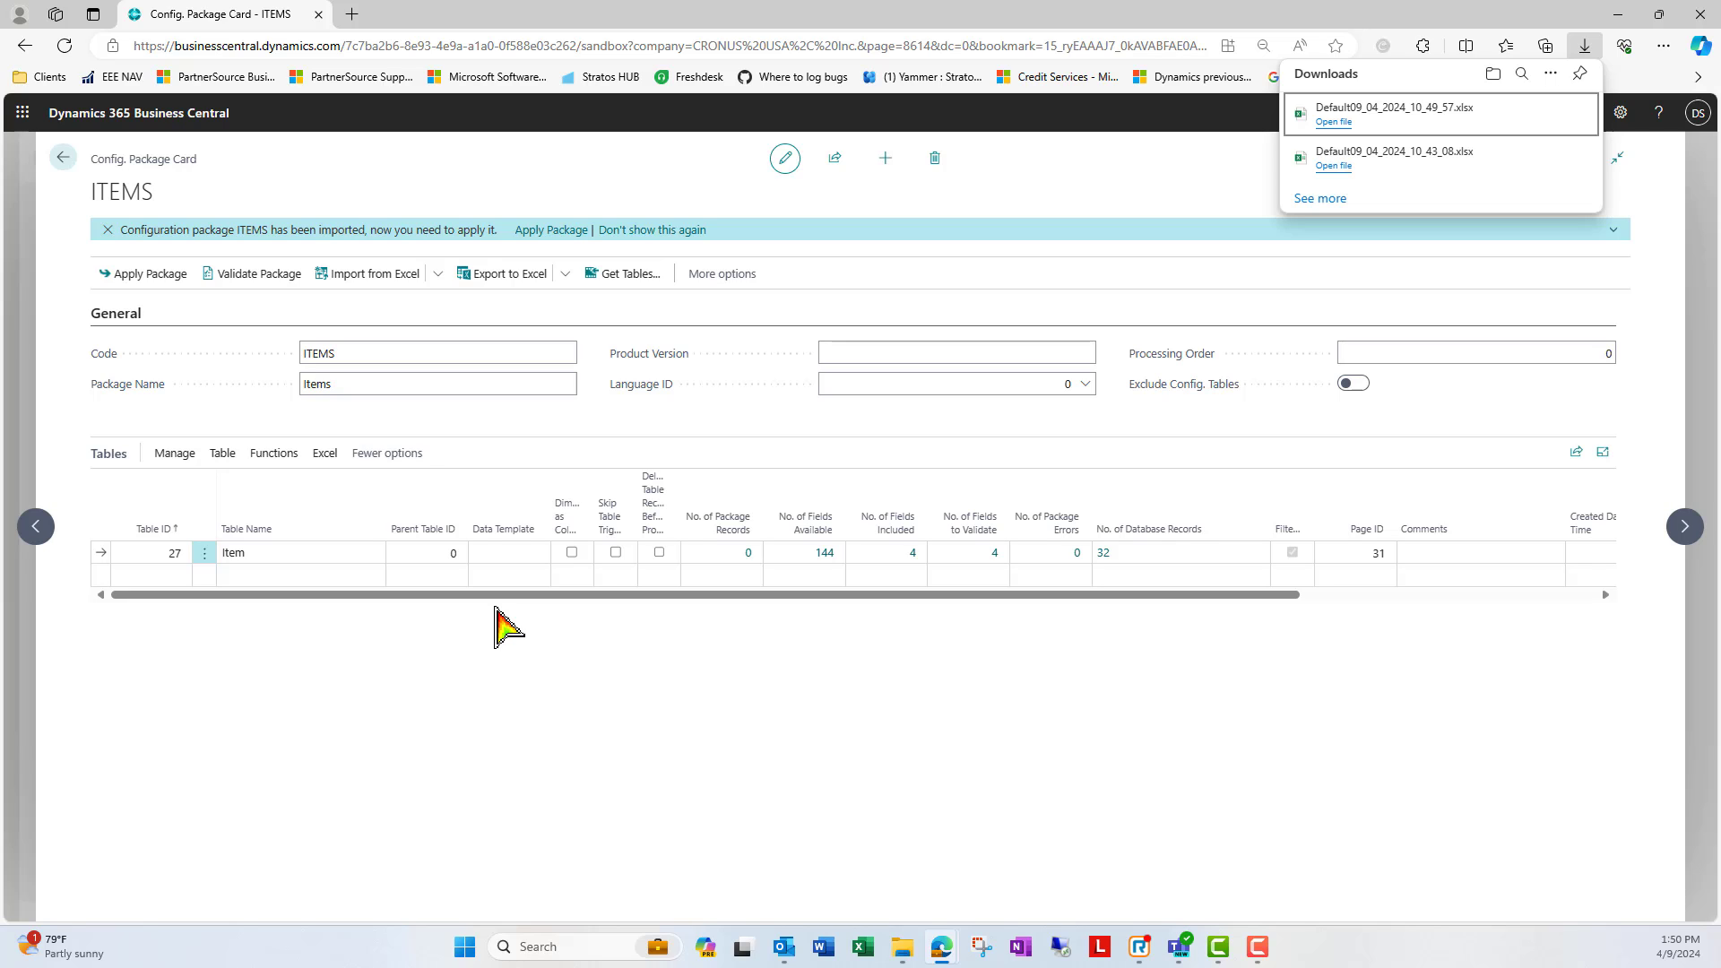
# - Dismiss the Downloads list and leave Delete Table Records Before Processing off for table 27 Item
pyautogui.click(378, 459)
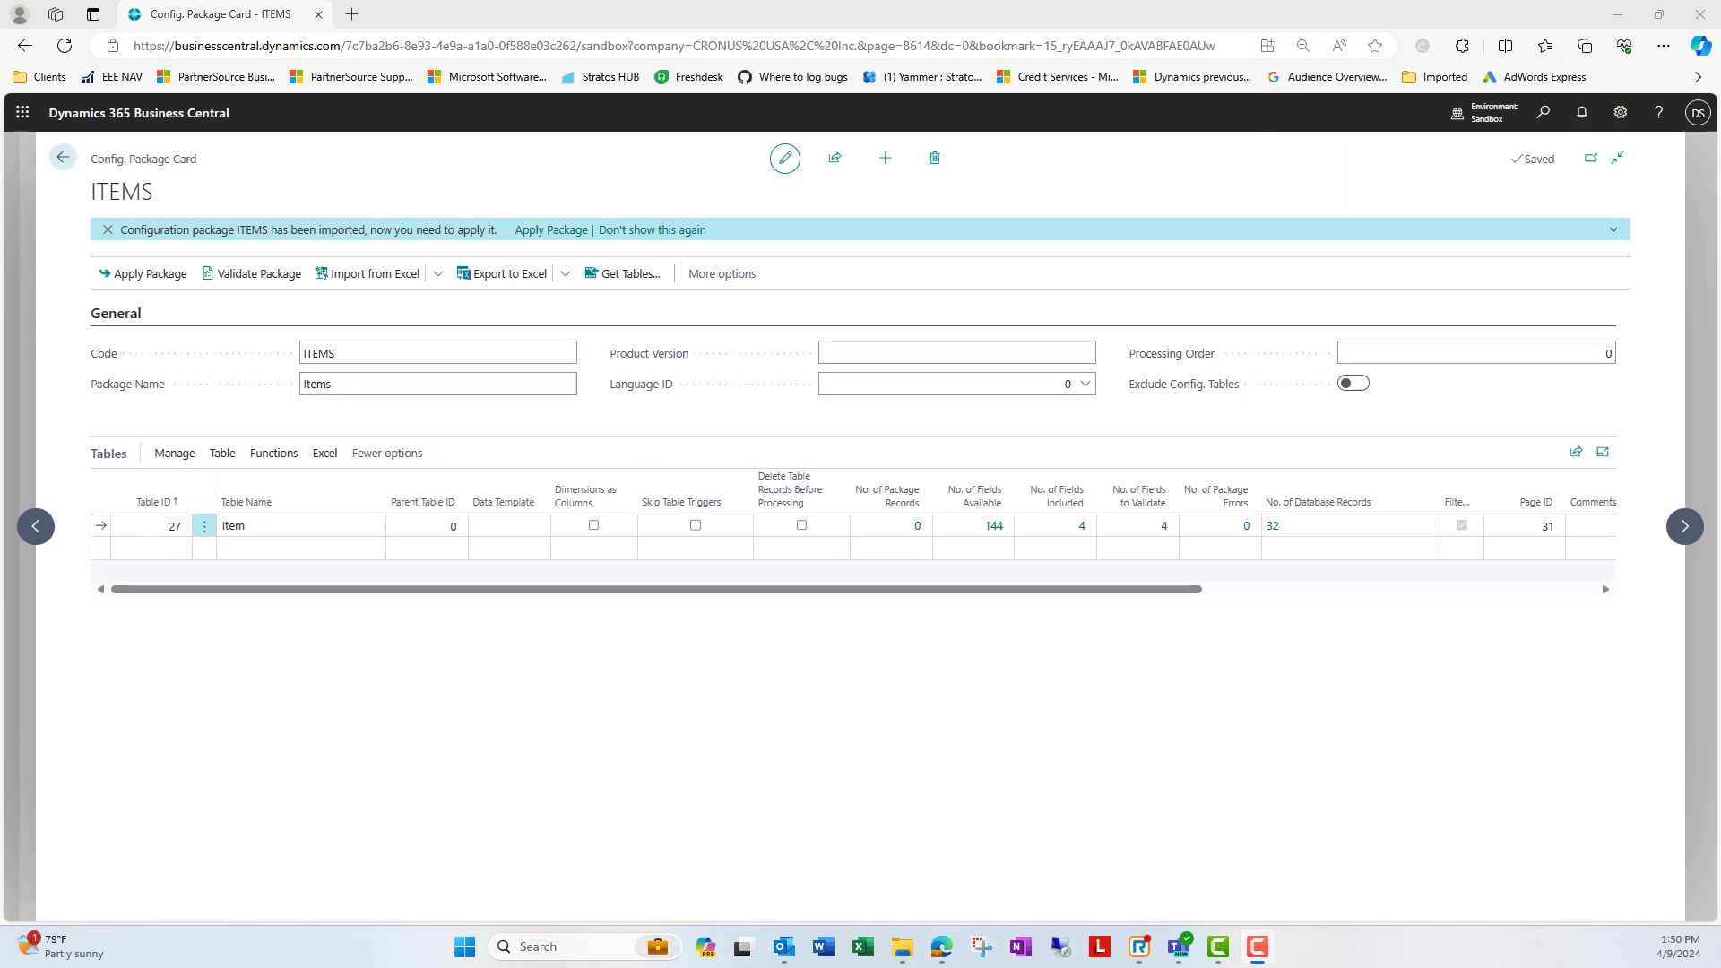
pyautogui.click(804, 526)
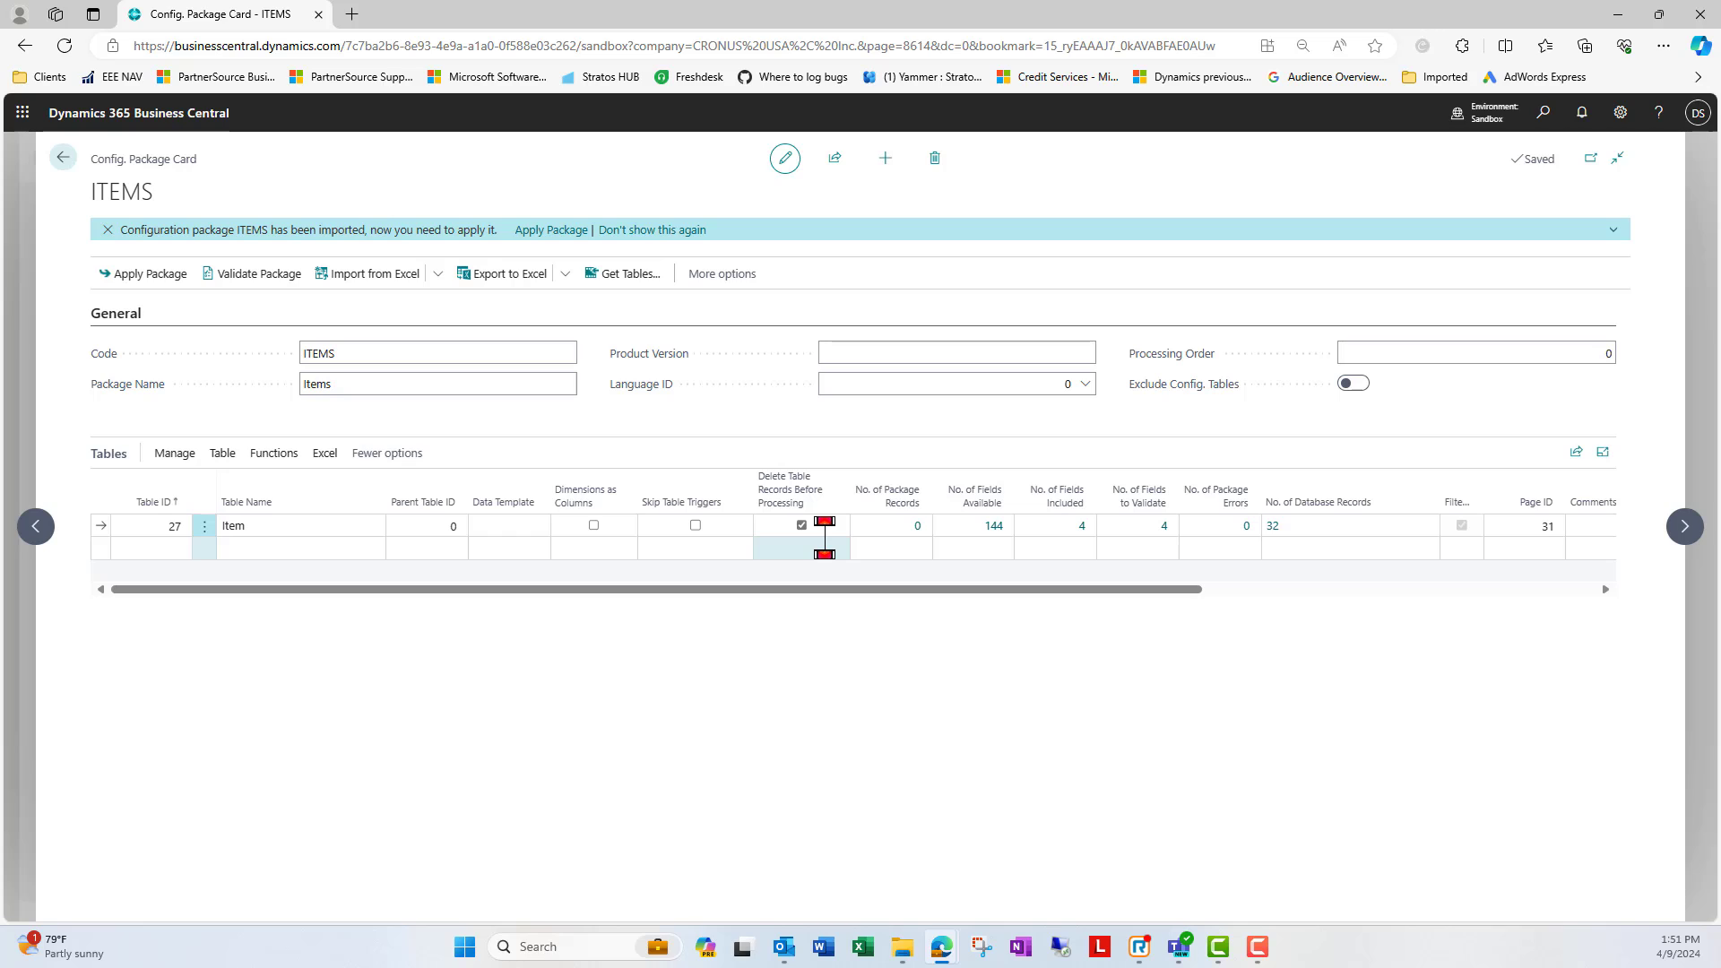
pyautogui.click(802, 525)
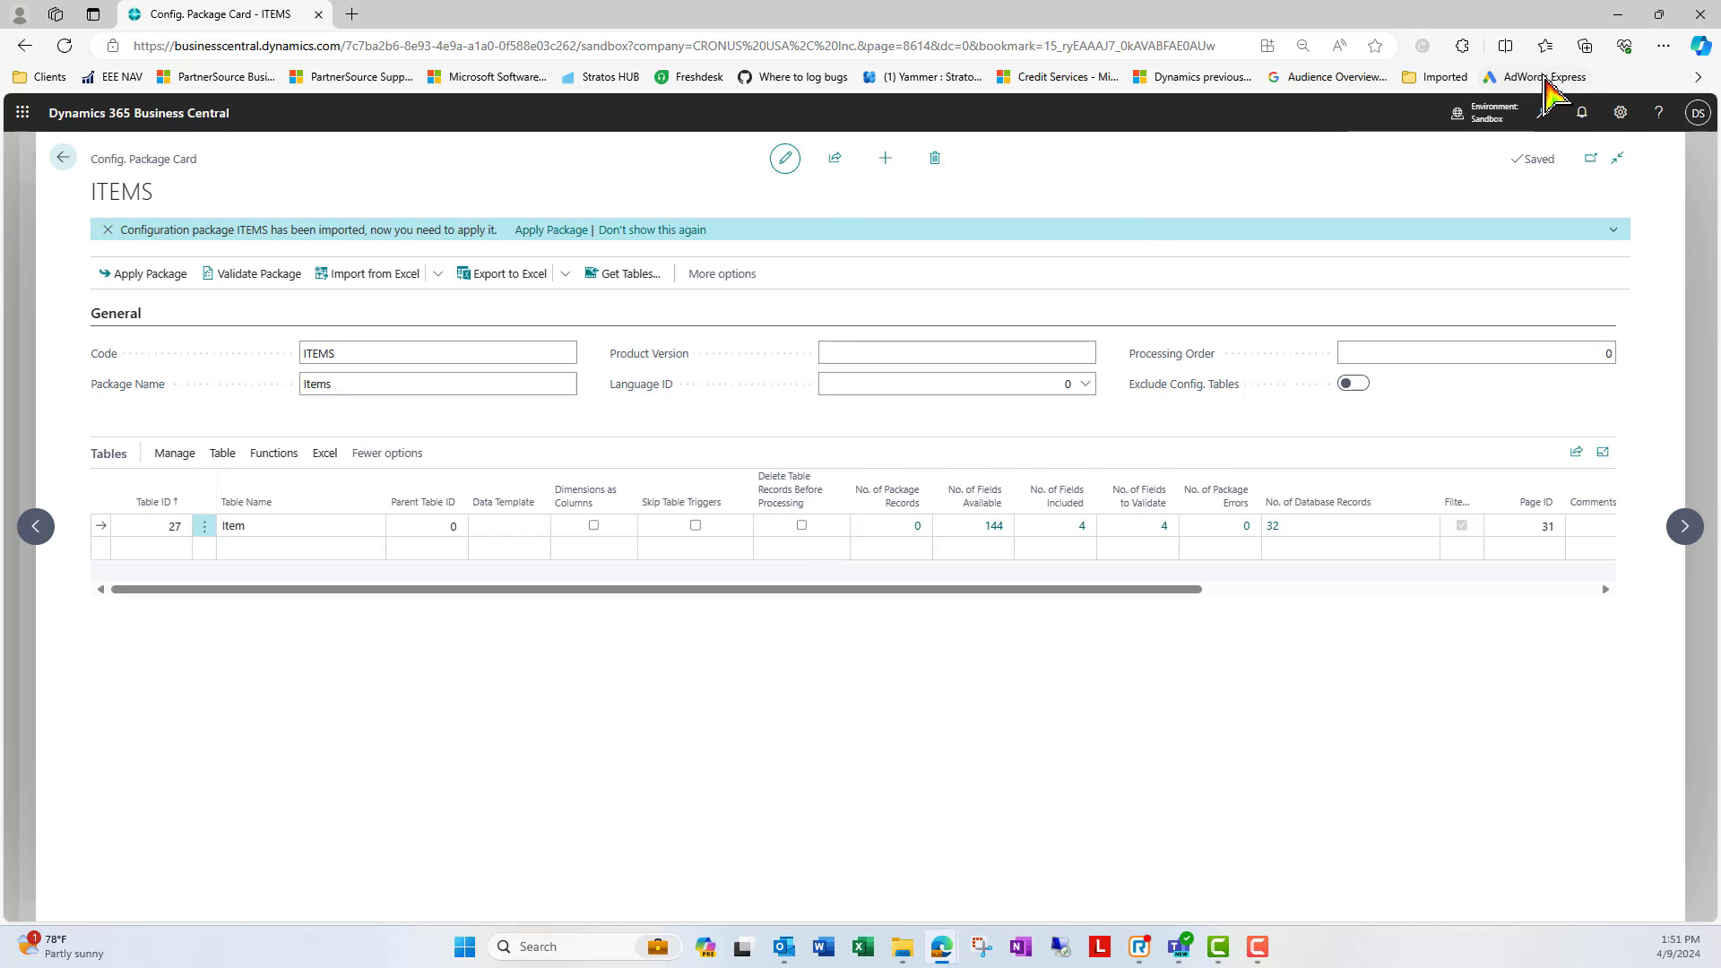
# - Personalize the package card to hide the Delete Table Records Before Processing column, then finish
pyautogui.click(1621, 113)
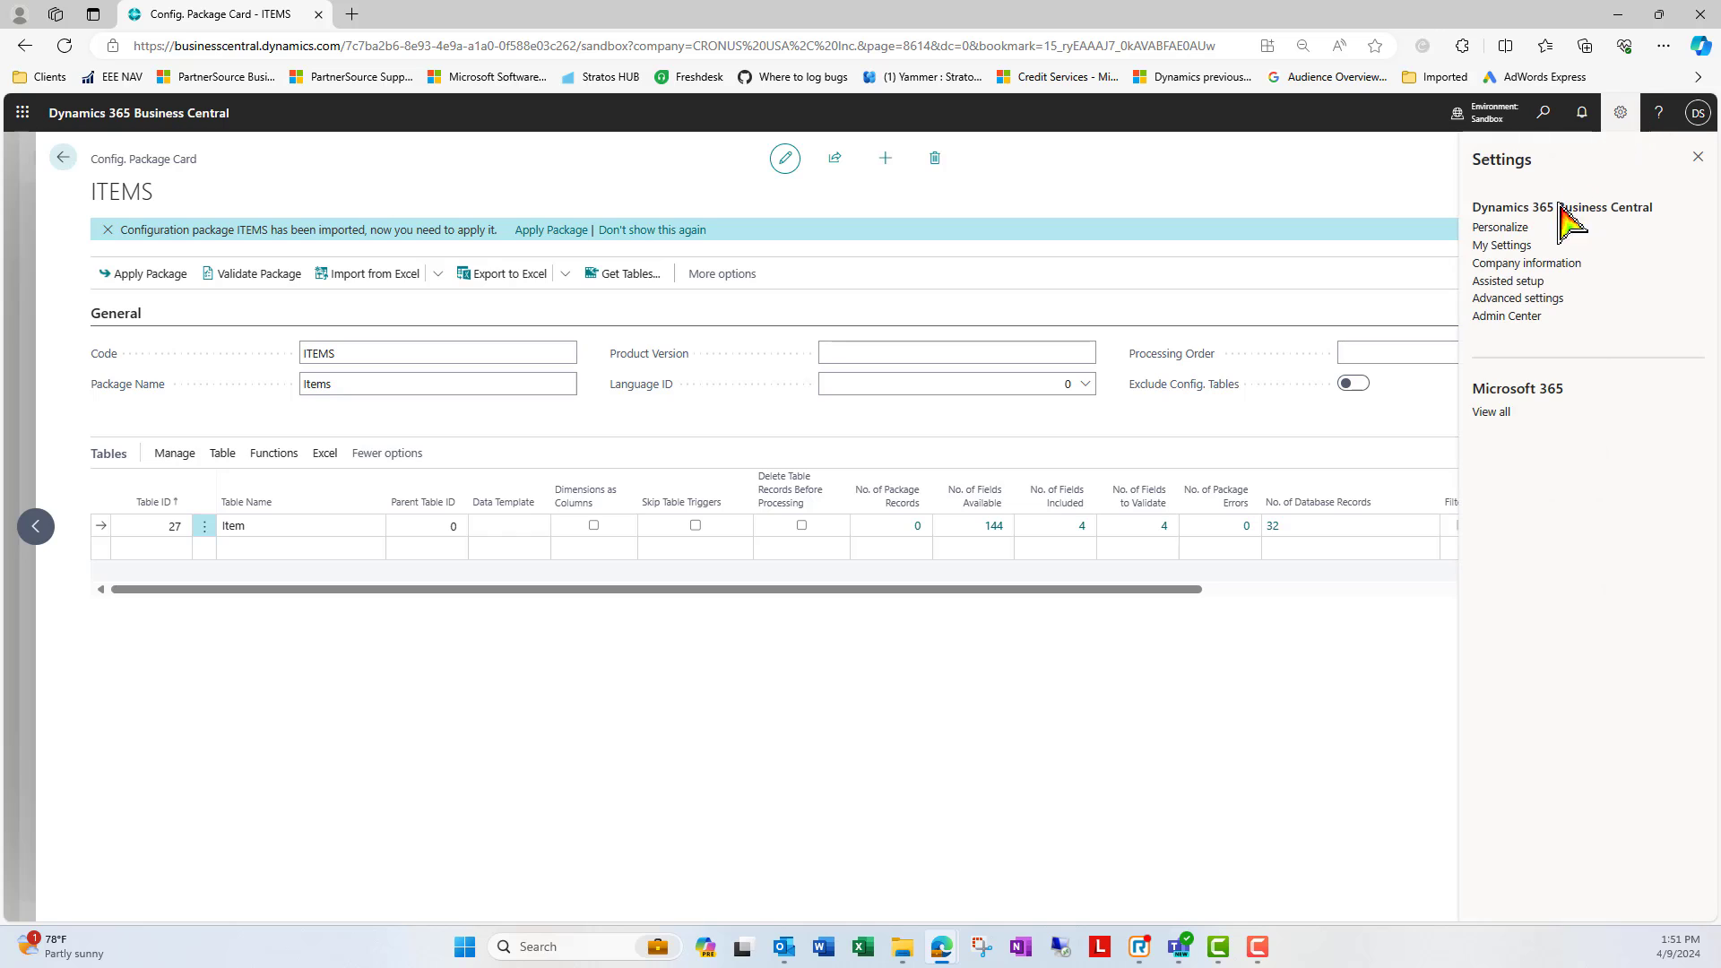
pyautogui.click(1520, 229)
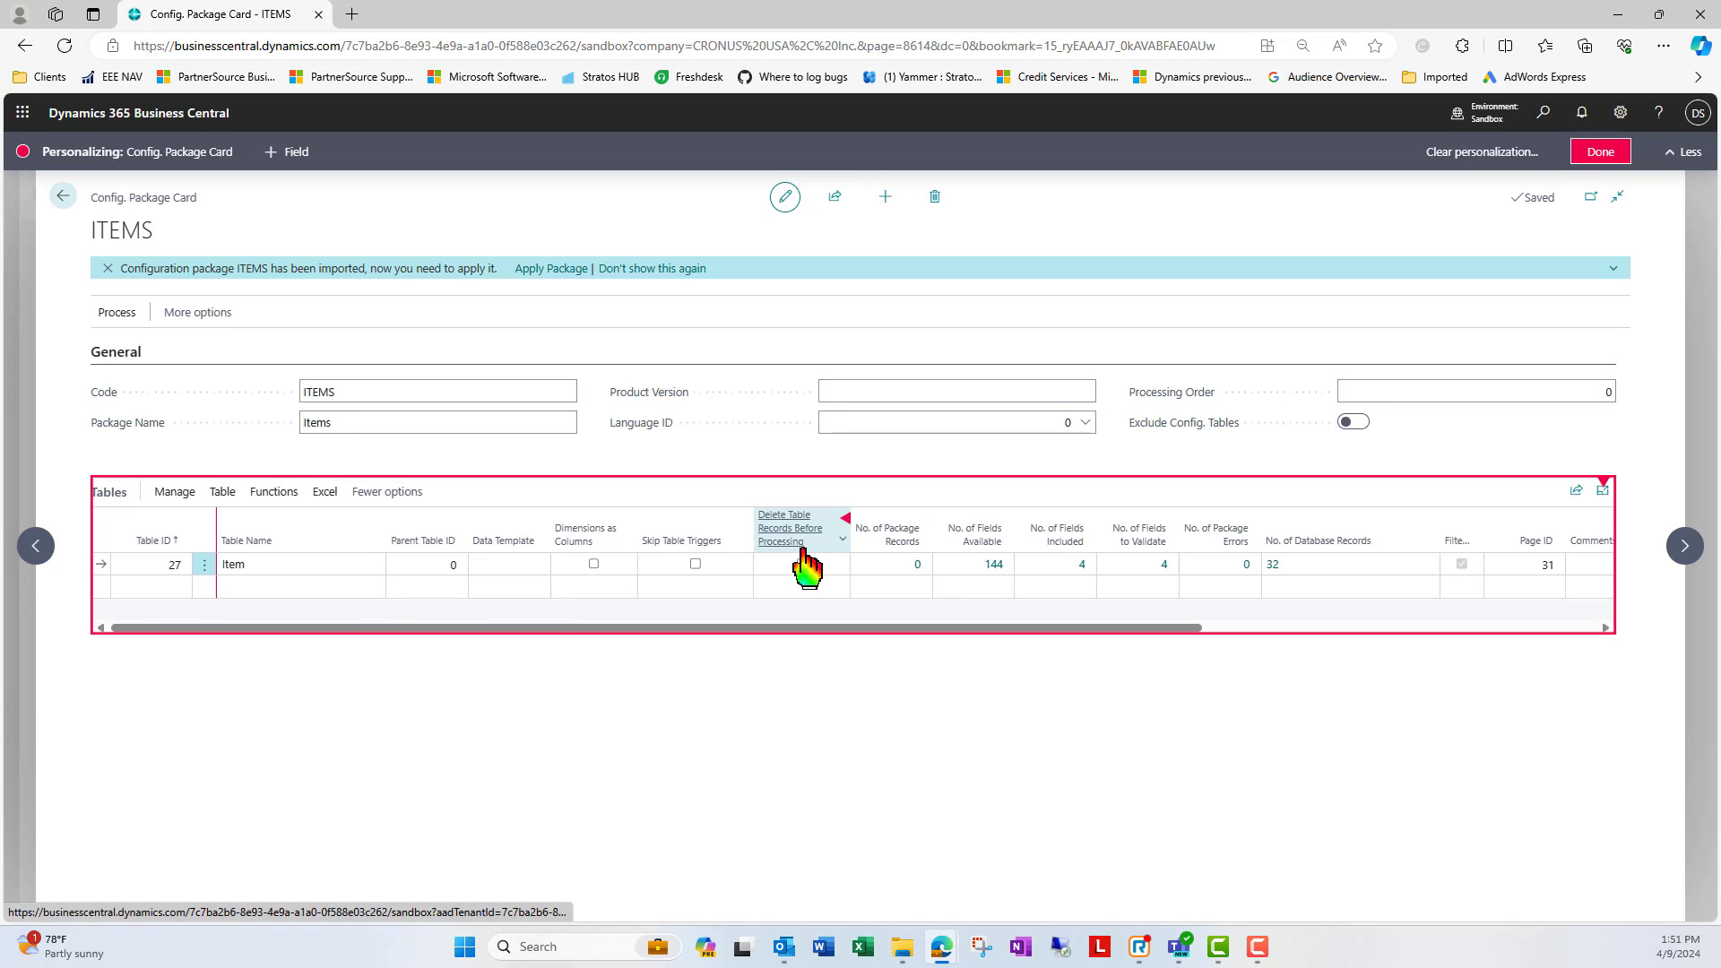
pyautogui.click(846, 525)
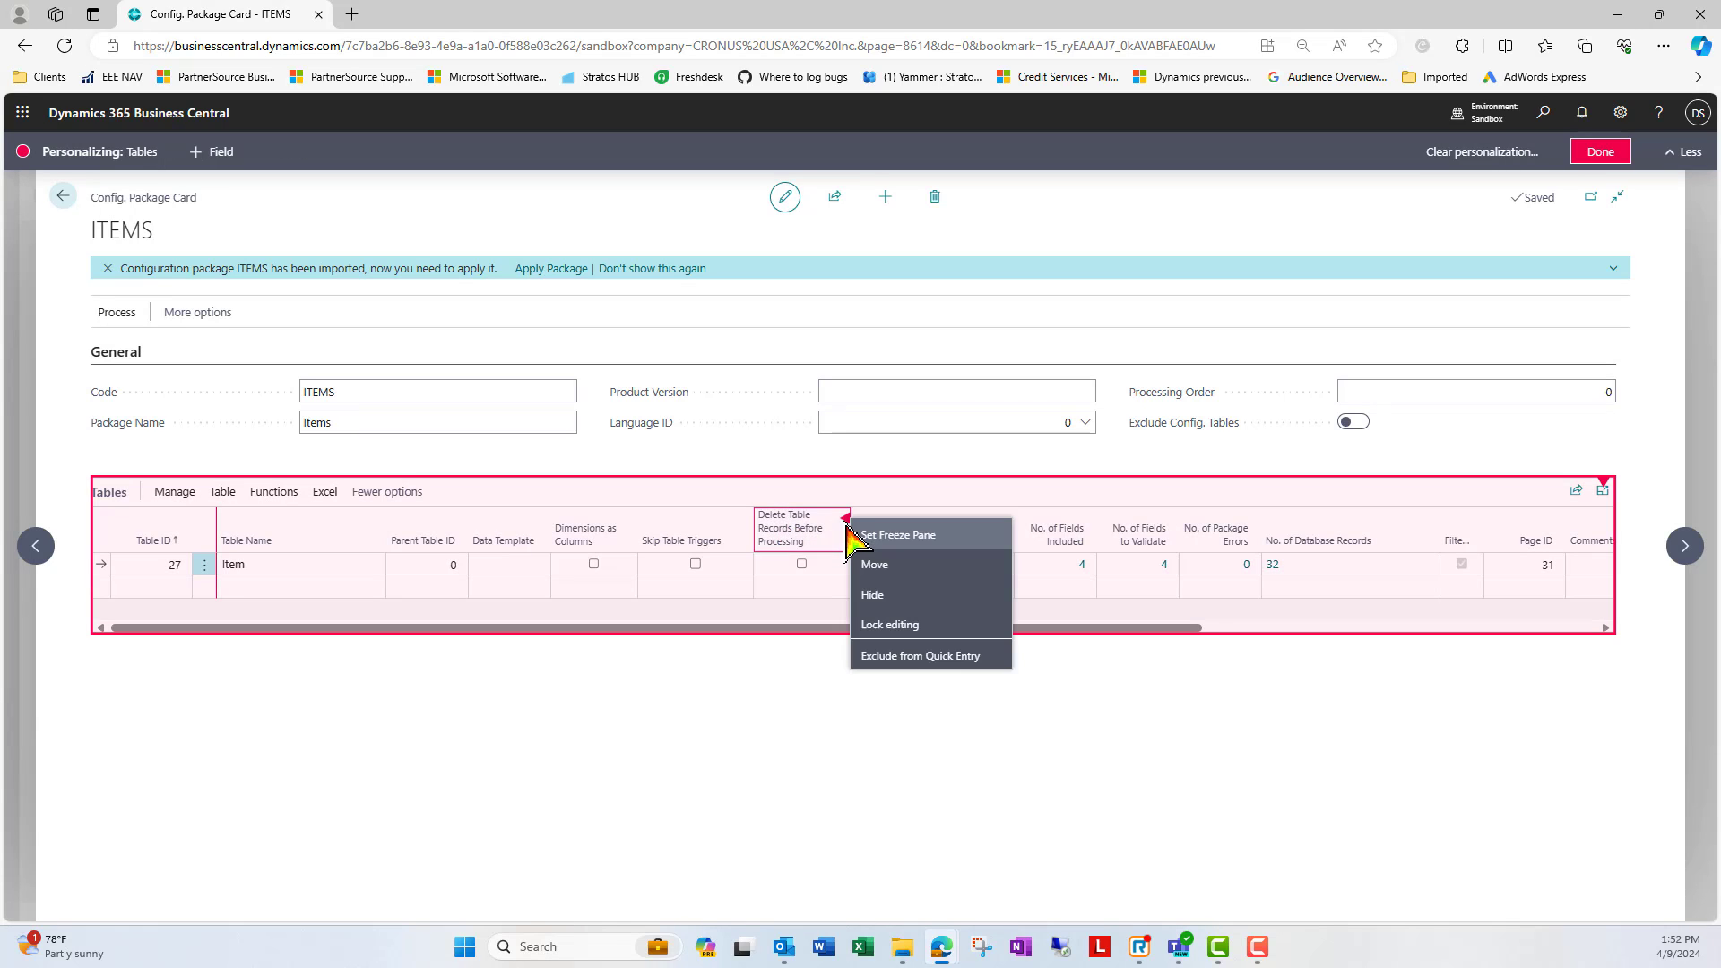
pyautogui.click(874, 595)
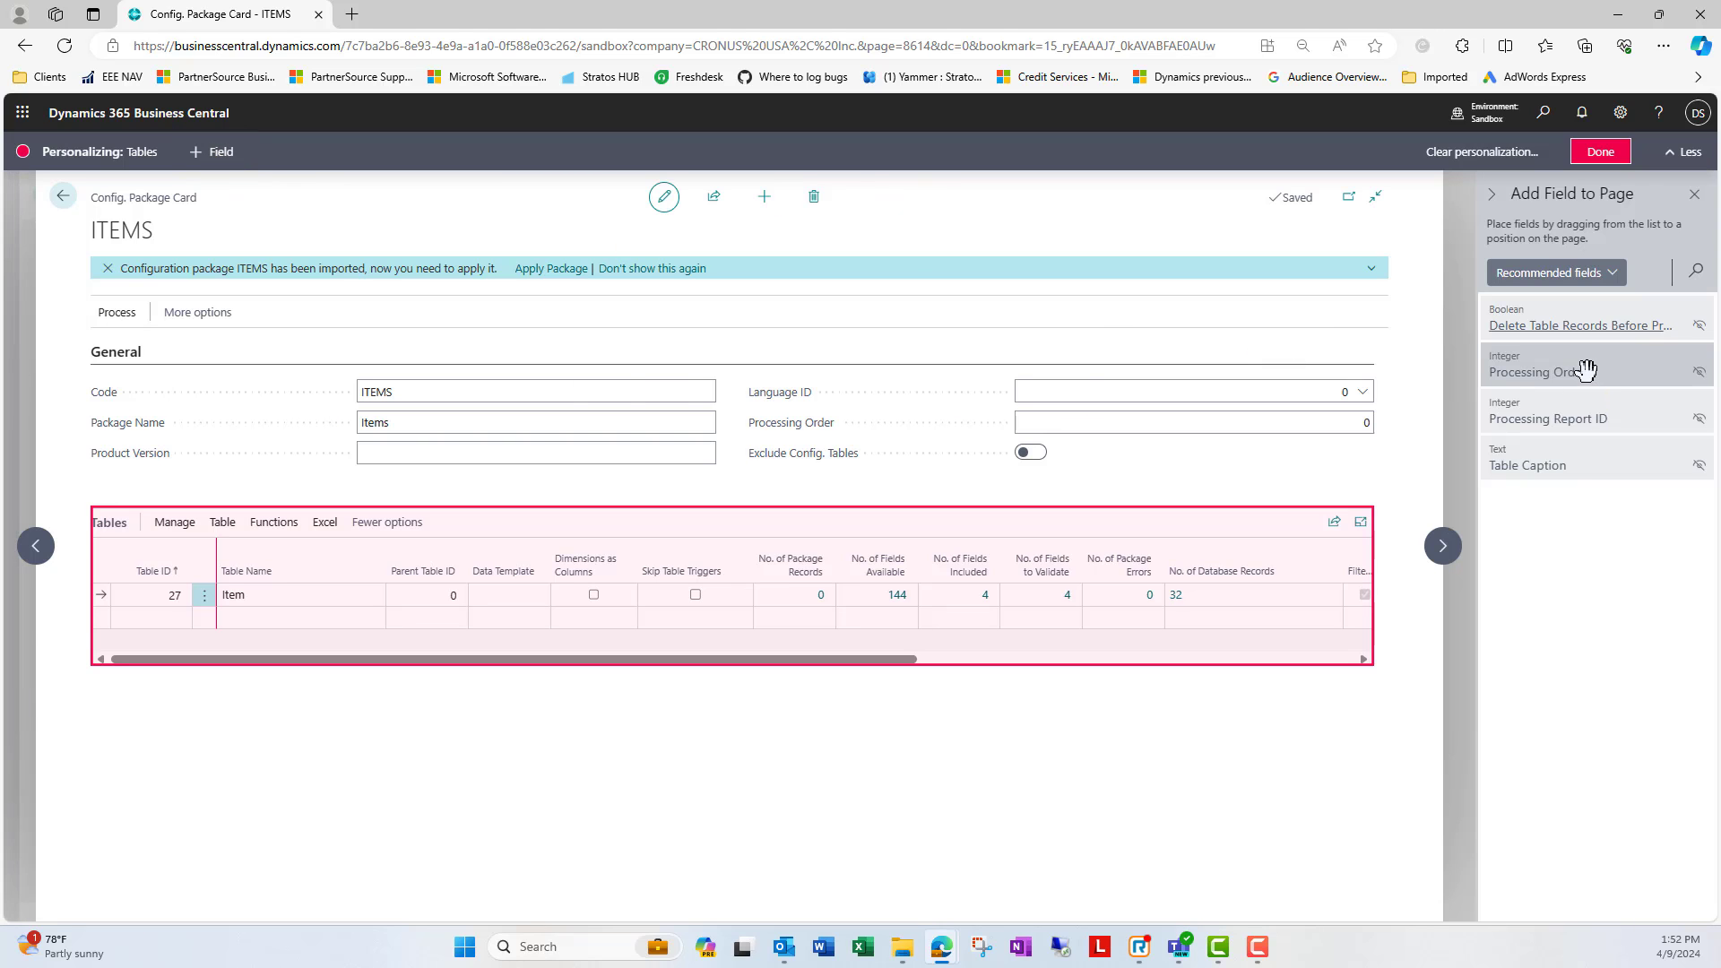
pyautogui.moveTo(1594, 336); pyautogui.dragTo(1677, 314)
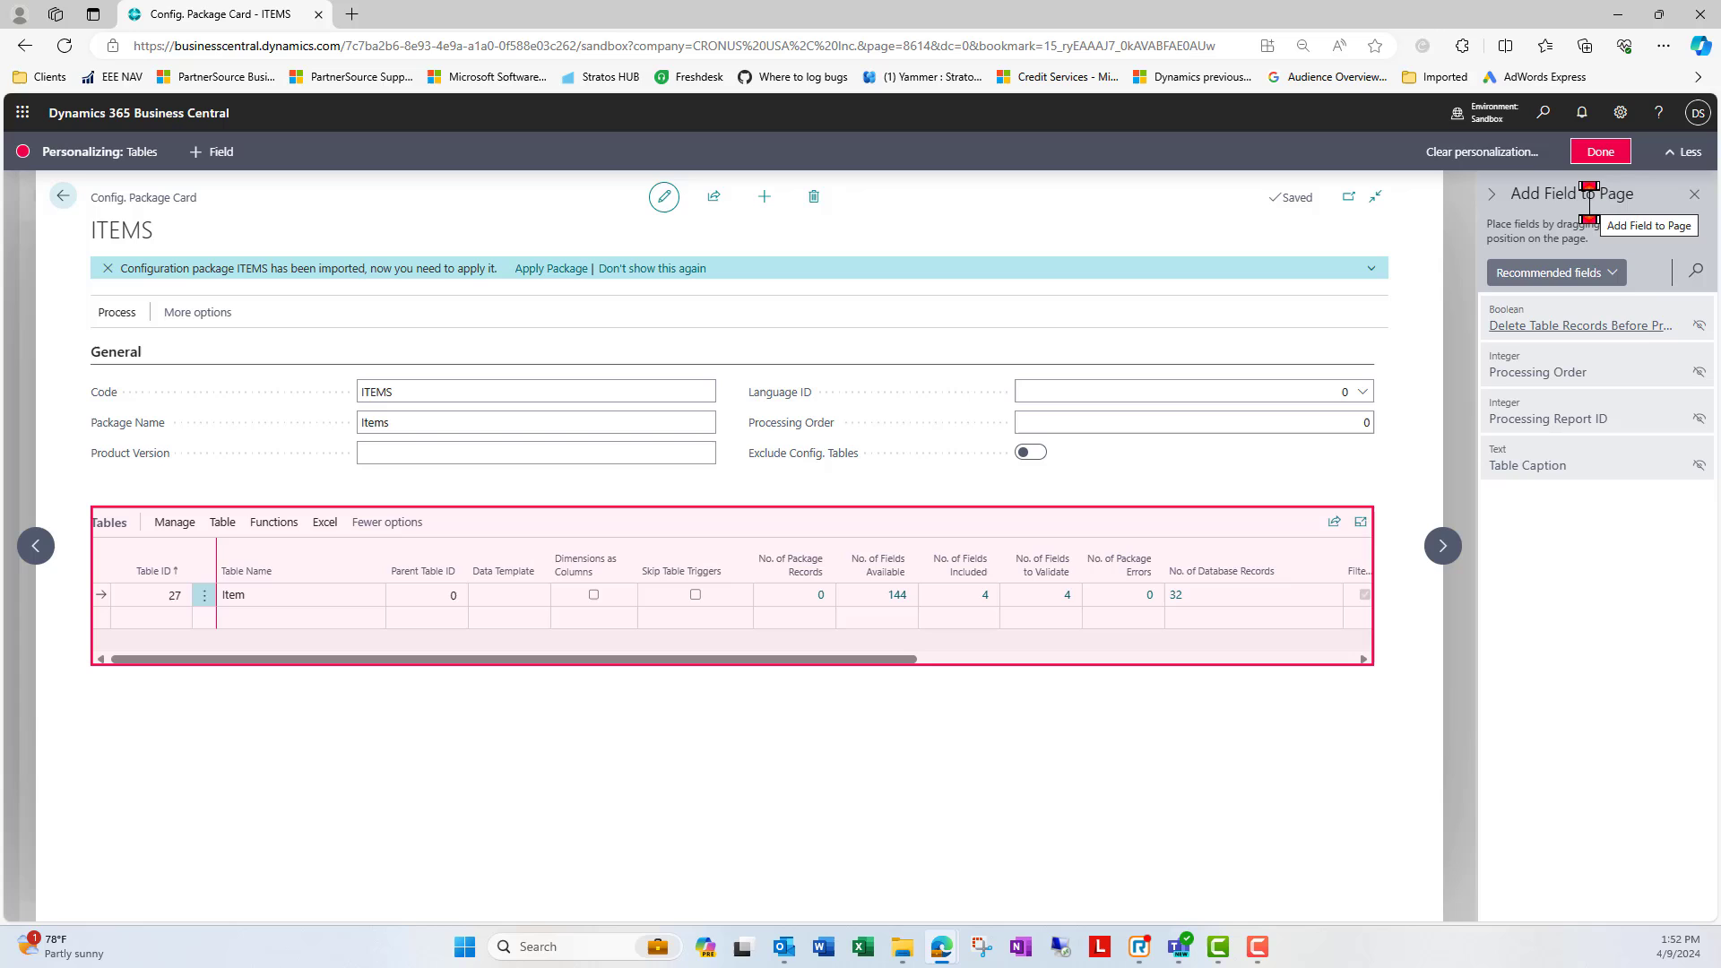
pyautogui.click(1602, 153)
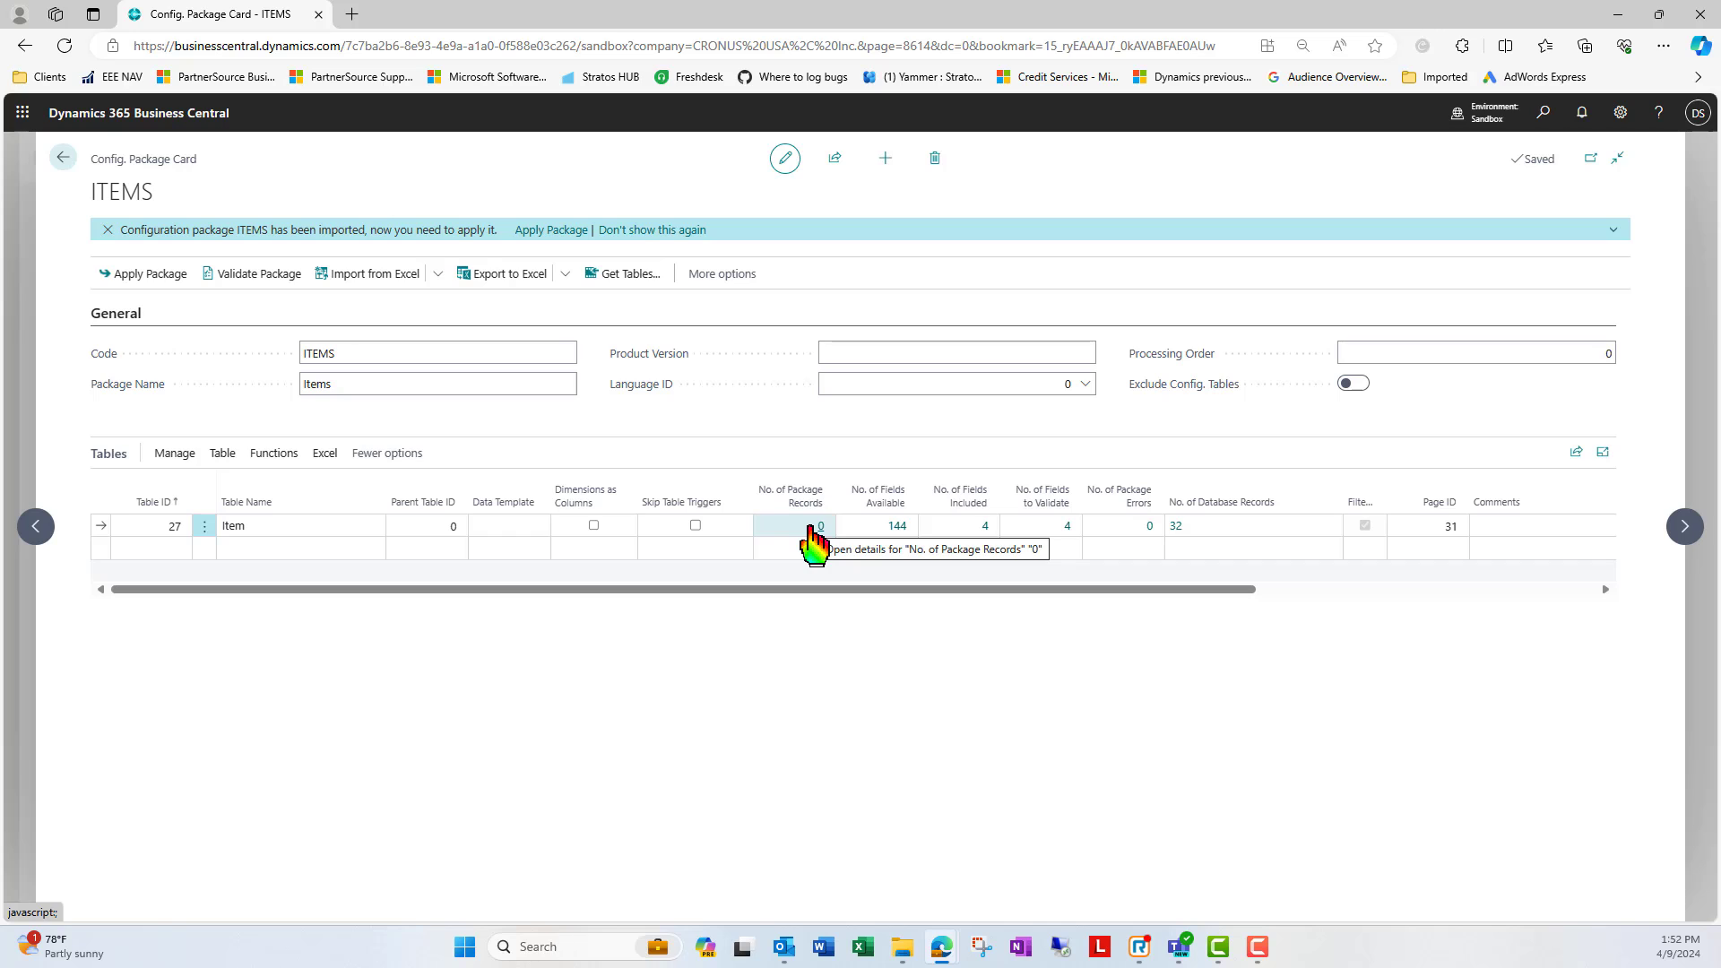
# - Show the Item table's four package fields as an editable full-page list with Validate Field widened
pyautogui.click(985, 529)
pyautogui.click(858, 201)
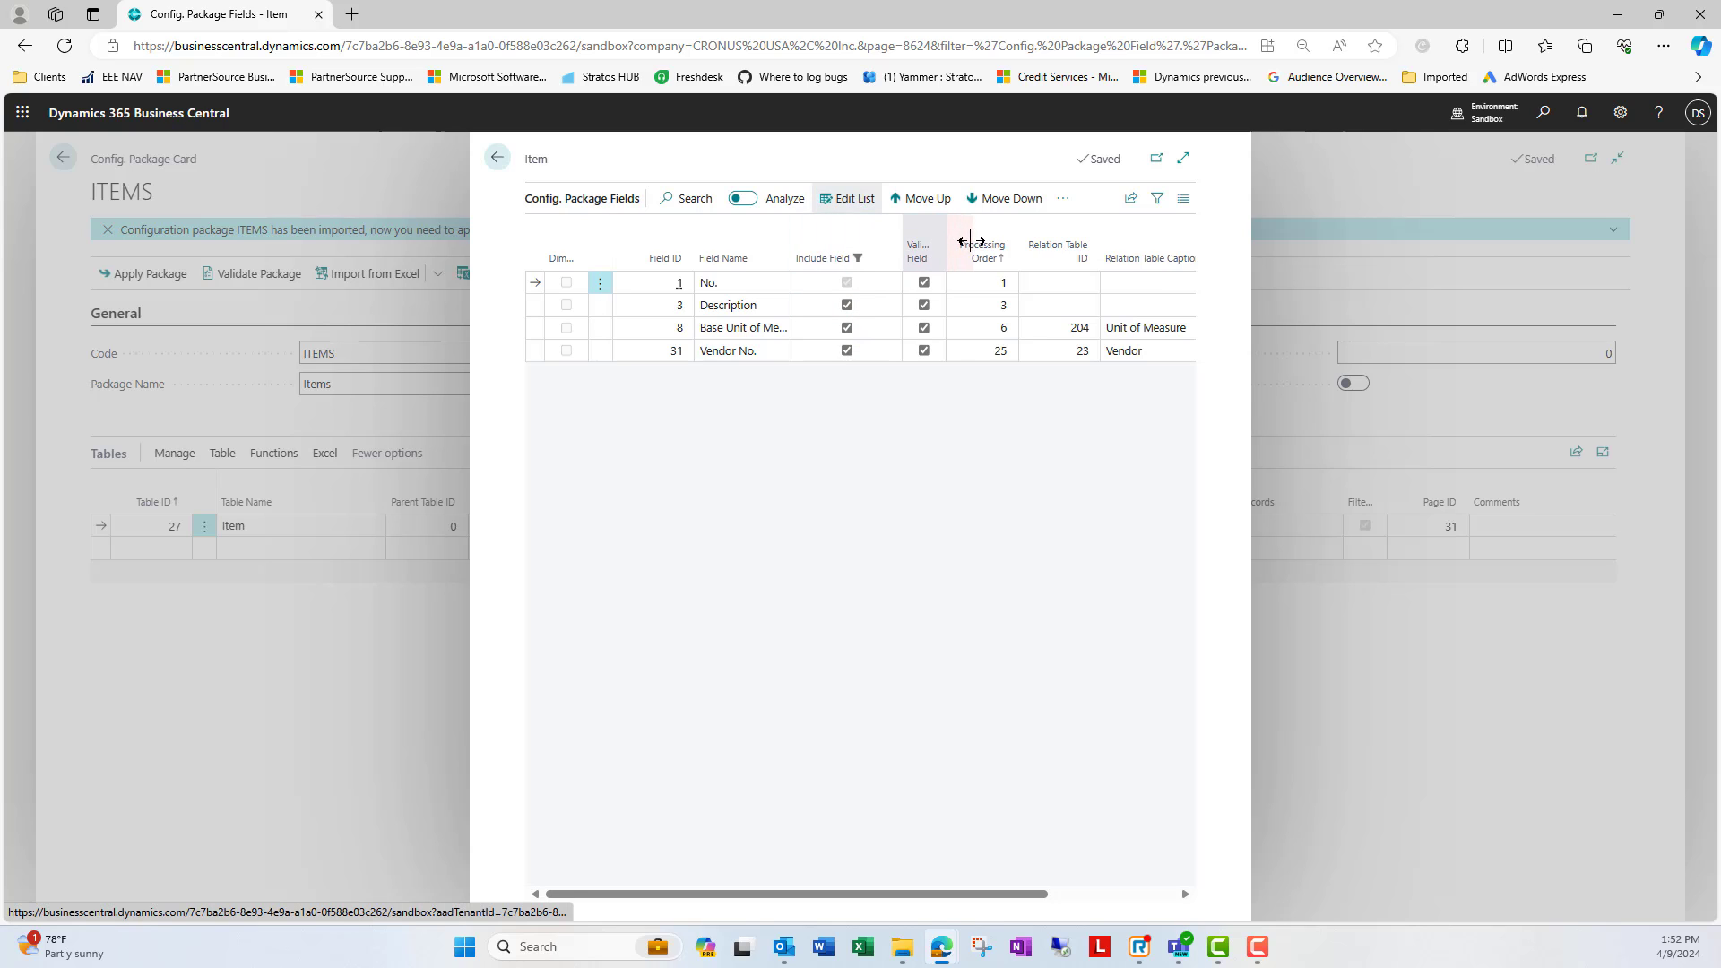
pyautogui.moveTo(964, 239); pyautogui.dragTo(991, 239)
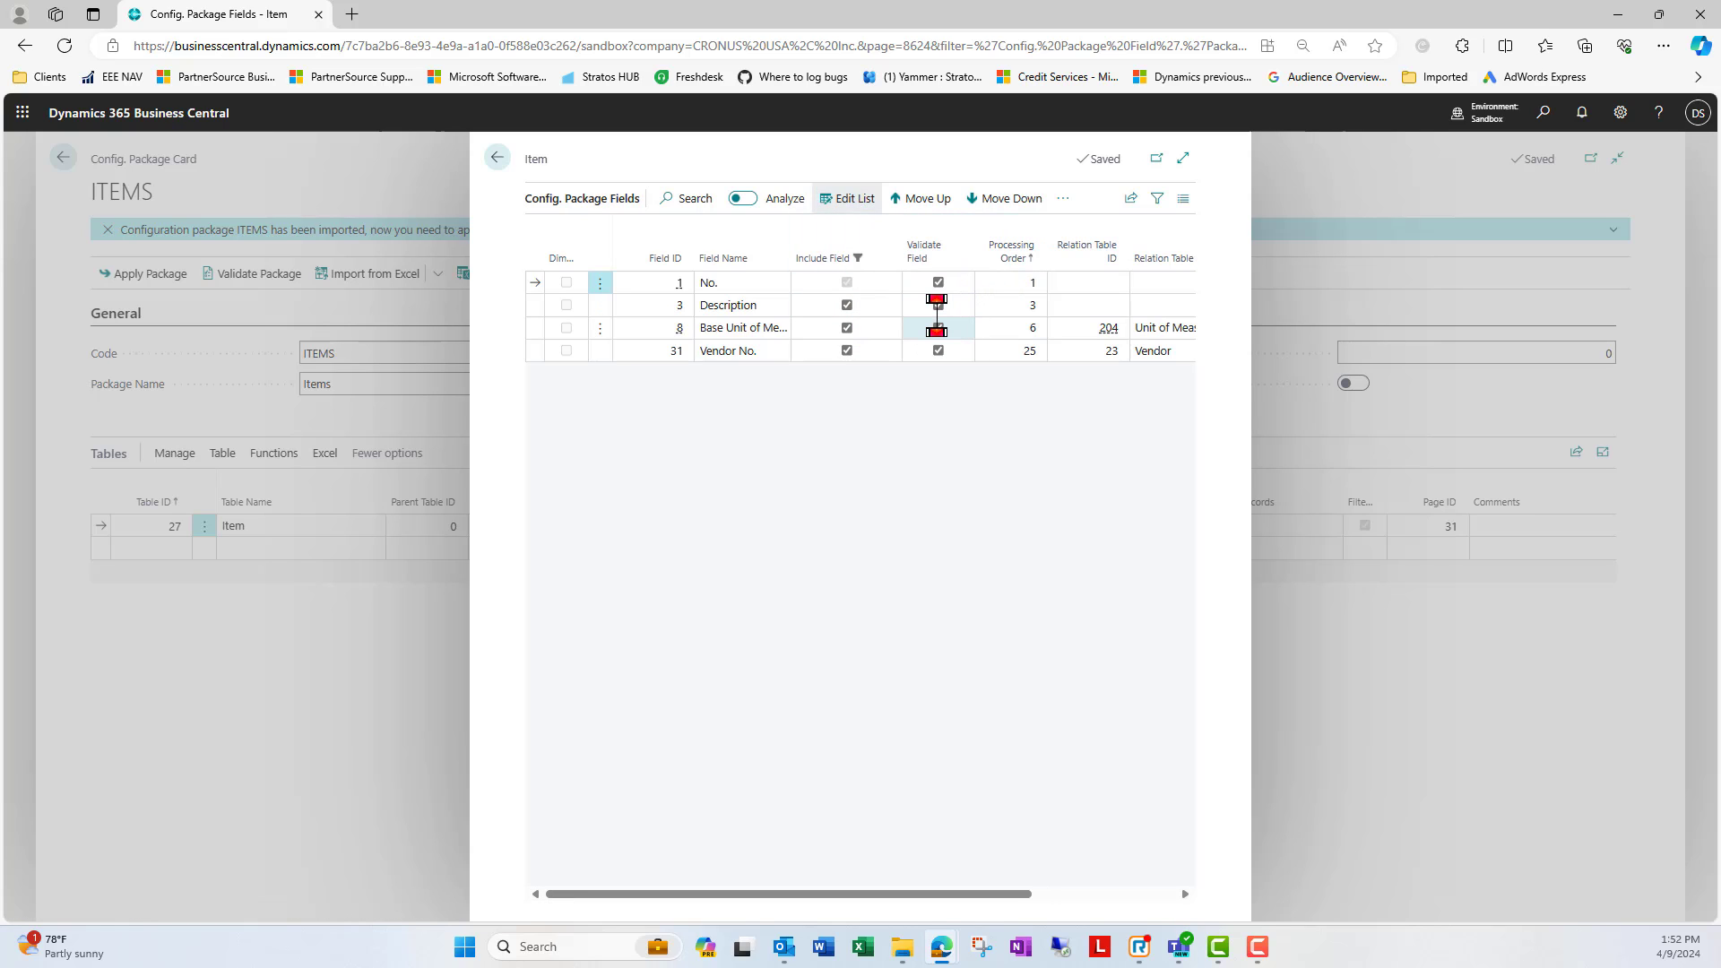
pyautogui.click(941, 306)
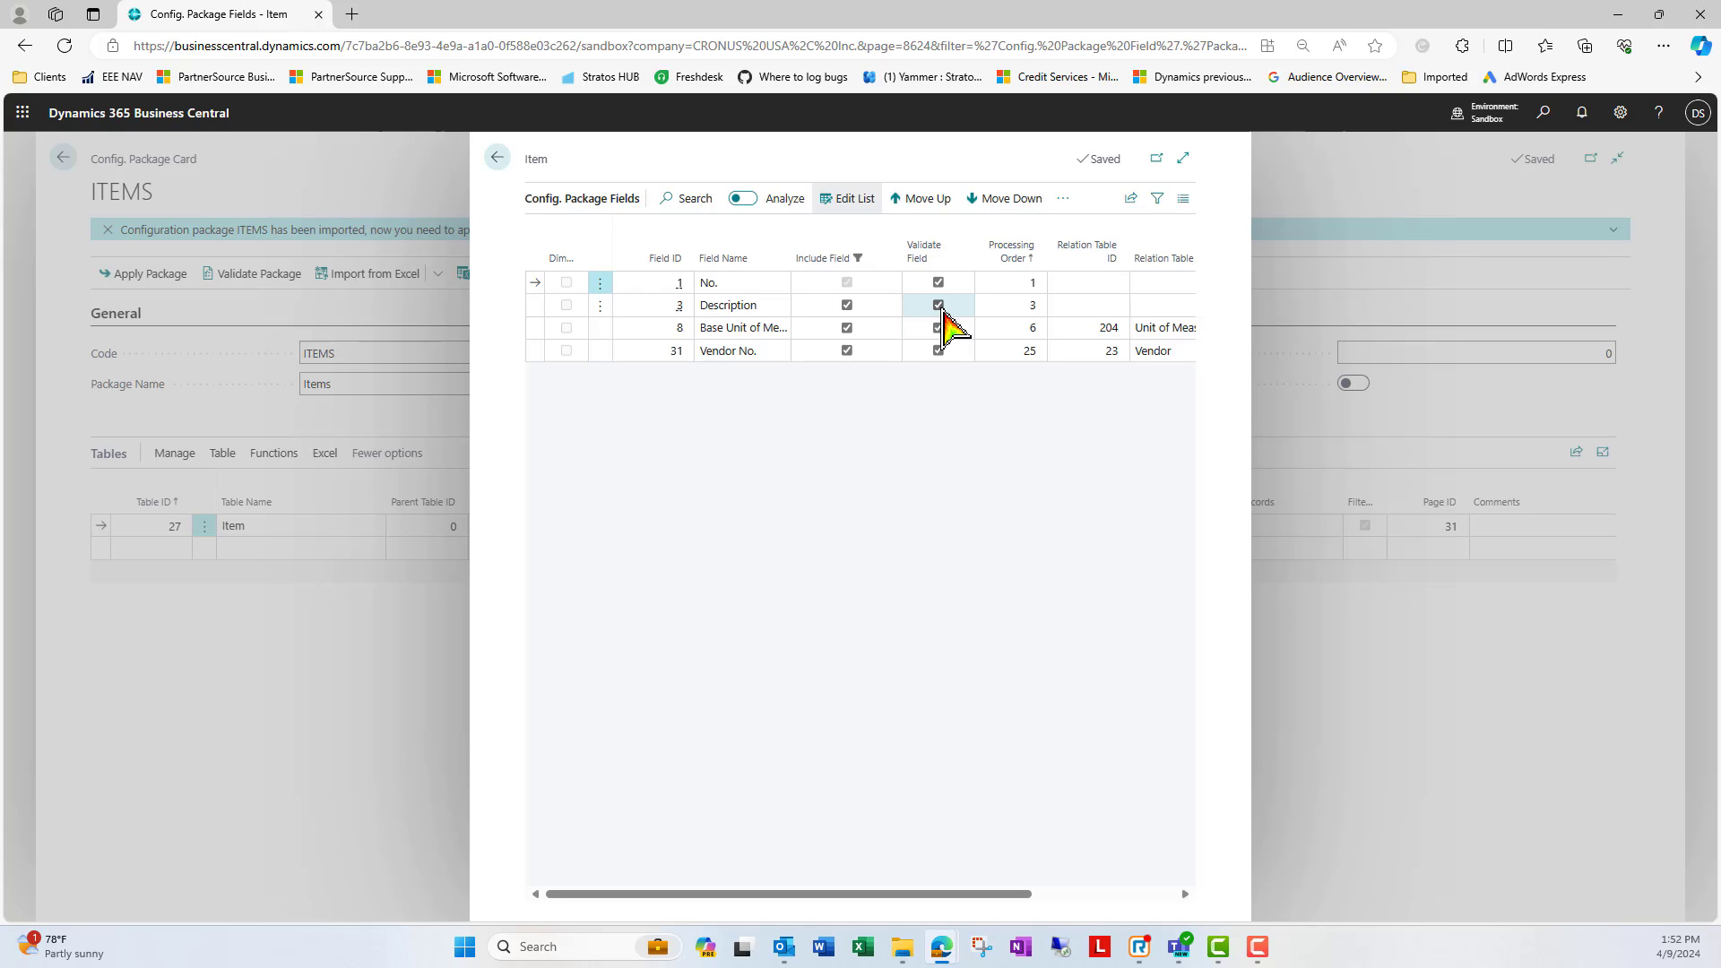
pyautogui.click(742, 311)
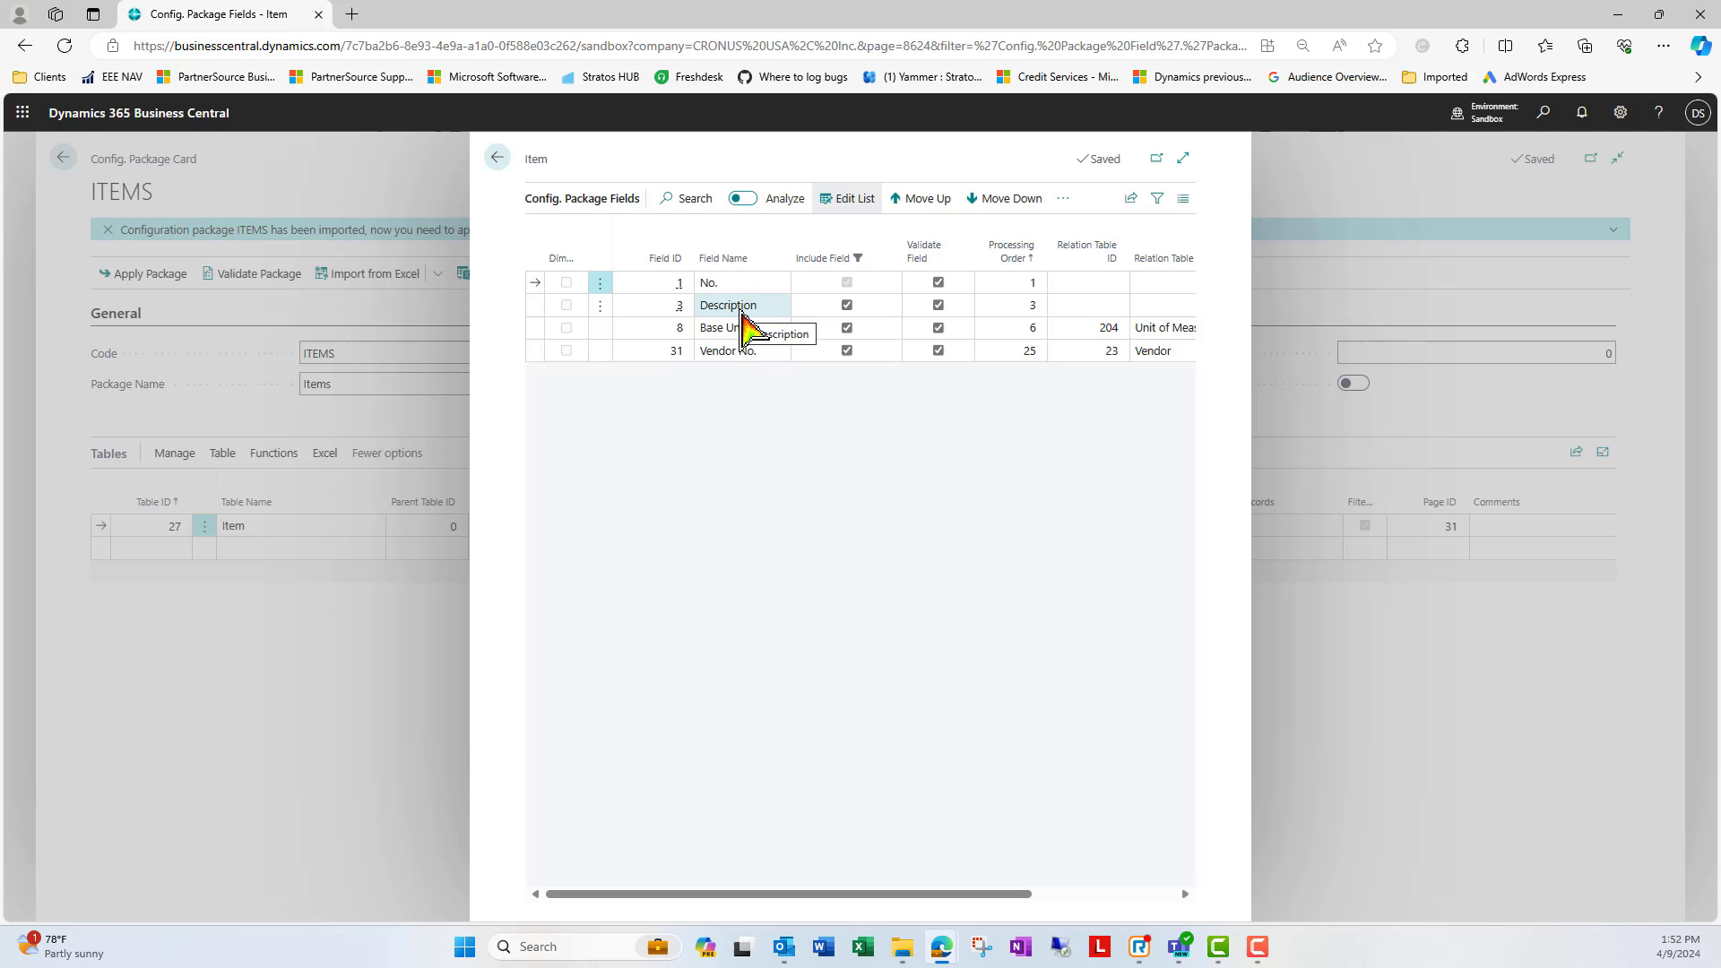
pyautogui.click(761, 331)
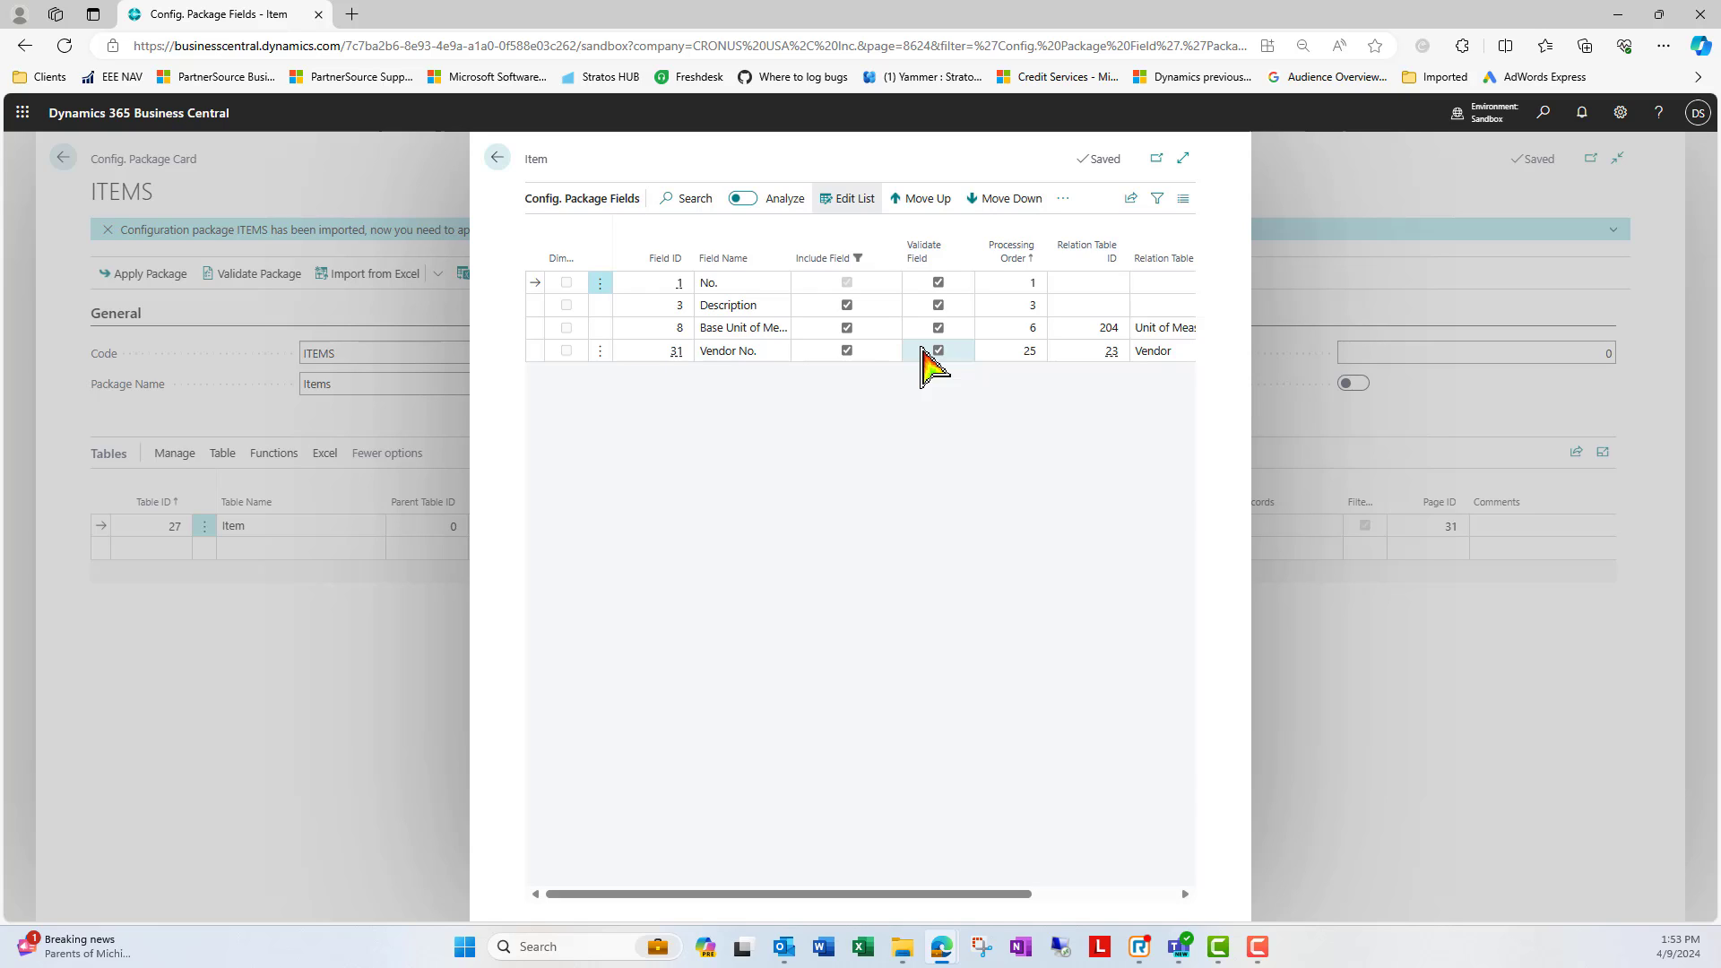
pyautogui.hotkey('ctrl', 'shift', 'F12')
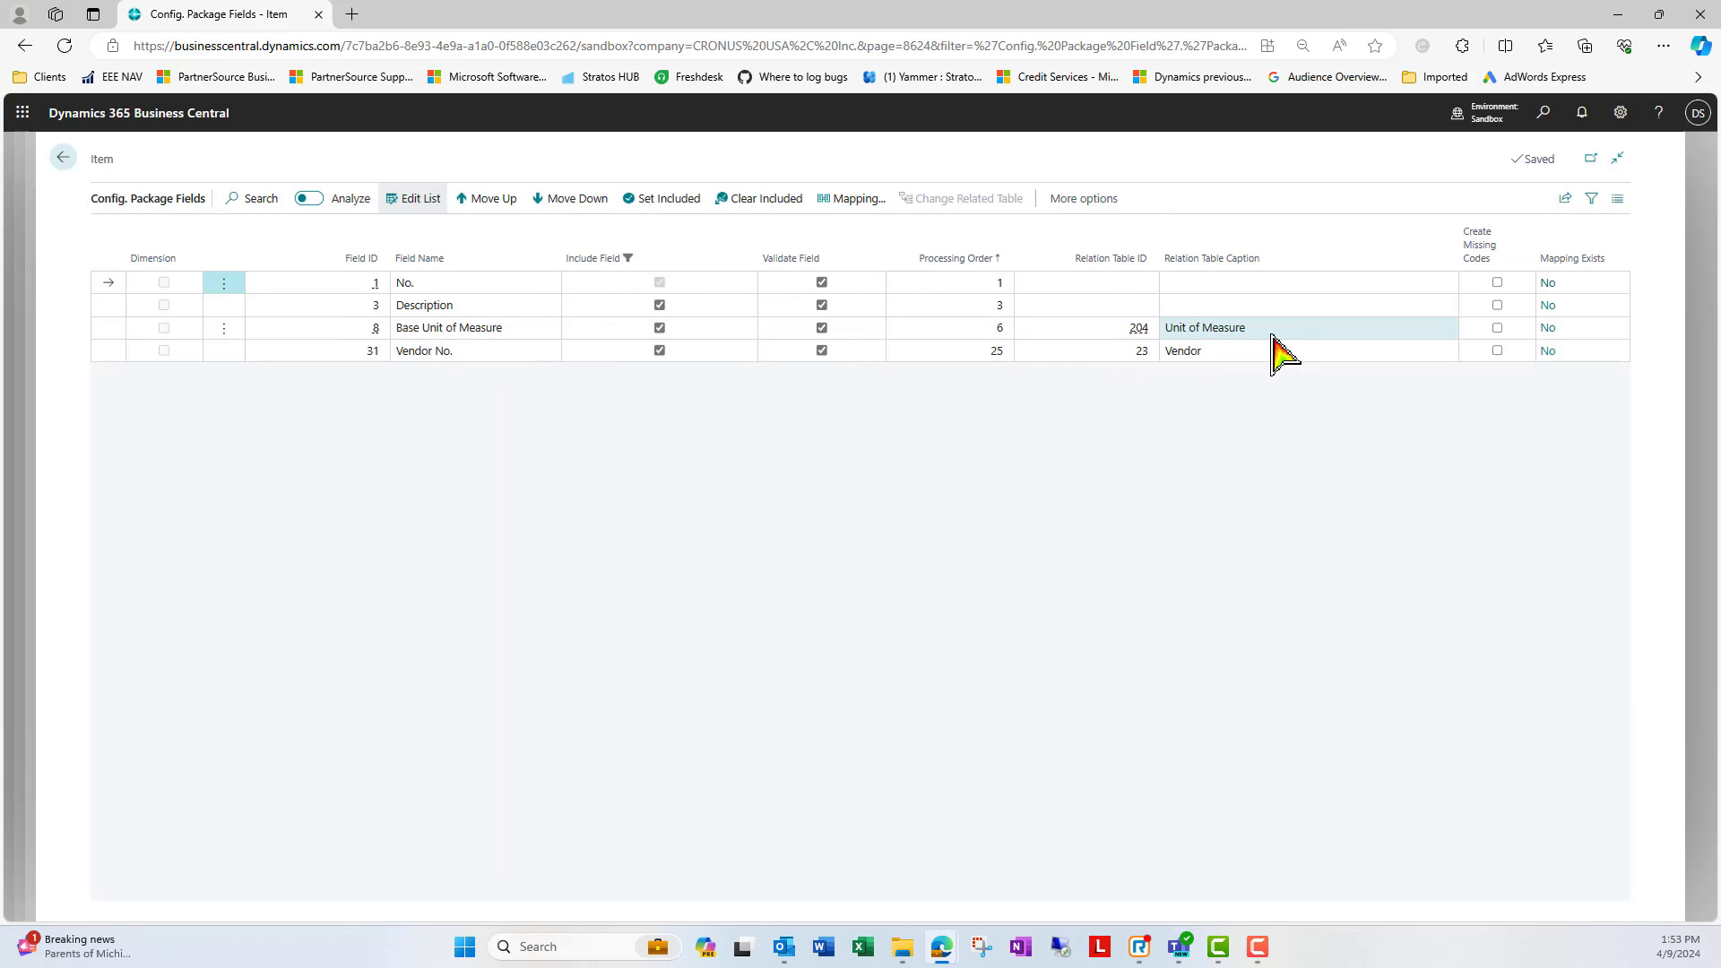
# - Tick Create Missing Codes for Base Unit of Measure and go back to the ITEMS package card
pyautogui.click(1499, 329)
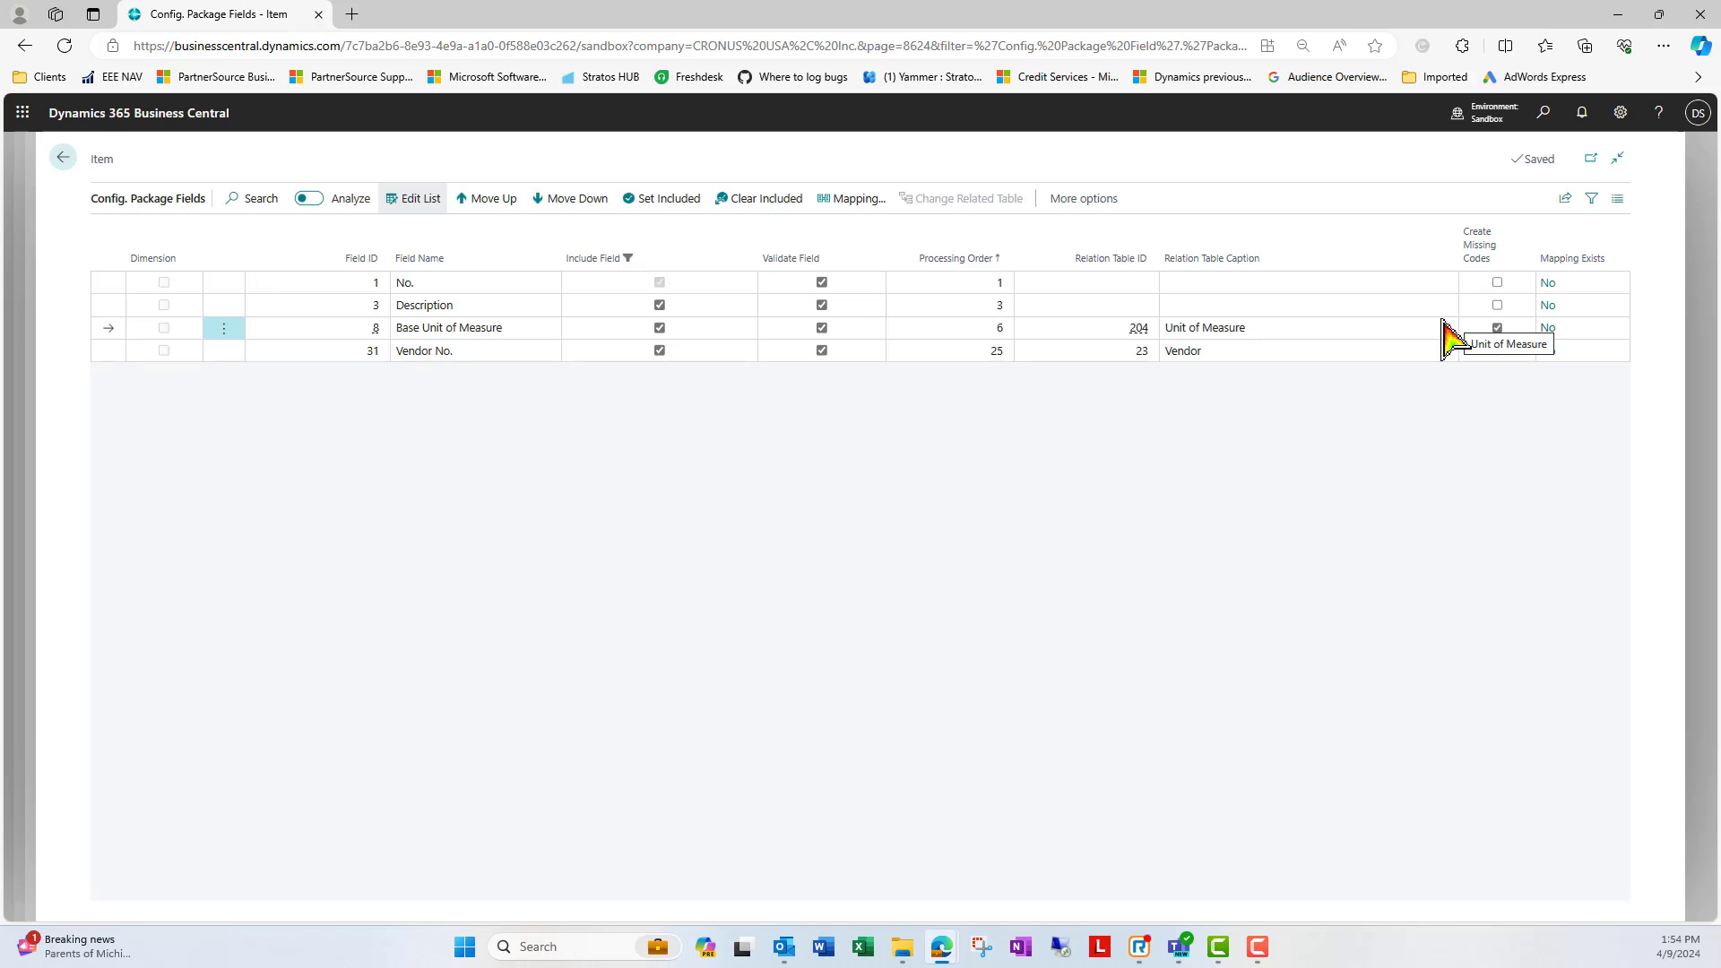
pyautogui.press('Escape')
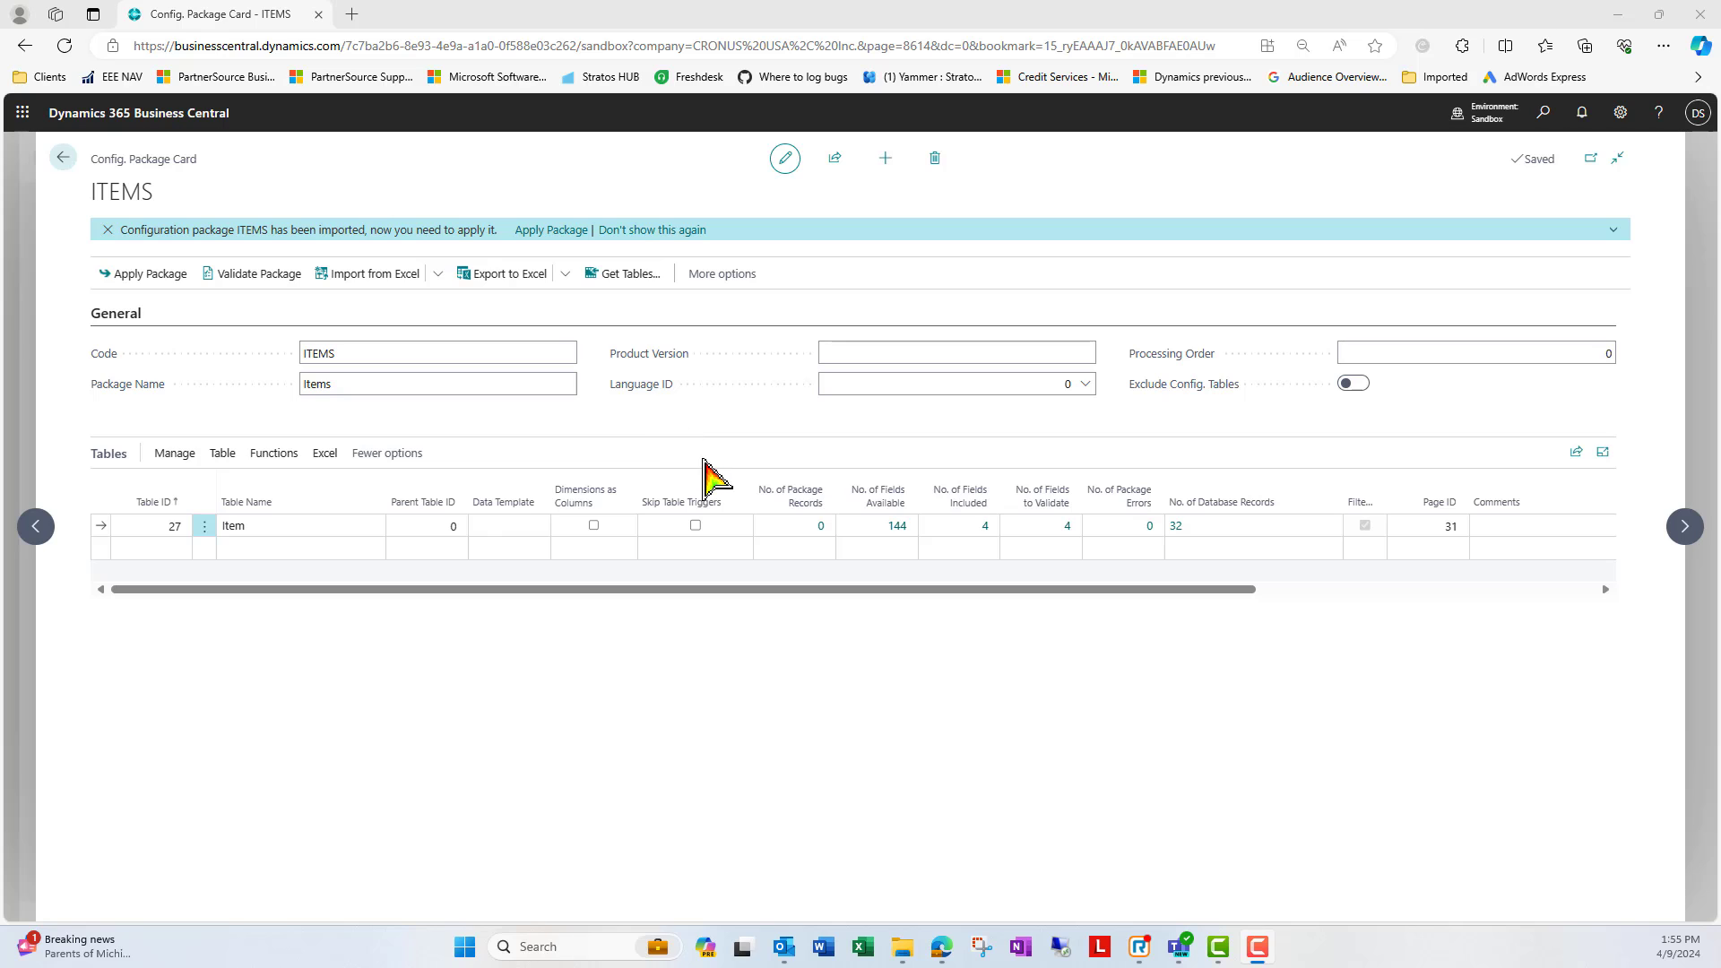
# - Include the Type field among the Item table's package fields
pyautogui.click(985, 529)
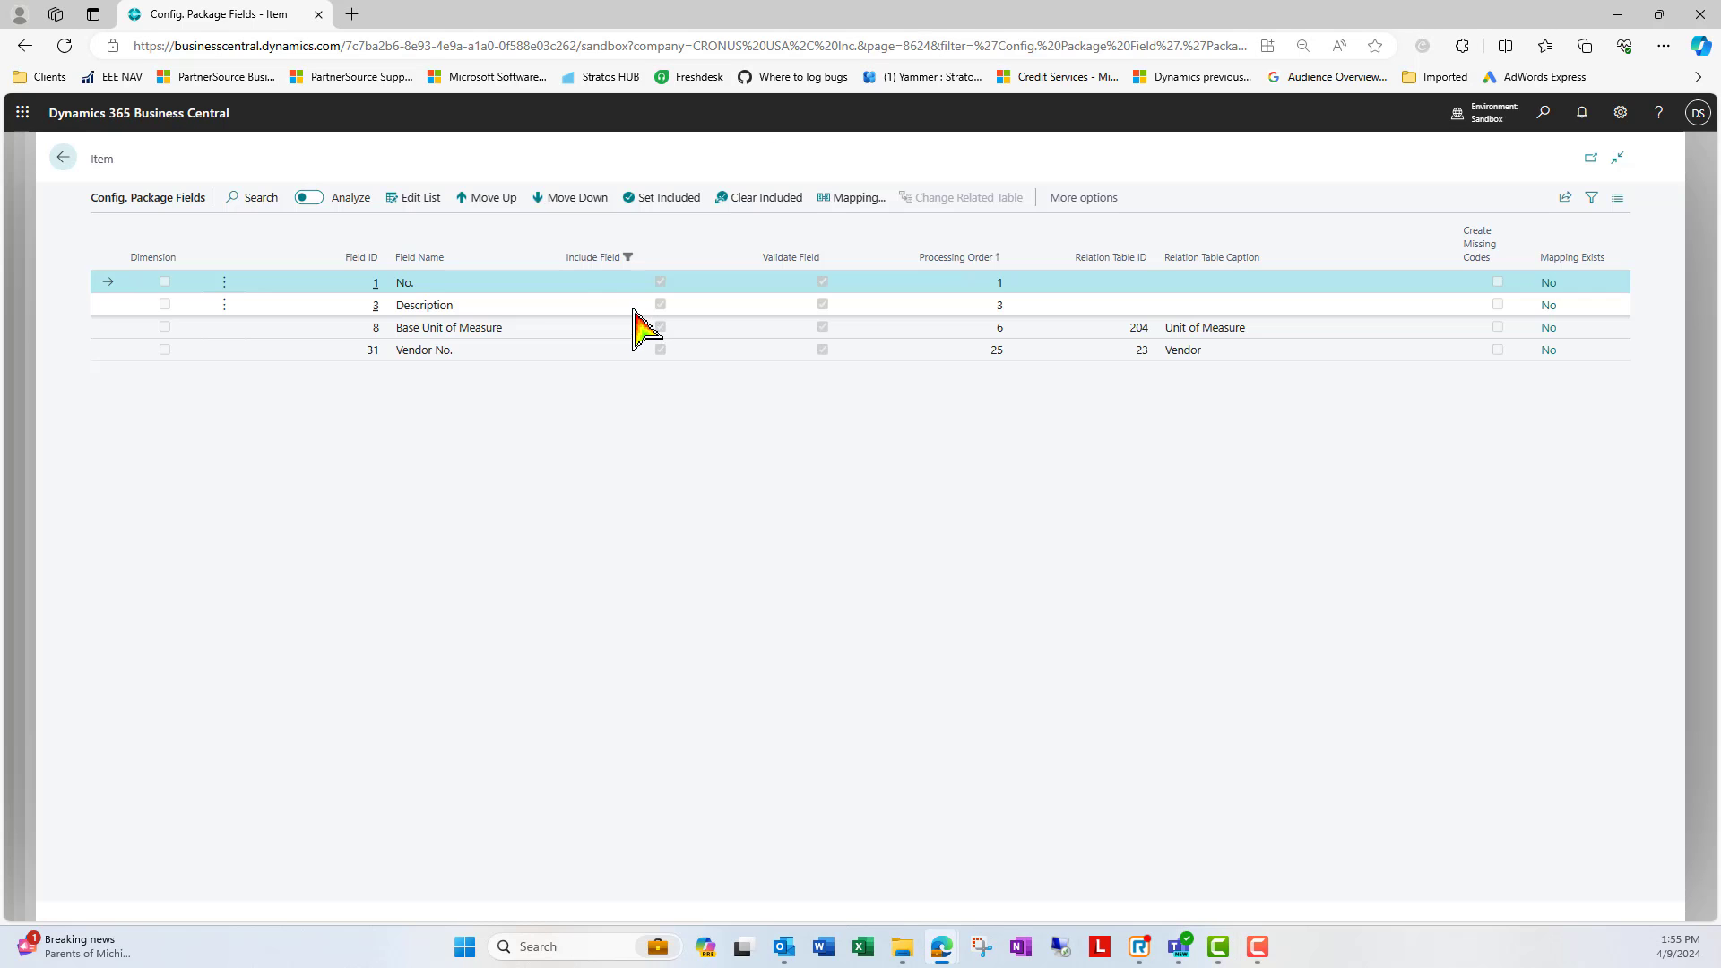
pyautogui.click(64, 159)
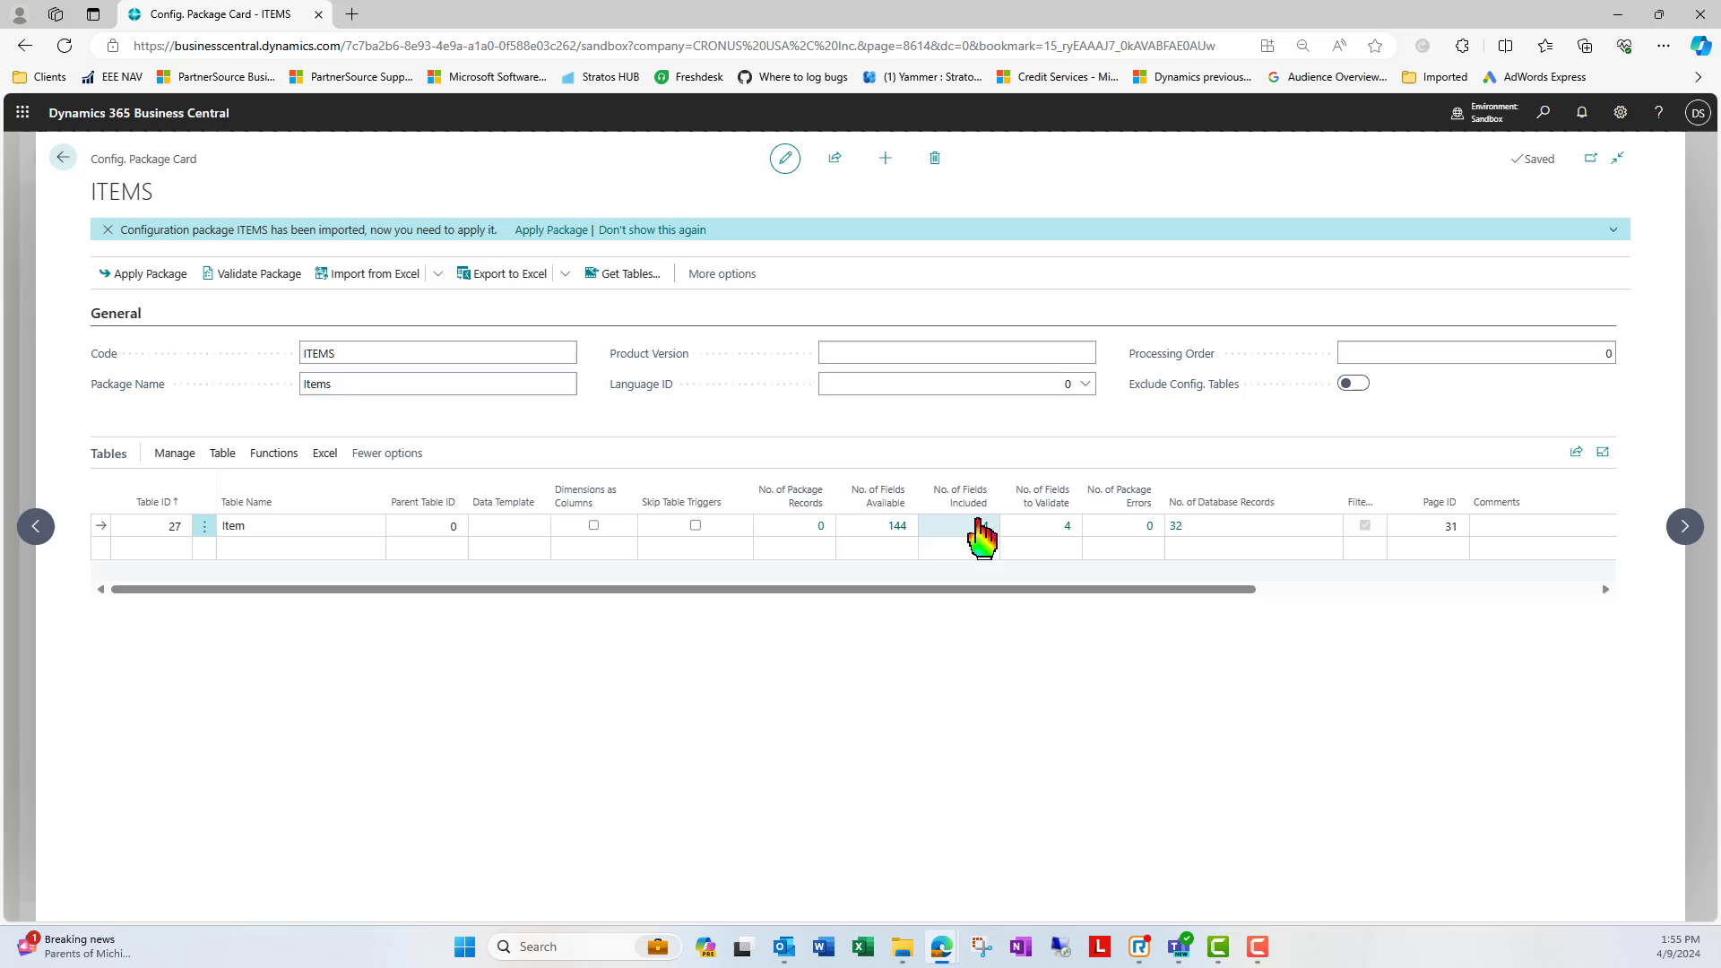
pyautogui.click(898, 527)
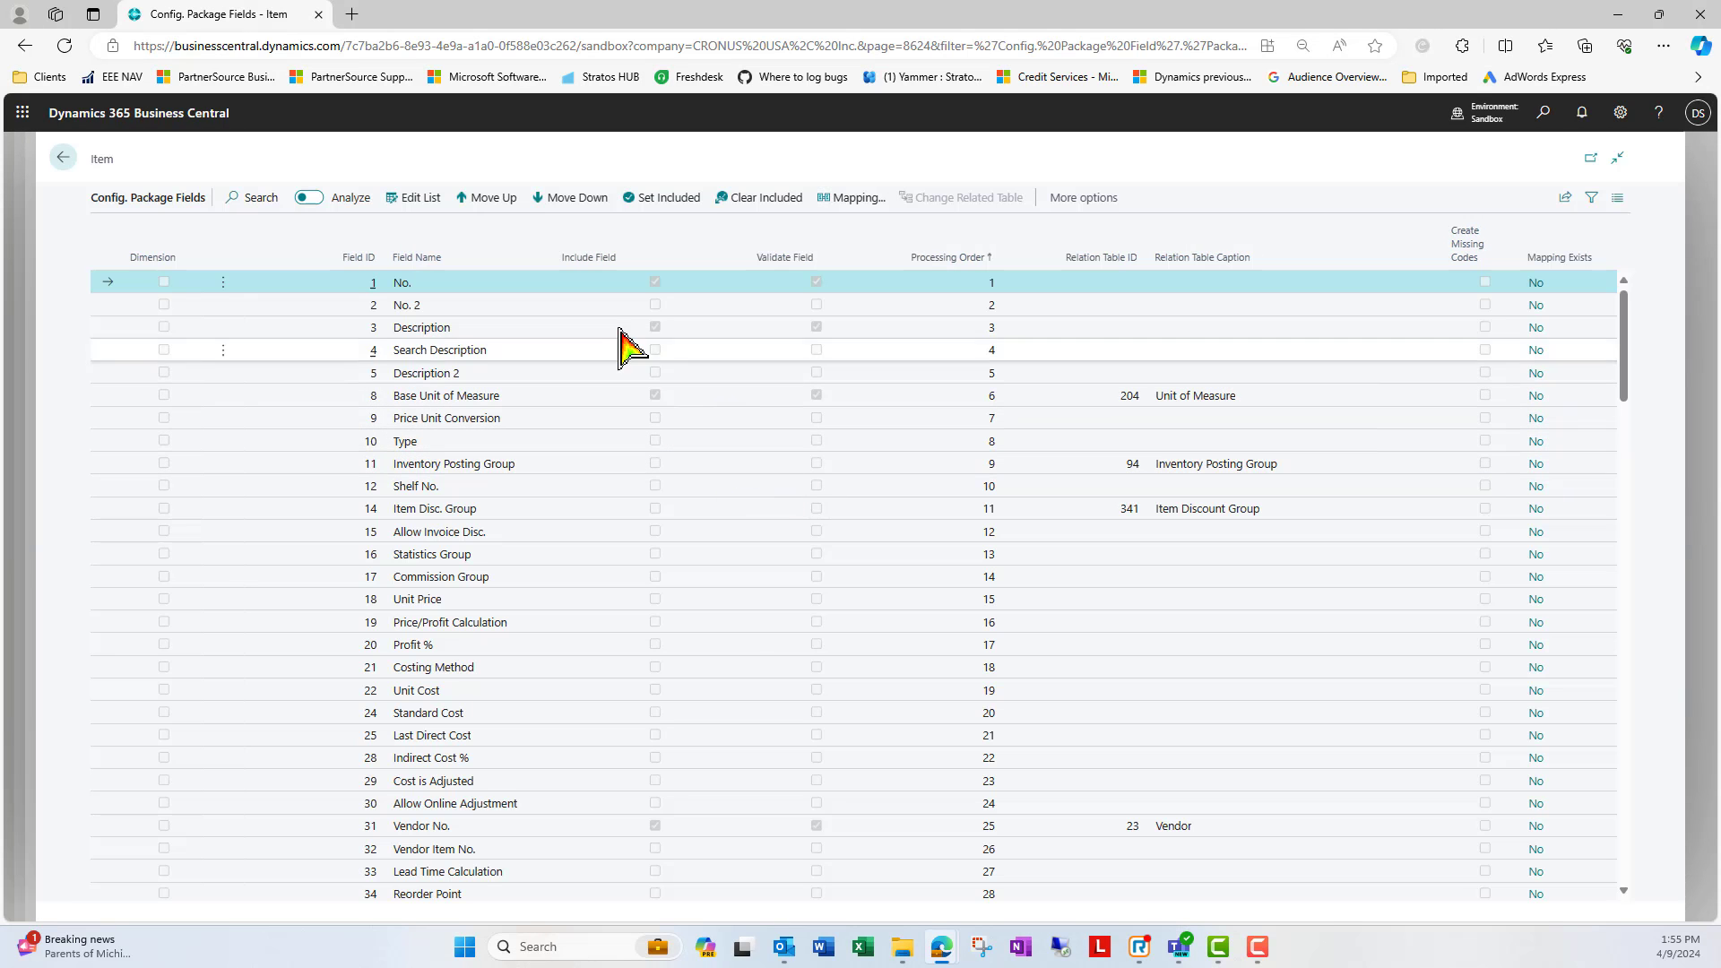
pyautogui.click(415, 198)
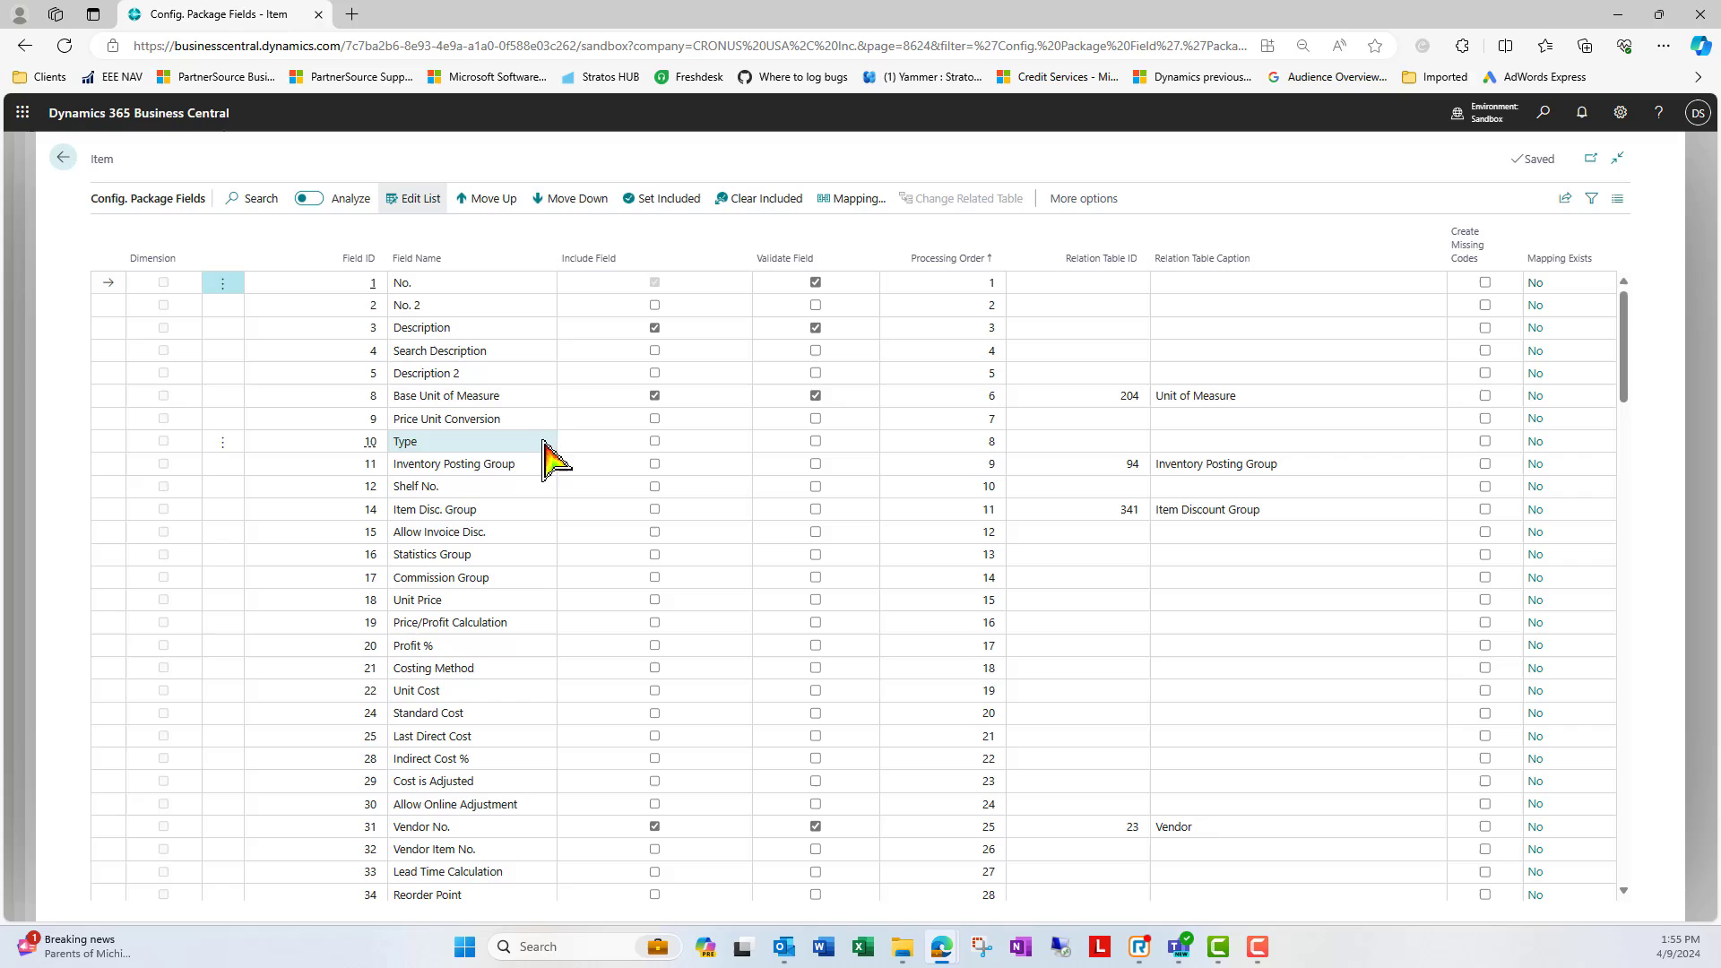
pyautogui.click(655, 442)
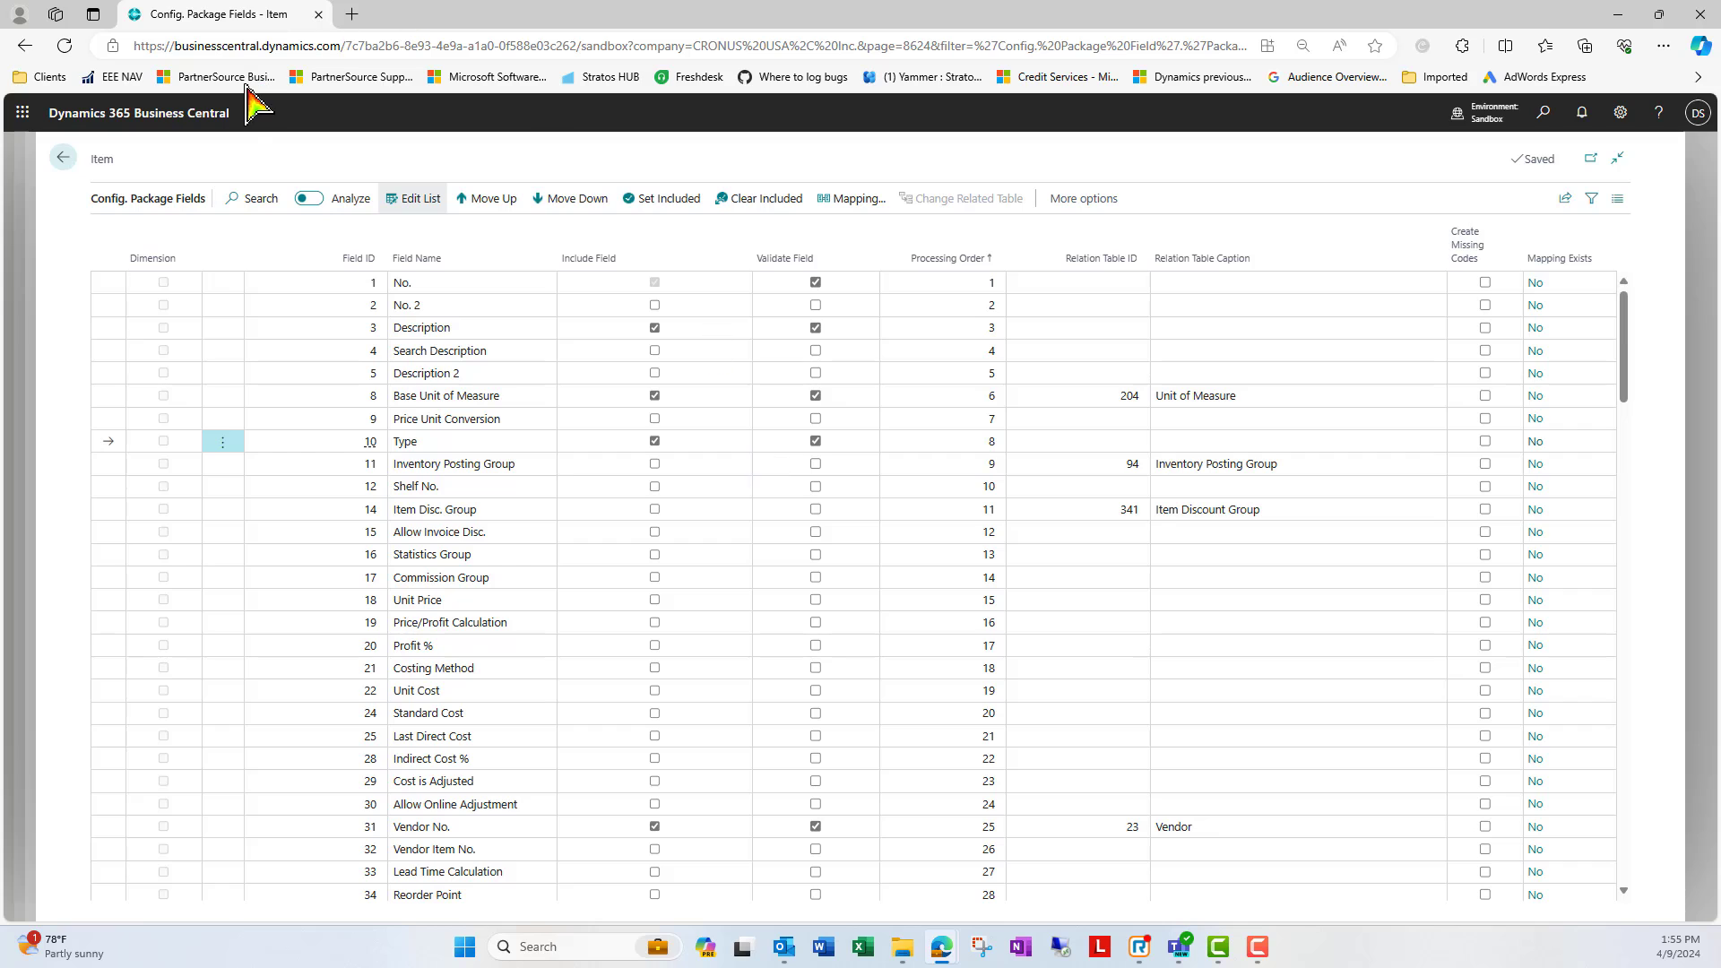
pyautogui.click(60, 157)
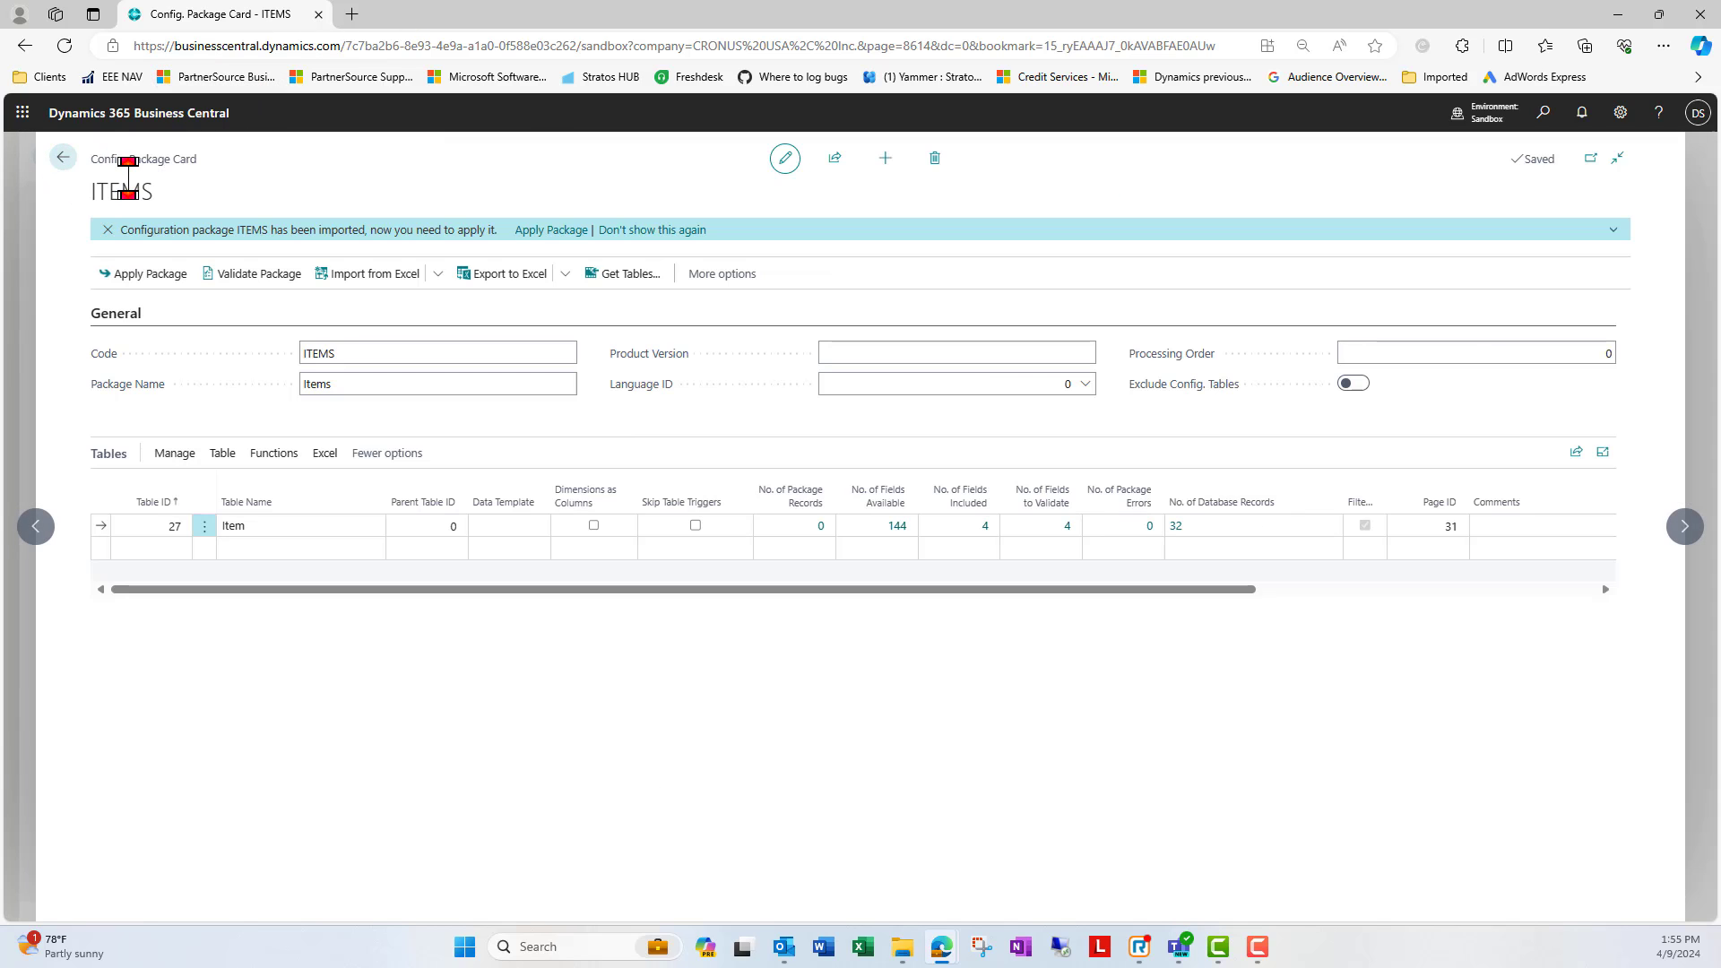
# - Export the package's Item table to Excel and open the downloaded workbook
pyautogui.click(325, 454)
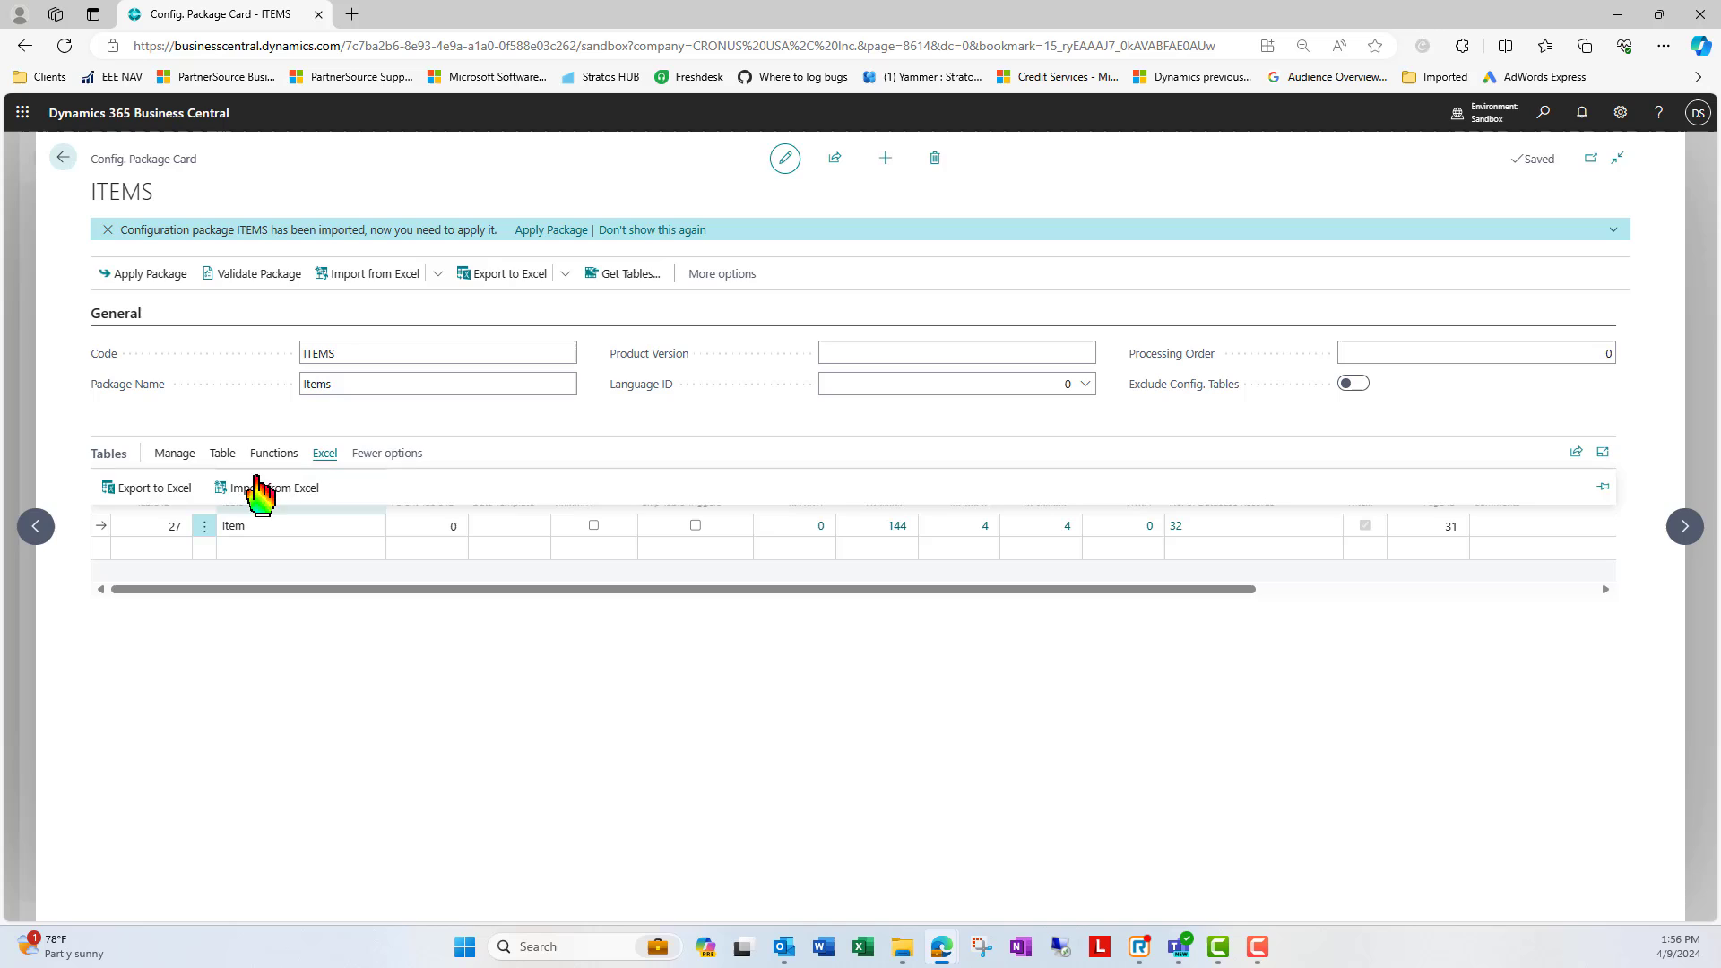
pyautogui.click(142, 488)
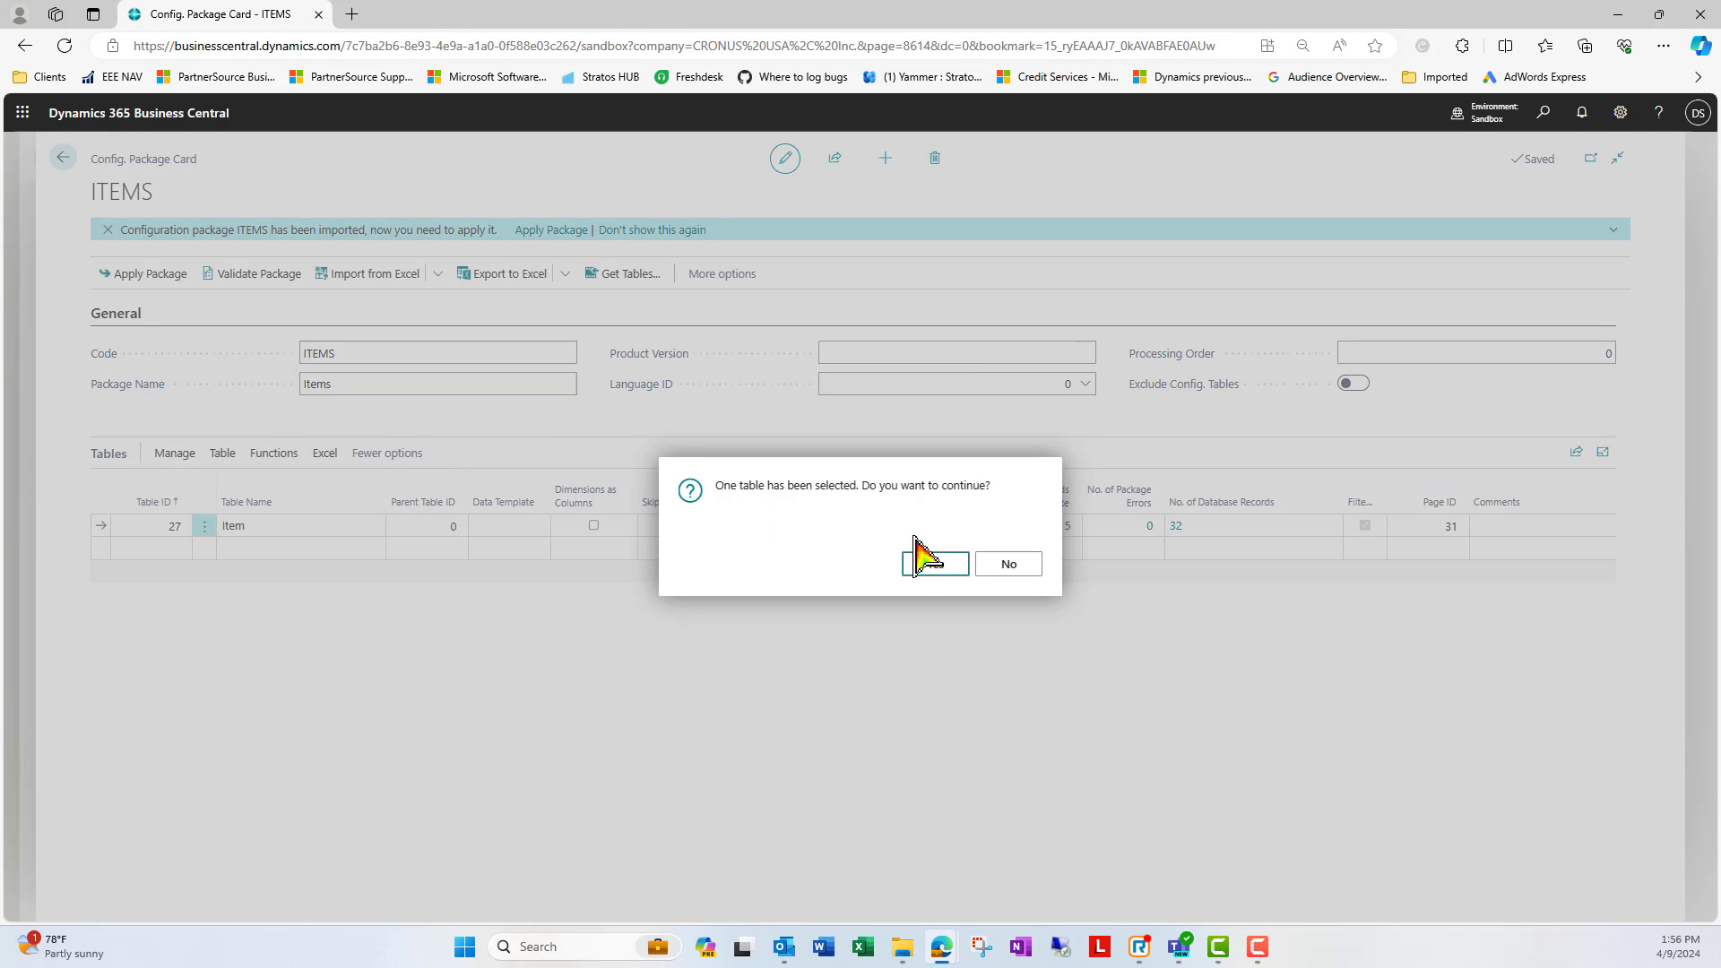
pyautogui.click(922, 565)
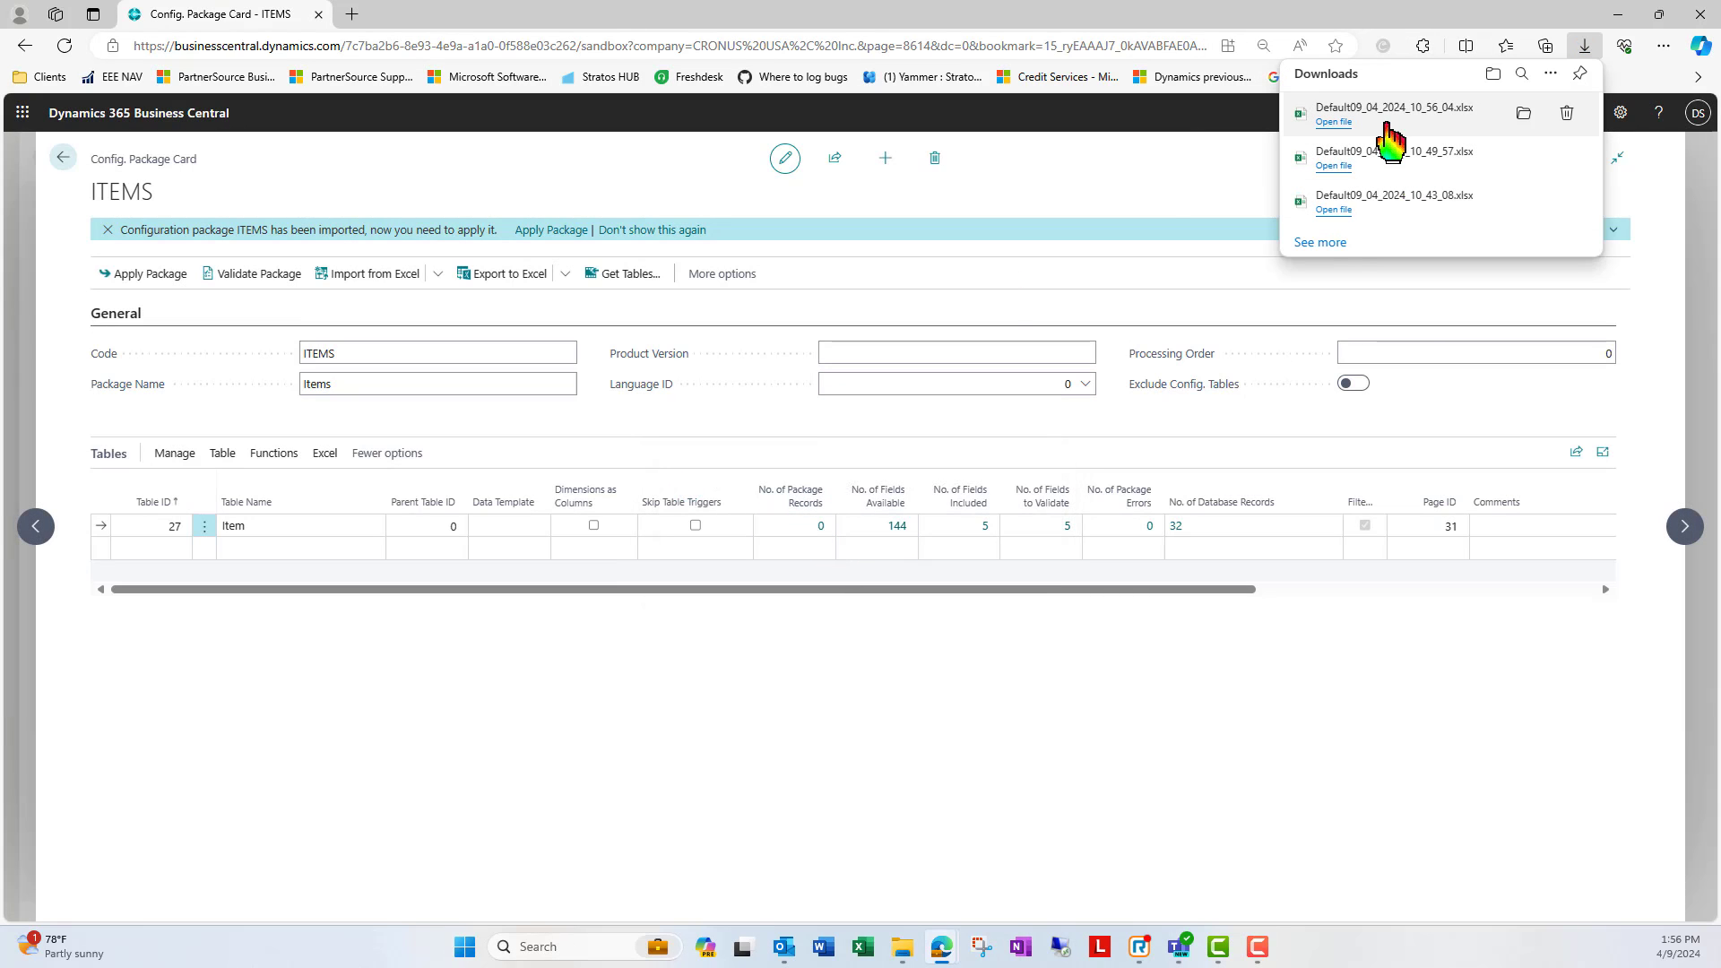
pyautogui.click(1342, 122)
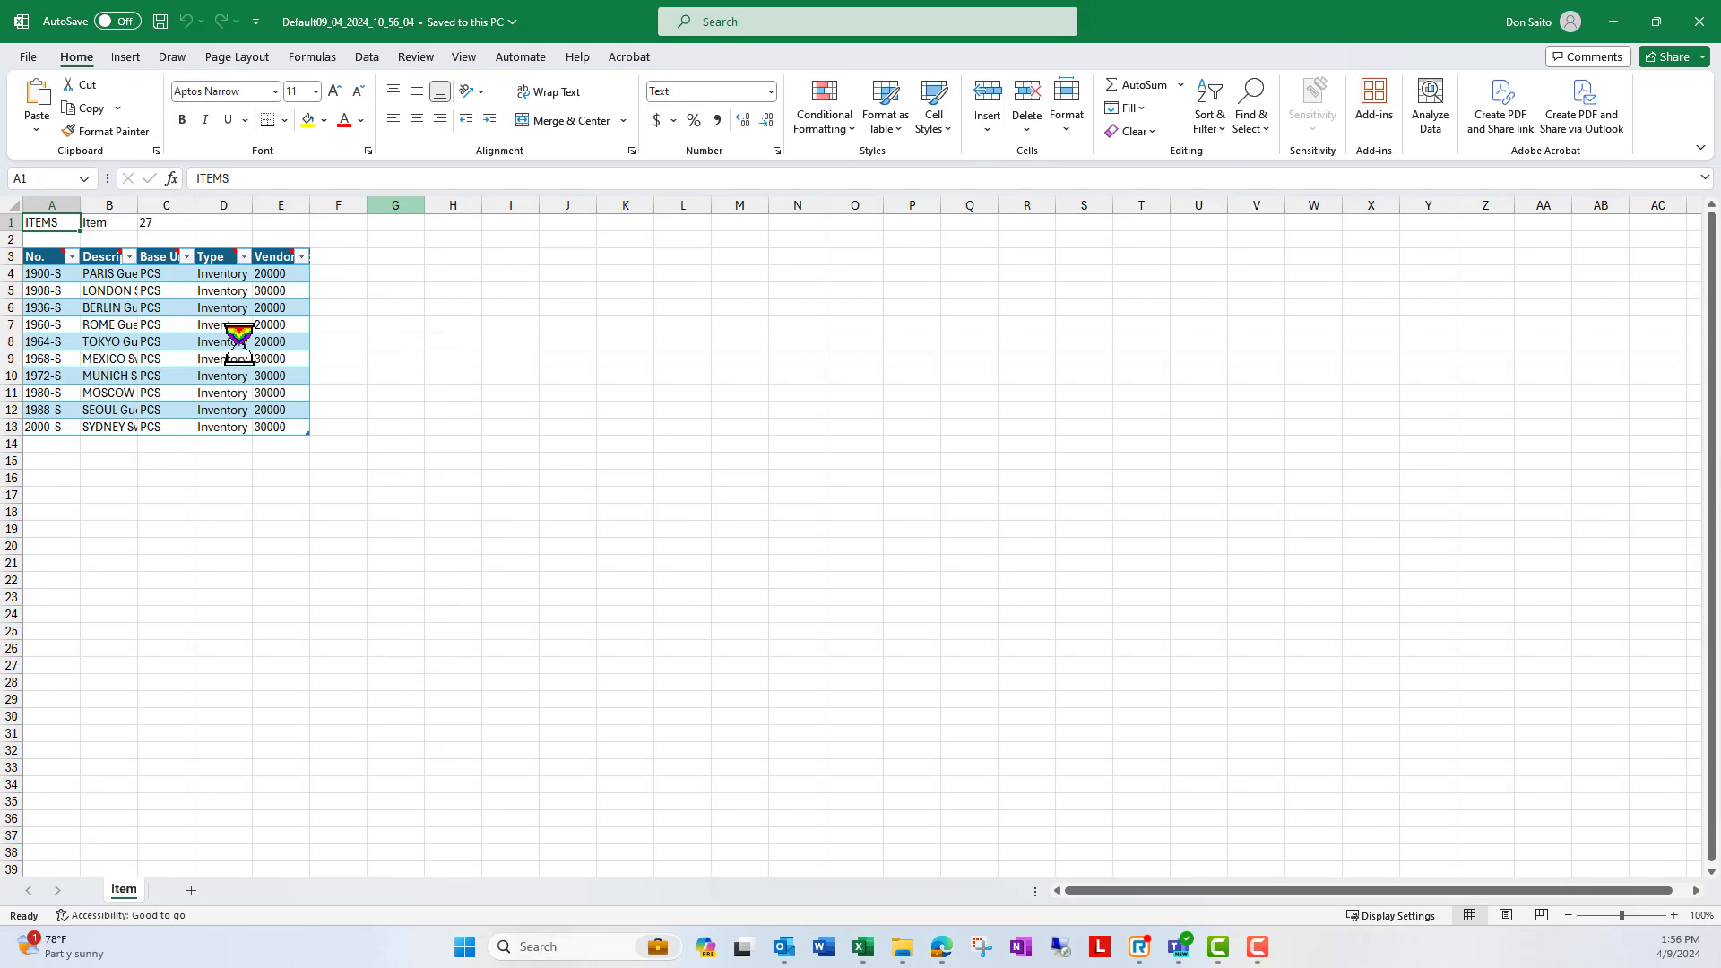
# - Widen the Description and Type columns and move to a new row below the table
pyautogui.moveTo(137, 206); pyautogui.dragTo(202, 205)
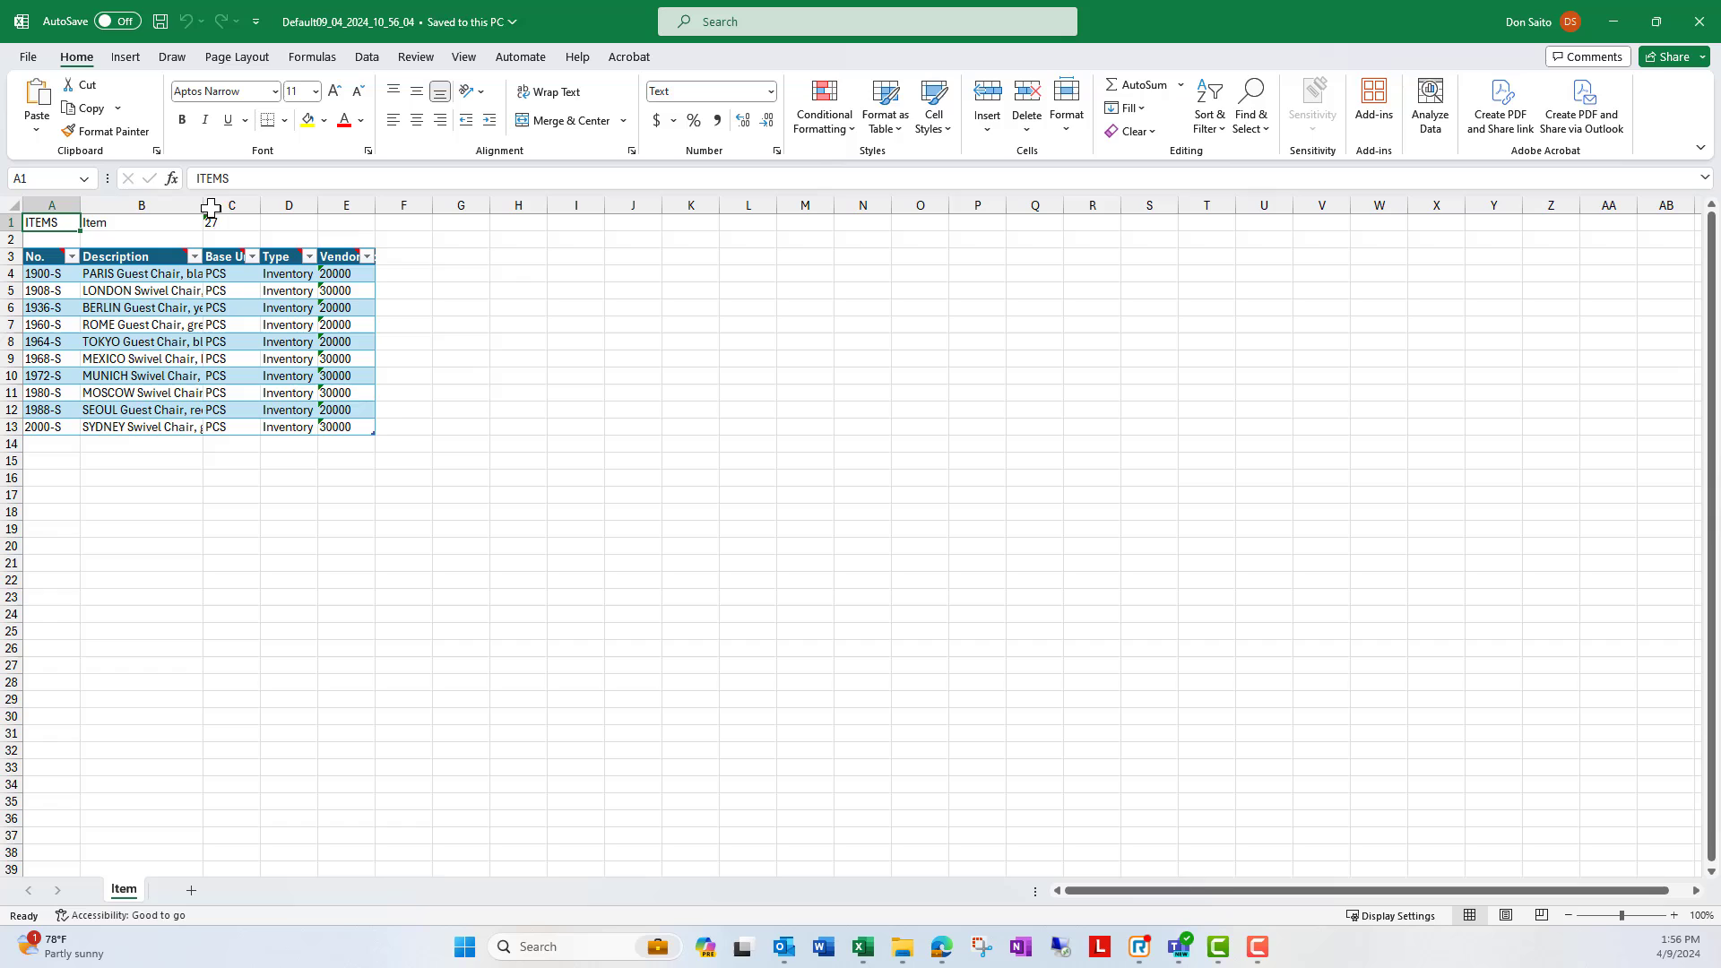
pyautogui.moveTo(319, 205); pyautogui.dragTo(453, 201)
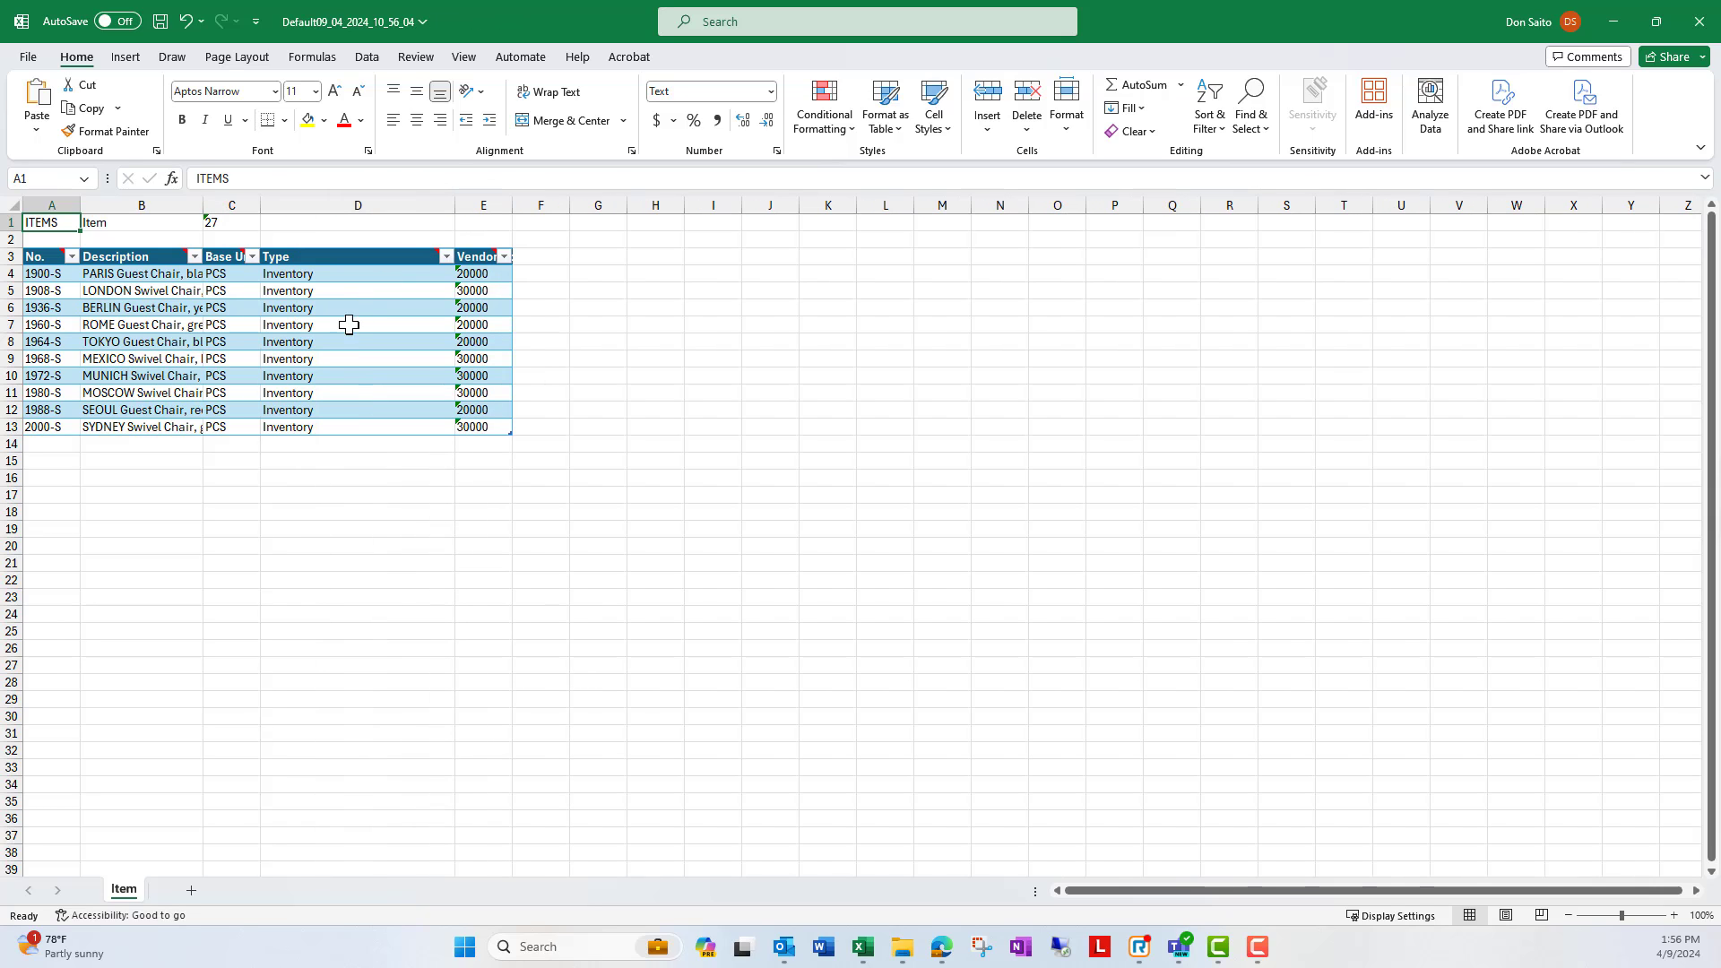
pyautogui.click(344, 429)
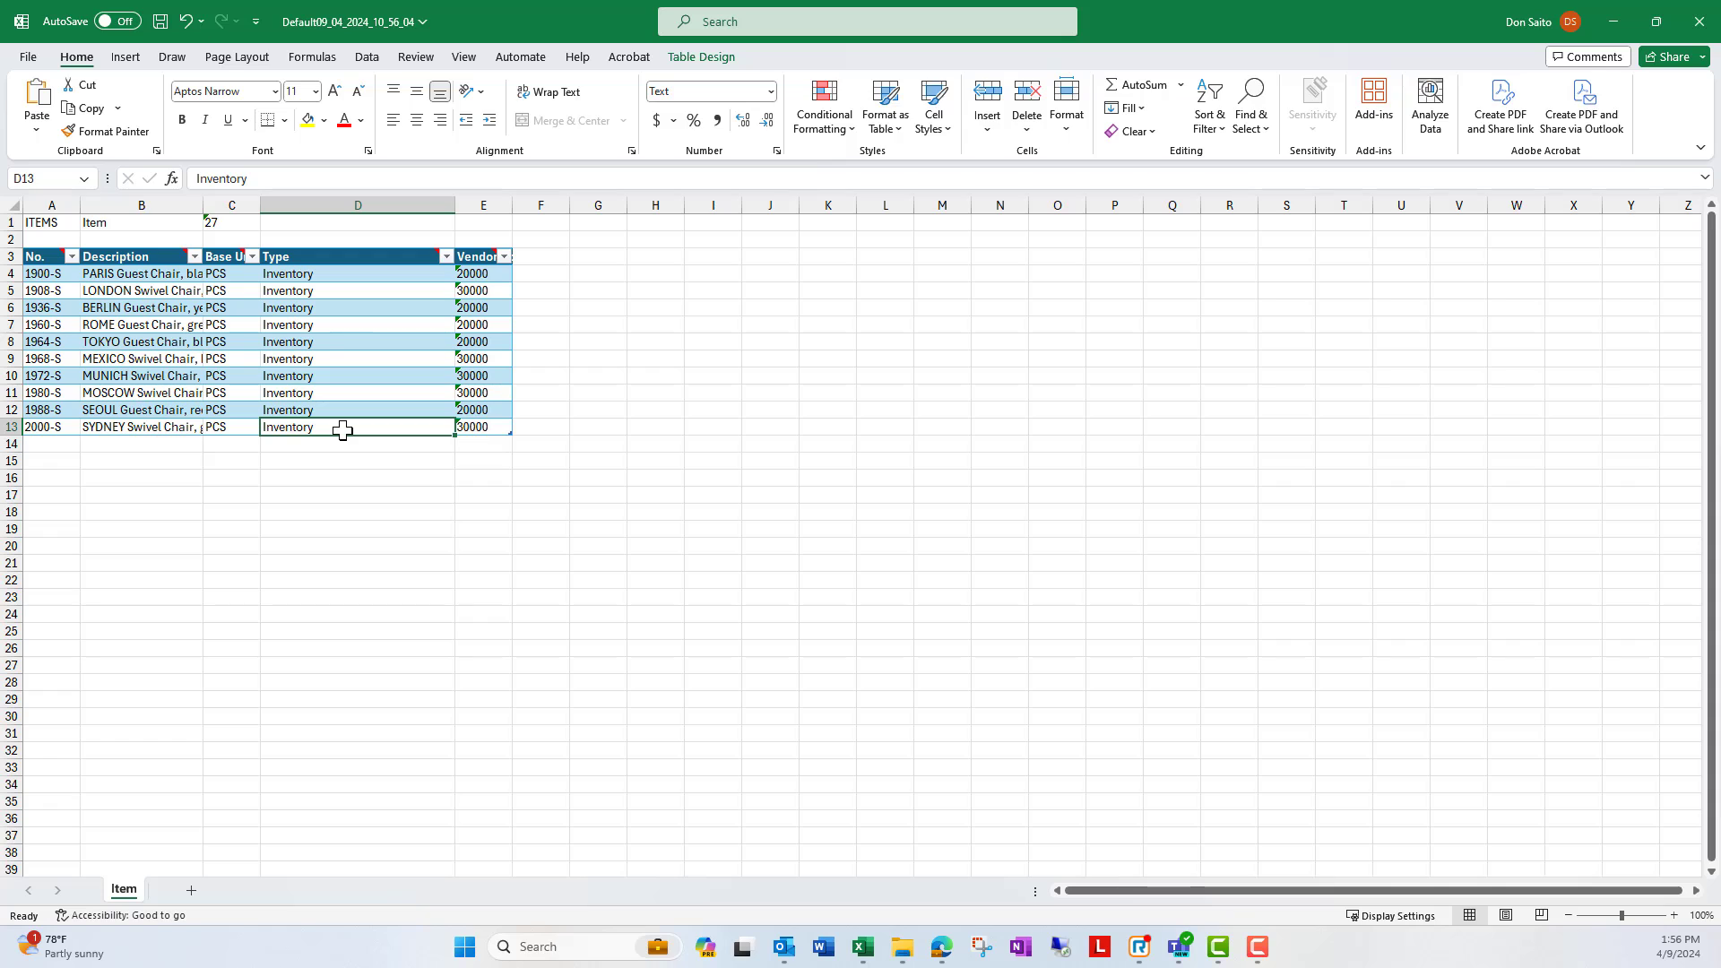
pyautogui.press('Down')
pyautogui.press('Left')
pyautogui.press('Left')
pyautogui.press('Left')
# - Enter item 3999, description 'test', unit PCS, Type blue, then save and close the workbook
pyautogui.write('3999')
pyautogui.press('Tab')
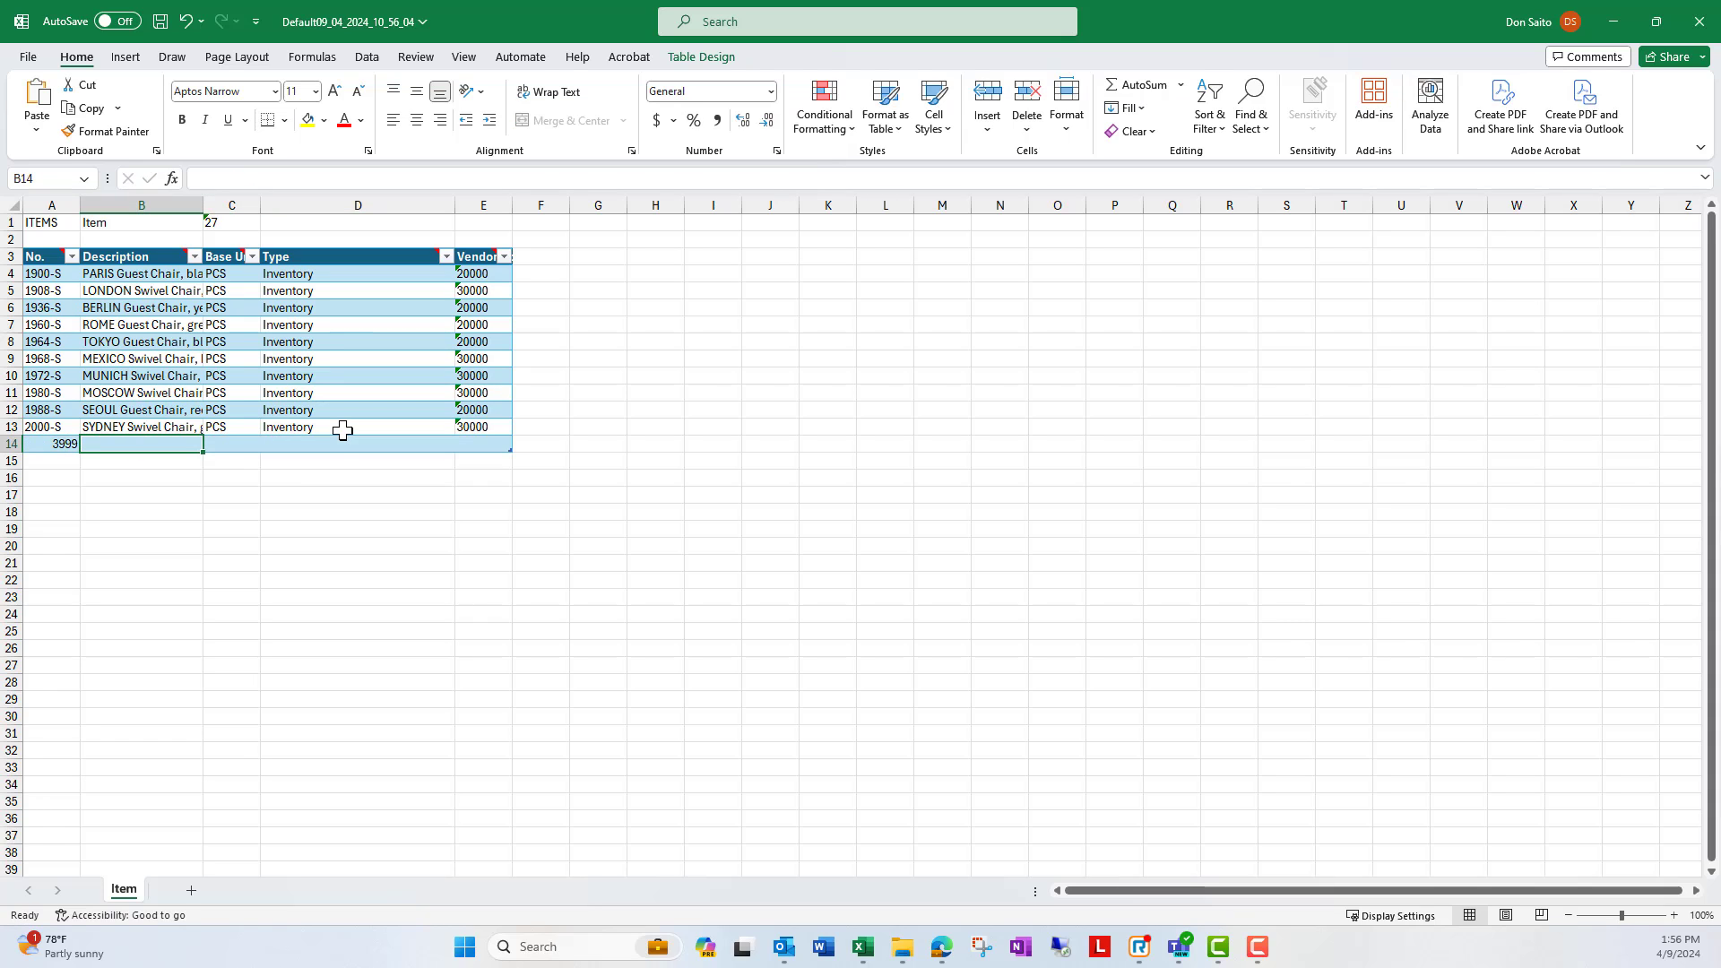
pyautogui.write('test')
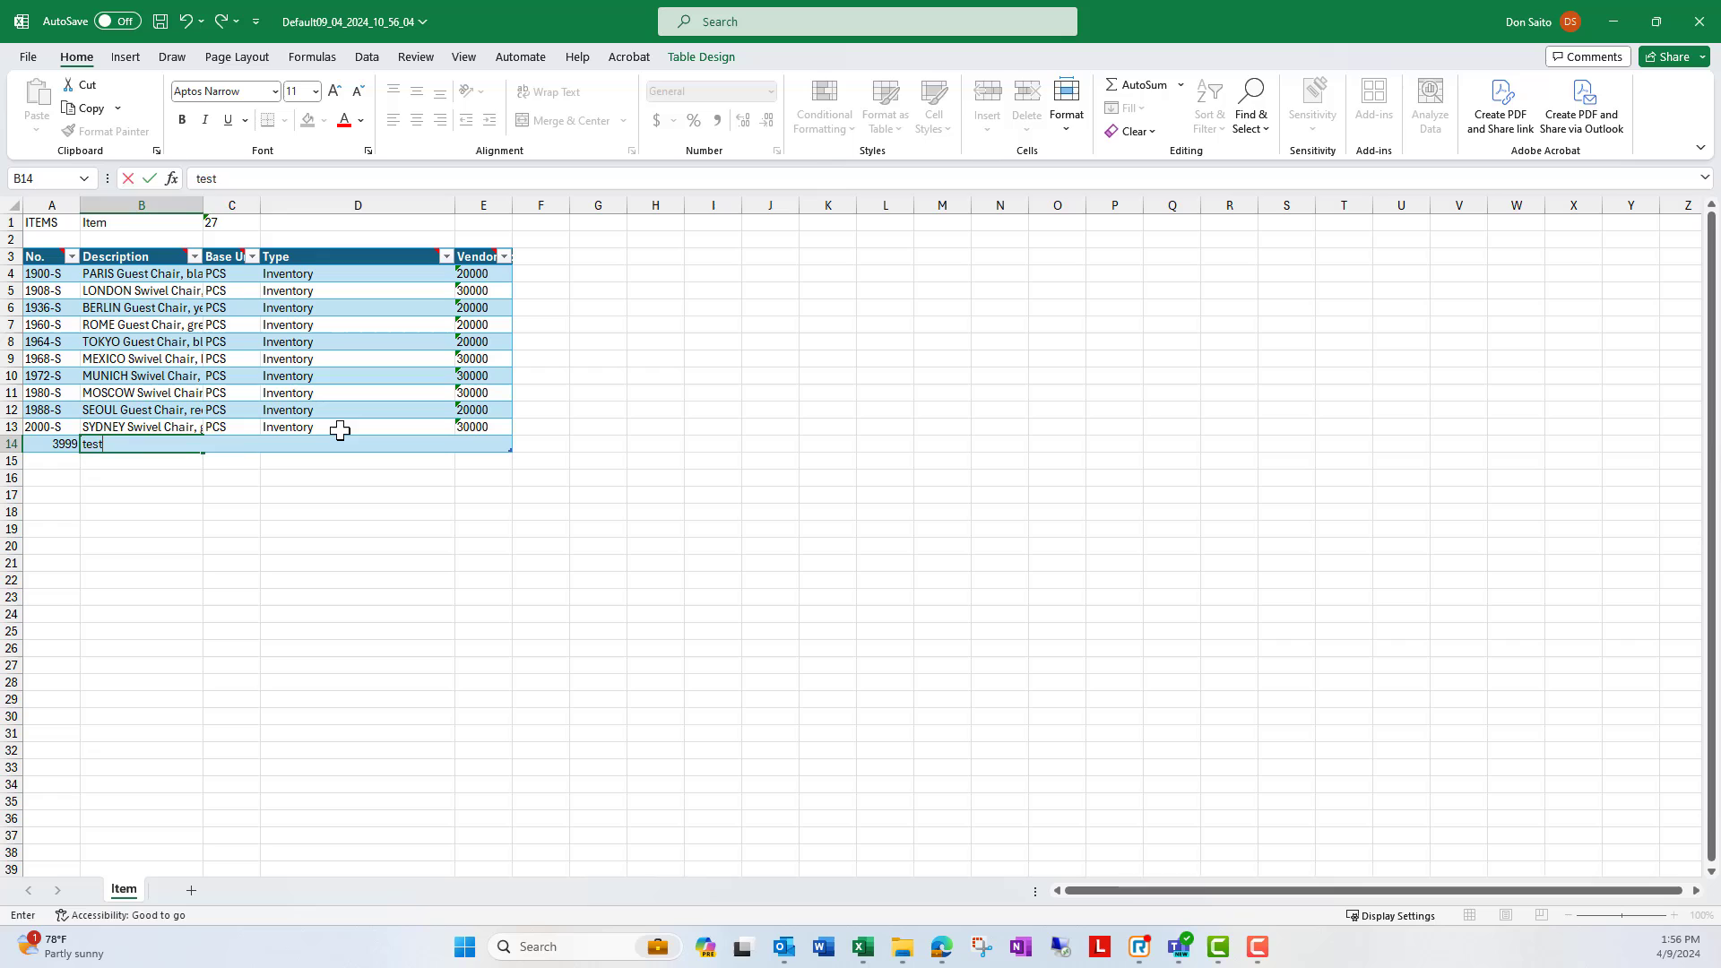
pyautogui.press('Tab')
pyautogui.write('PCS')
pyautogui.press('Tab')
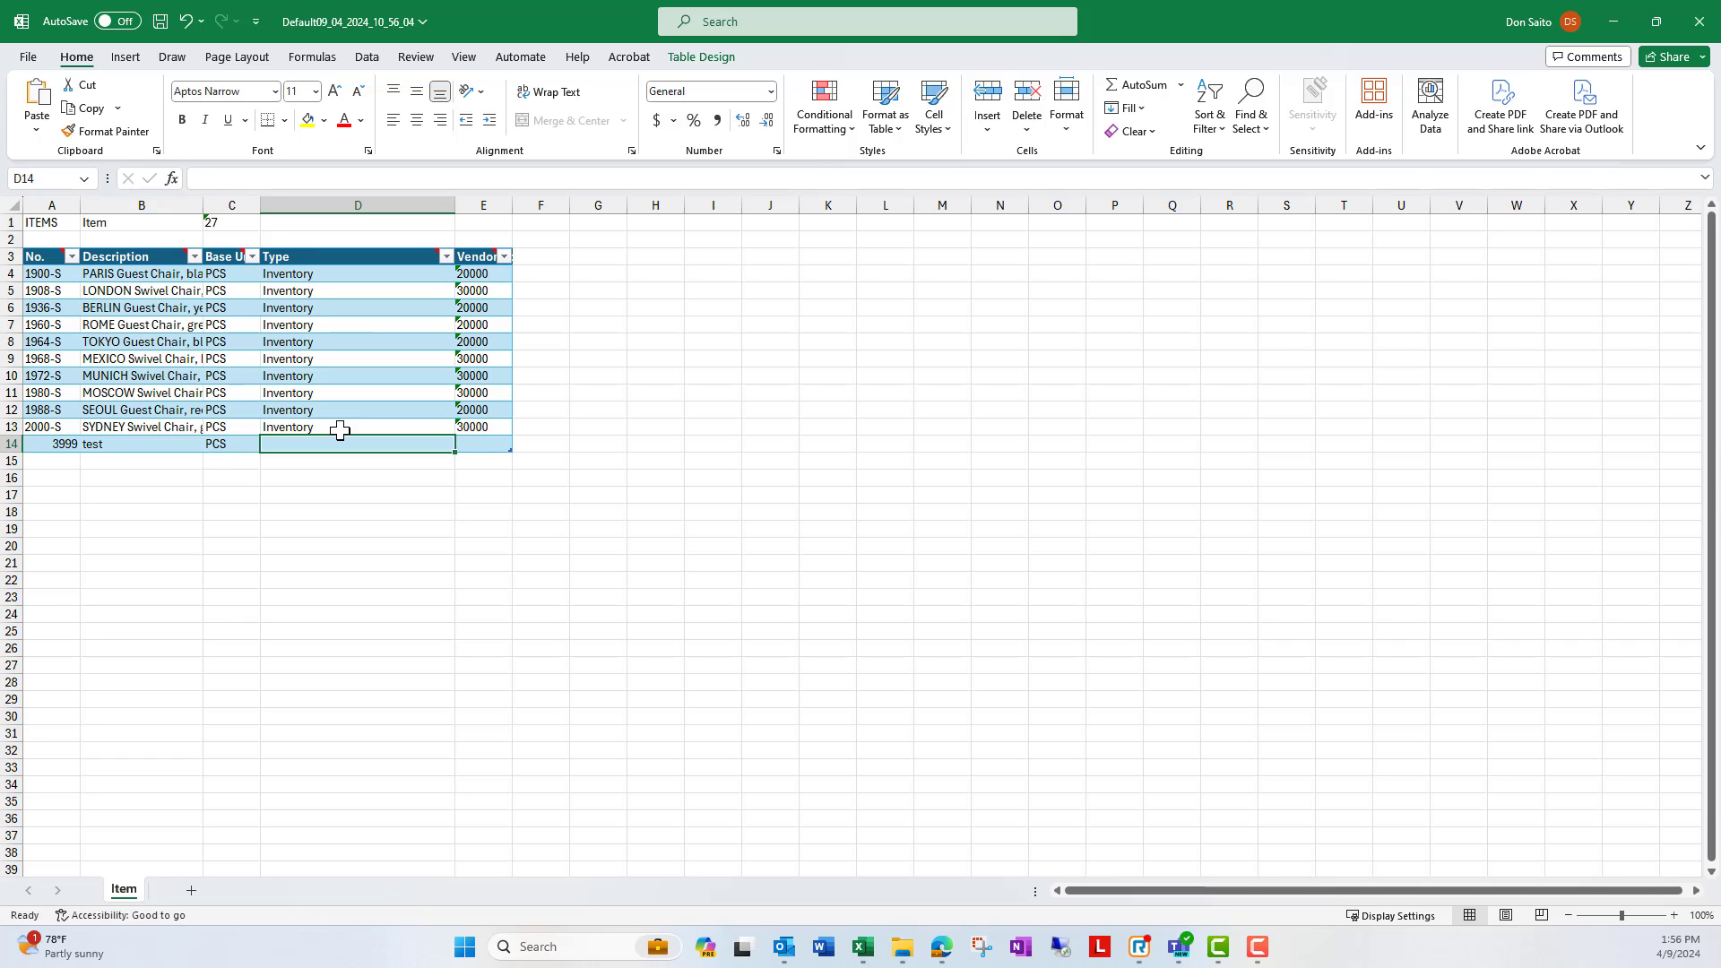
pyautogui.write('blue')
pyautogui.press('Tab')
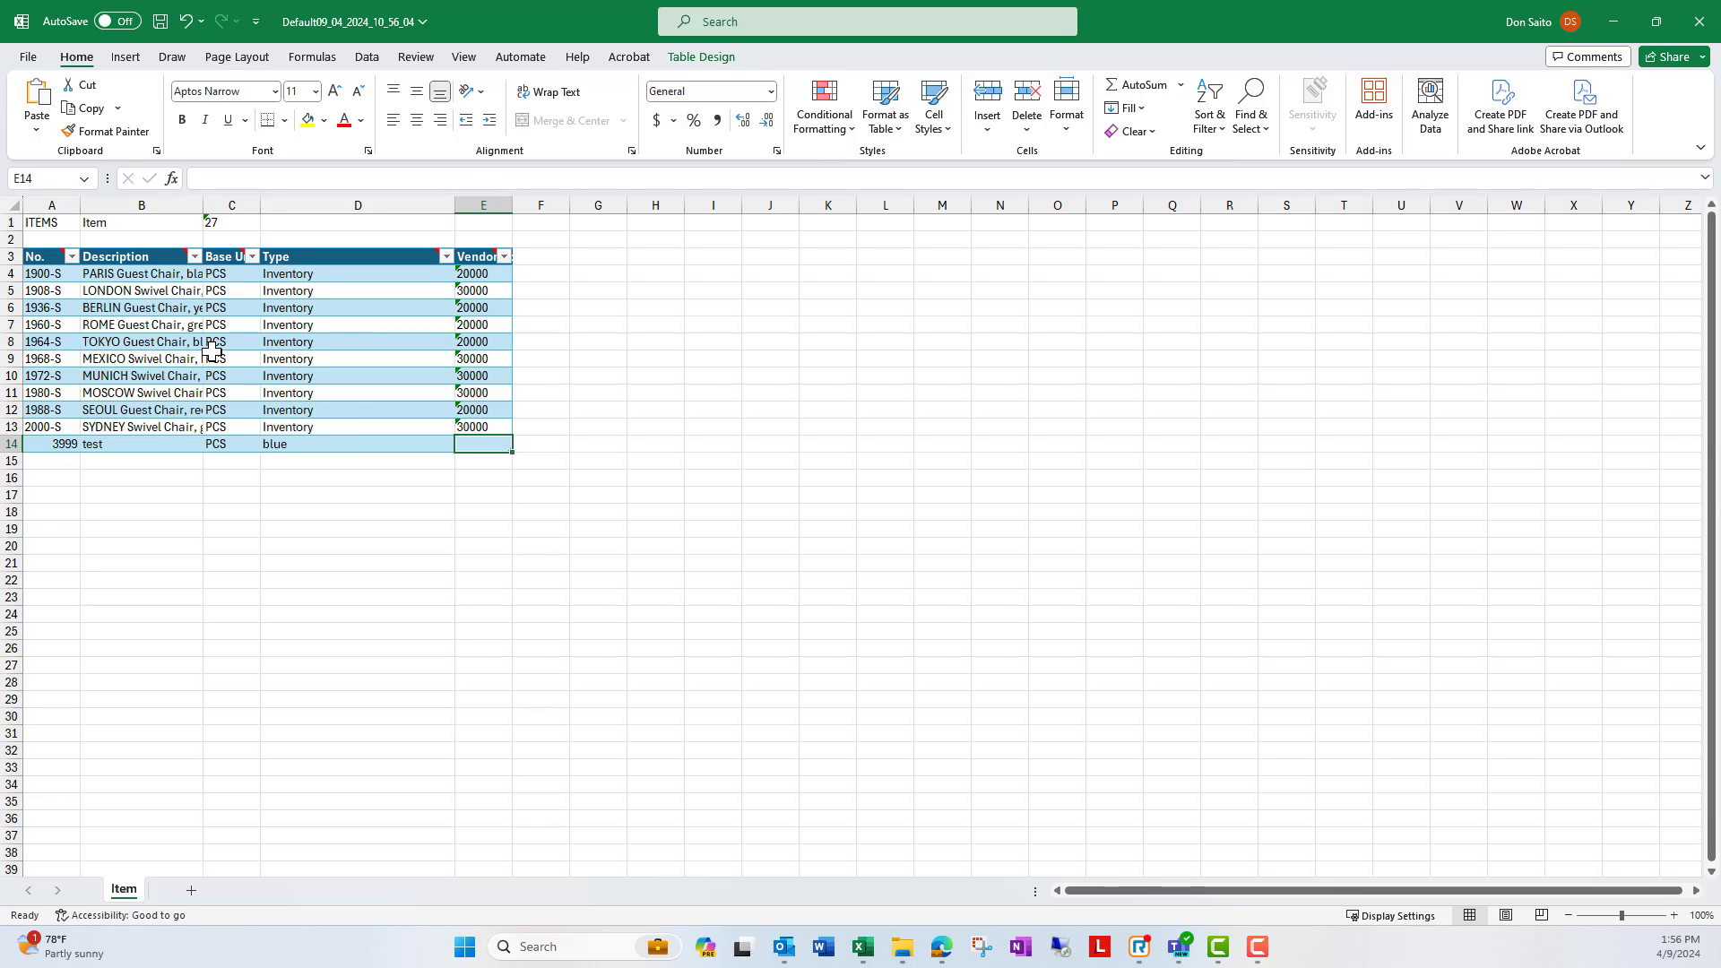
pyautogui.click(160, 20)
pyautogui.click(1699, 21)
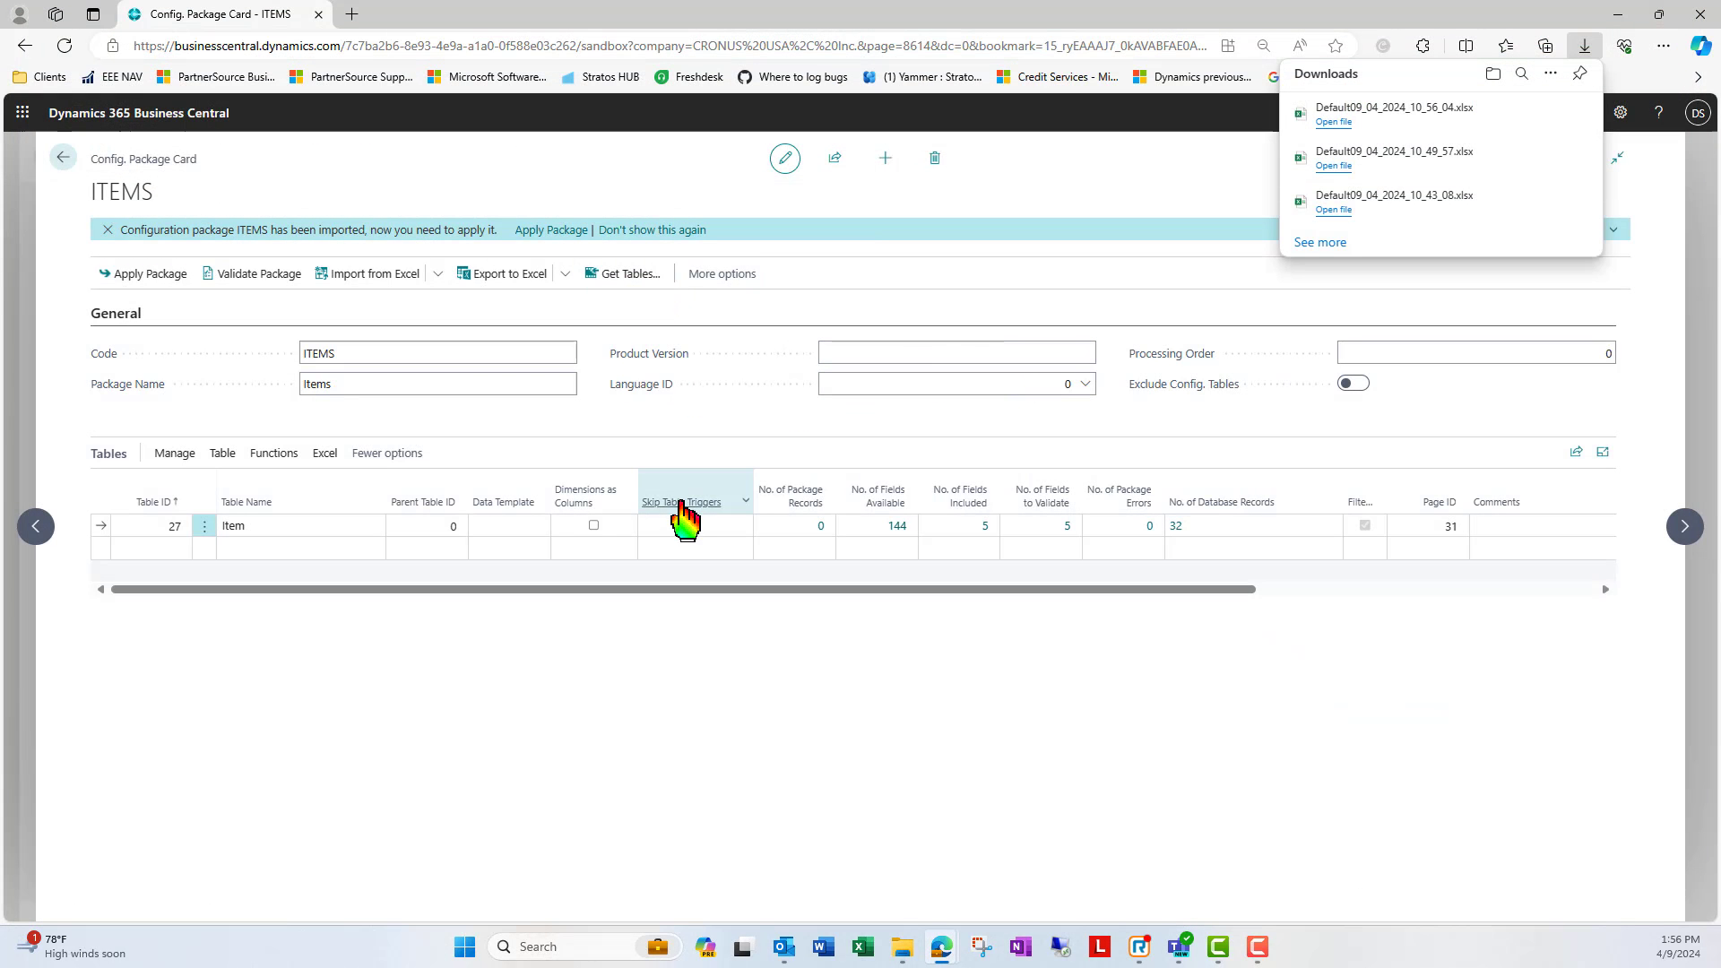
# - Import the saved workbook through Import from Excel and open the 11 package records
pyautogui.click(324, 455)
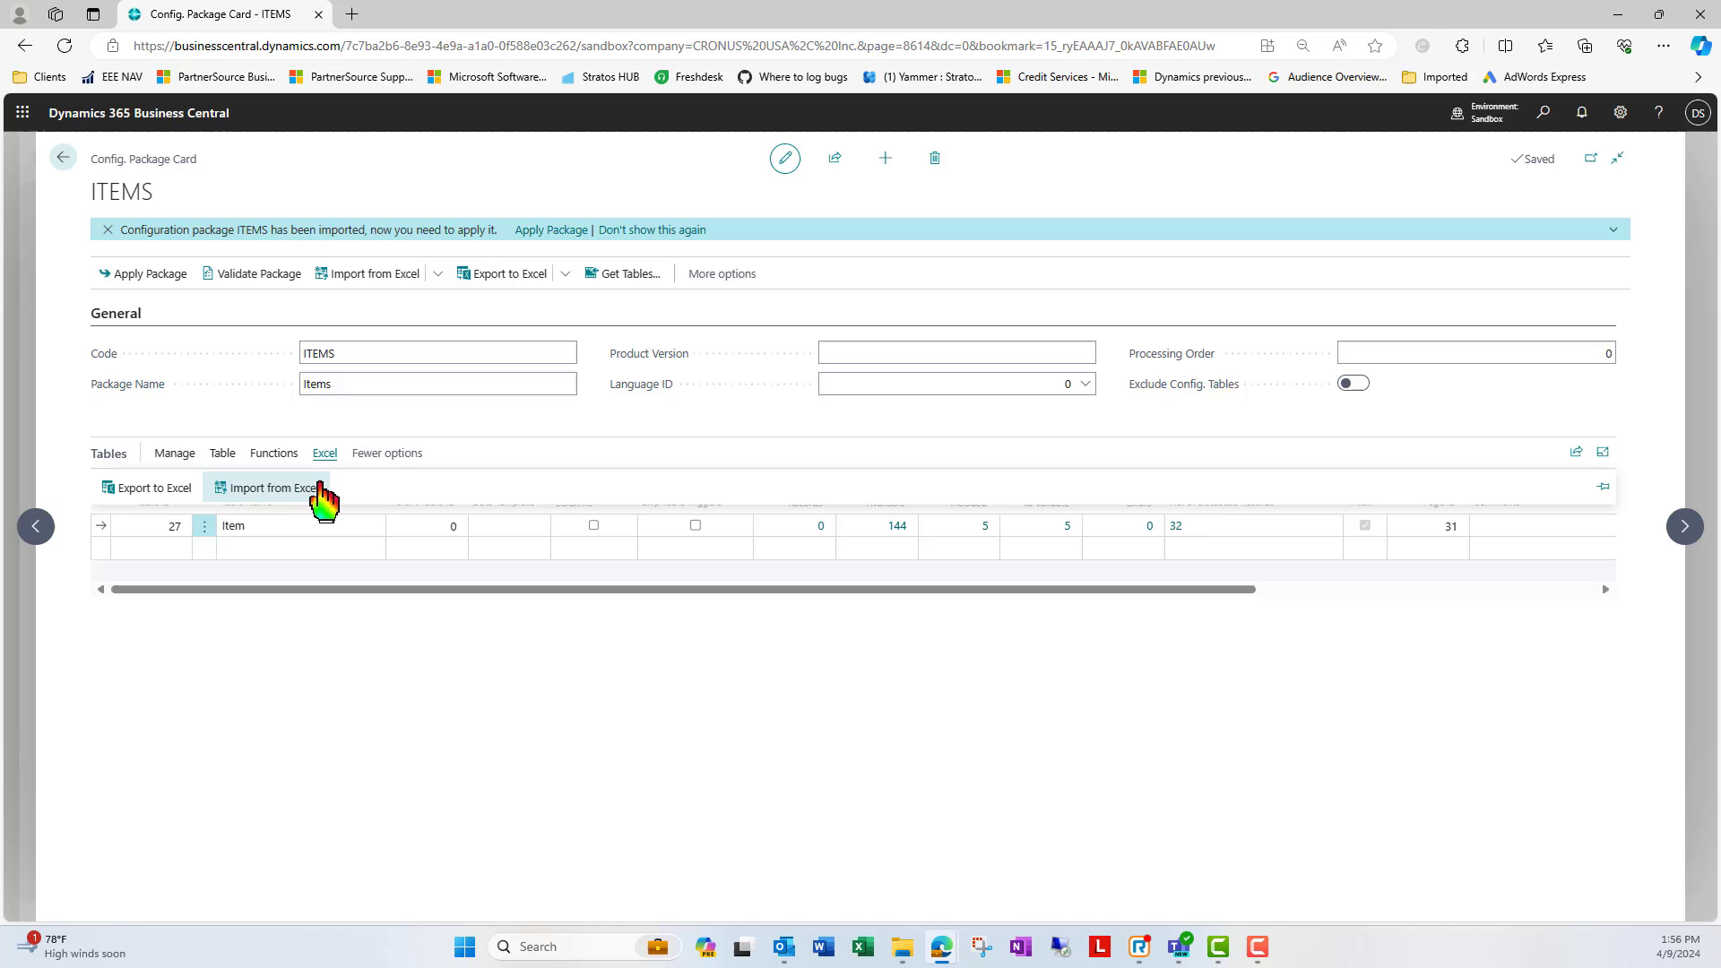
pyautogui.click(296, 491)
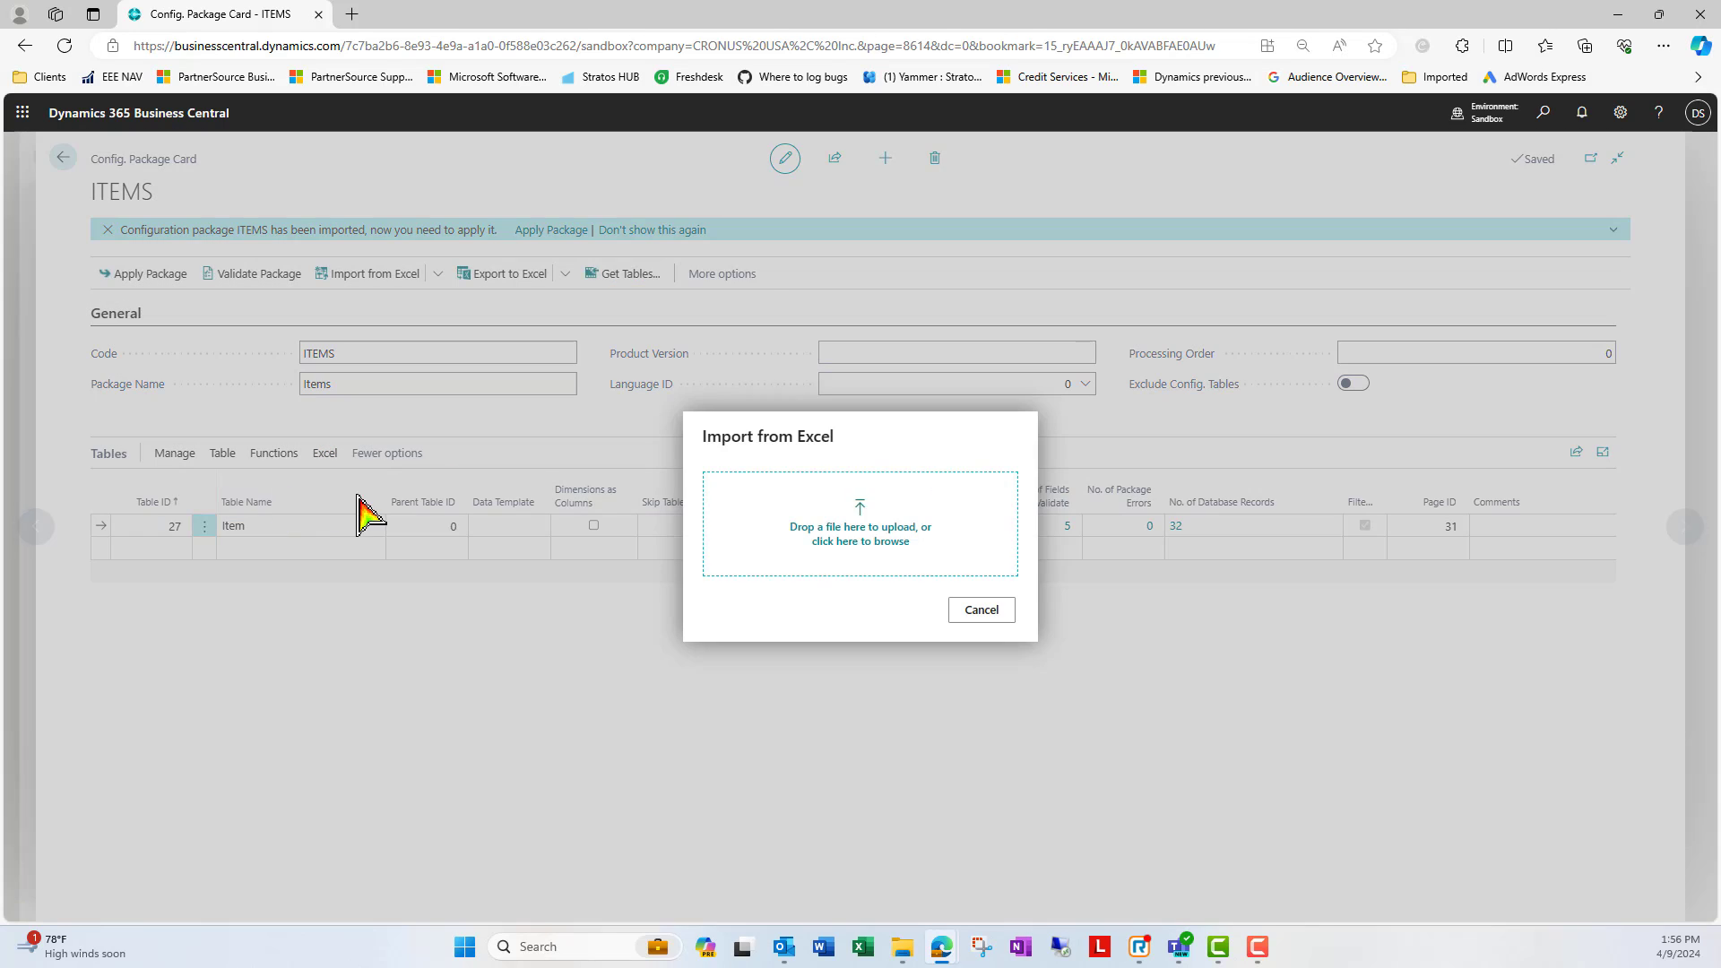
pyautogui.click(860, 530)
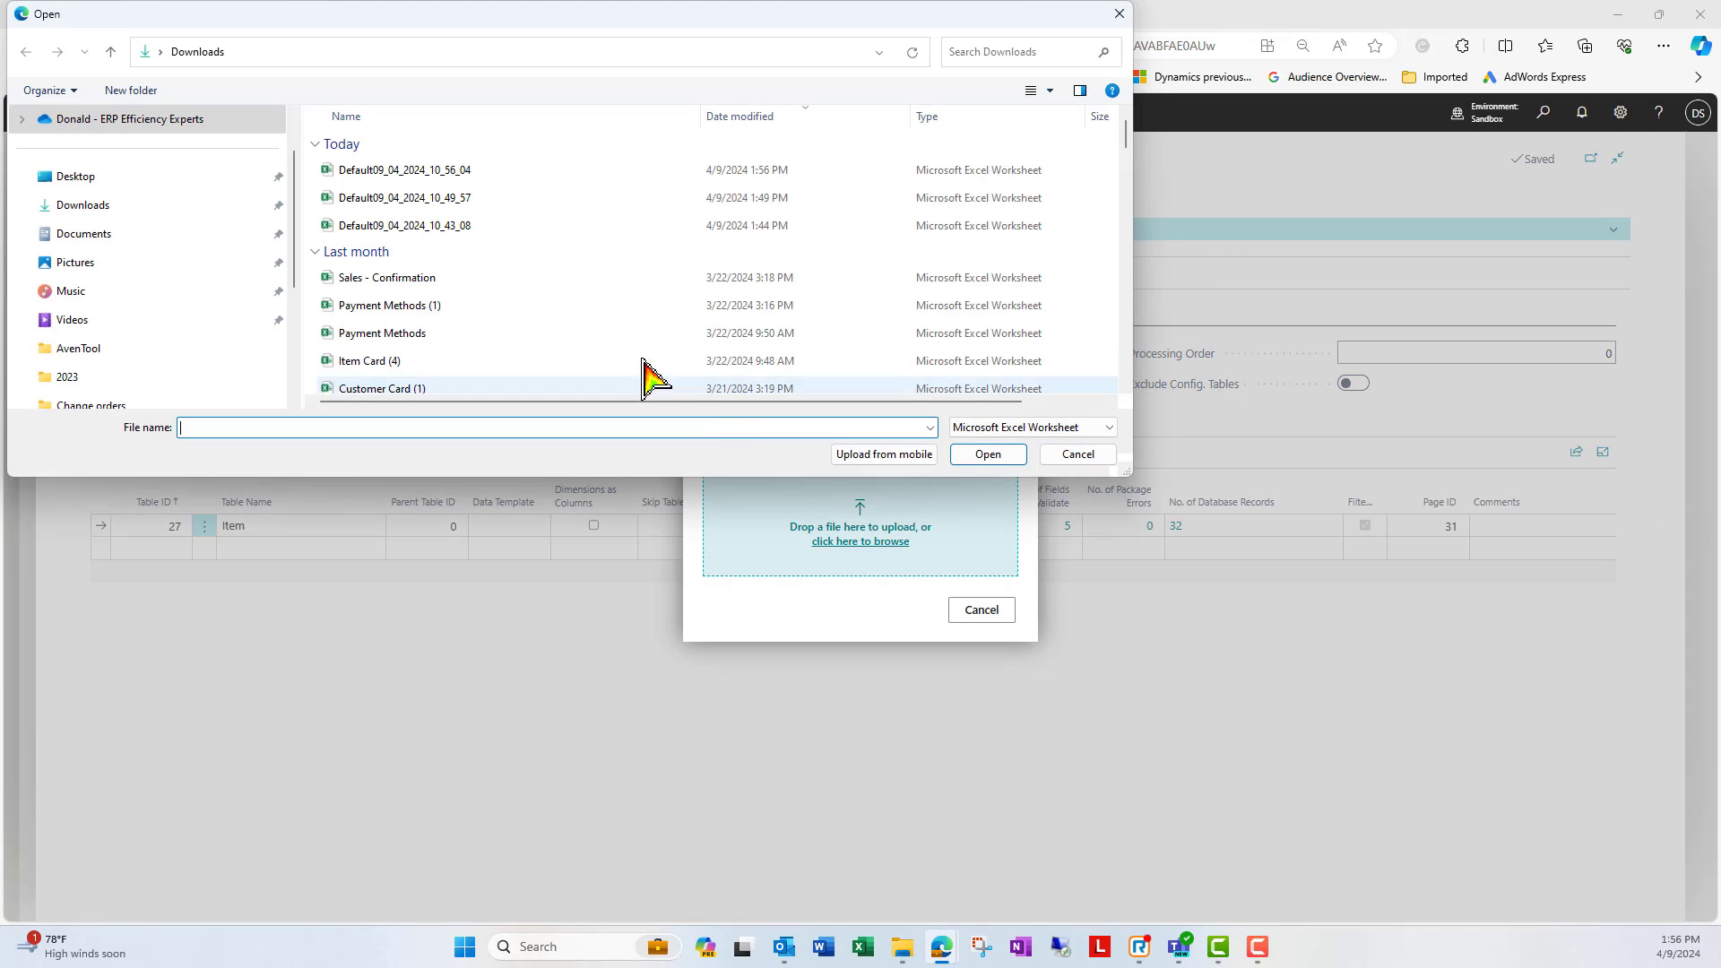
pyautogui.doubleClick(446, 172)
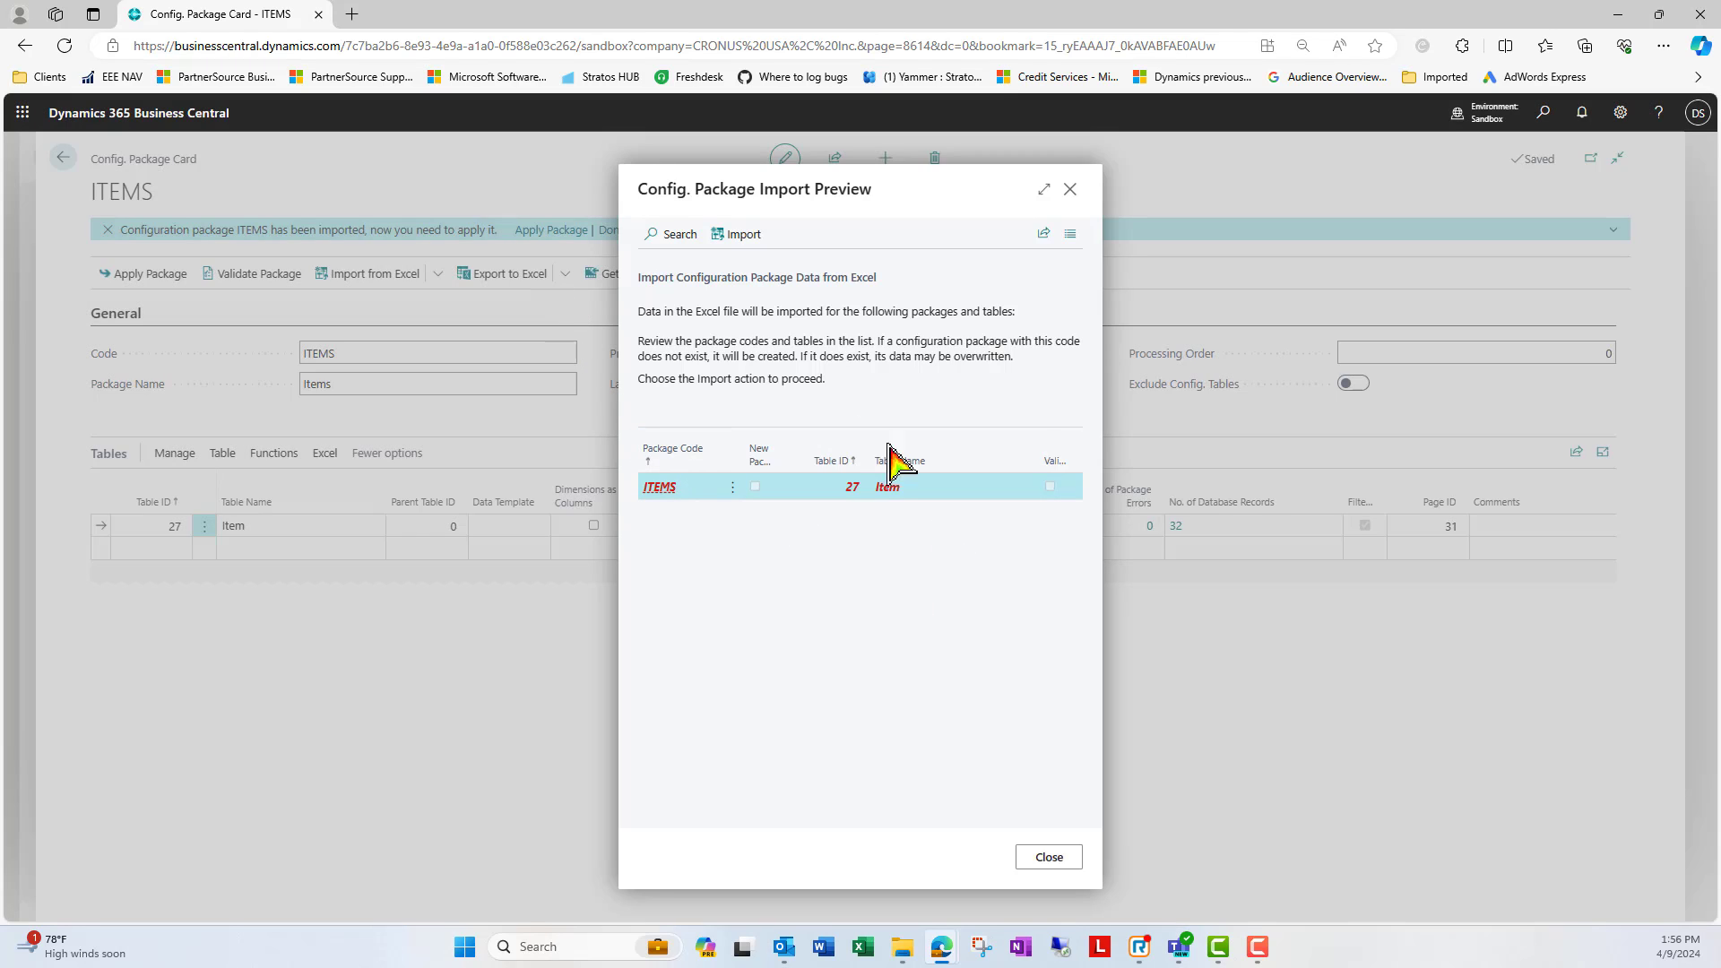
pyautogui.click(751, 235)
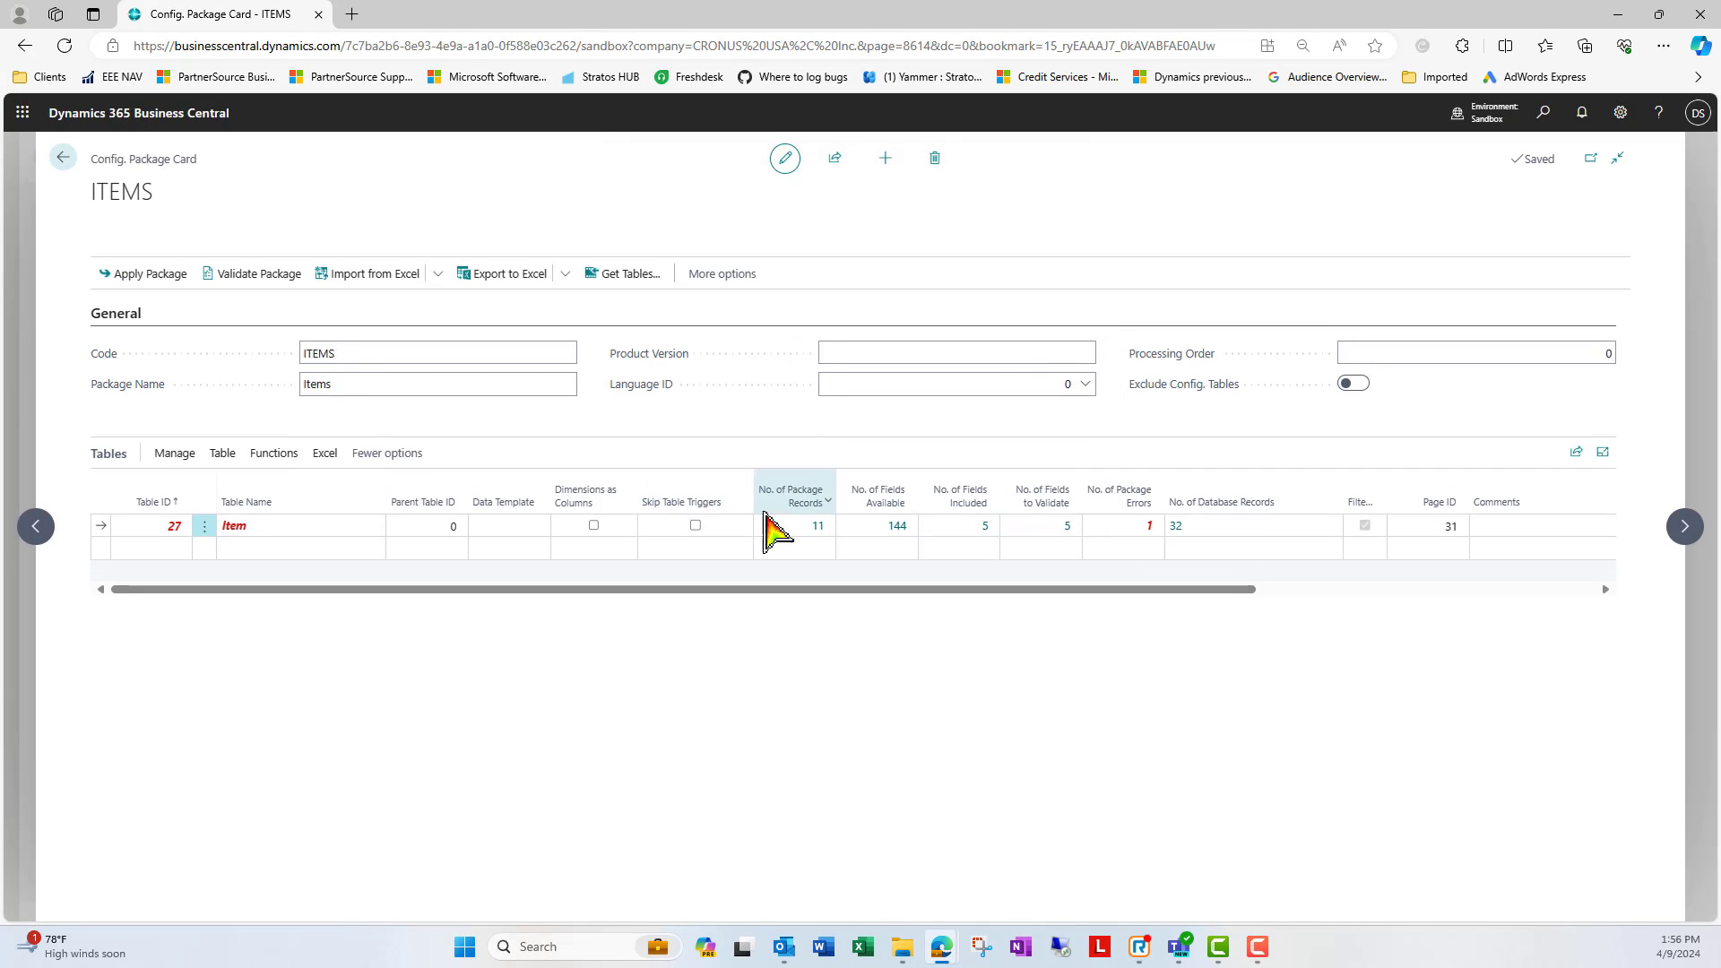
pyautogui.click(817, 527)
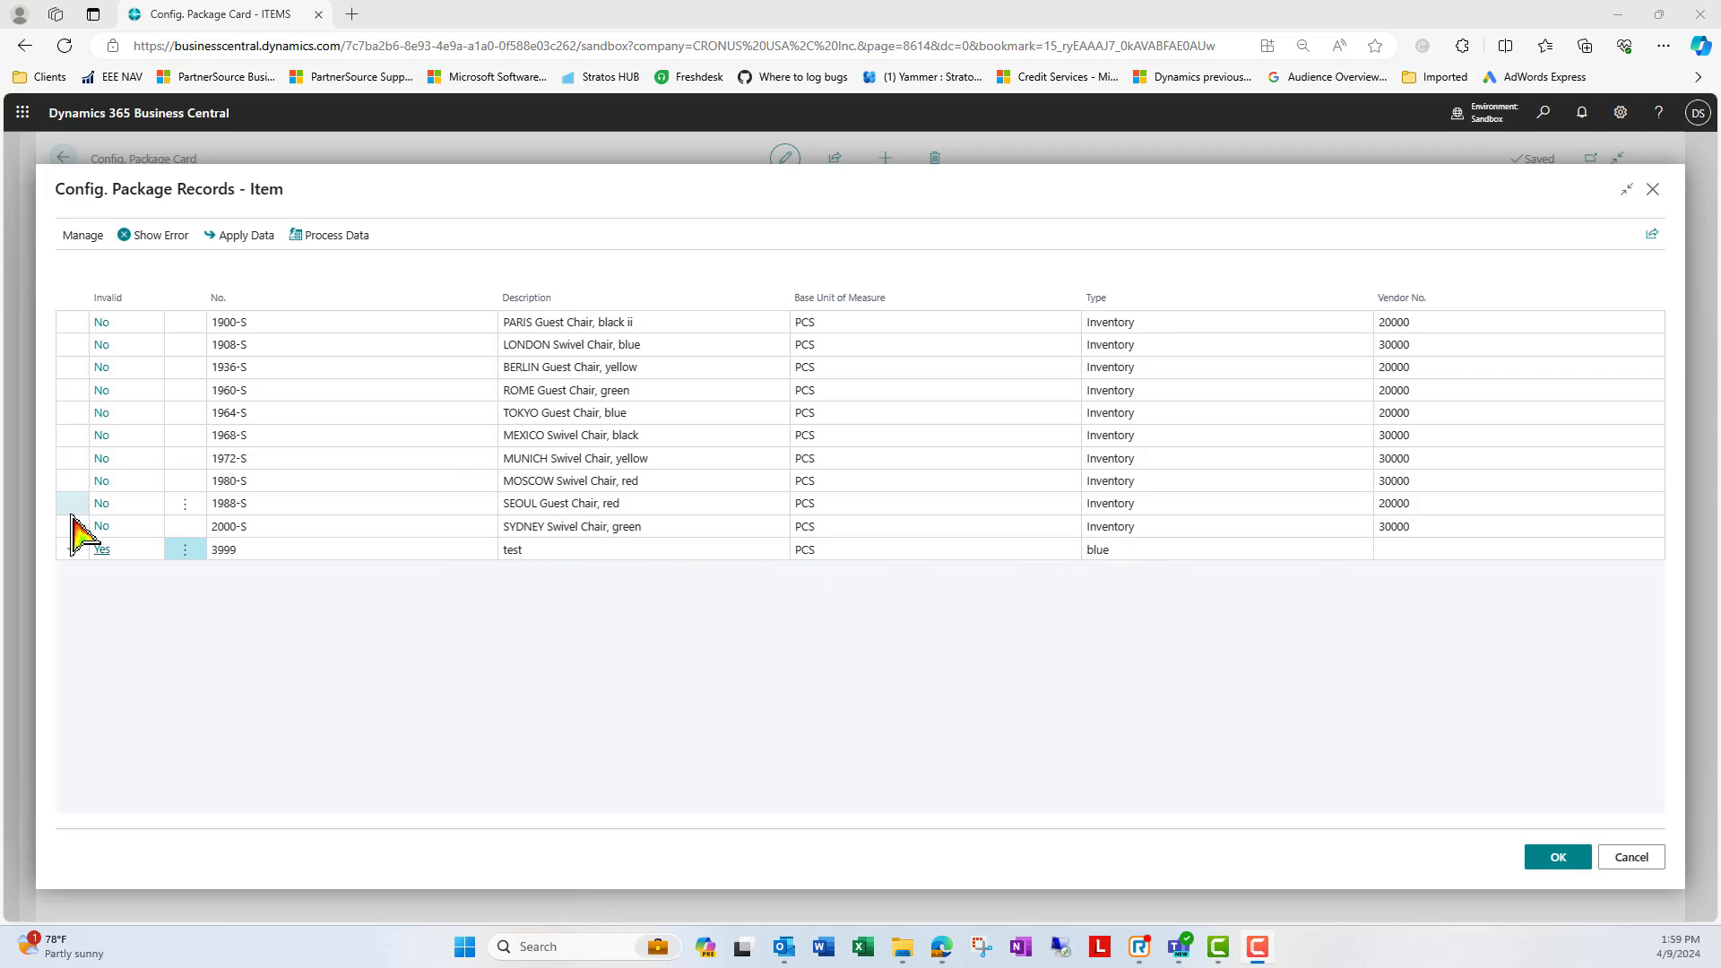
# - Check record 3999's error and change its Type to Inventory
pyautogui.click(101, 554)
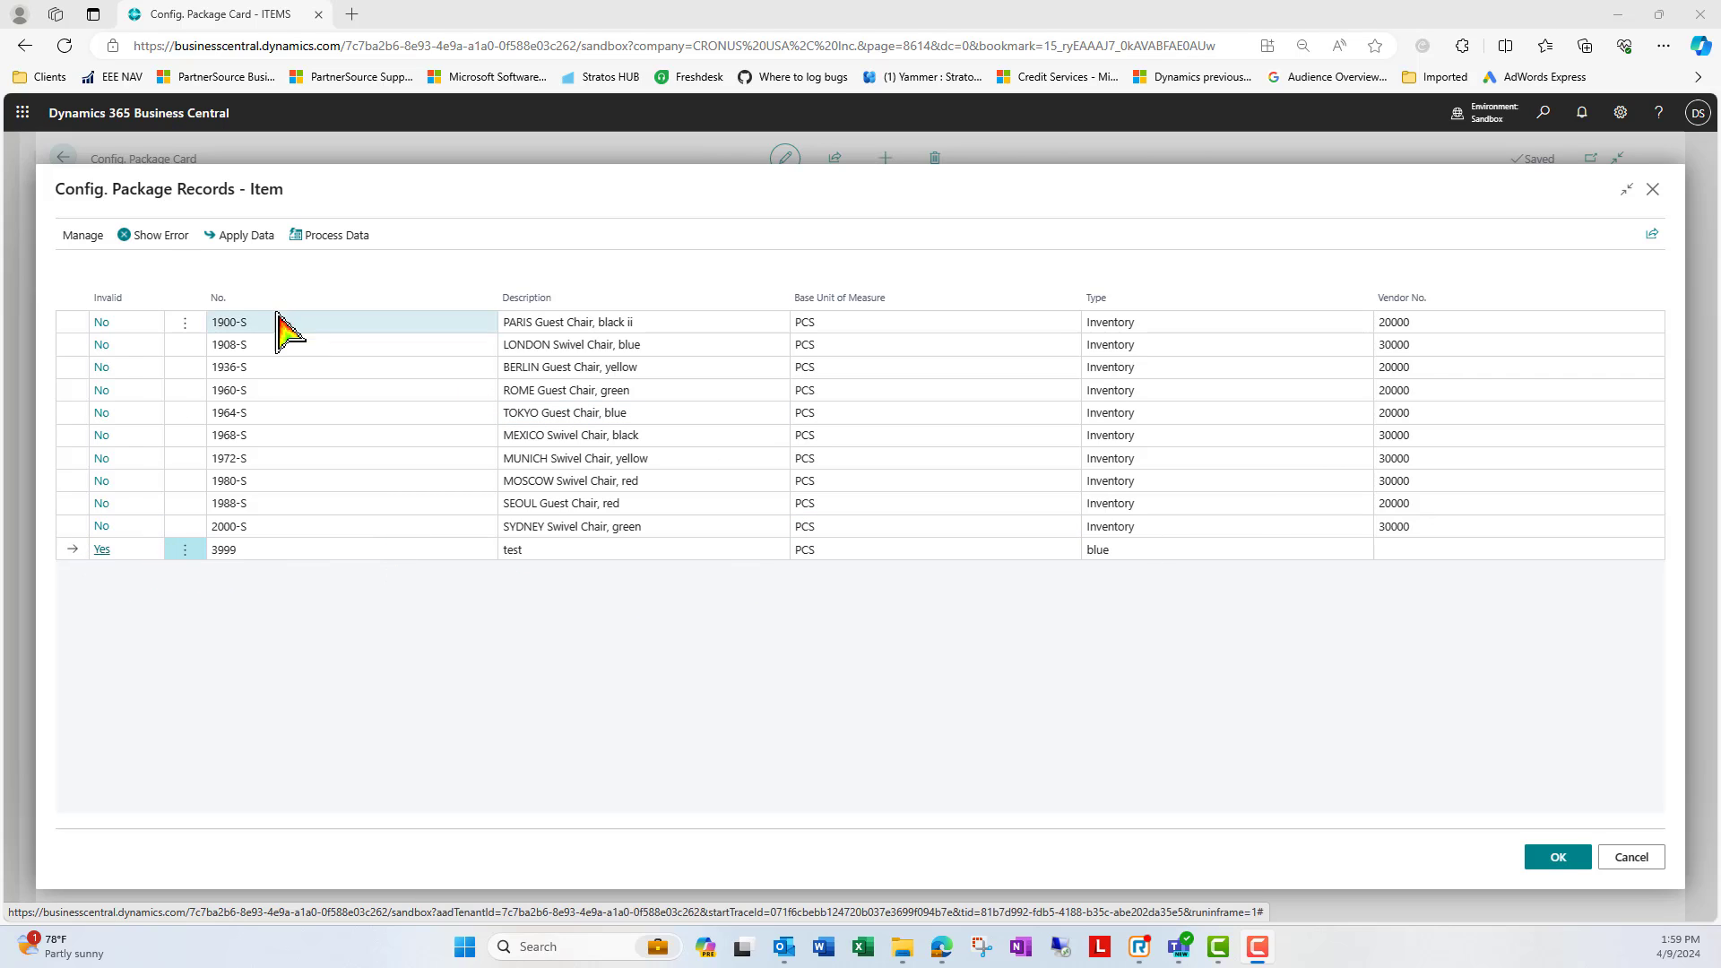
pyautogui.click(162, 236)
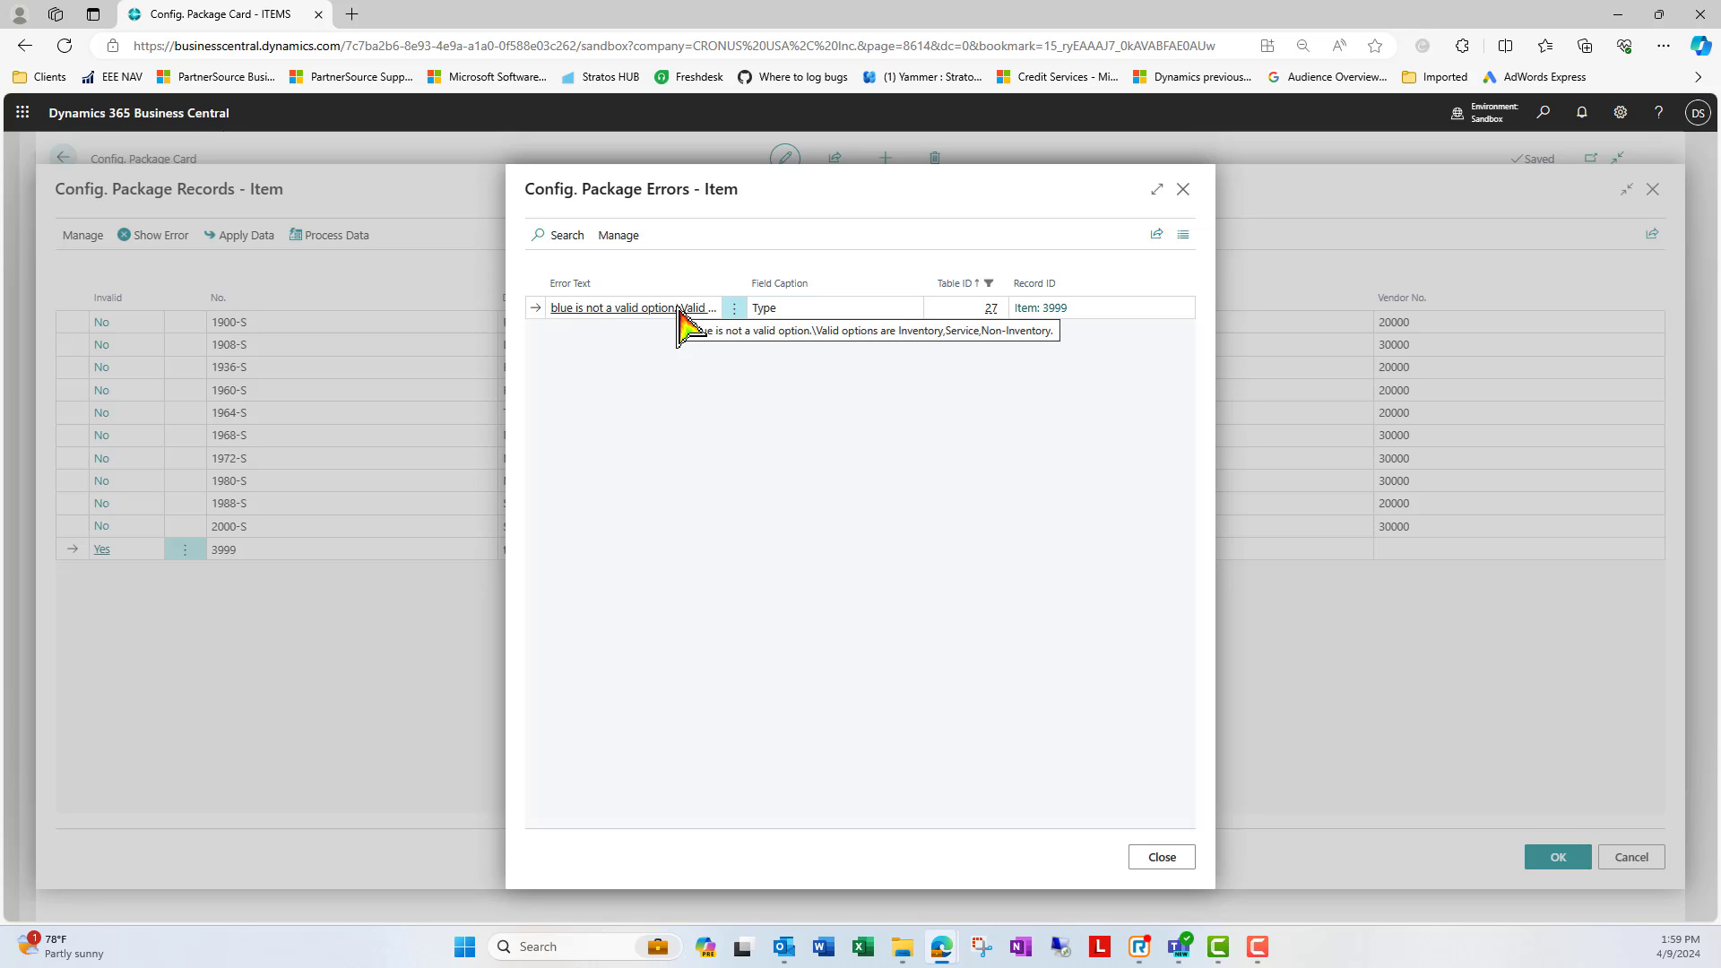
pyautogui.click(1184, 189)
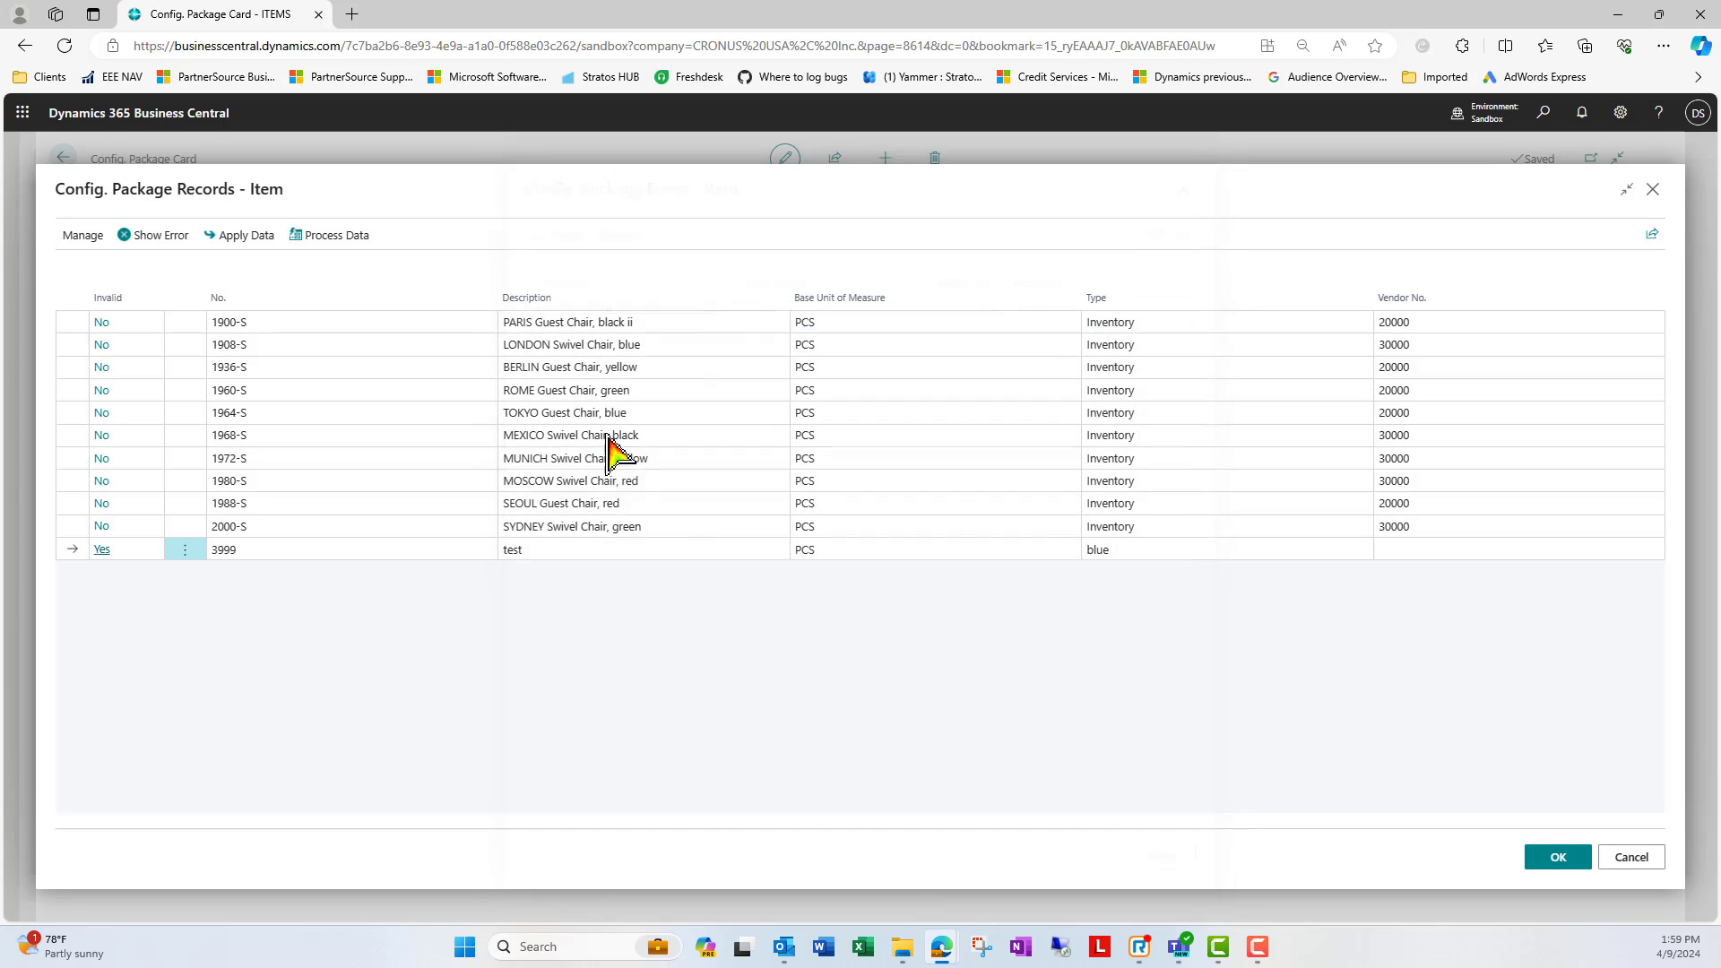
pyautogui.click(1168, 549)
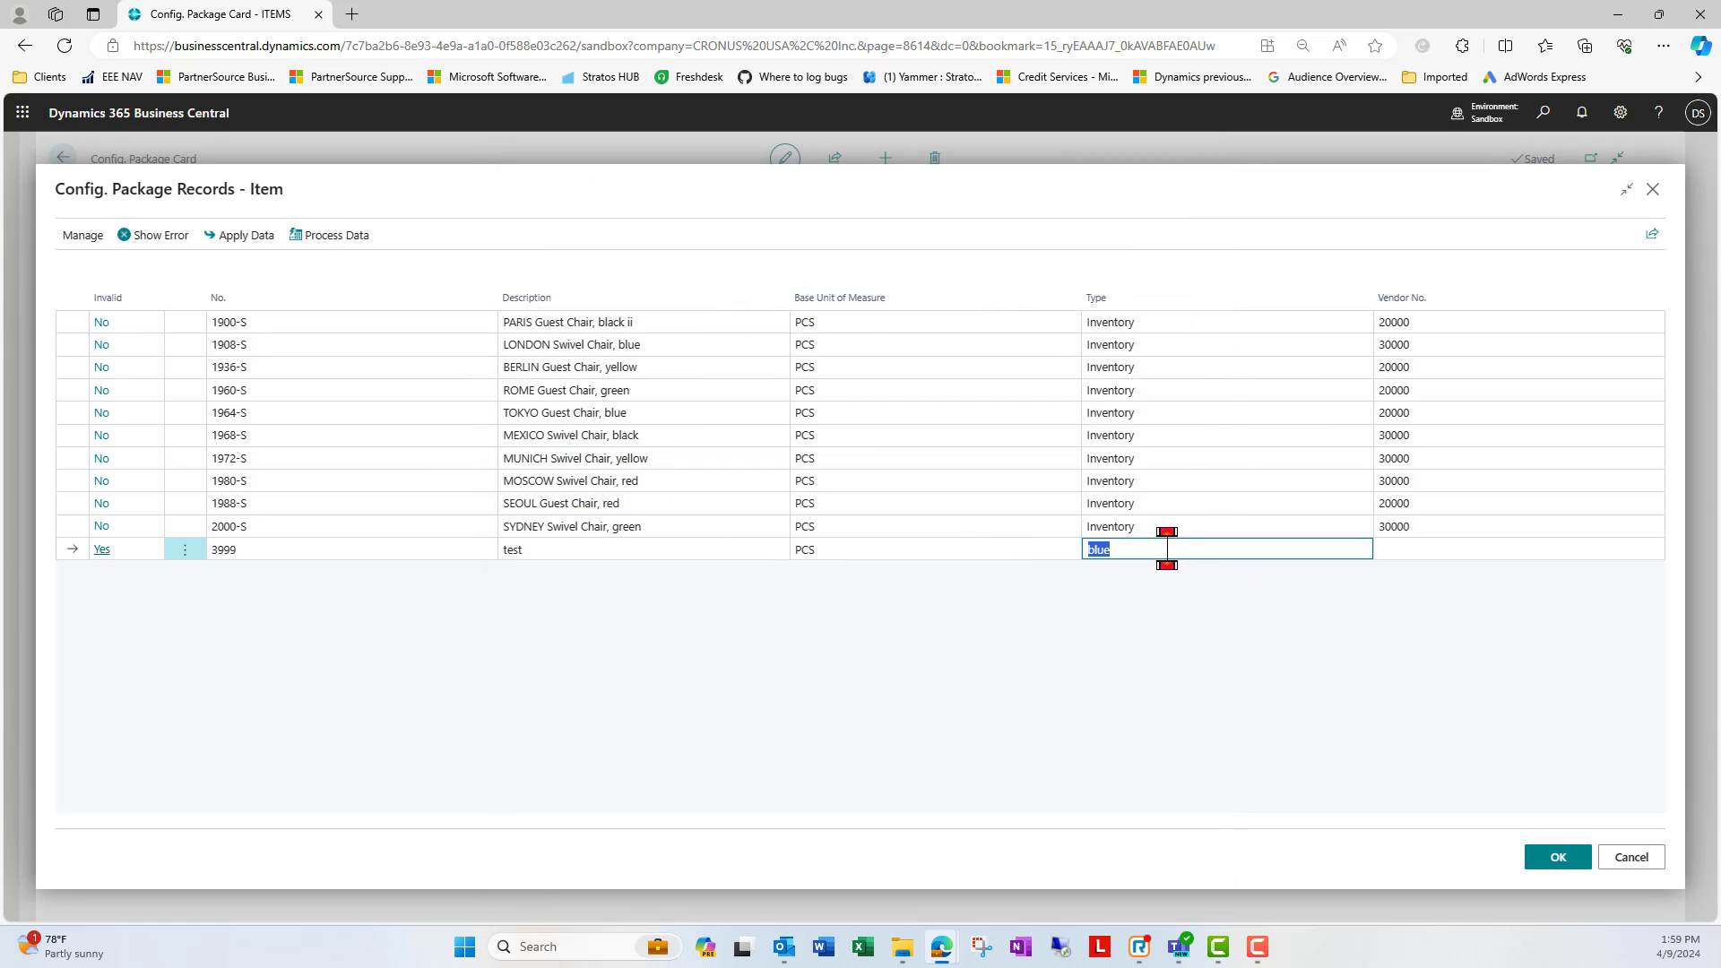
pyautogui.press('Tab')
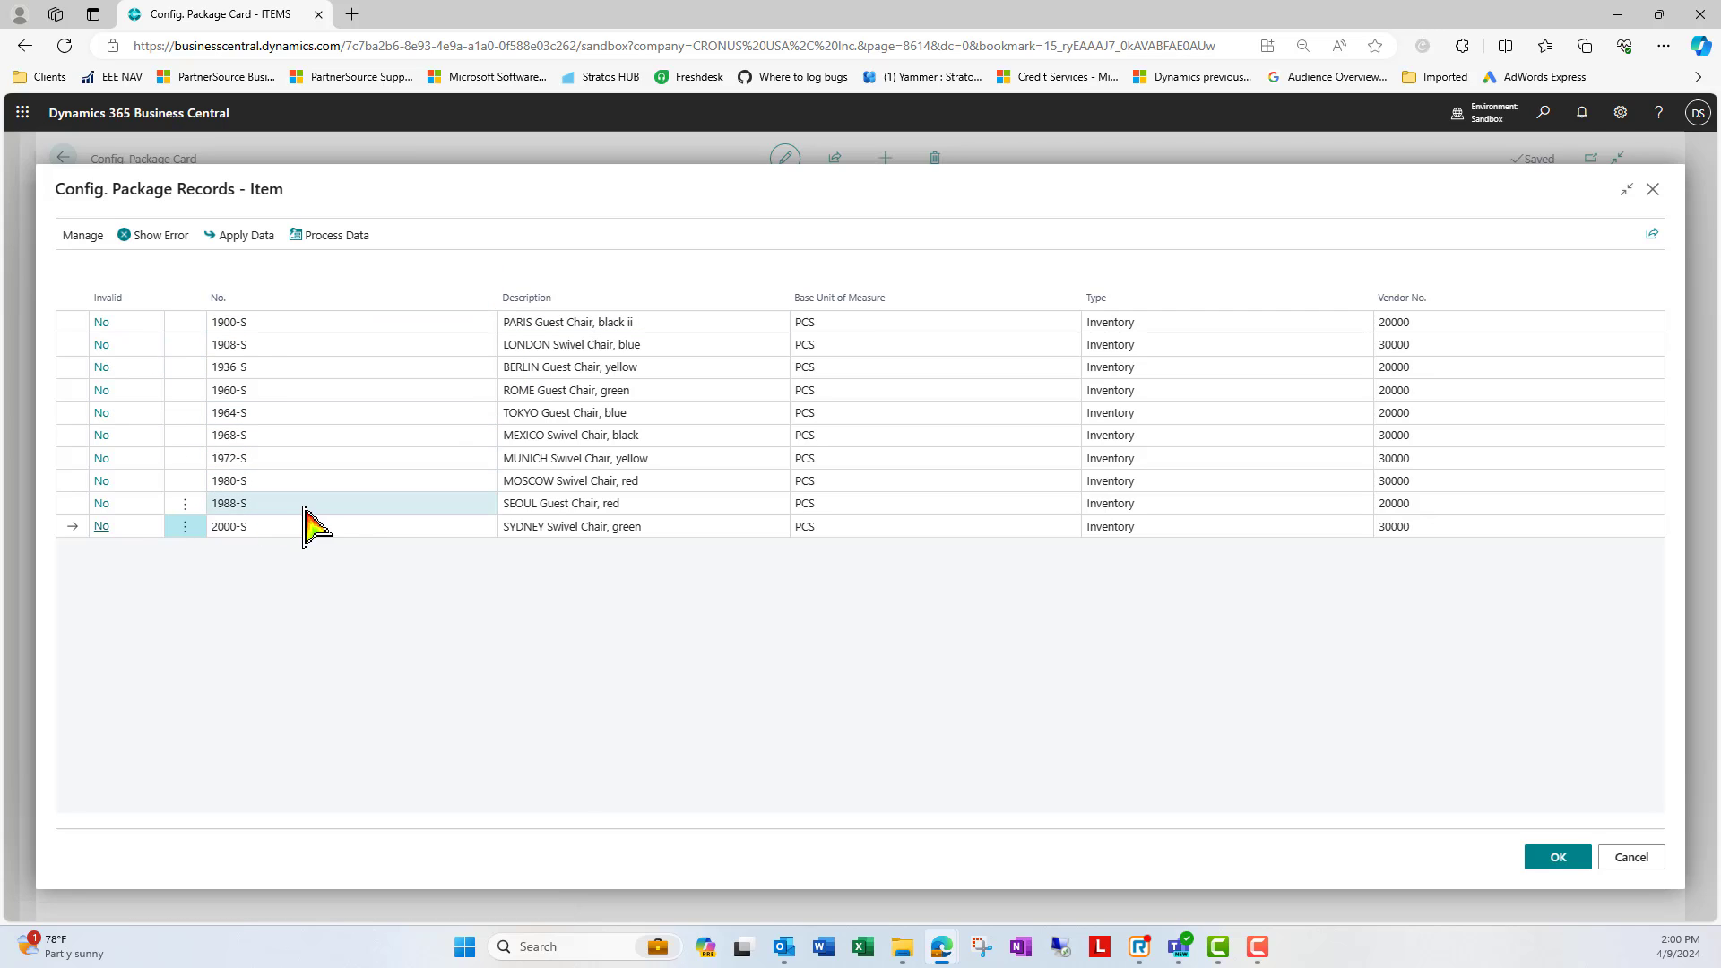
# - Select all remaining package records and delete them
pyautogui.click(184, 324)
pyautogui.click(171, 381)
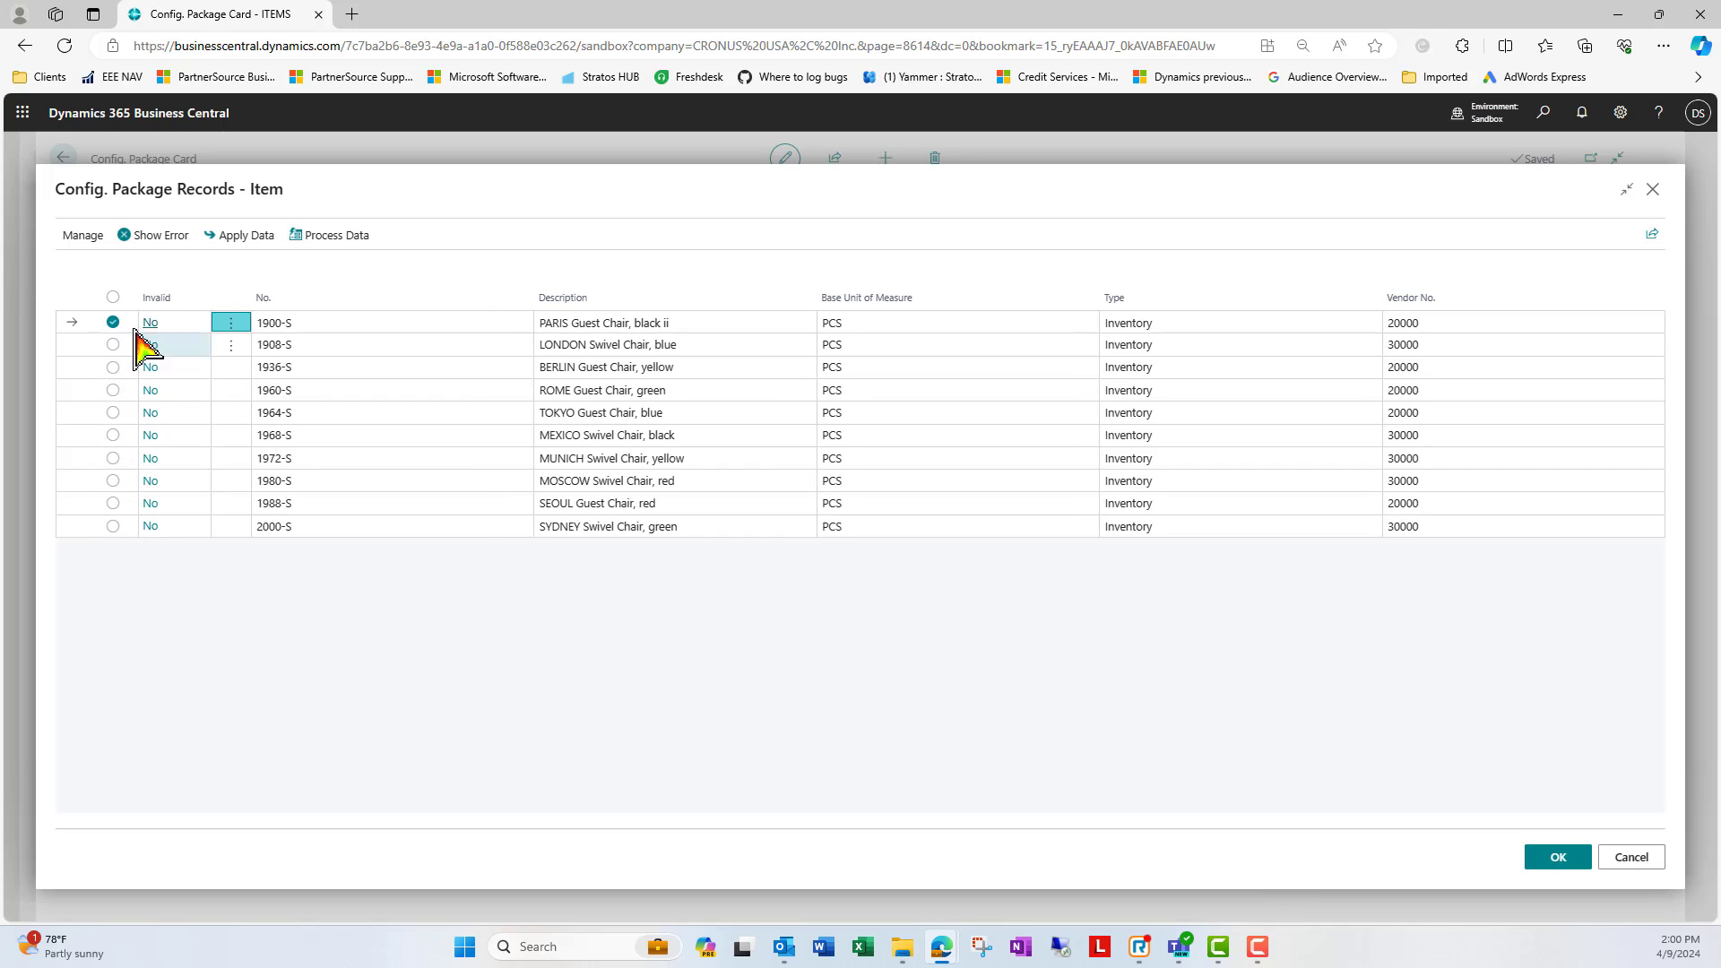
pyautogui.click(113, 297)
pyautogui.click(83, 235)
pyautogui.click(76, 269)
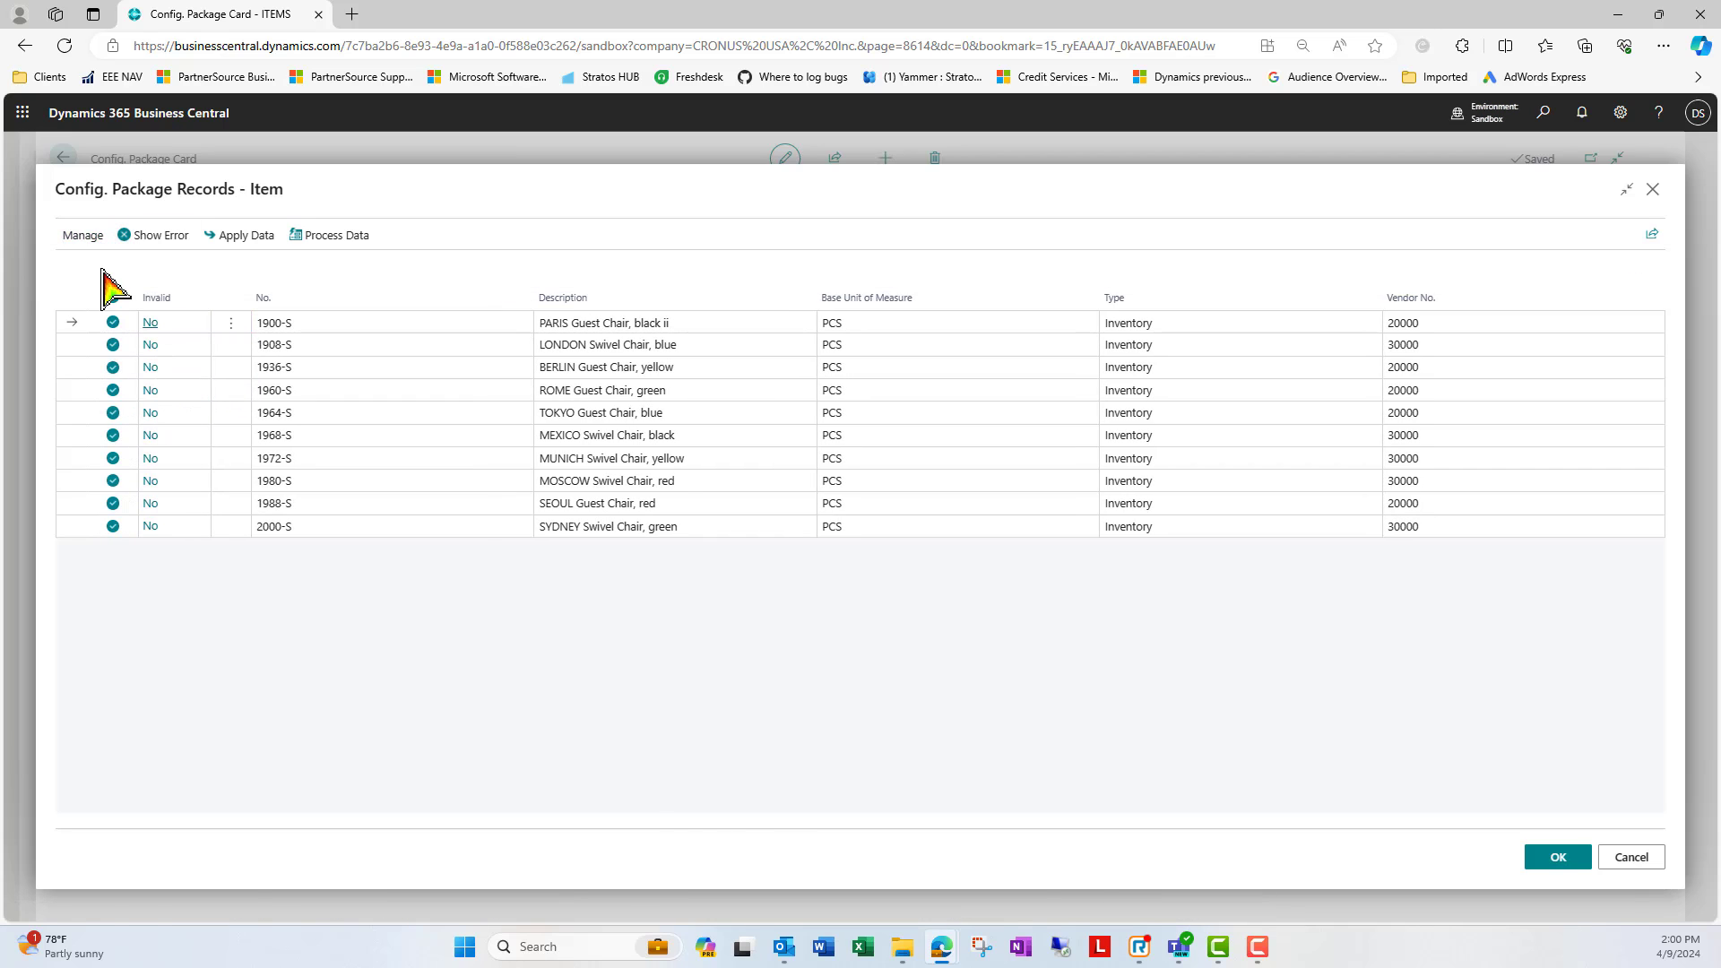
pyautogui.click(935, 563)
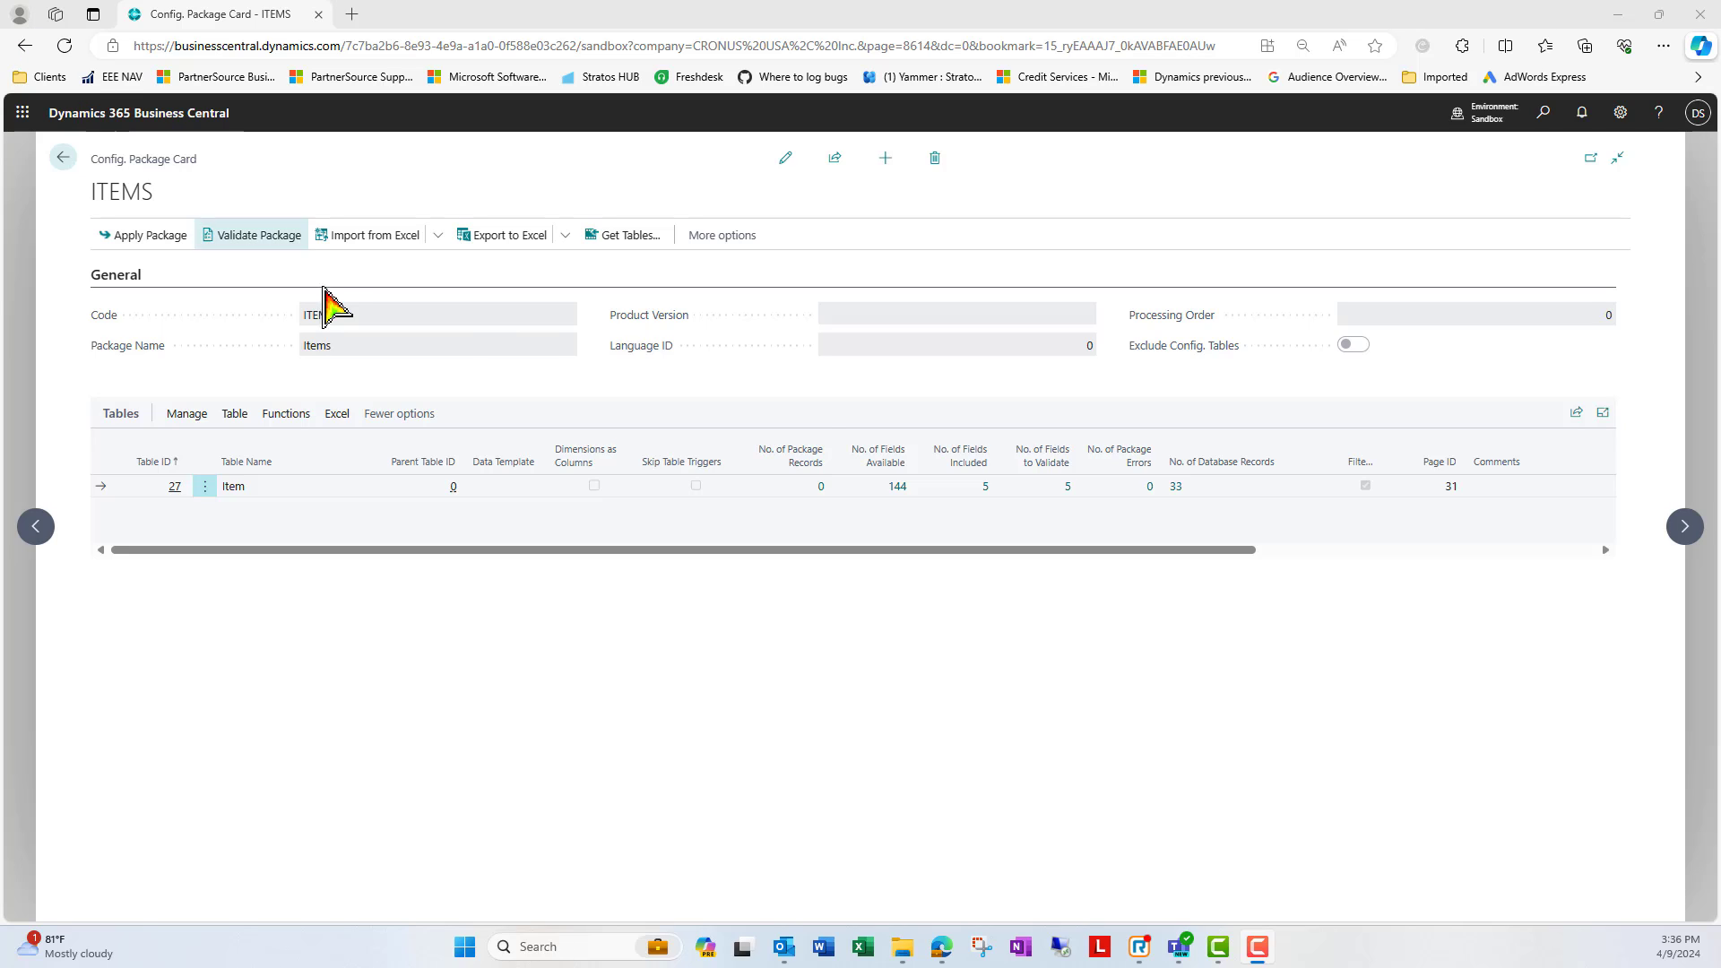
# - Open the Type field's value mapping and map Inv to Inventory
pyautogui.click(983, 487)
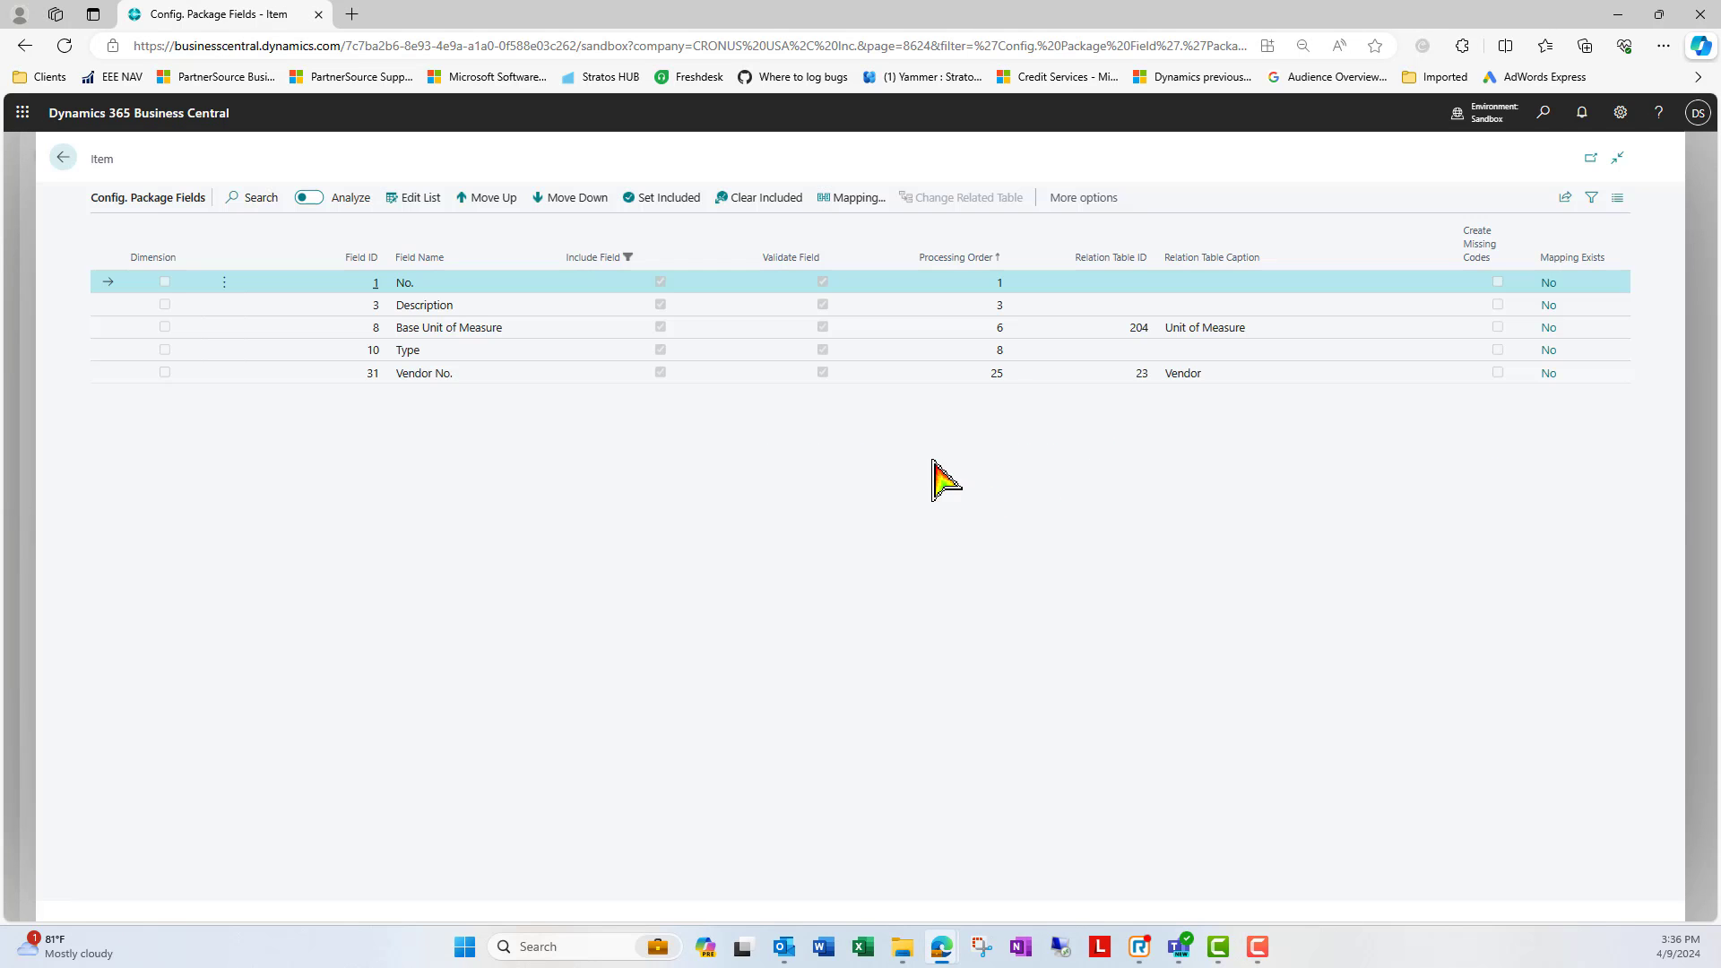
pyautogui.click(458, 355)
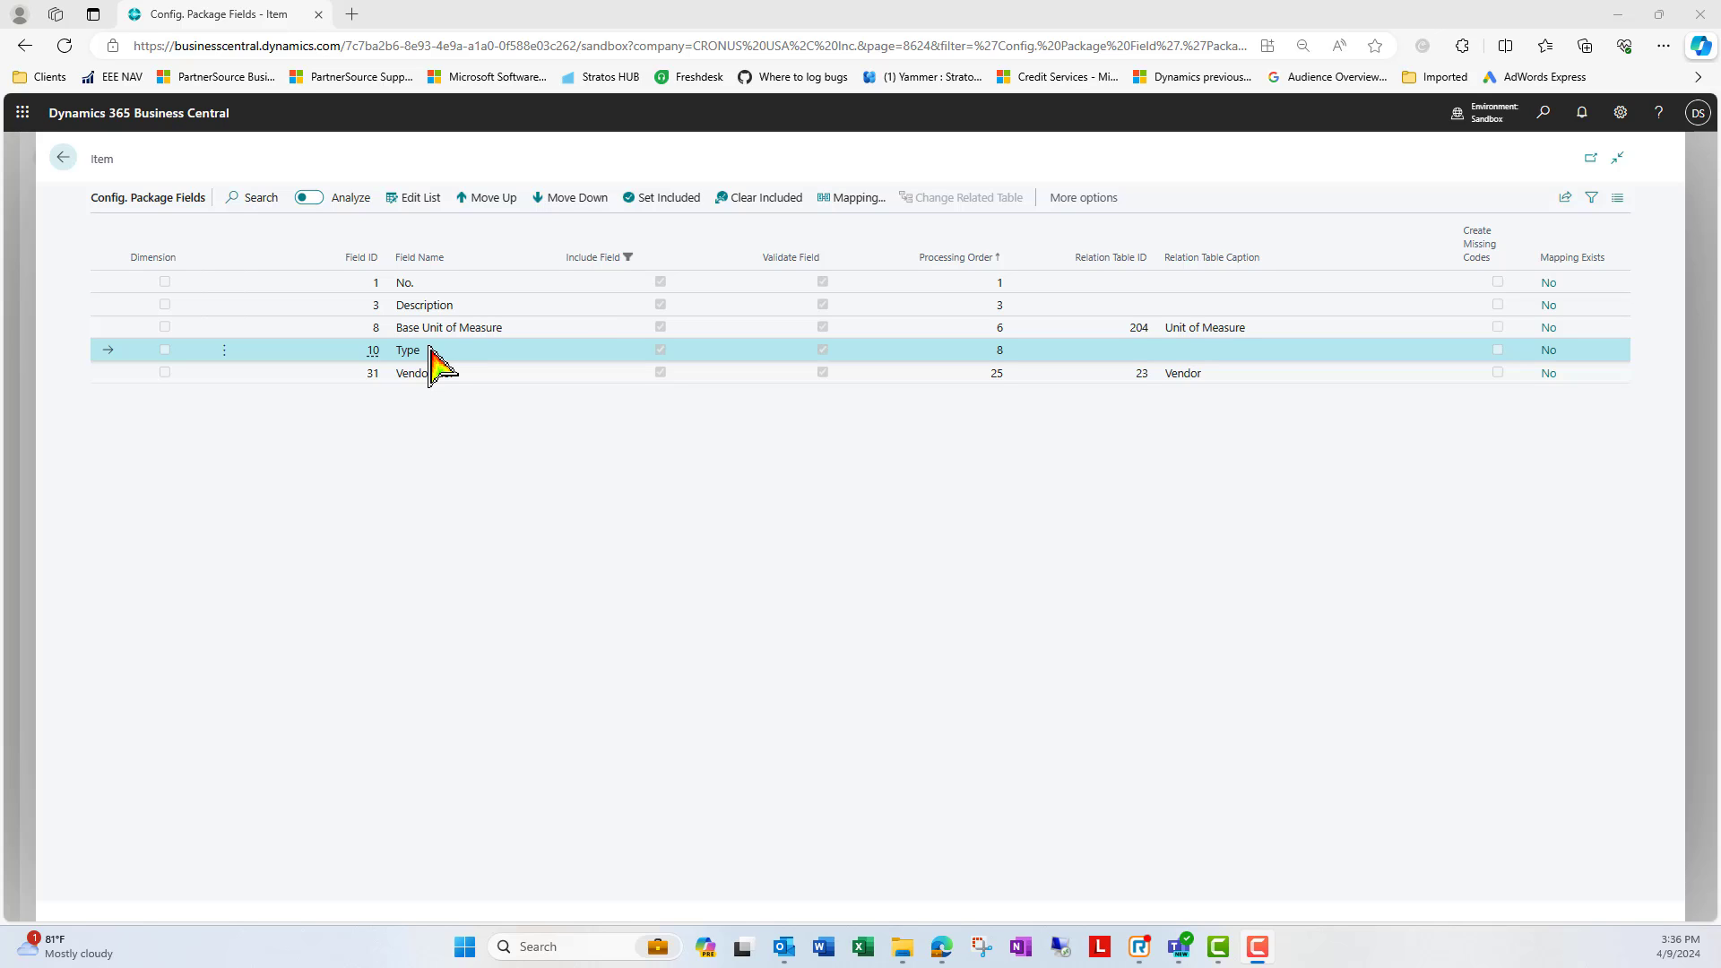
pyautogui.click(863, 199)
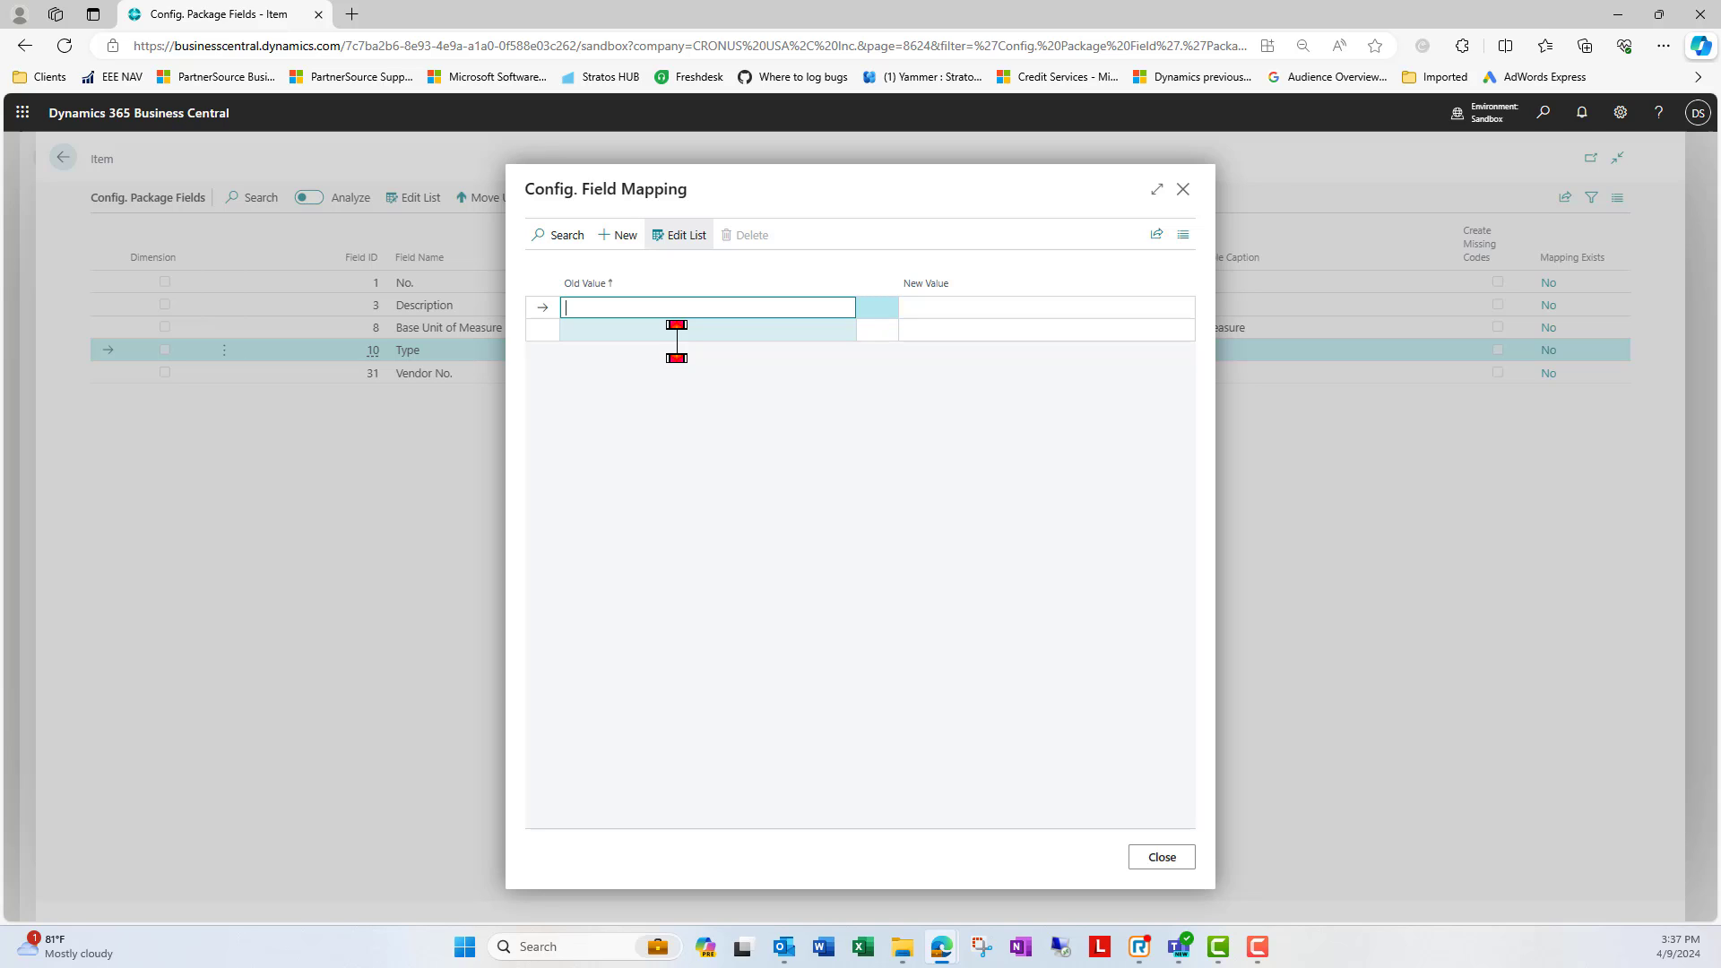
pyautogui.press('Tab')
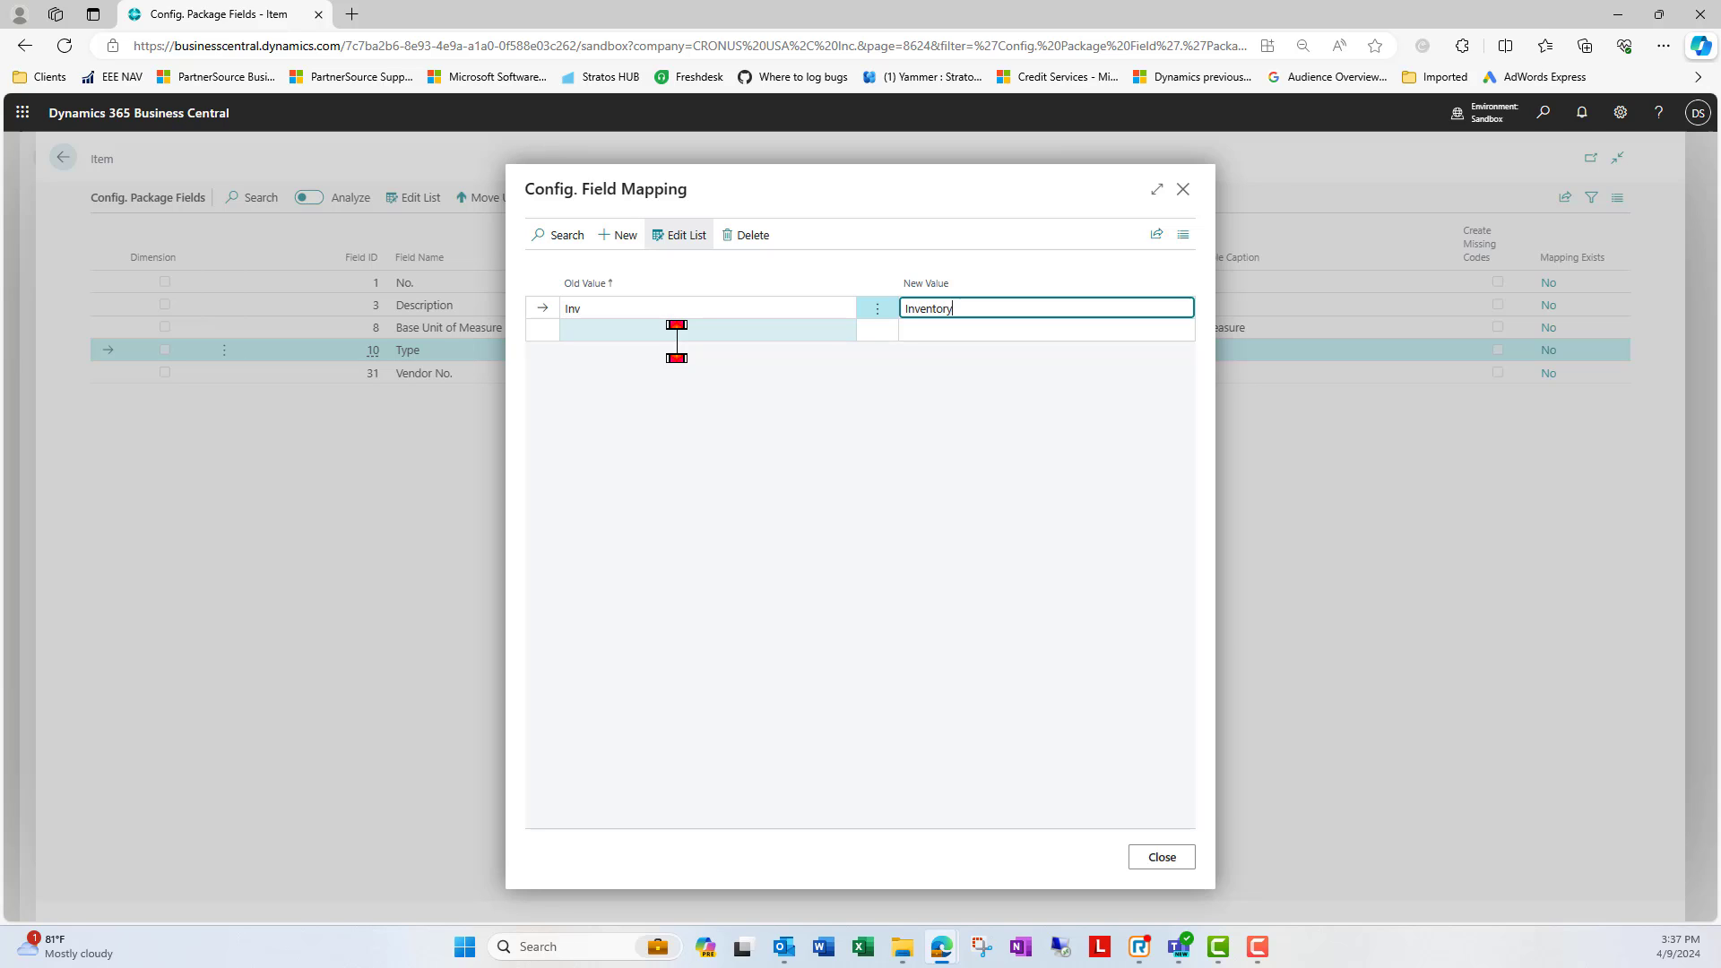
pyautogui.press('Return')
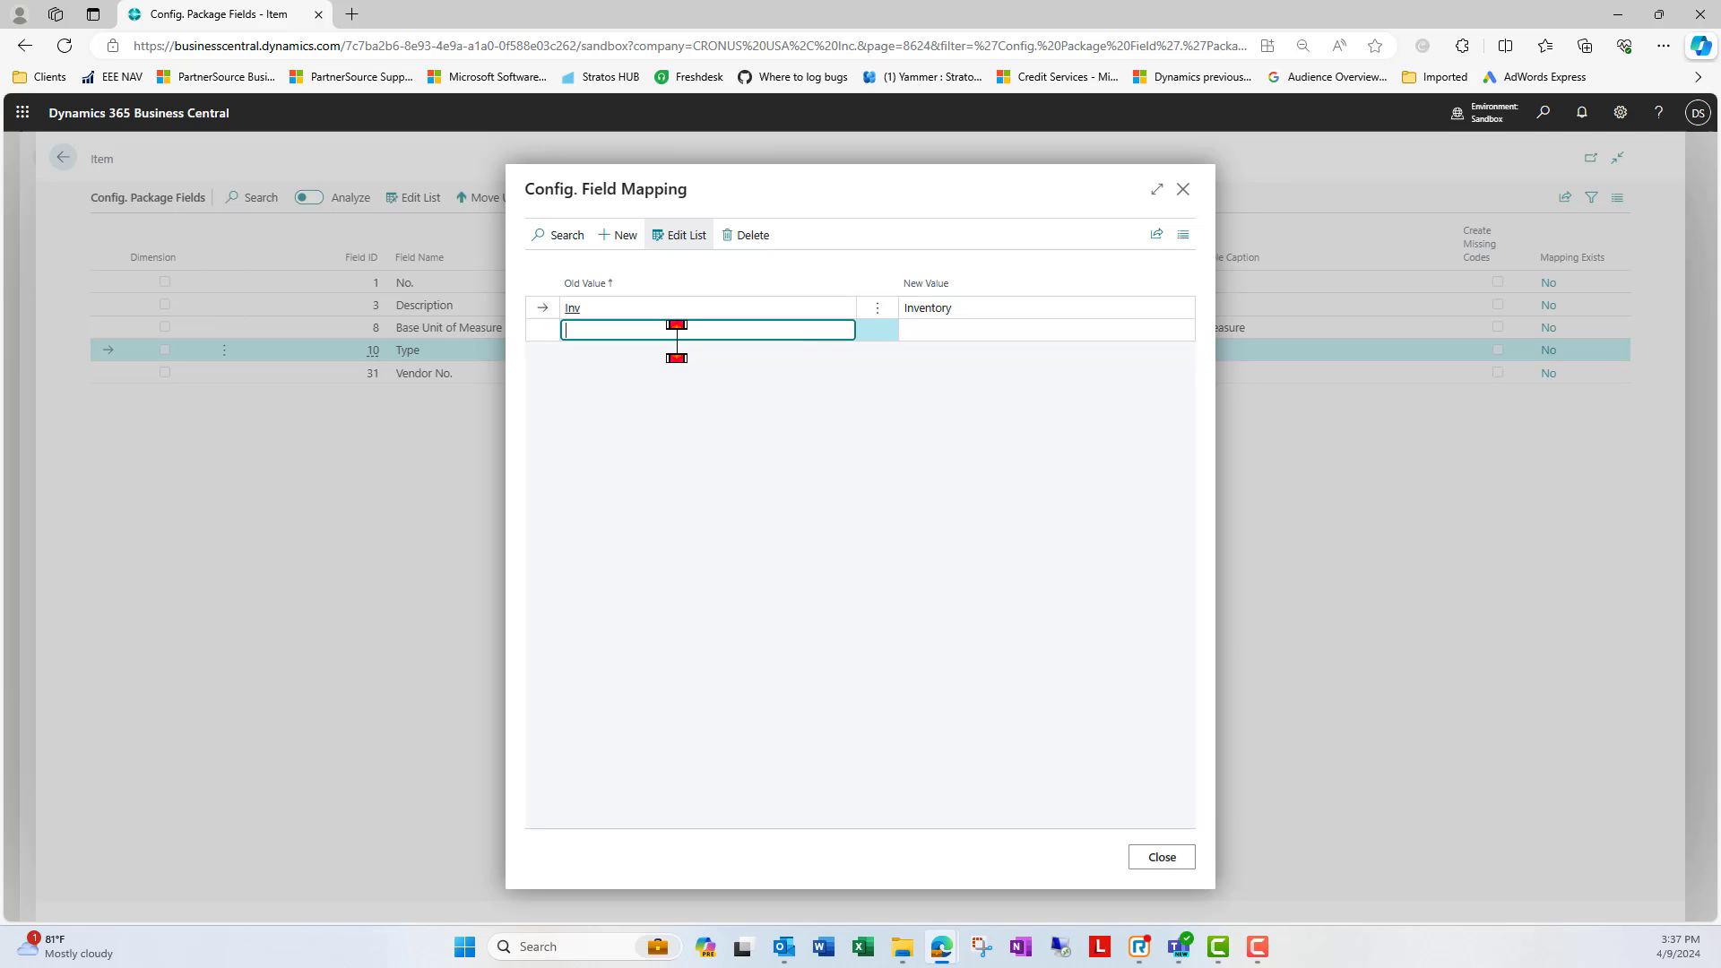
# - Add mappings Svc to Service and NI to Non-Inventory, then close the mapping
pyautogui.write('Svc')
pyautogui.press('Tab')
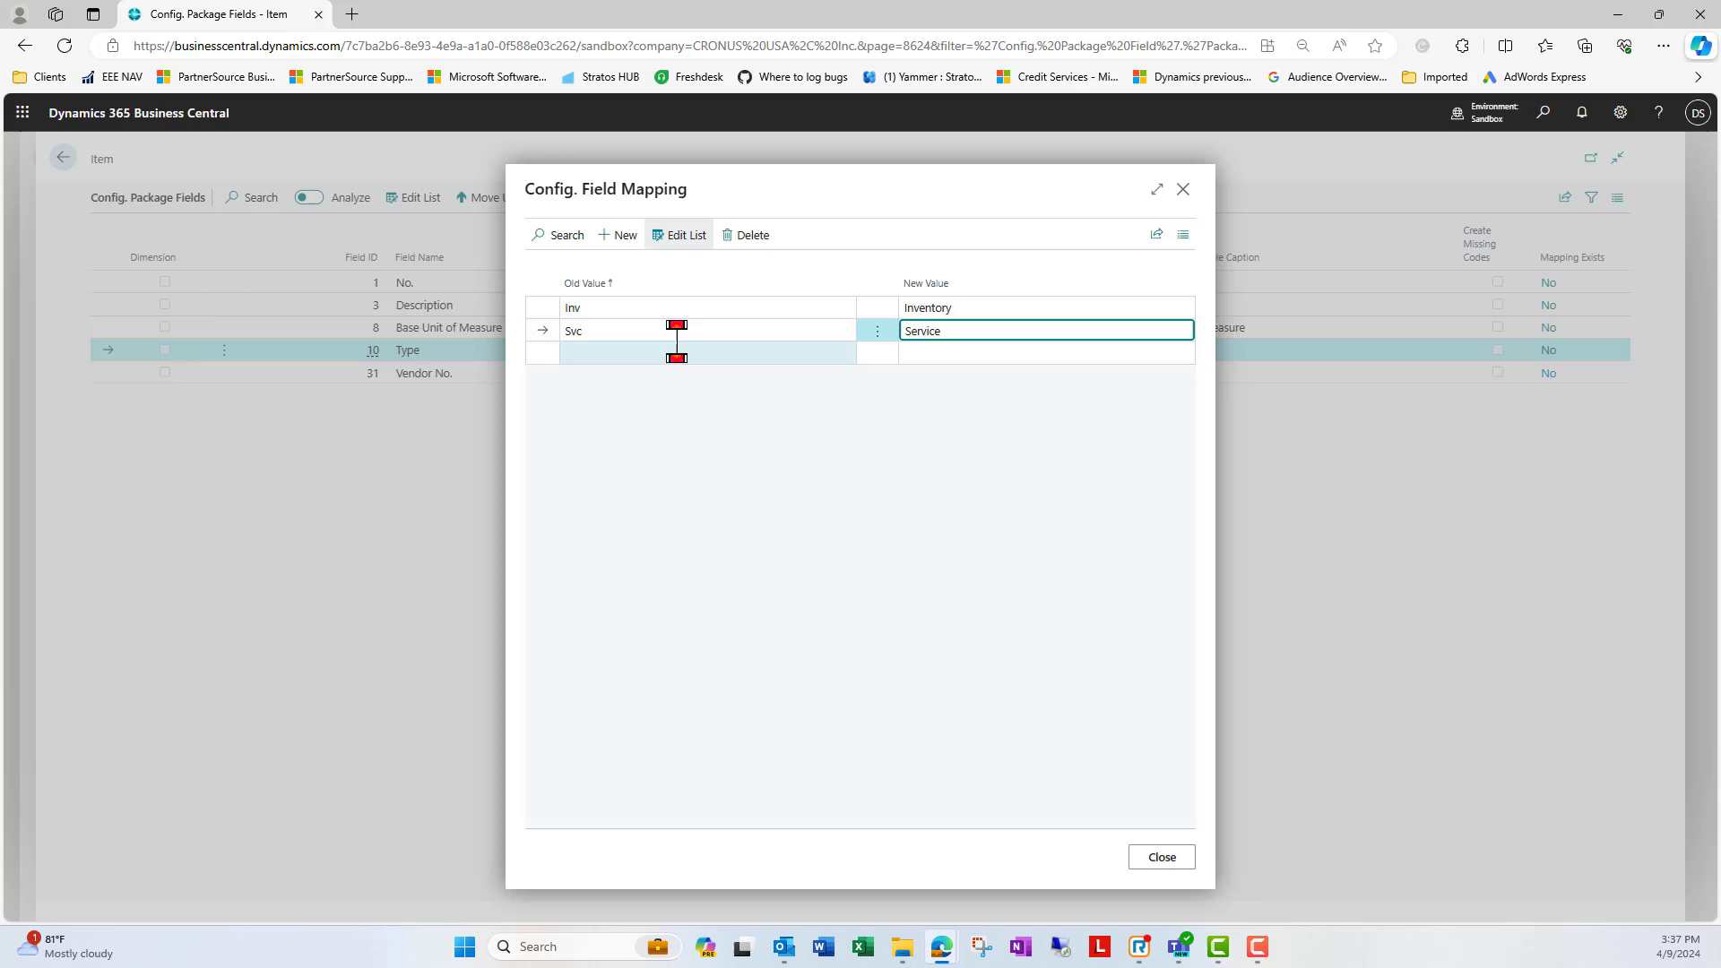
pyautogui.write('Service')
pyautogui.press('Return')
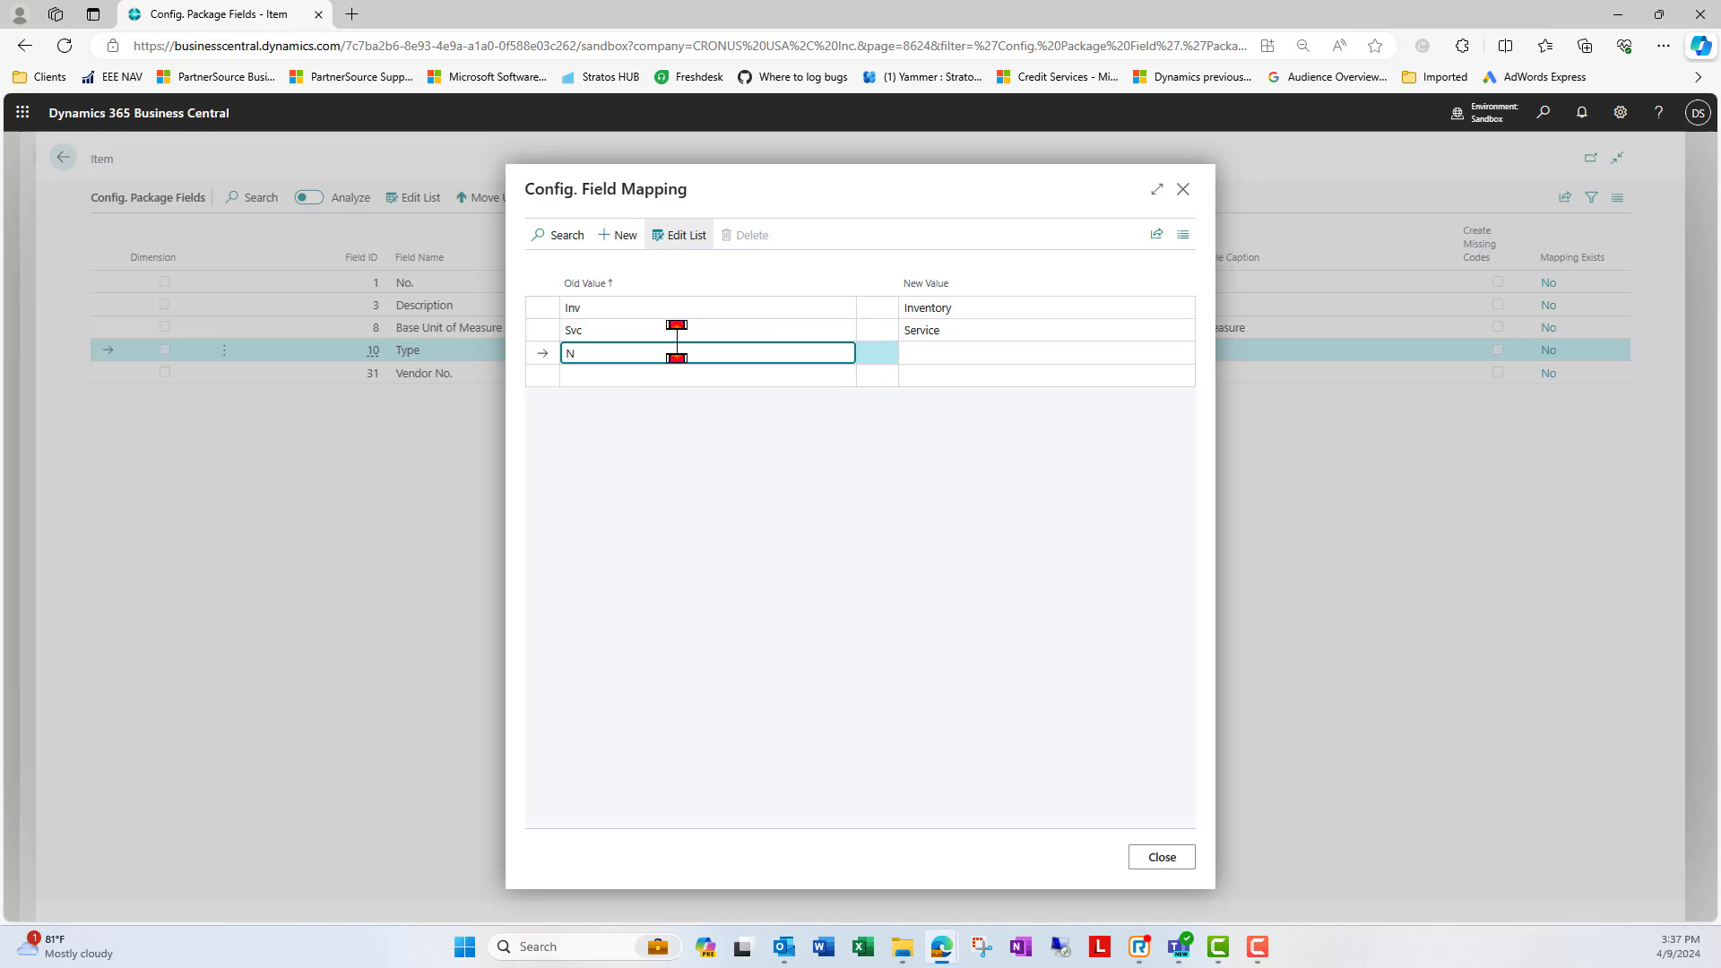
pyautogui.press('Tab')
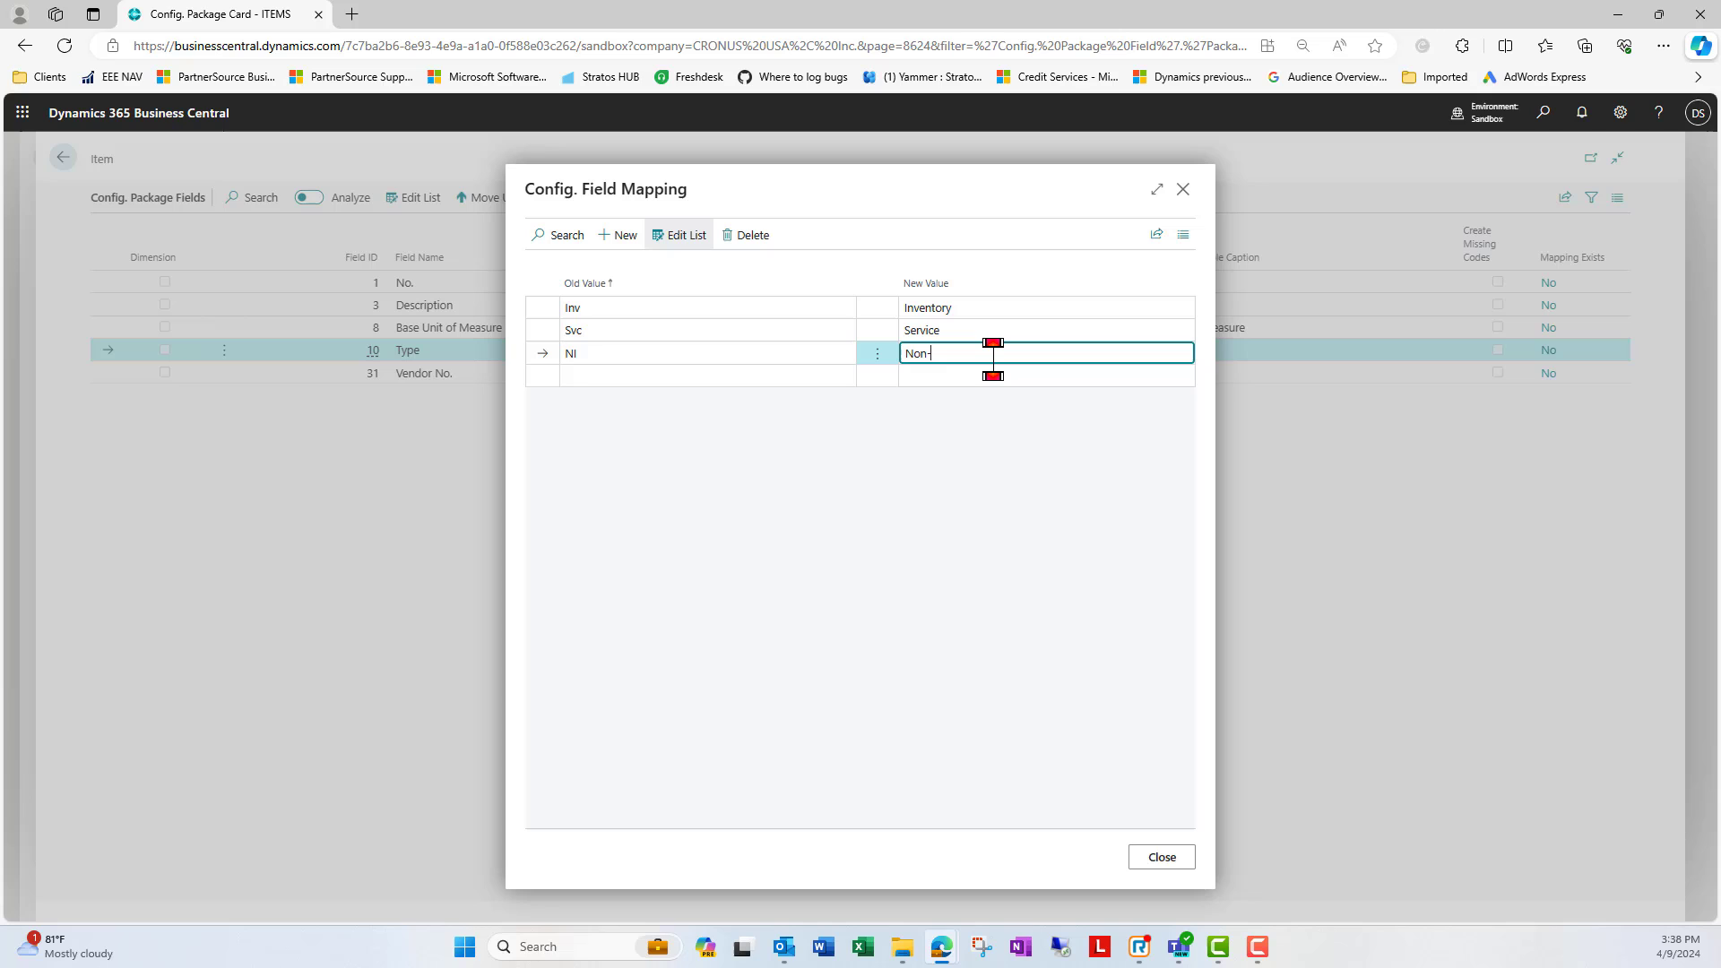
pyautogui.press('Return')
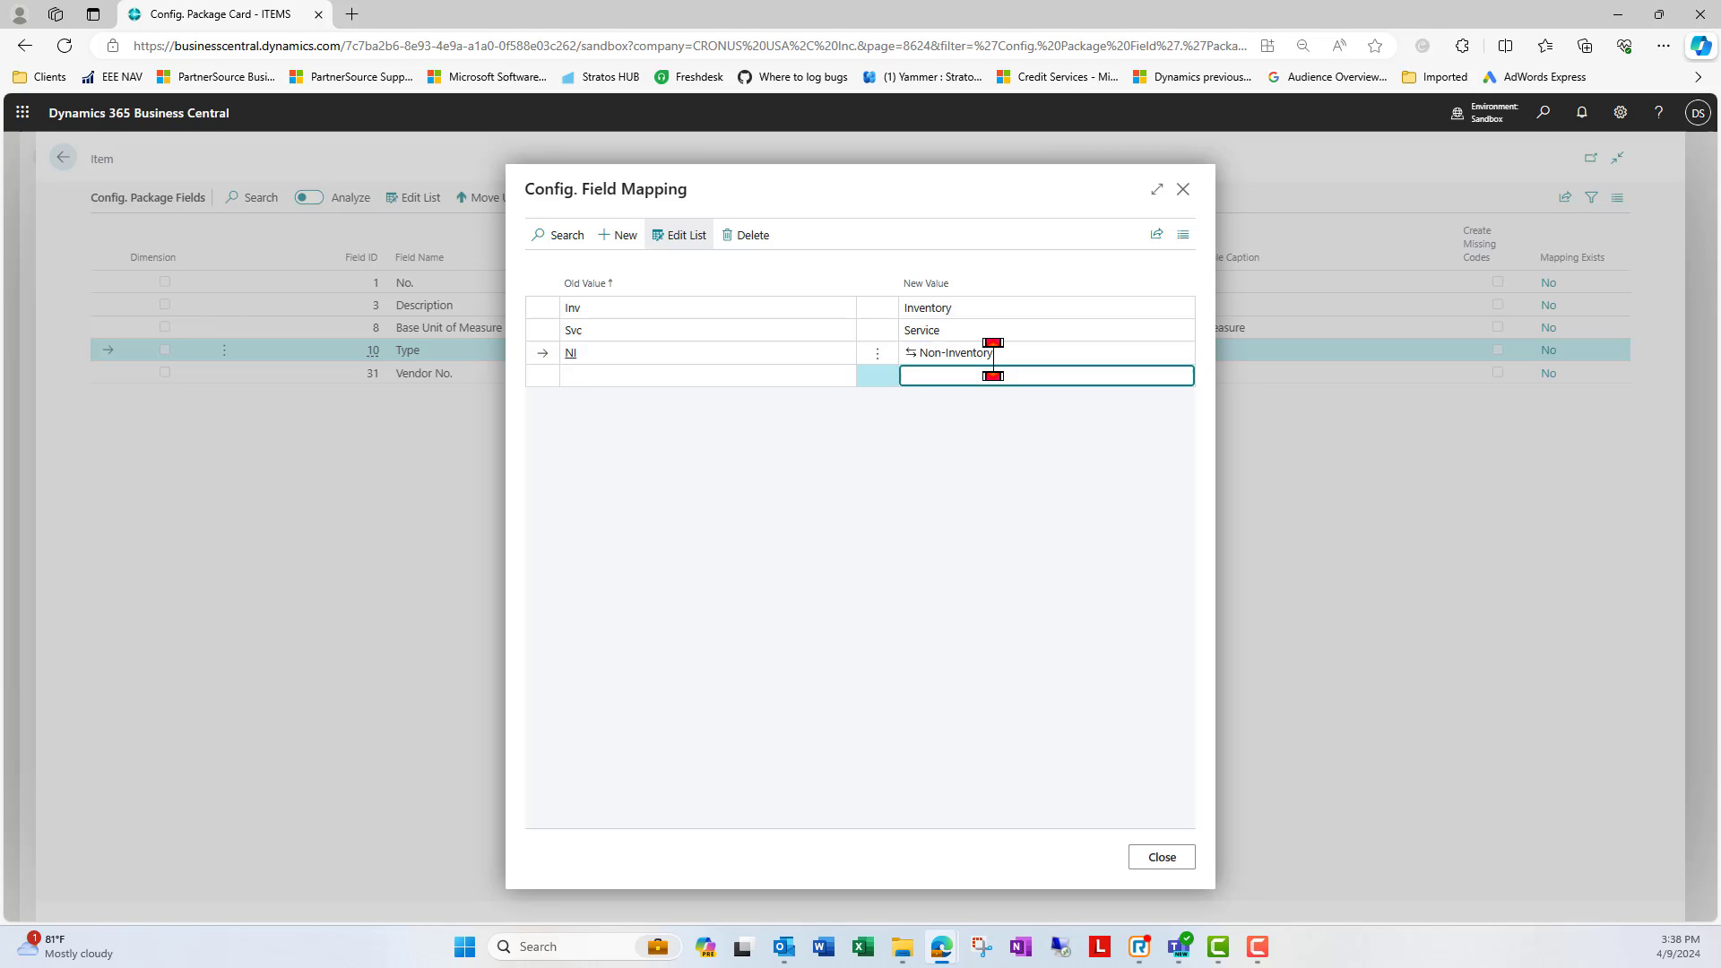
pyautogui.press('Up')
pyautogui.press('Escape')
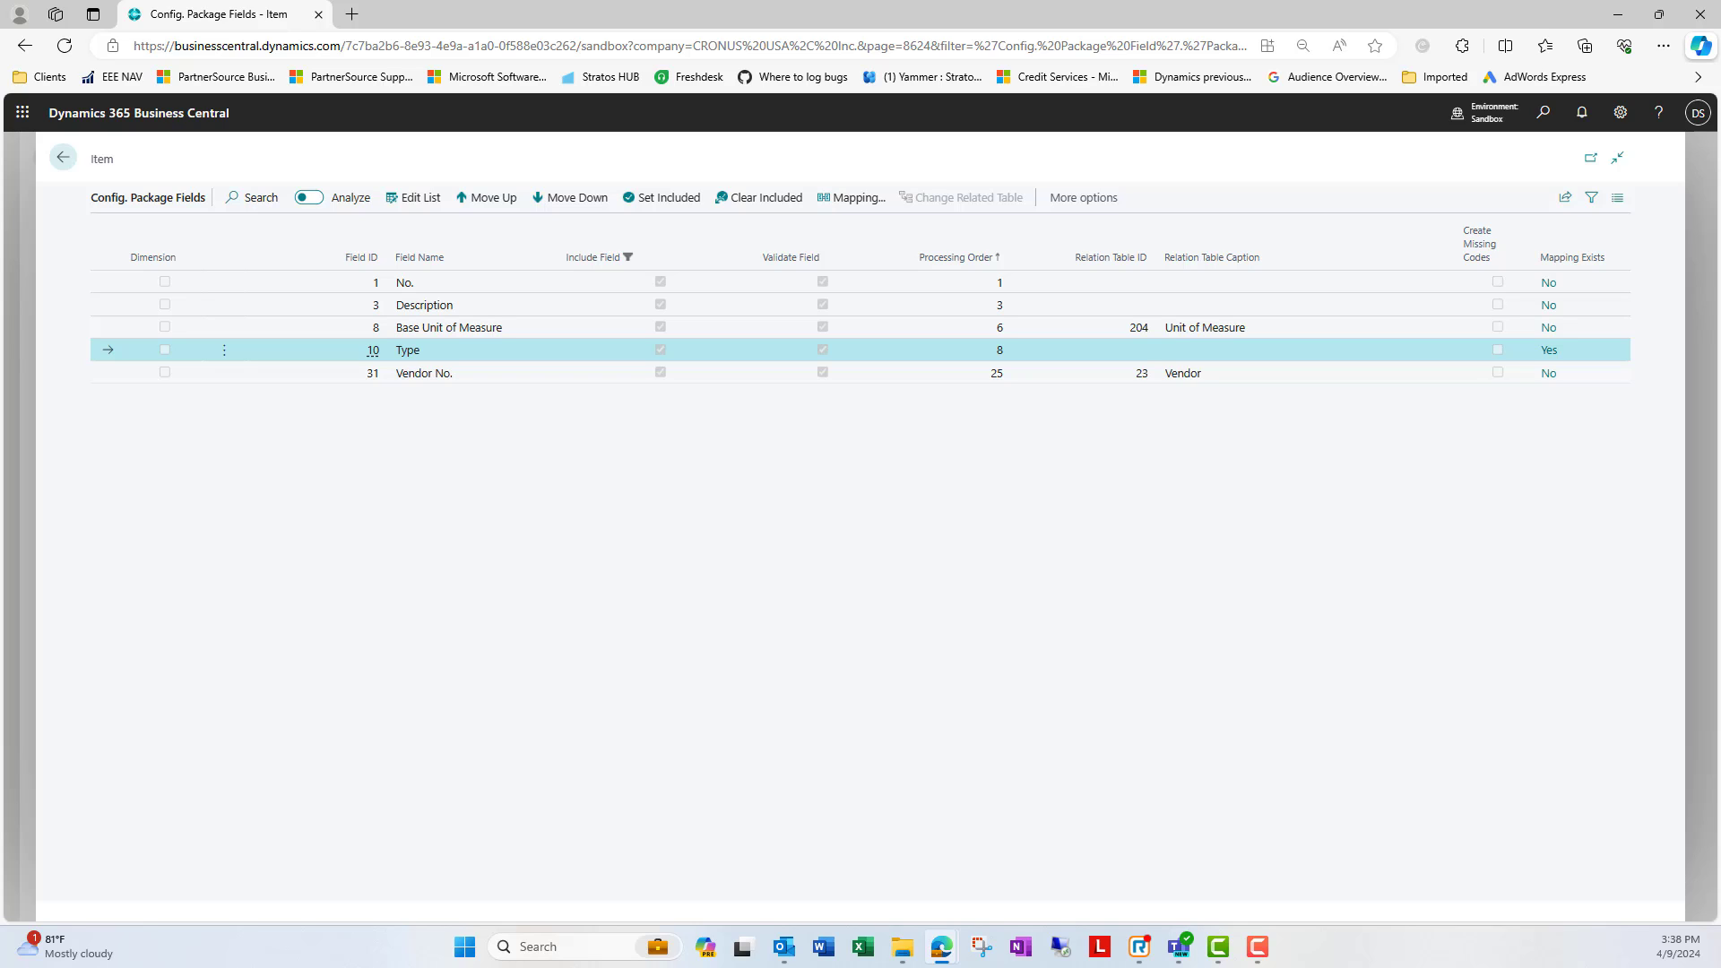
# - From the ITEMS package card, export the selected Item table to Excel and open the downloaded workbook
pyautogui.click(1084, 197)
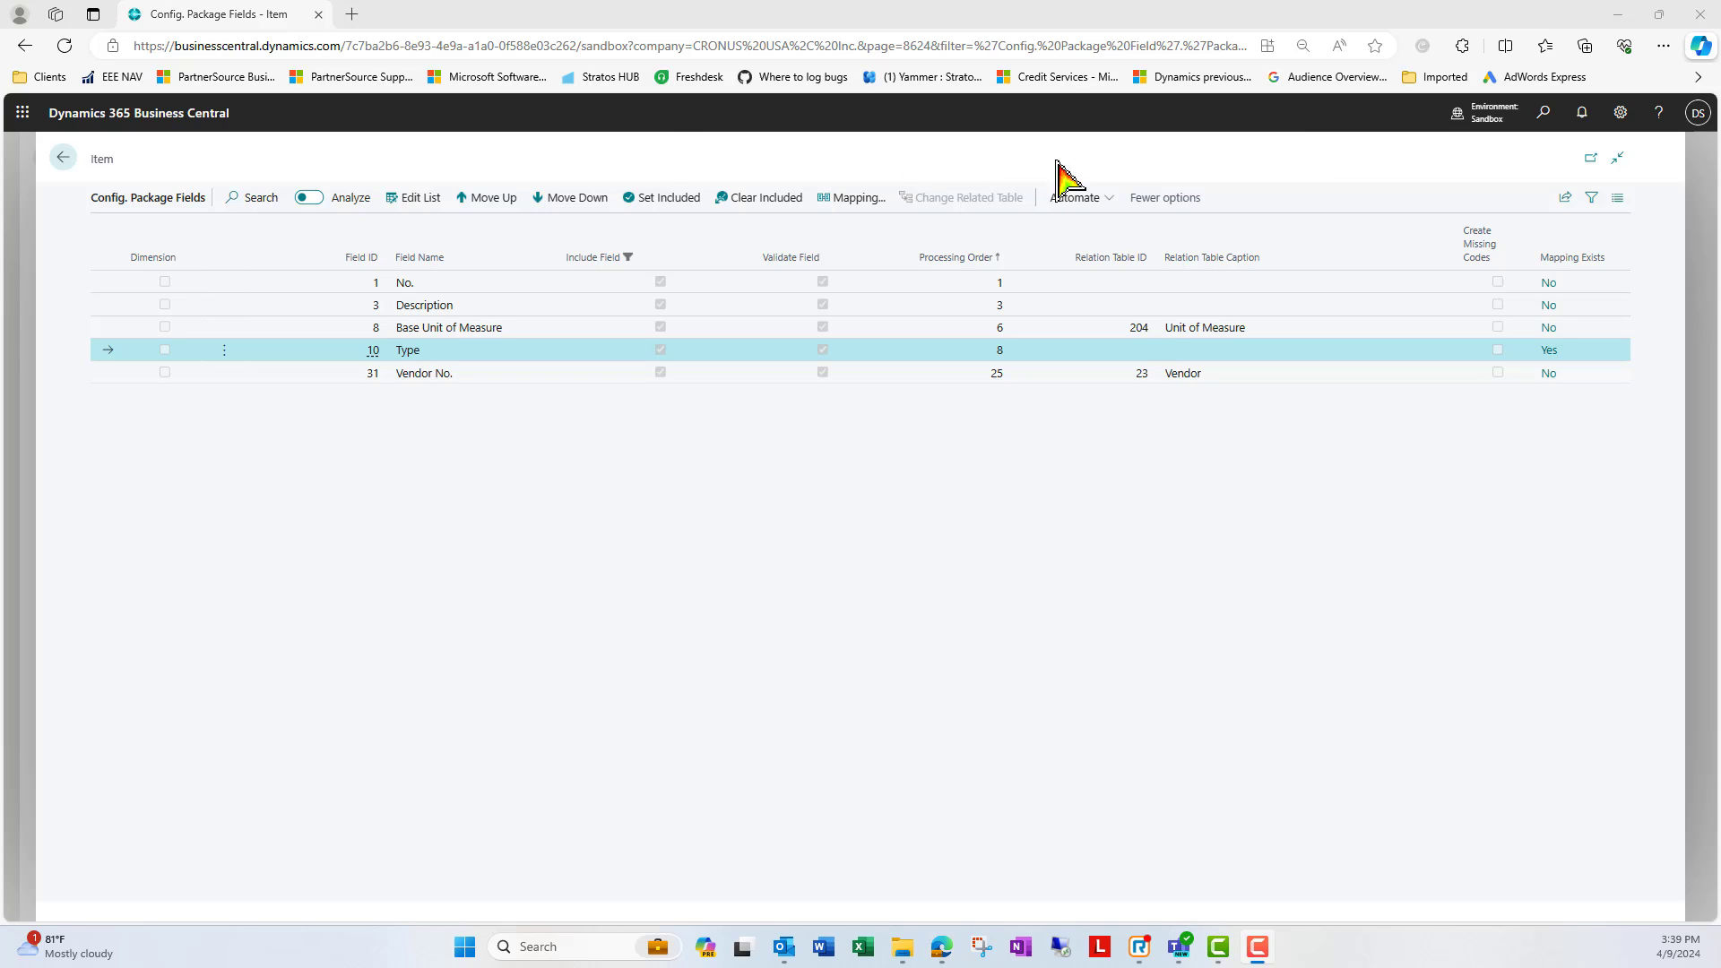
pyautogui.click(63, 157)
pyautogui.click(337, 413)
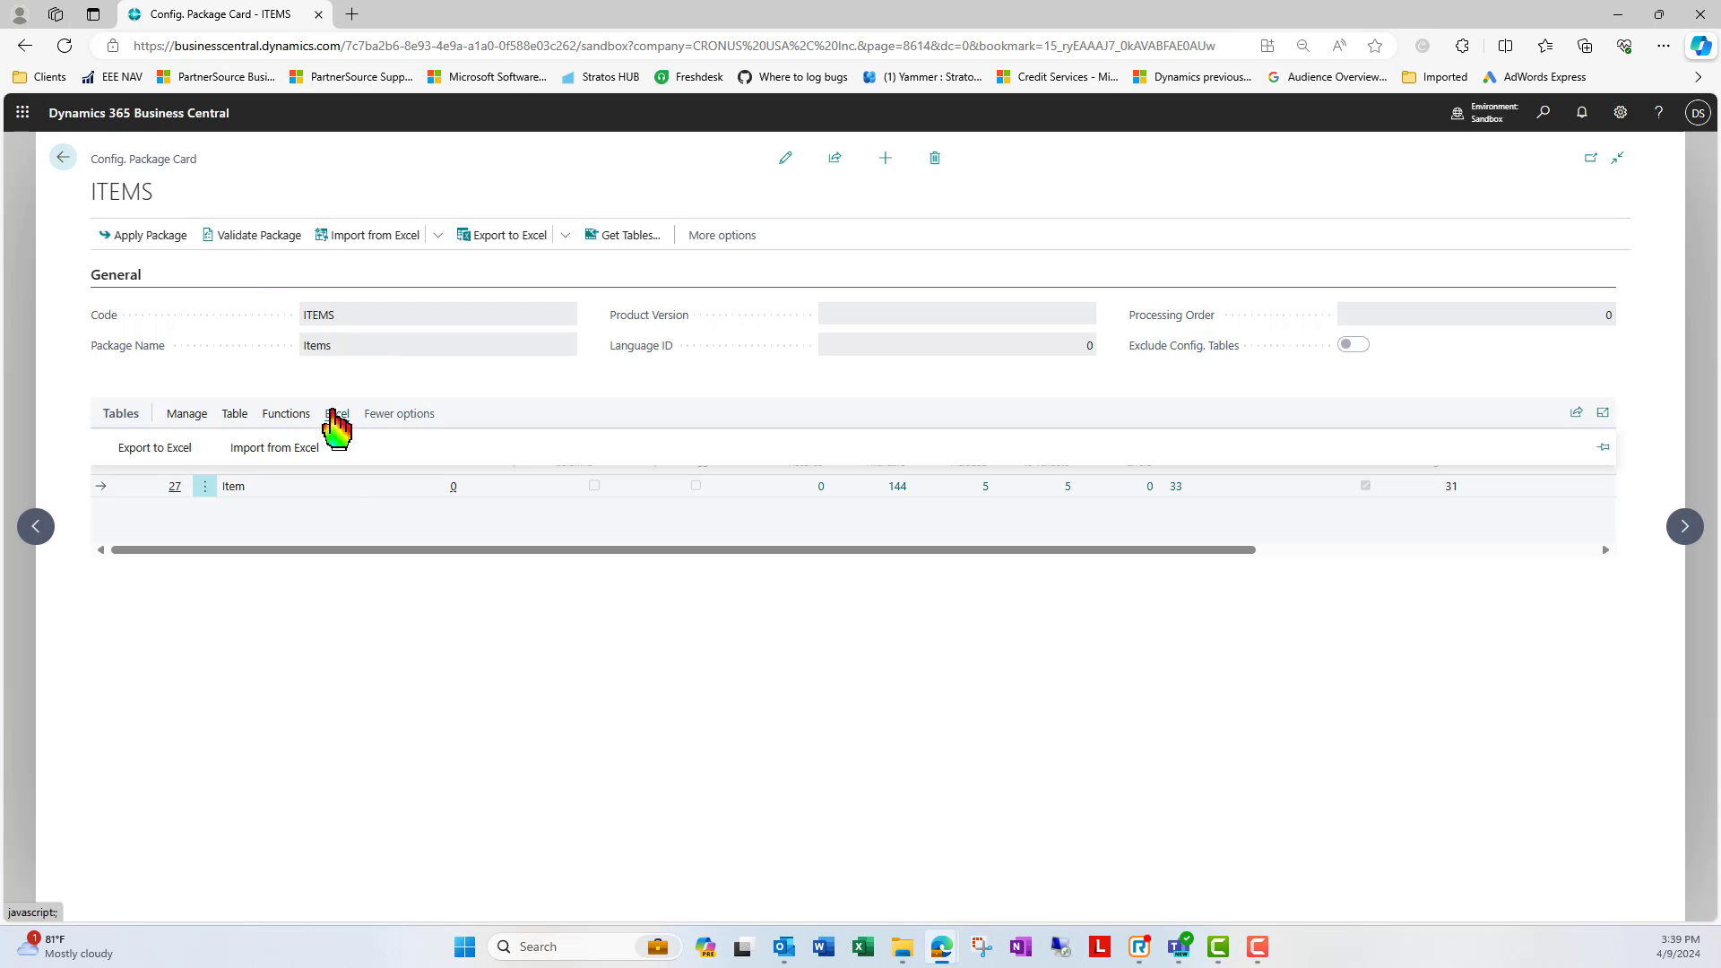
pyautogui.click(153, 446)
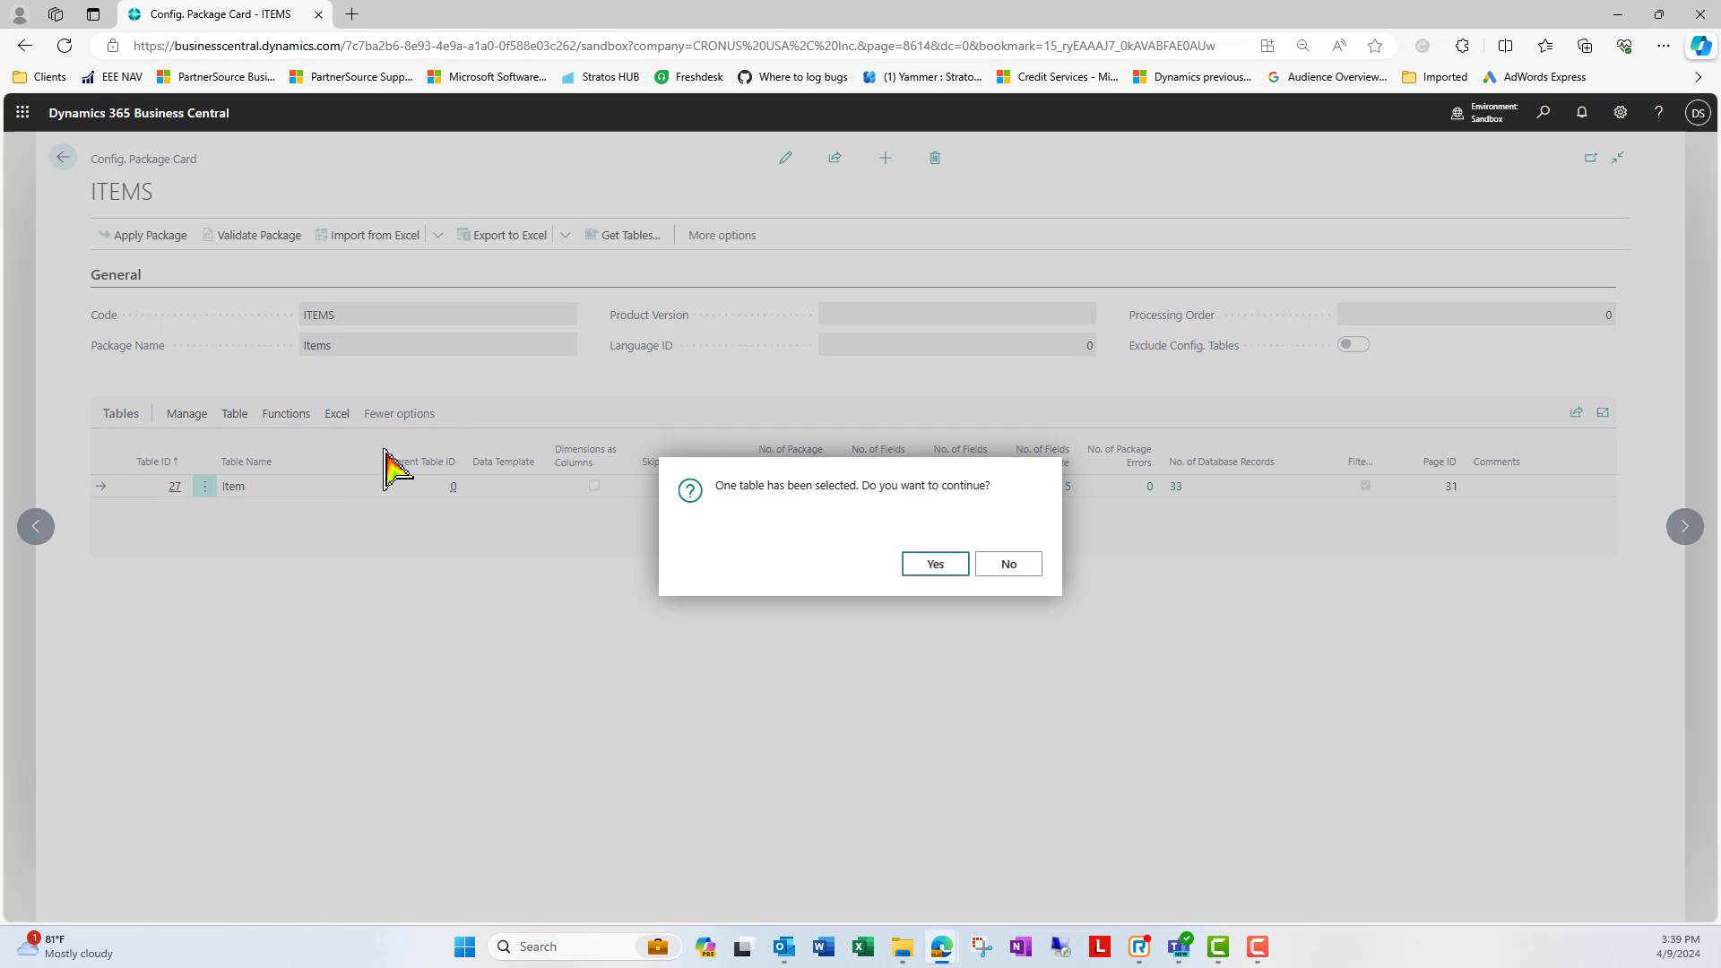
pyautogui.click(937, 564)
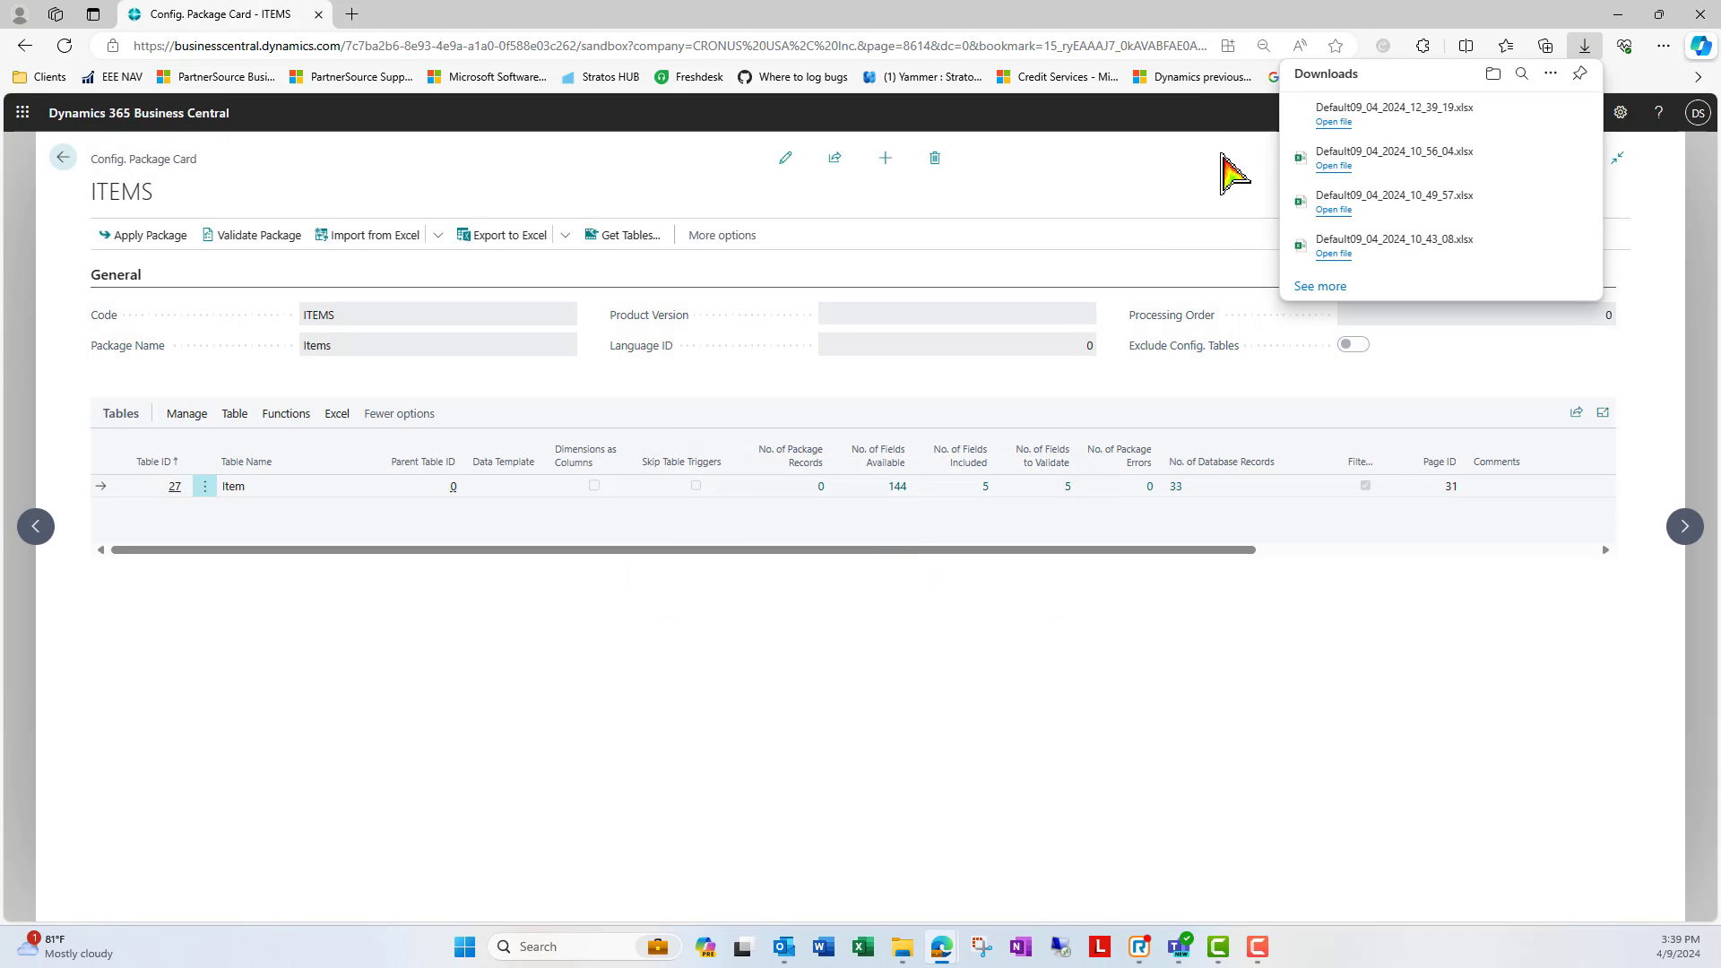
pyautogui.click(1345, 122)
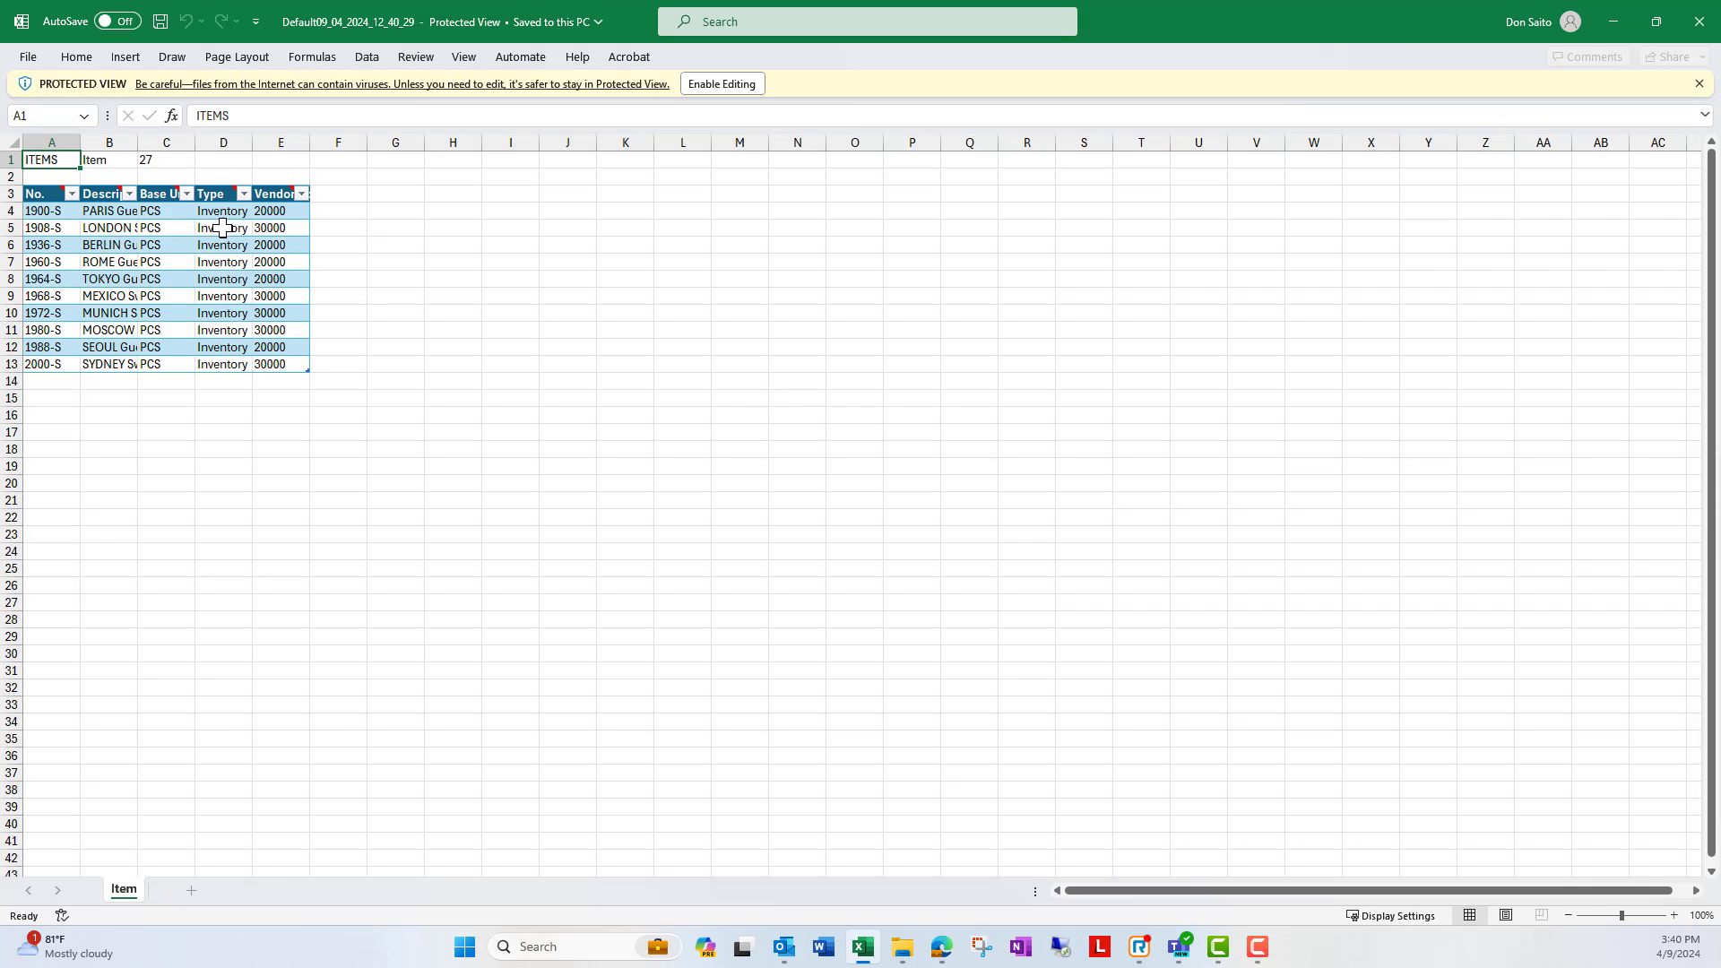
# - Enable editing and fill Type cells D4:D13 with Inv by copying D4 down
pyautogui.click(222, 210)
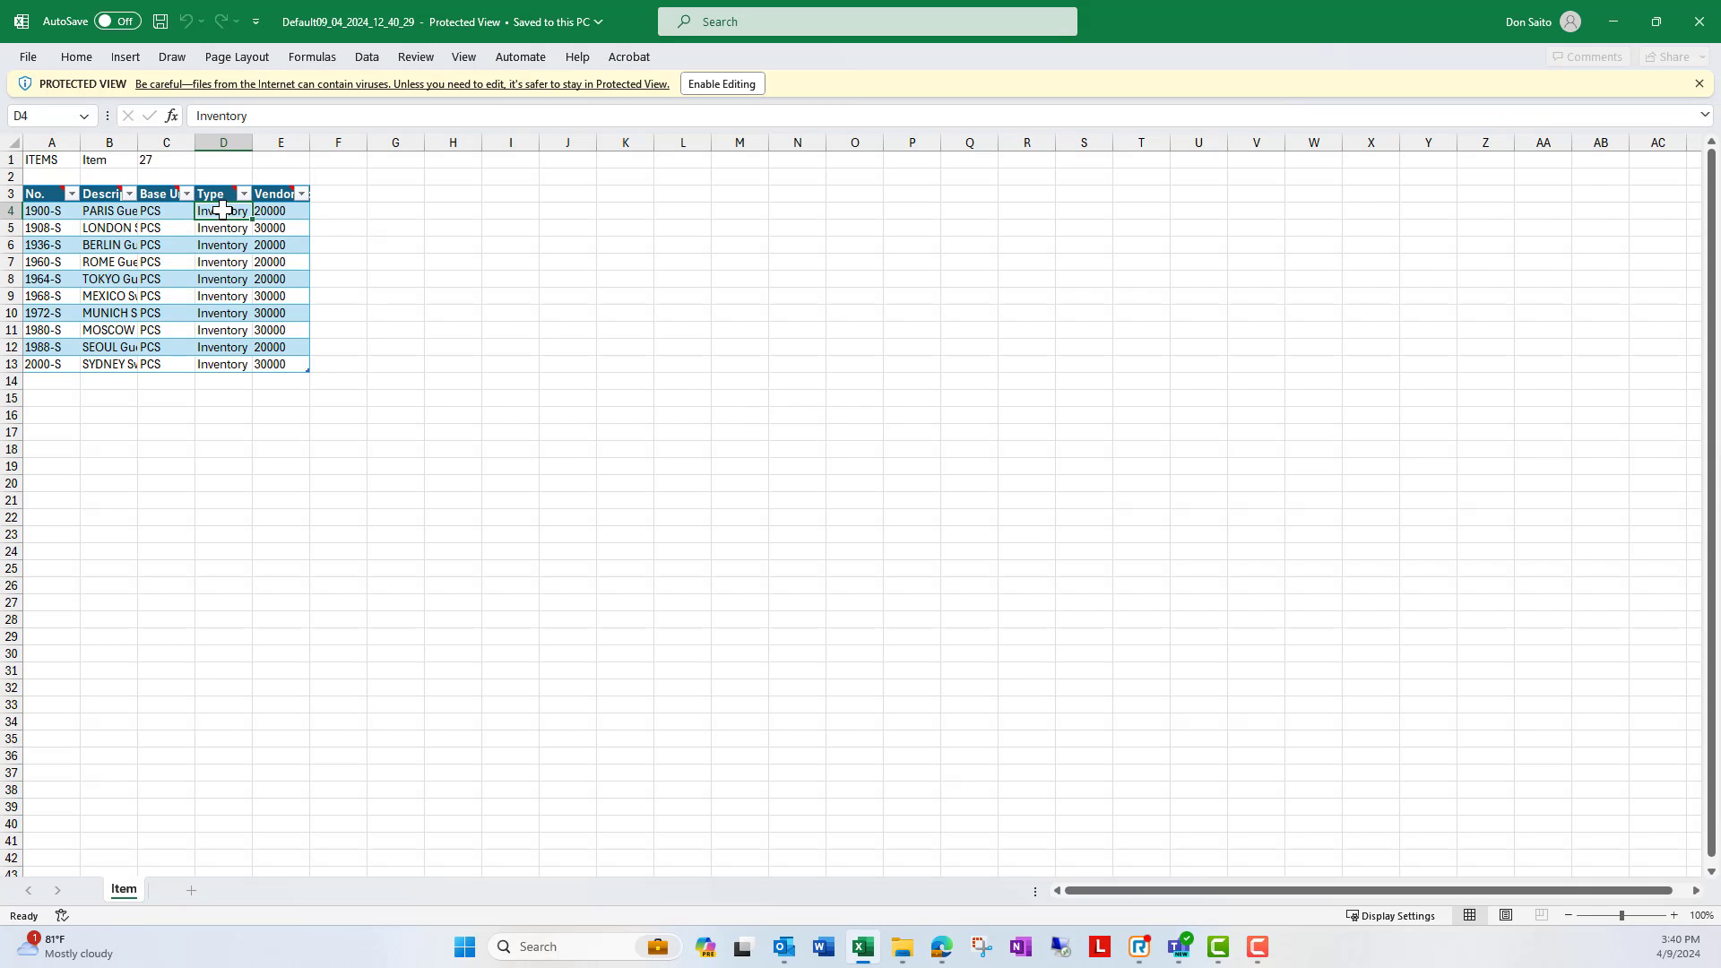
pyautogui.press('Down')
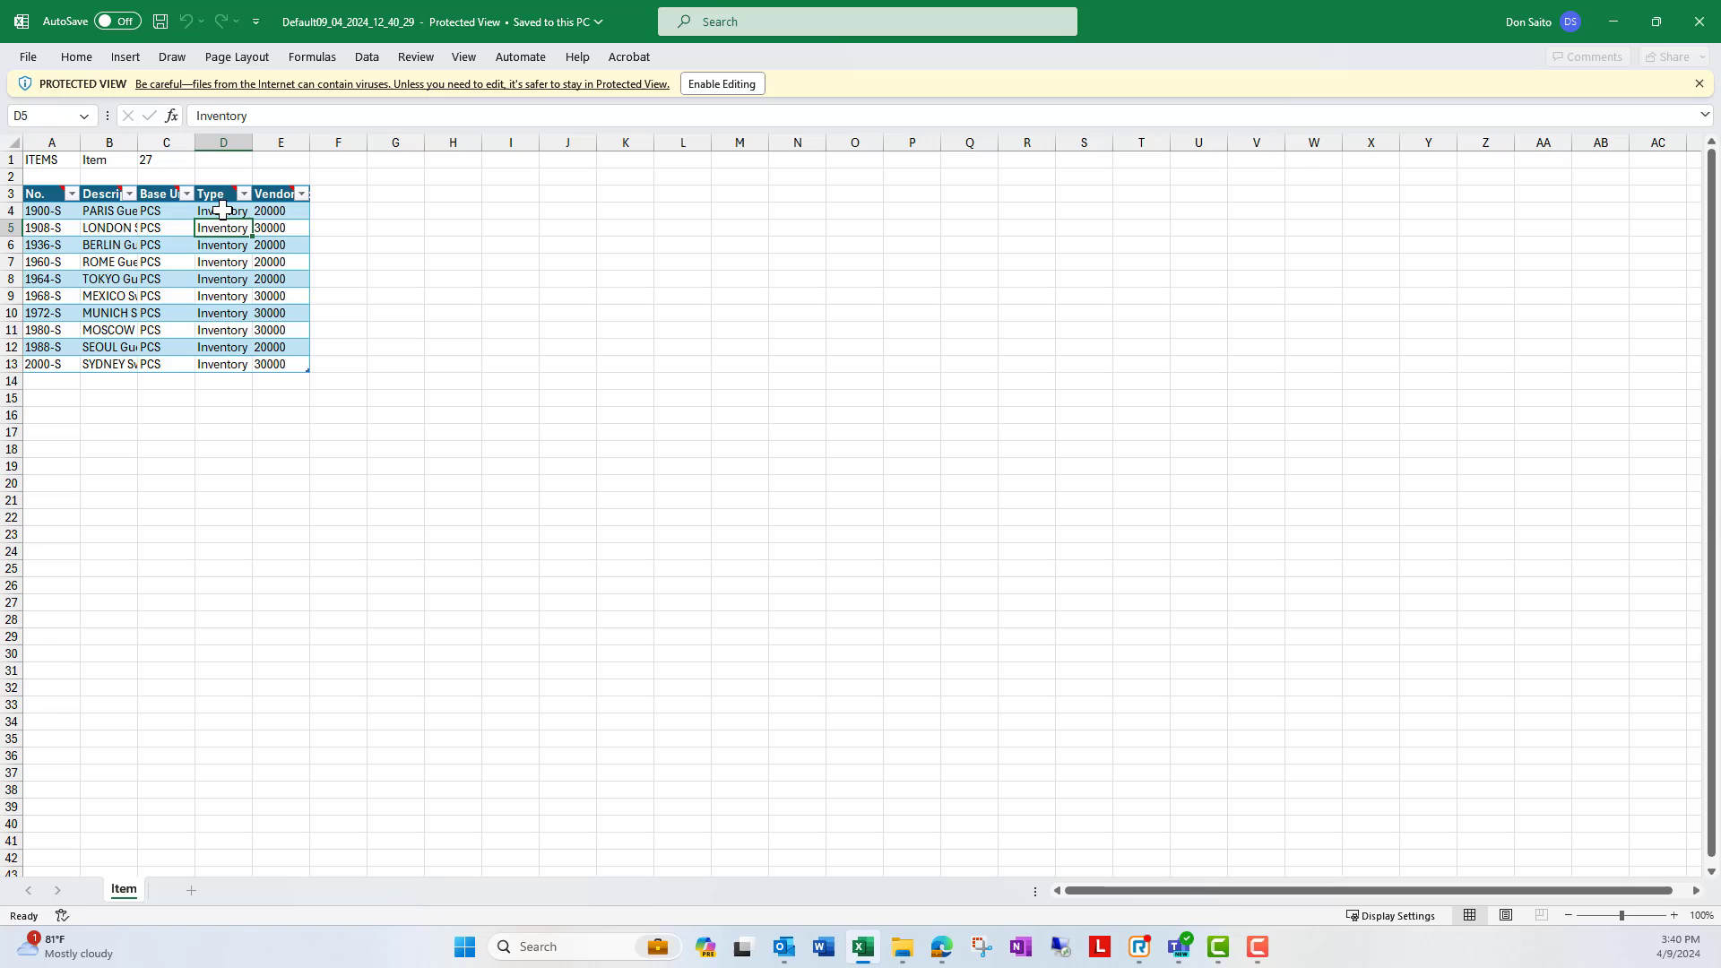
pyautogui.click(722, 84)
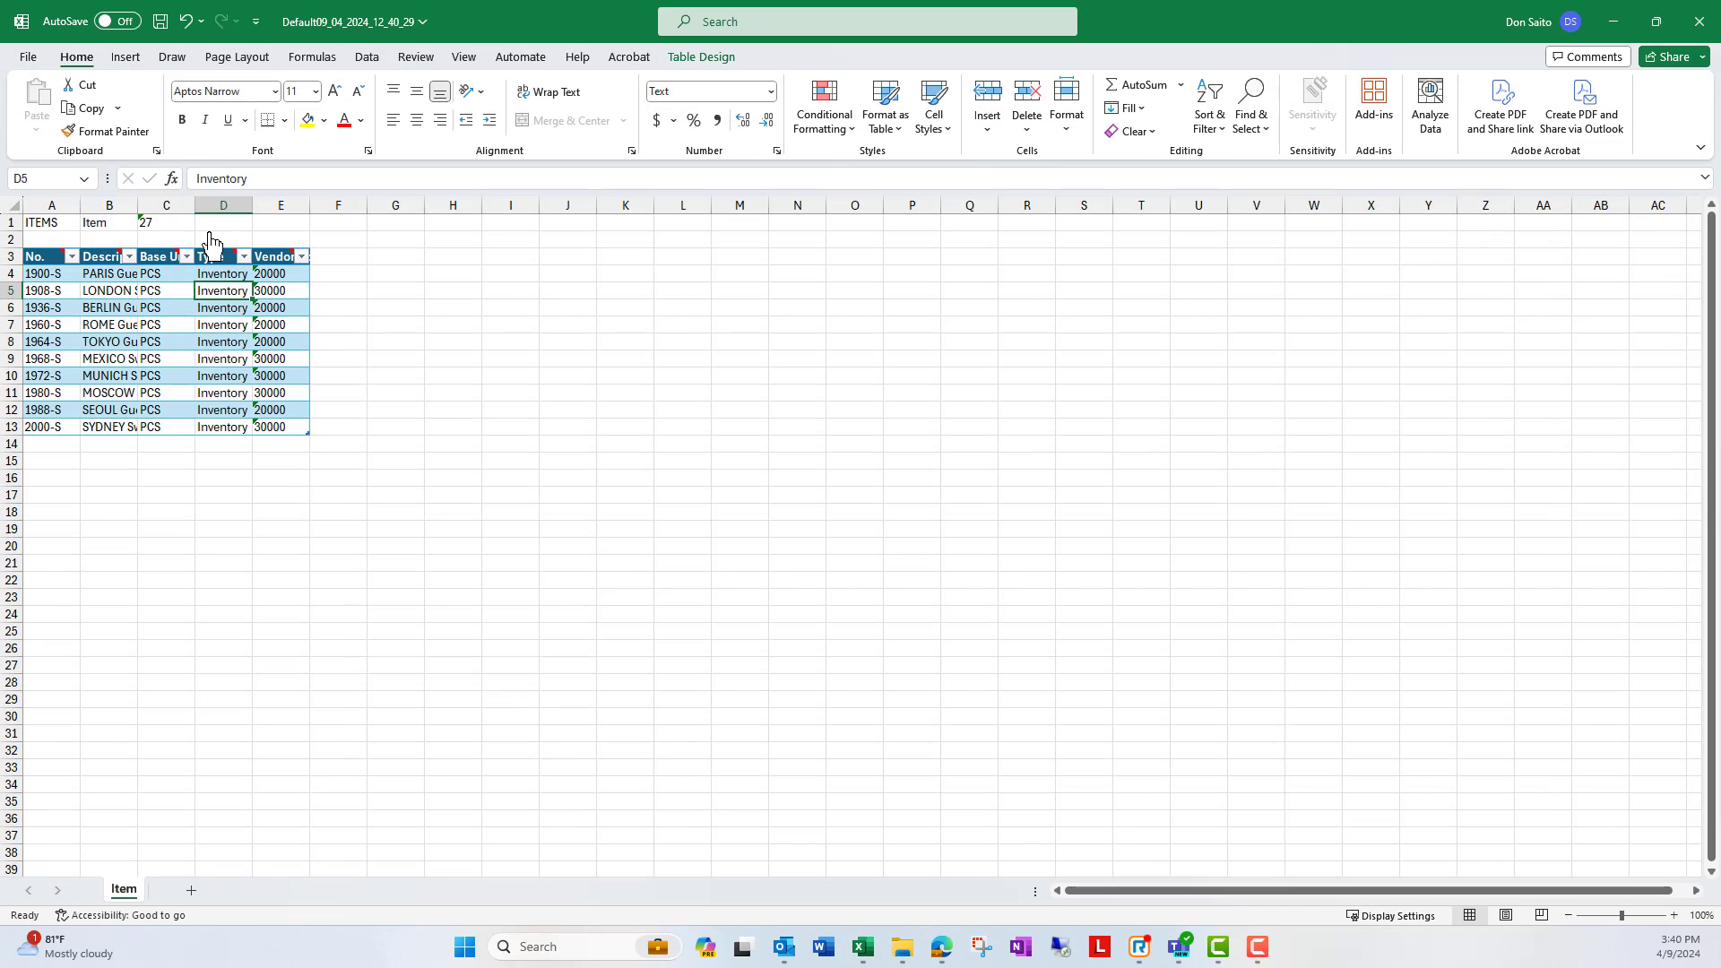
pyautogui.write('Inv')
pyautogui.press('Return')
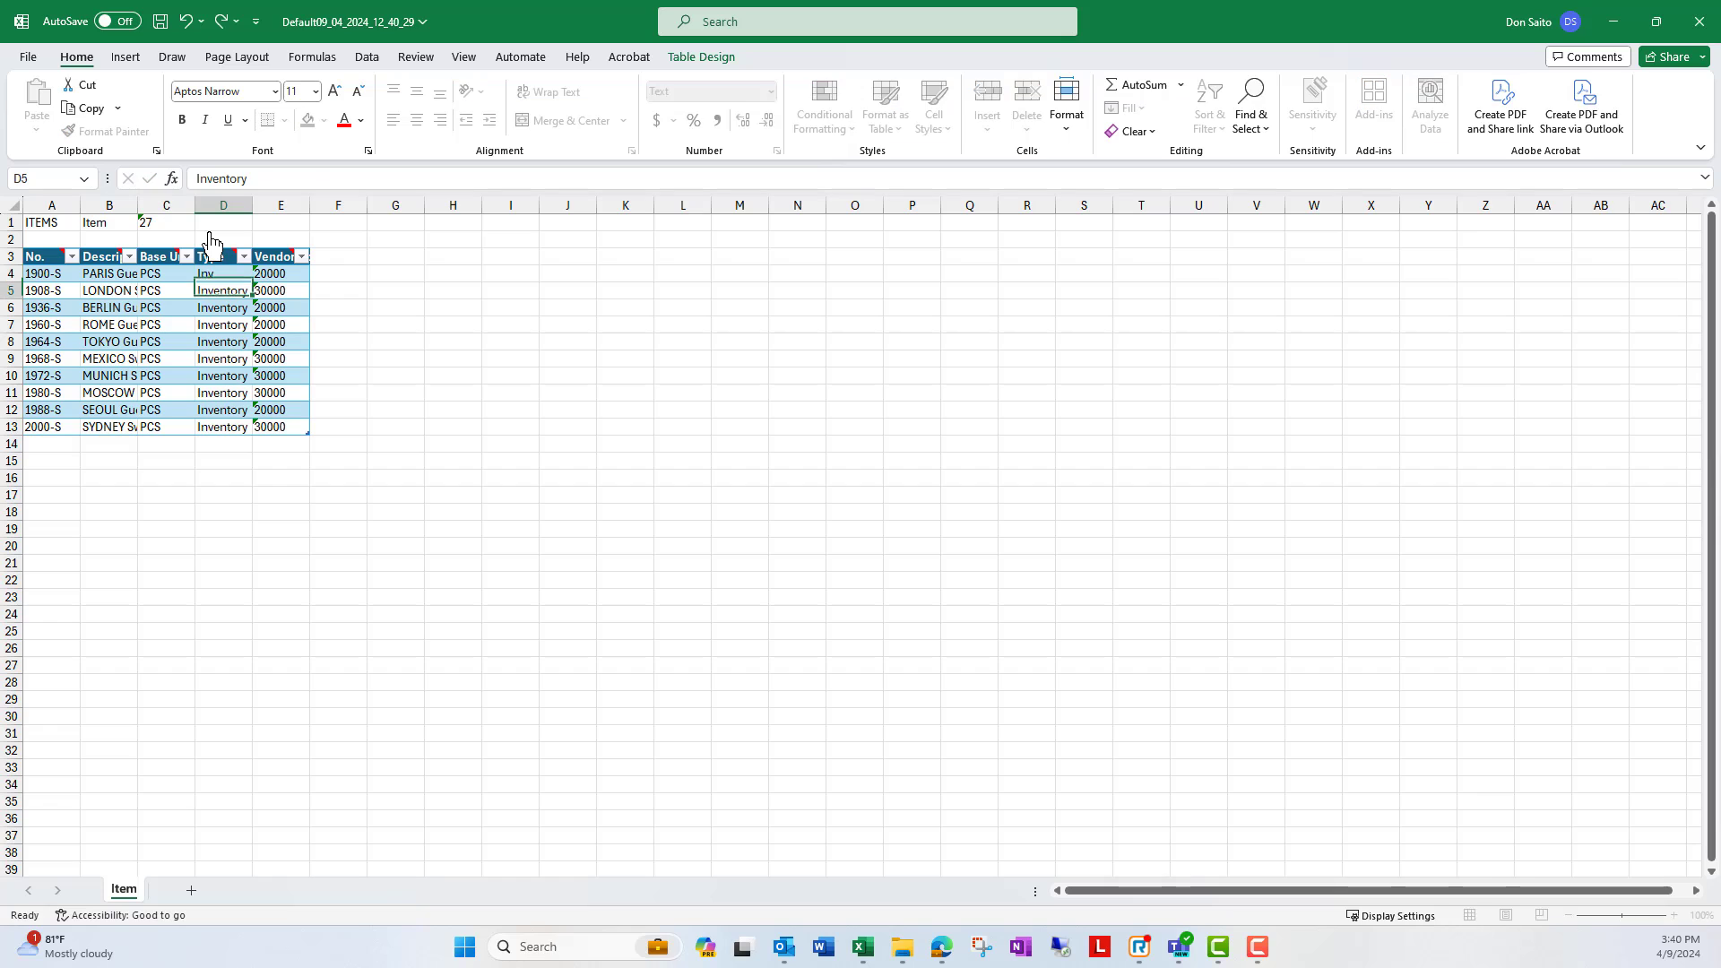
pyautogui.press('Up')
pyautogui.hotkey('ctrl', 'c')
pyautogui.hotkey('shift', 'Down')
pyautogui.hotkey('shift', 'Down')
pyautogui.hotkey('shift', 'Down')
pyautogui.hotkey('shift', 'Down')
pyautogui.hotkey('shift', 'Down')
pyautogui.hotkey('shift', 'Down')
pyautogui.hotkey('shift', 'Down')
pyautogui.hotkey('shift', 'Down')
pyautogui.hotkey('shift', 'Down')
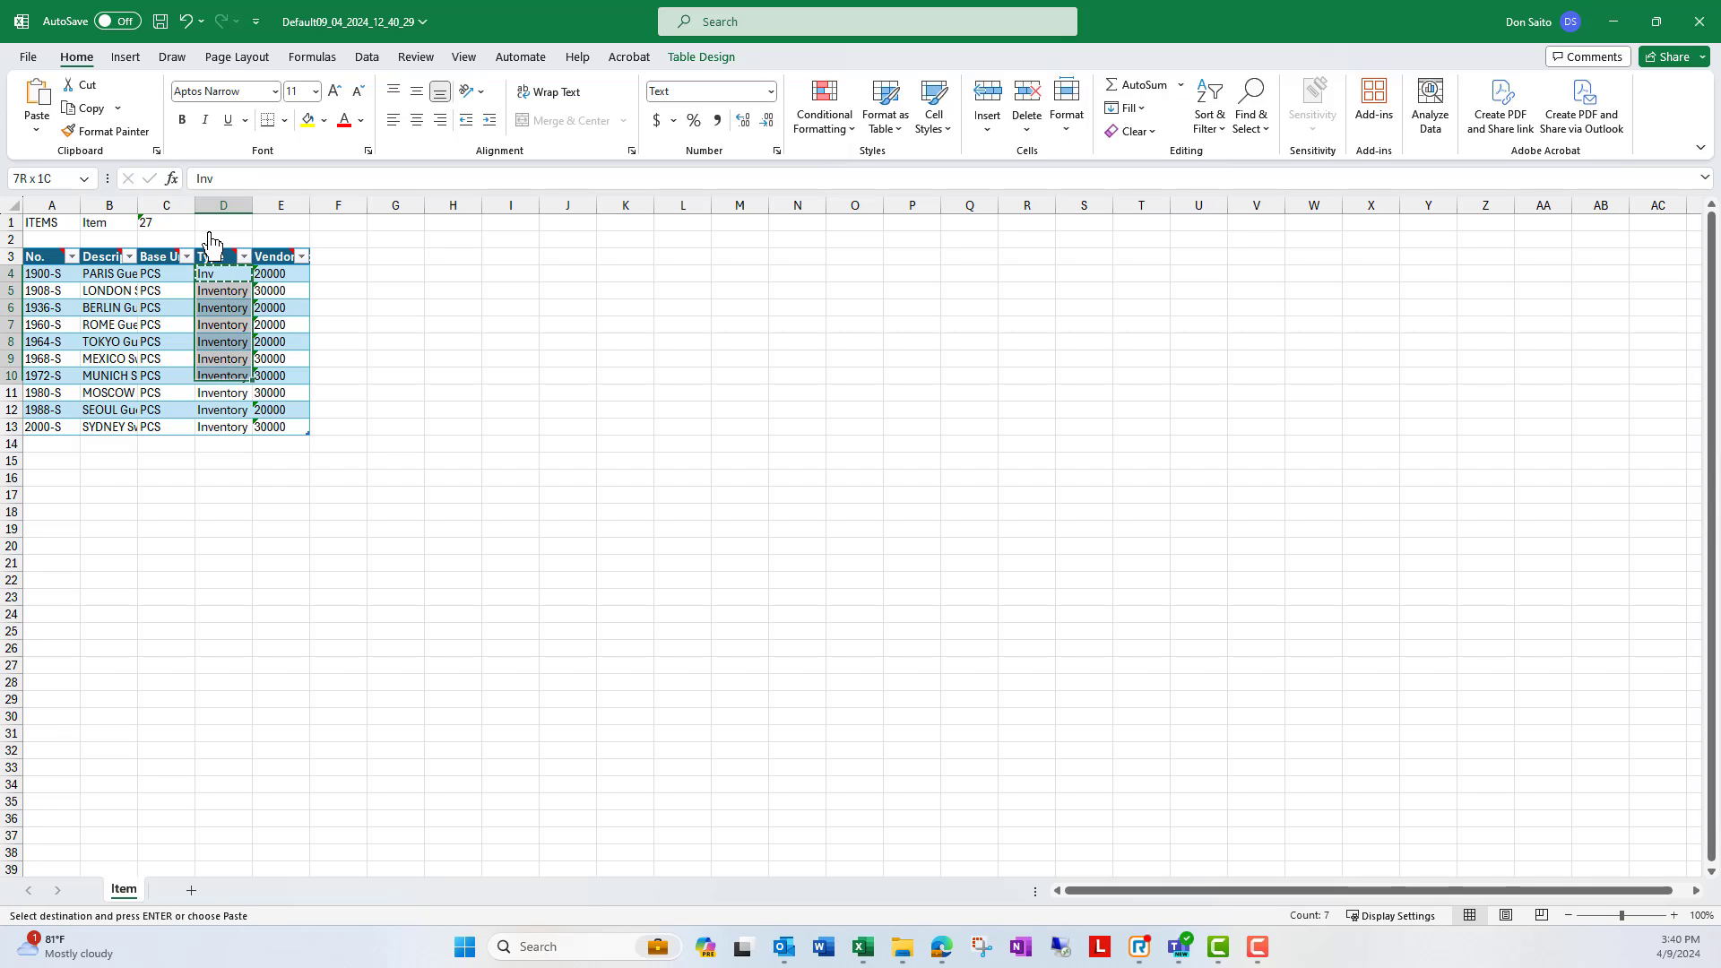
pyautogui.hotkey('ctrl', 'v')
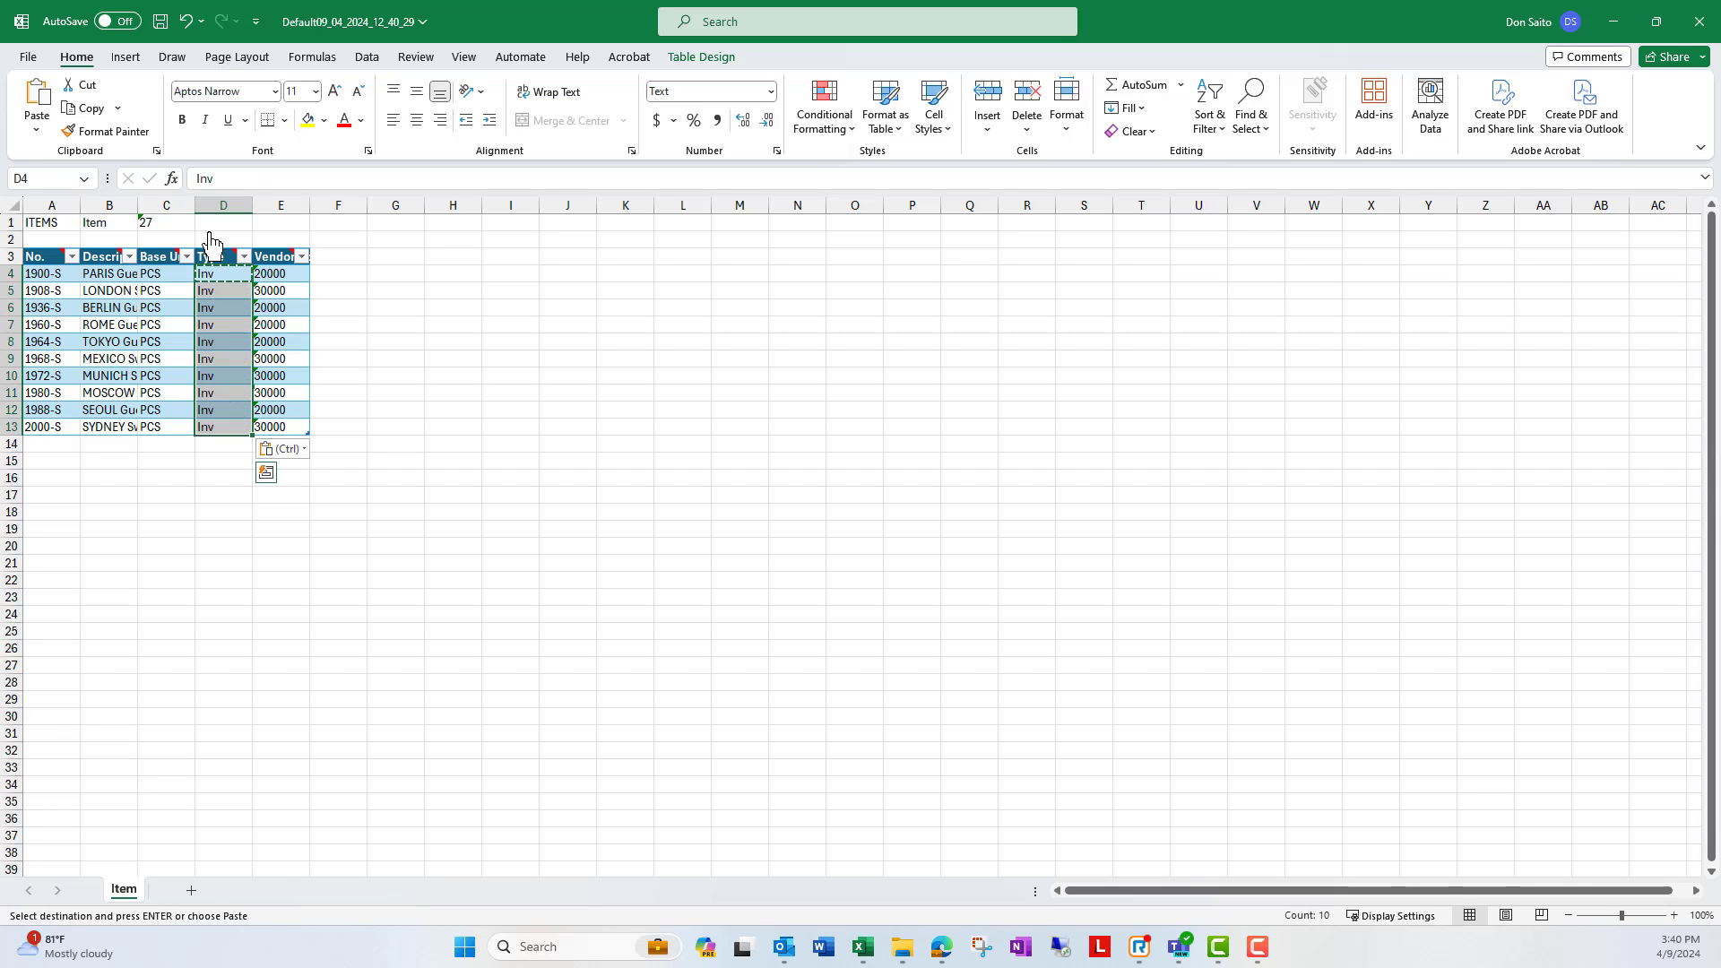
# - Save the workbook, confirm D5 reads Inv, and close Excel
pyautogui.click(161, 20)
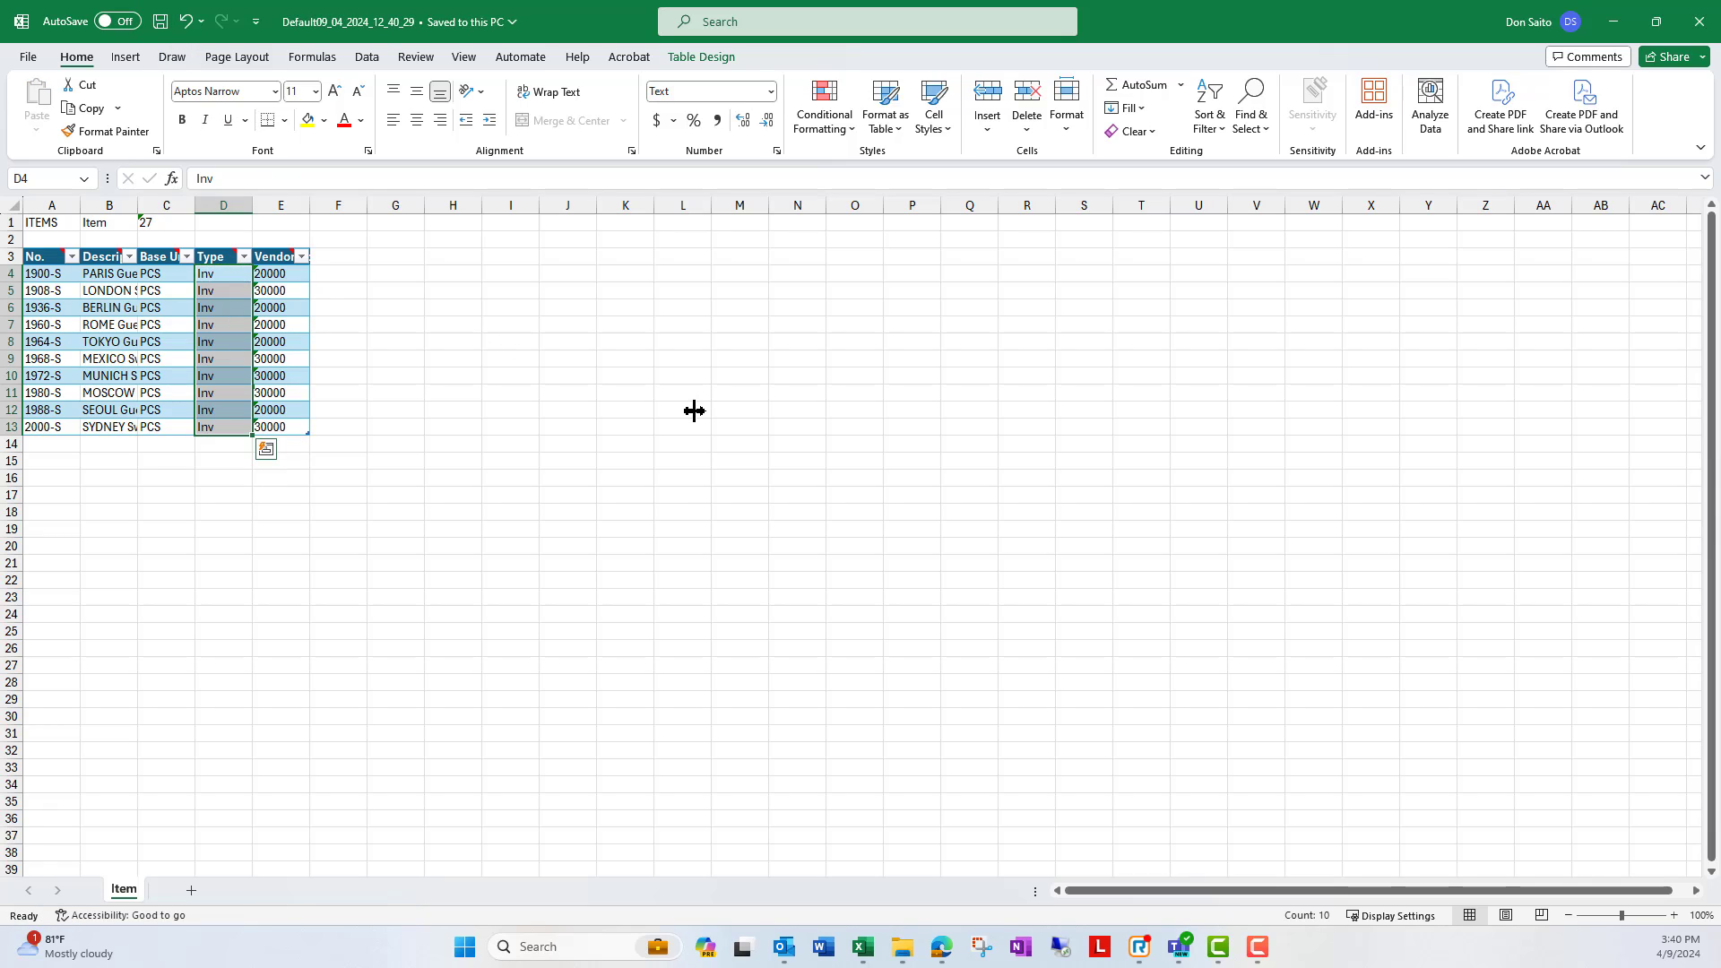
pyautogui.click(296, 375)
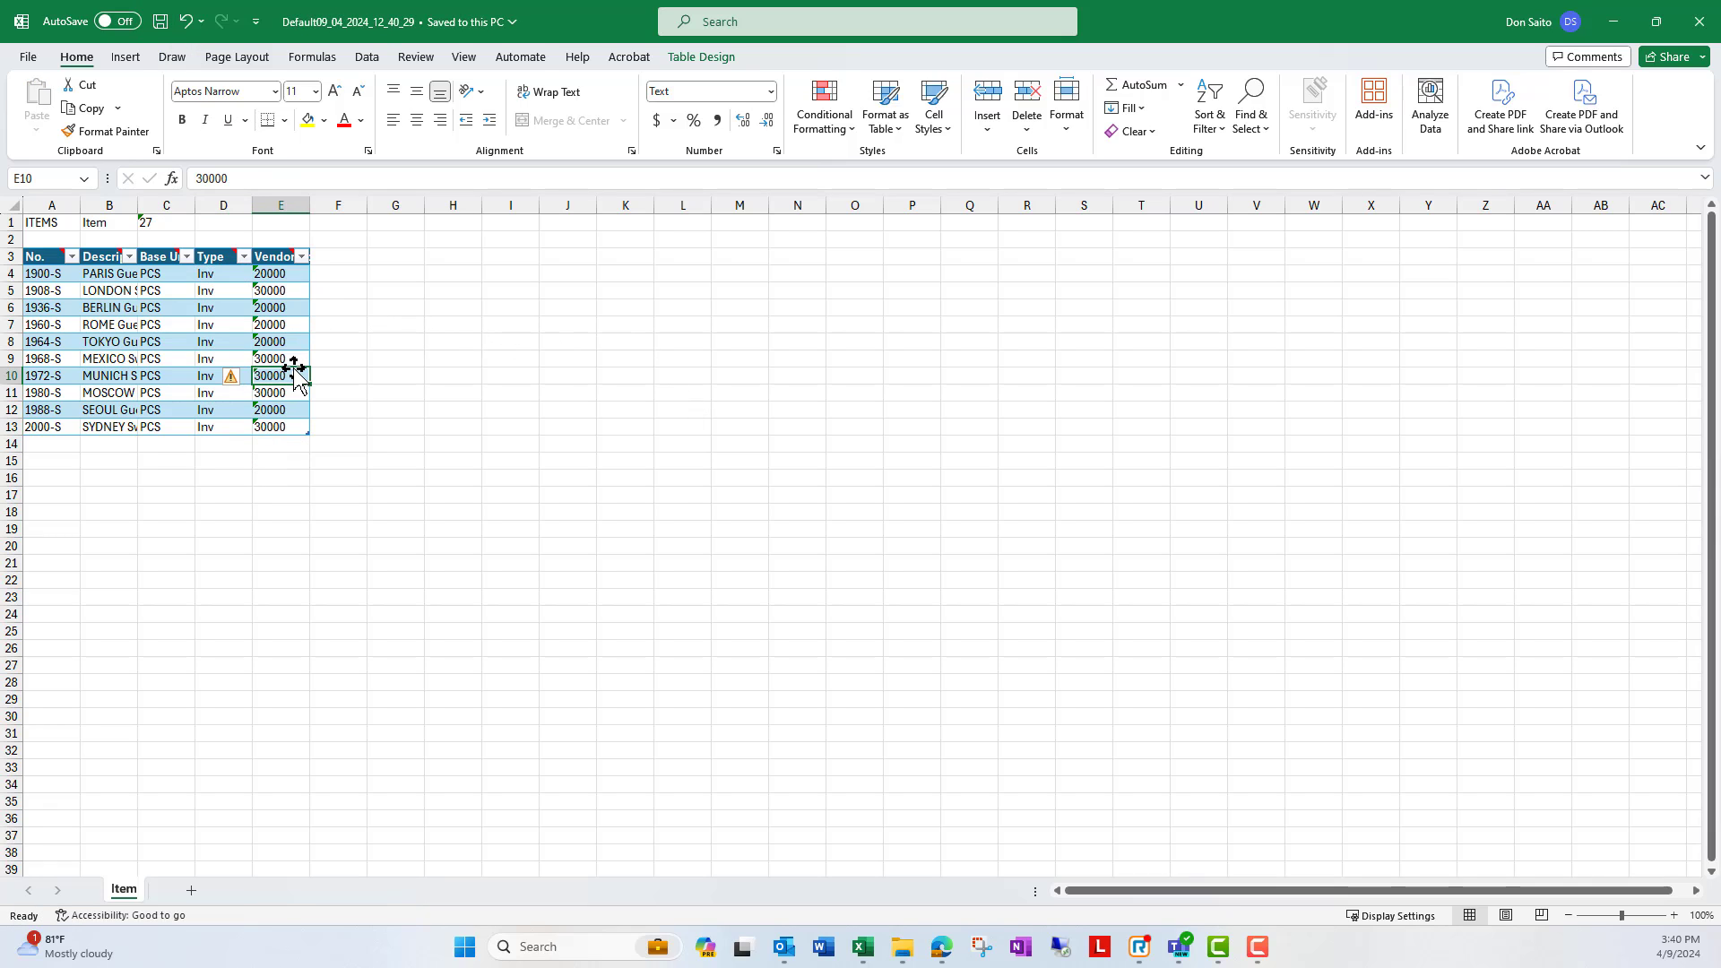
pyautogui.click(235, 292)
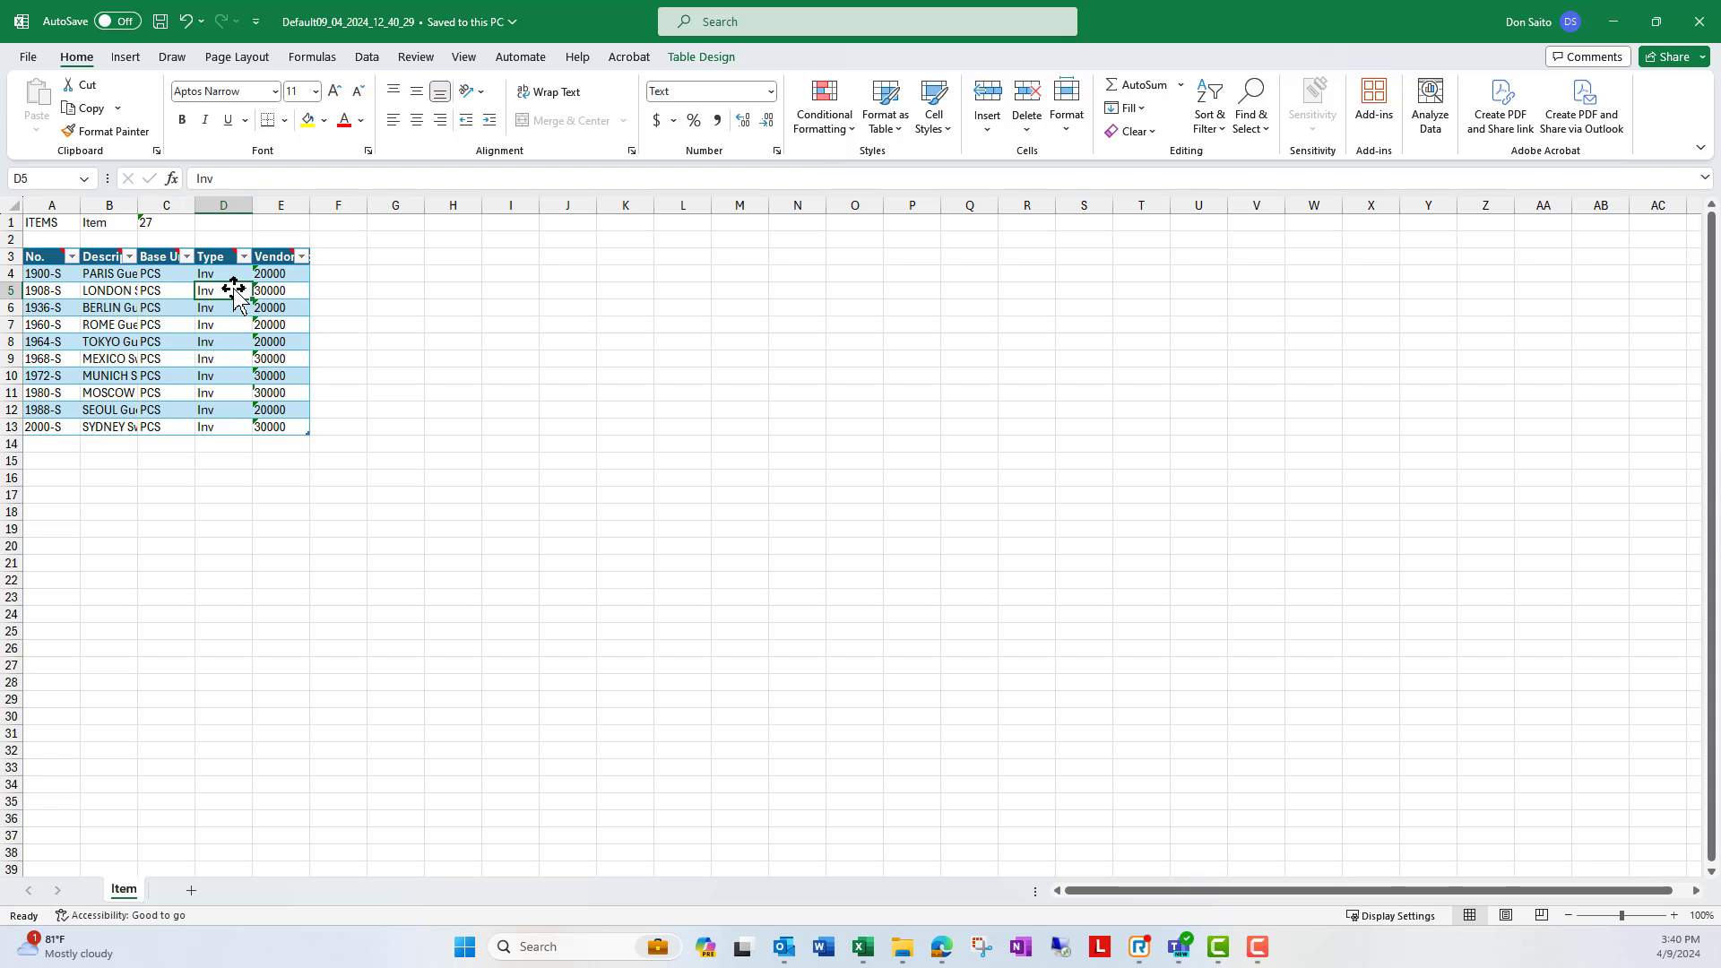
pyautogui.click(1693, 32)
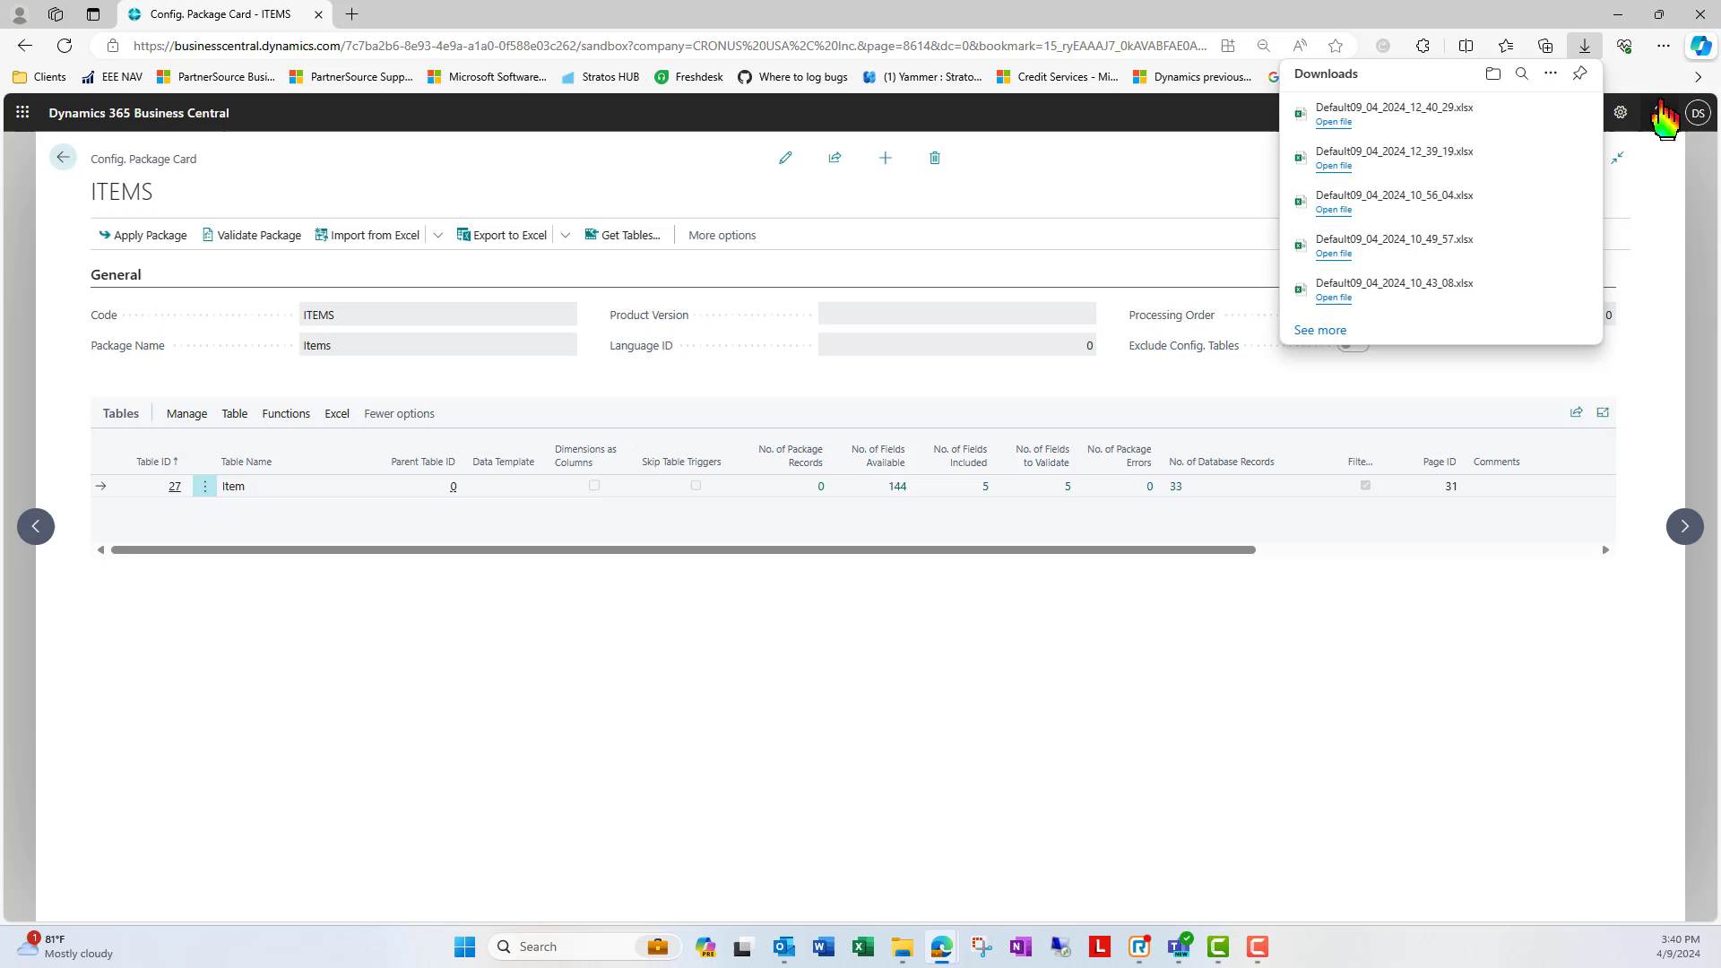
# - Import the edited workbook Default09_04_2024_12_40_29 into the ITEMS package
pyautogui.click(337, 413)
pyautogui.click(305, 451)
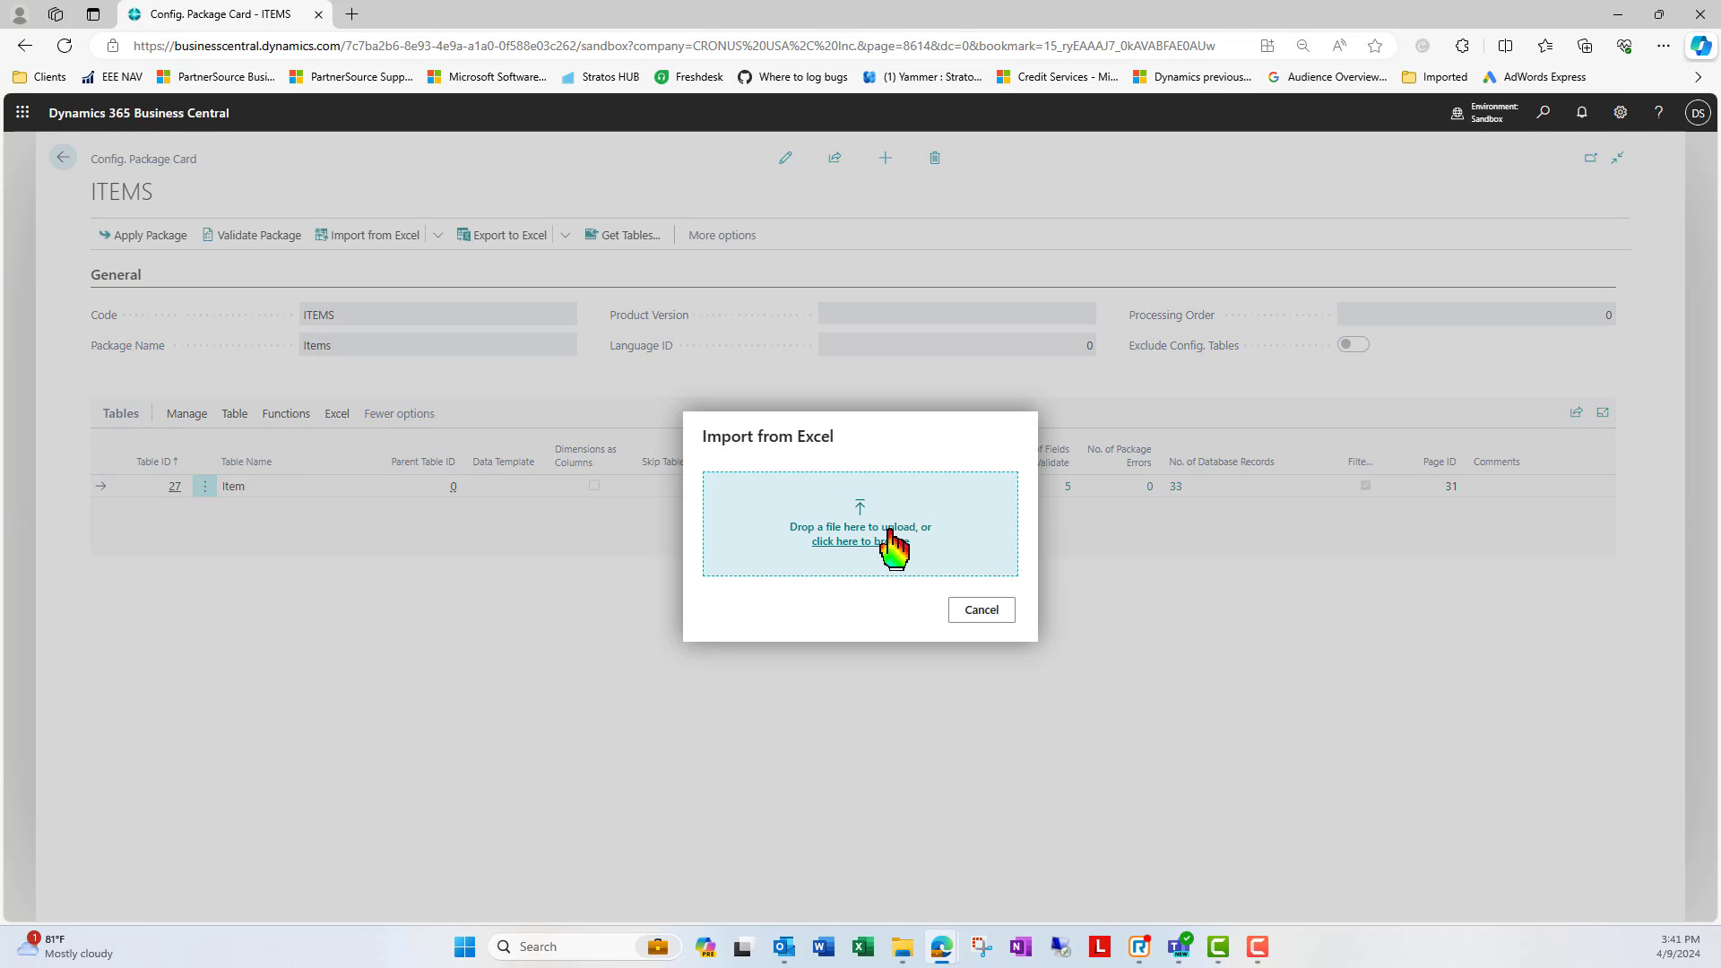
pyautogui.click(860, 515)
pyautogui.doubleClick(421, 172)
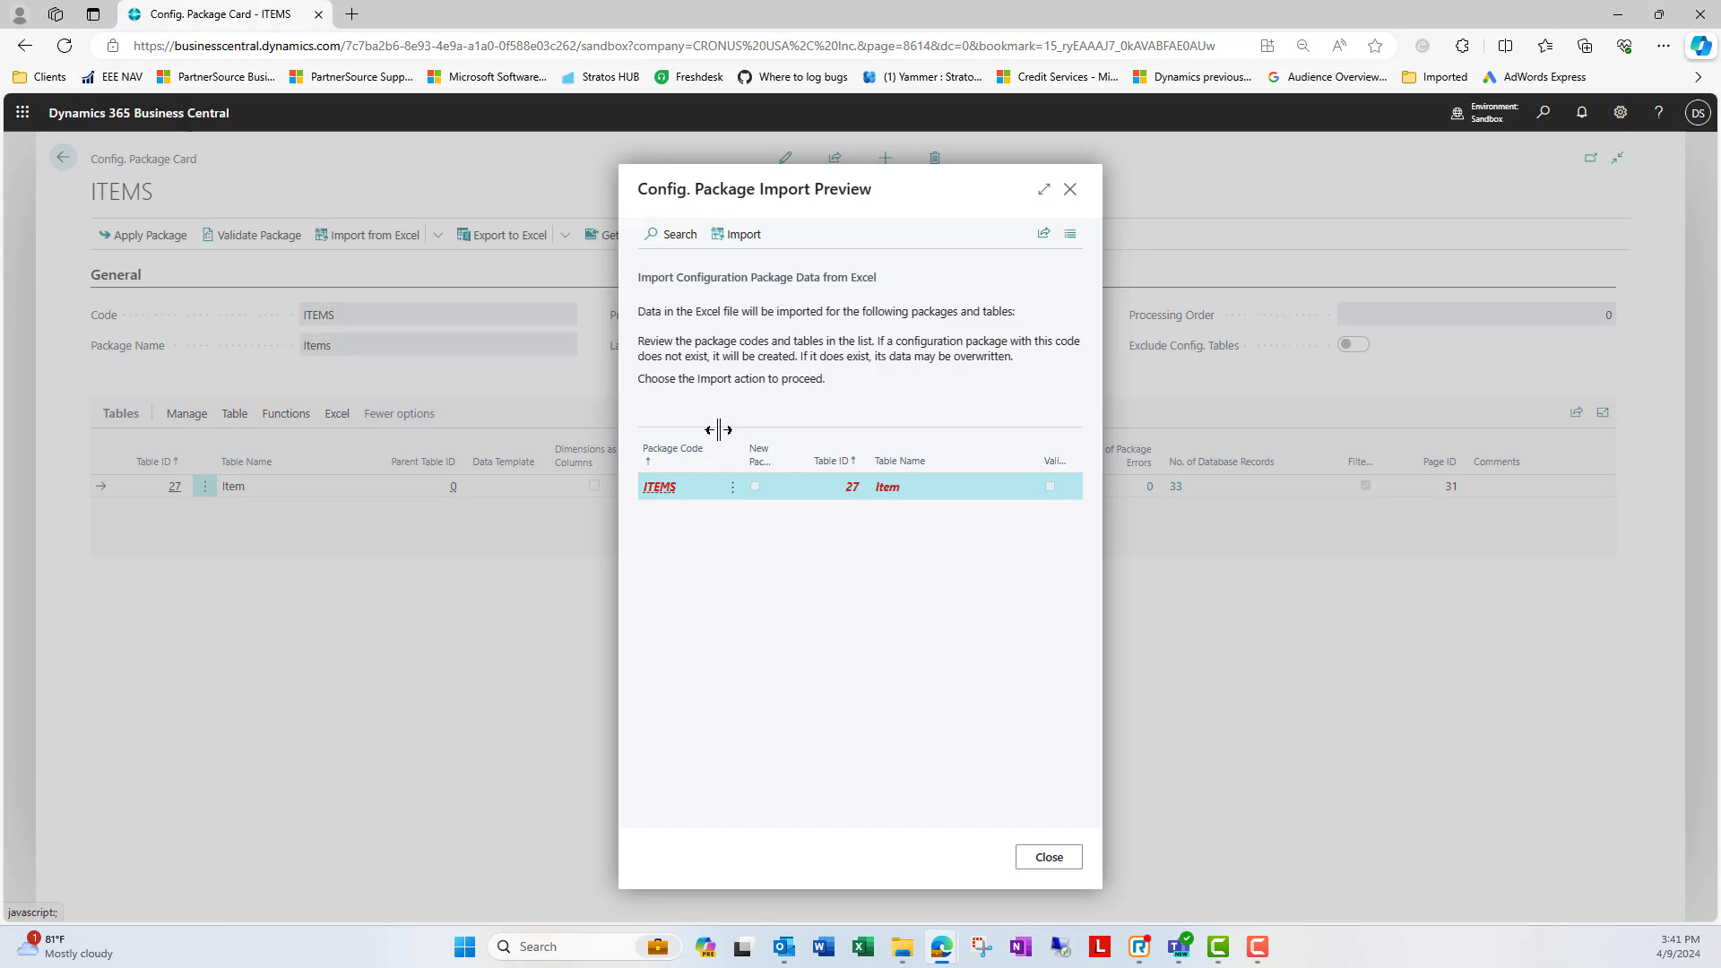
pyautogui.click(745, 235)
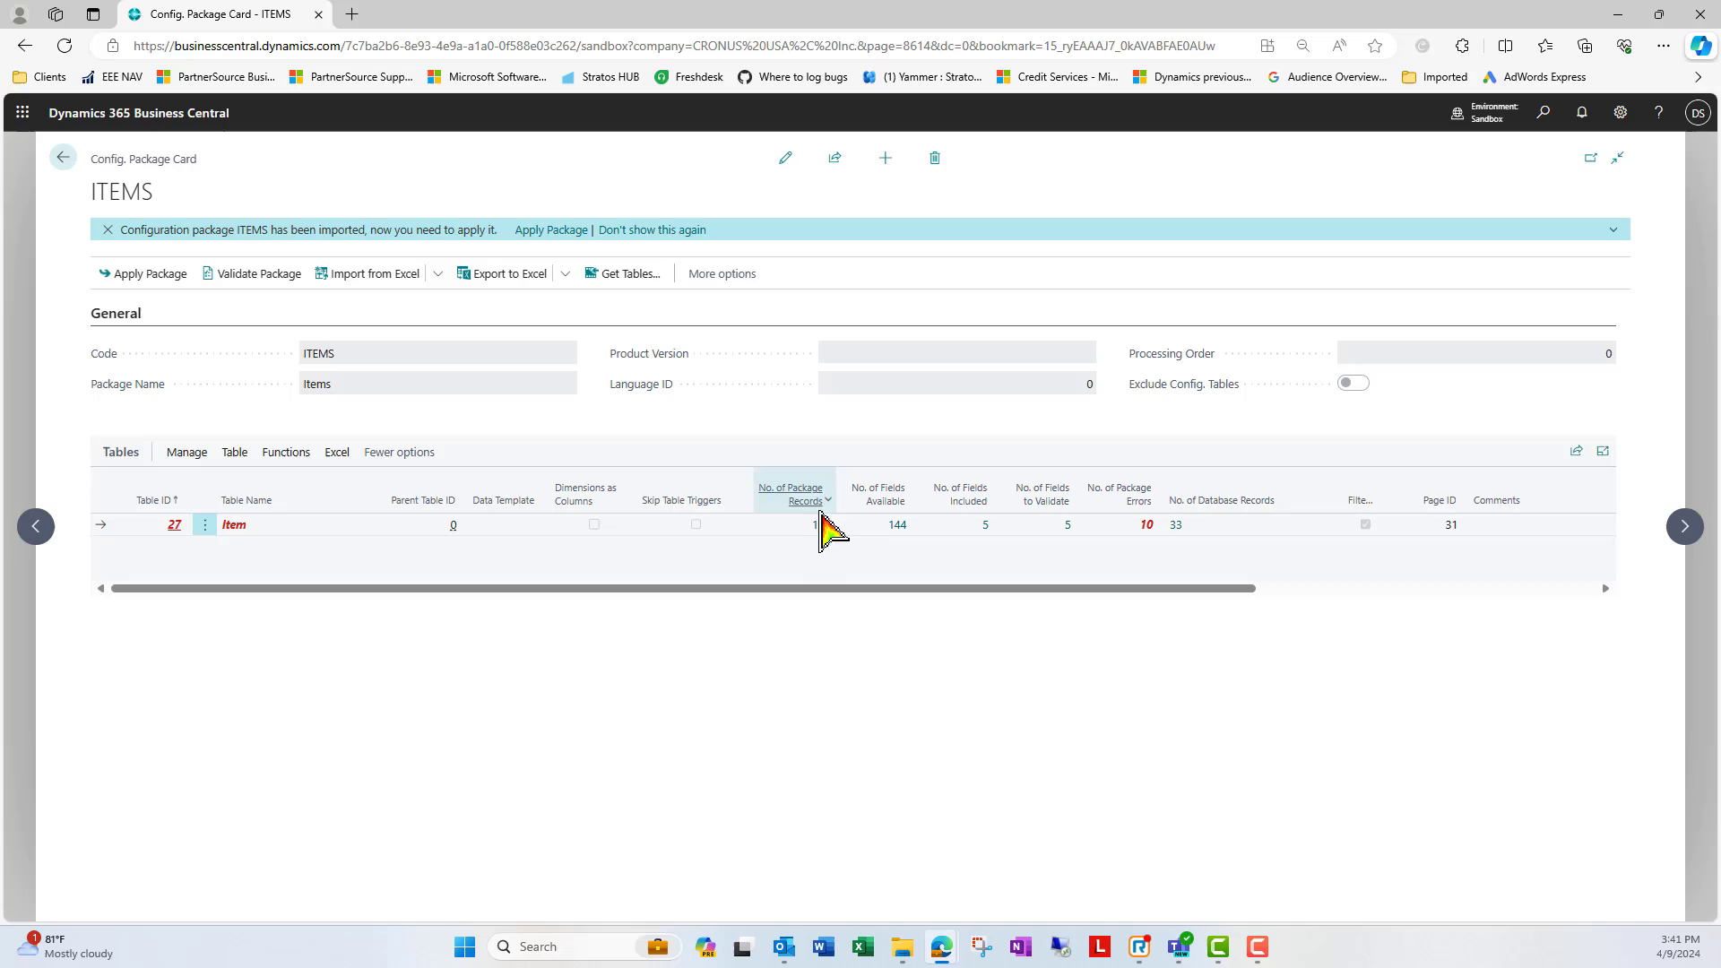
# - Select all 10 imported Item package records, apply their data, and close the list
pyautogui.click(817, 525)
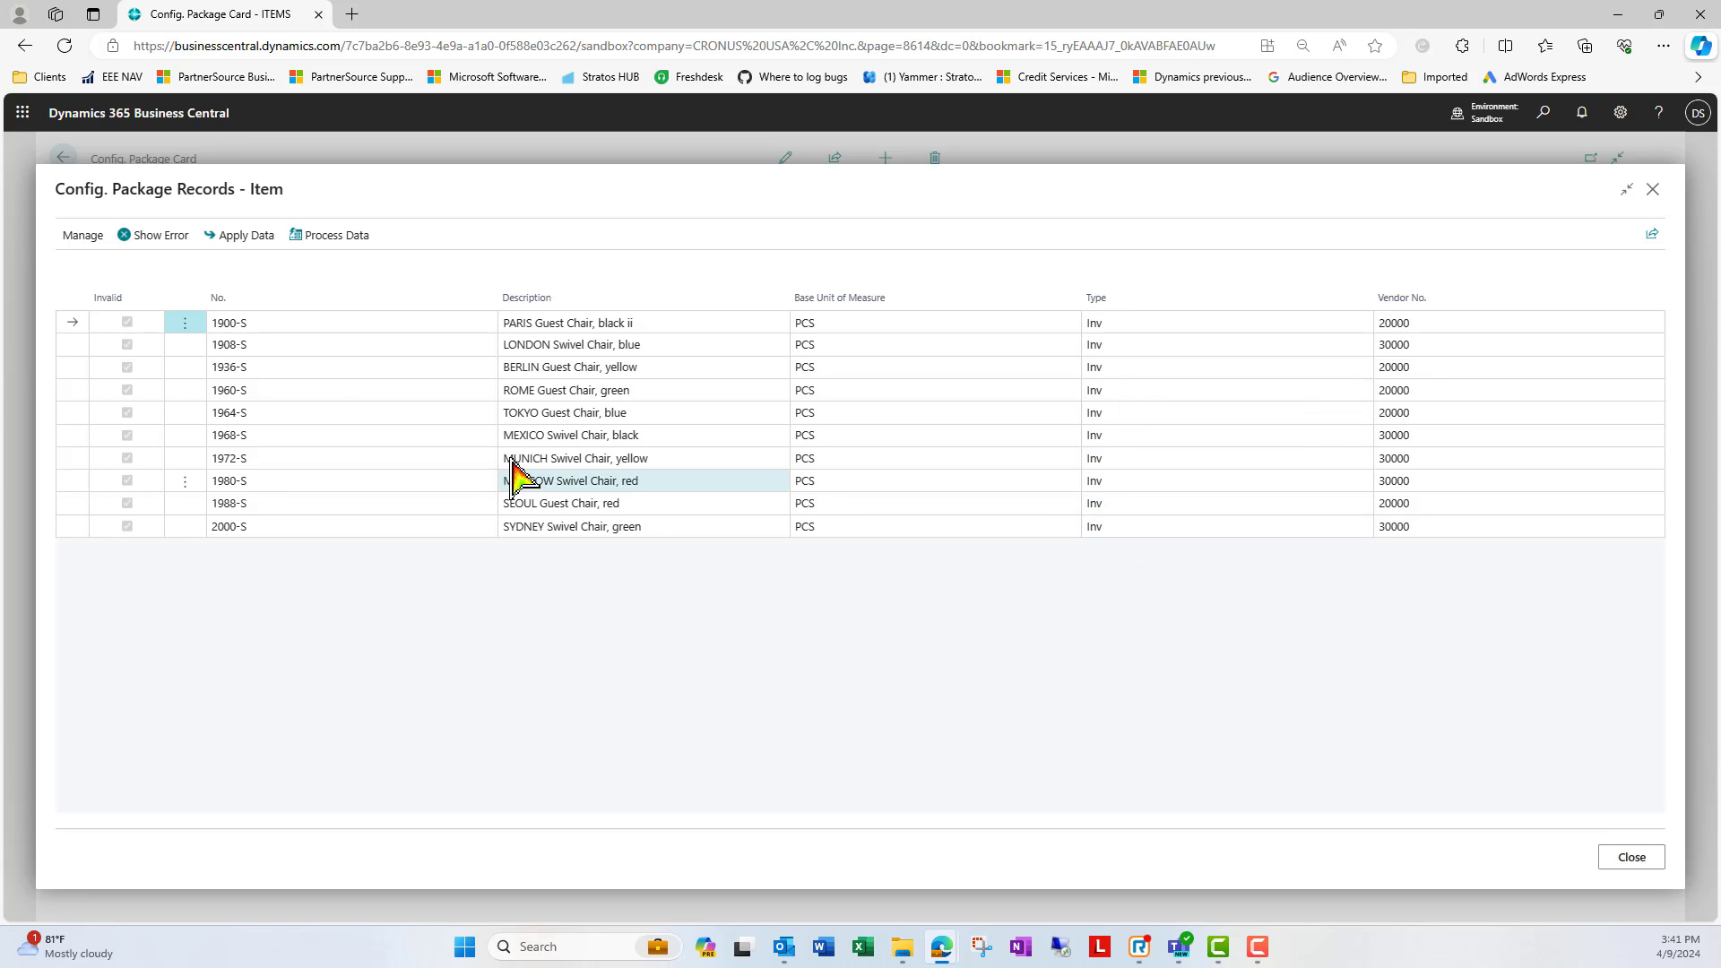
pyautogui.click(186, 325)
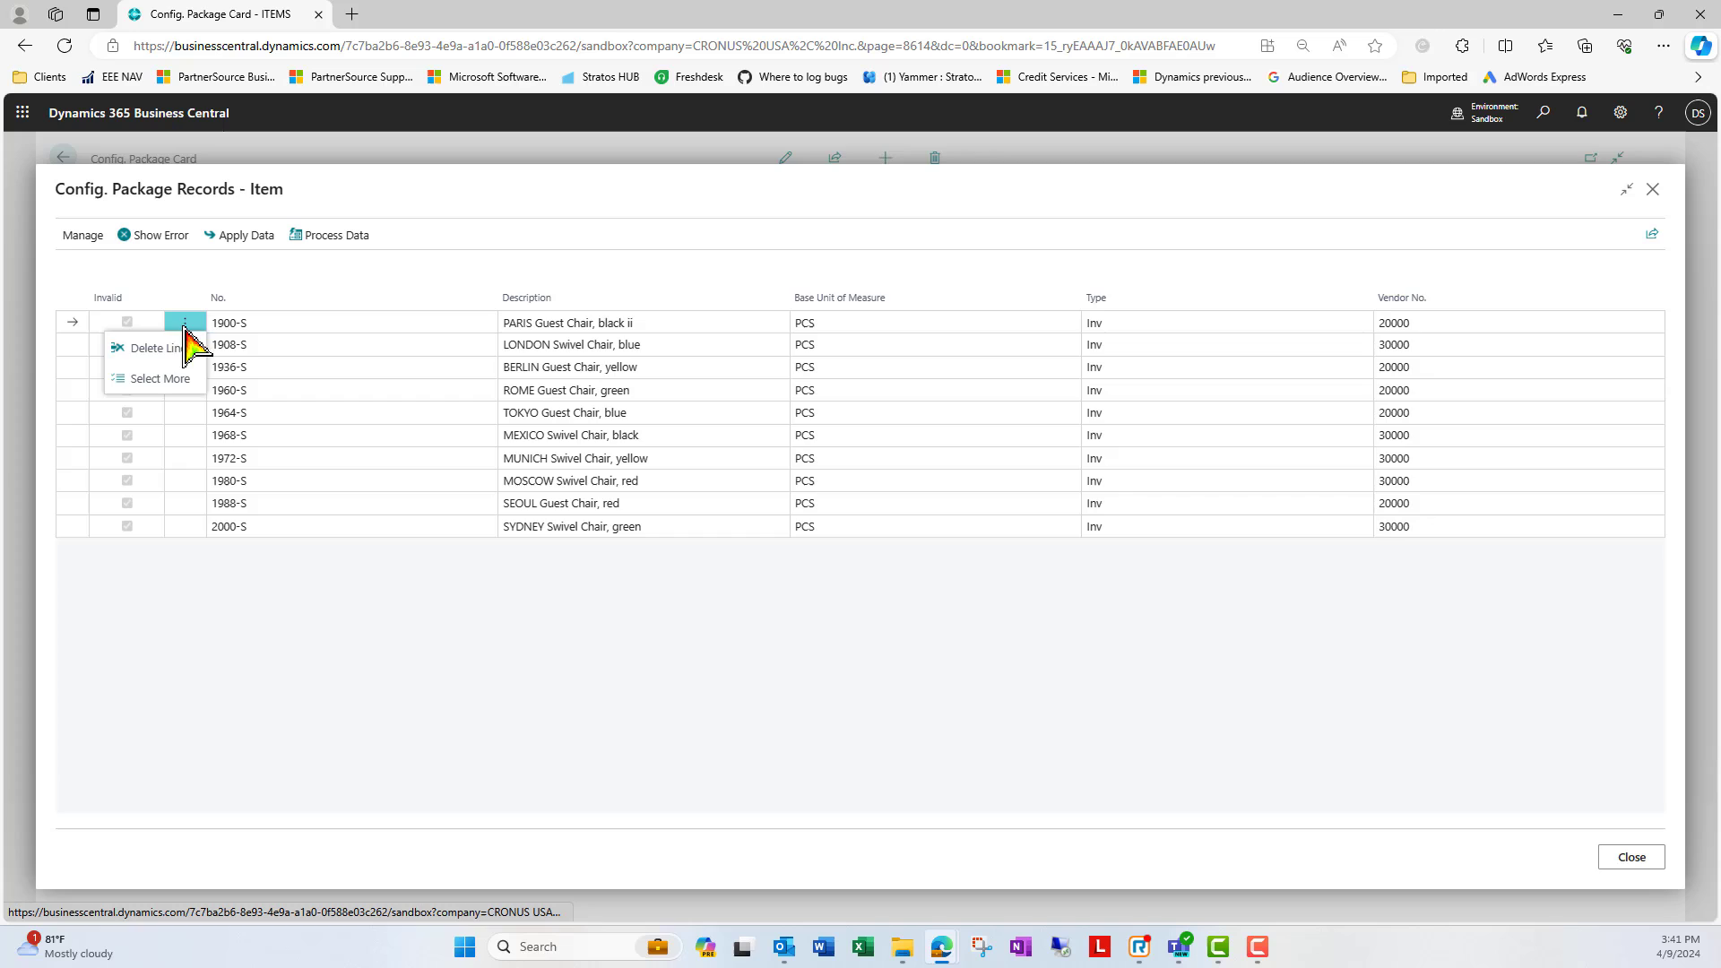
pyautogui.click(177, 380)
pyautogui.click(112, 297)
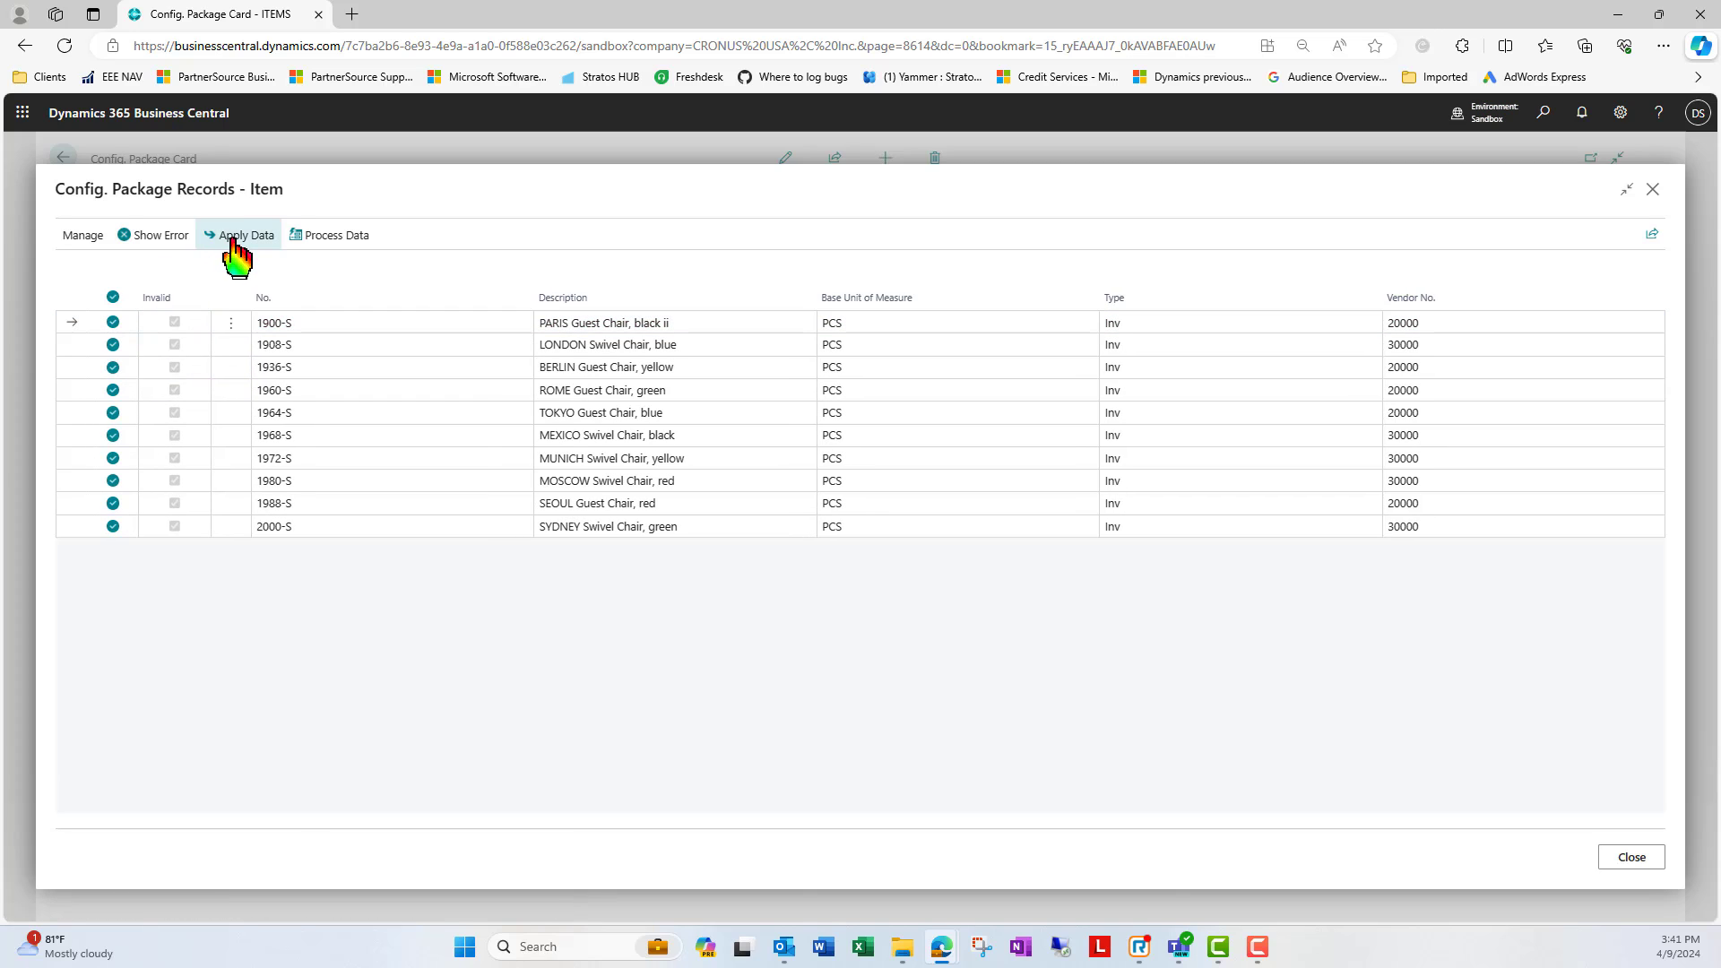
pyautogui.click(236, 235)
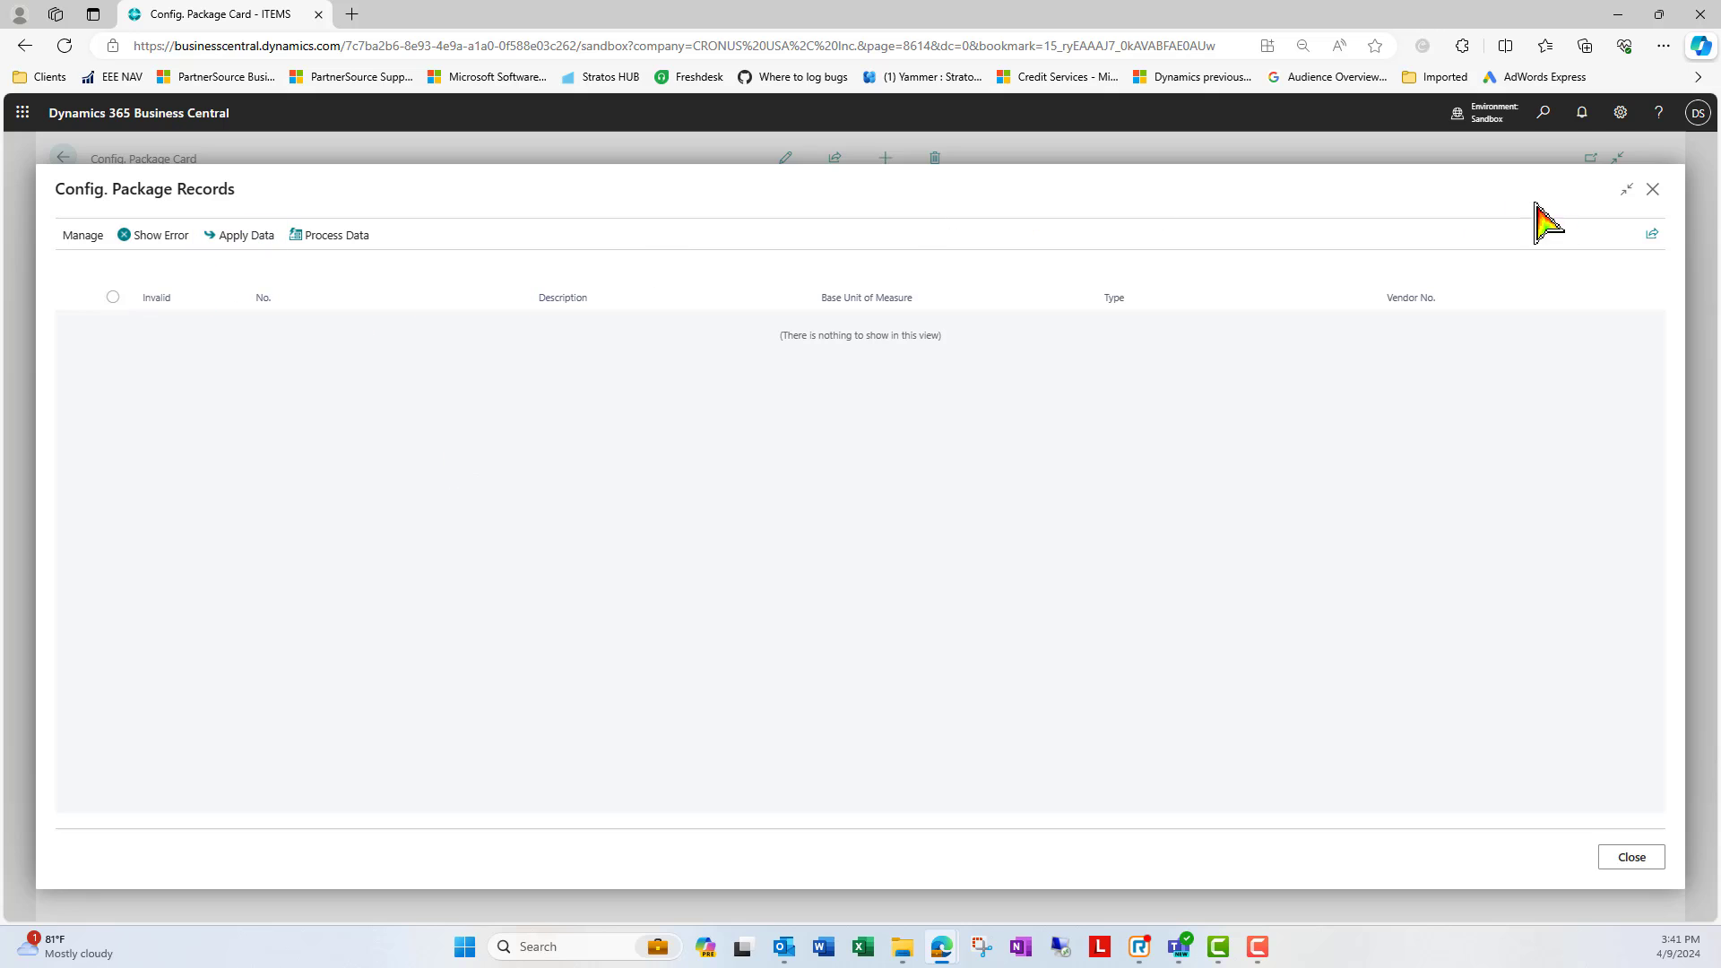
pyautogui.click(1652, 190)
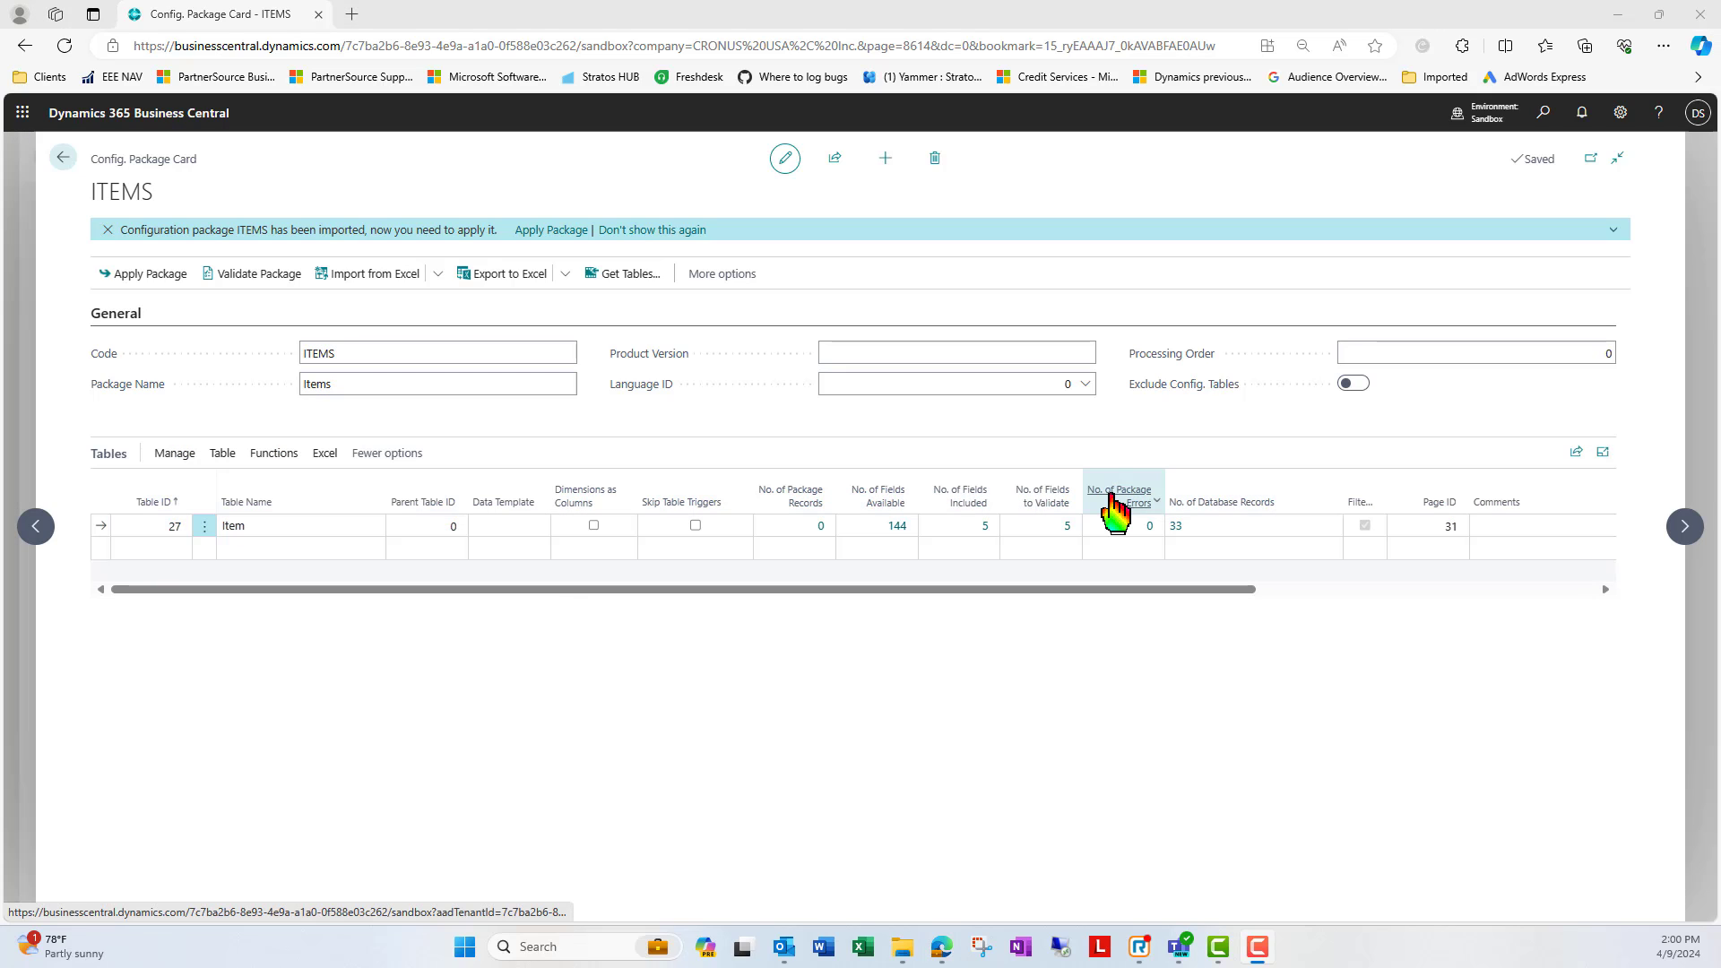
pyautogui.moveTo(1113, 498)
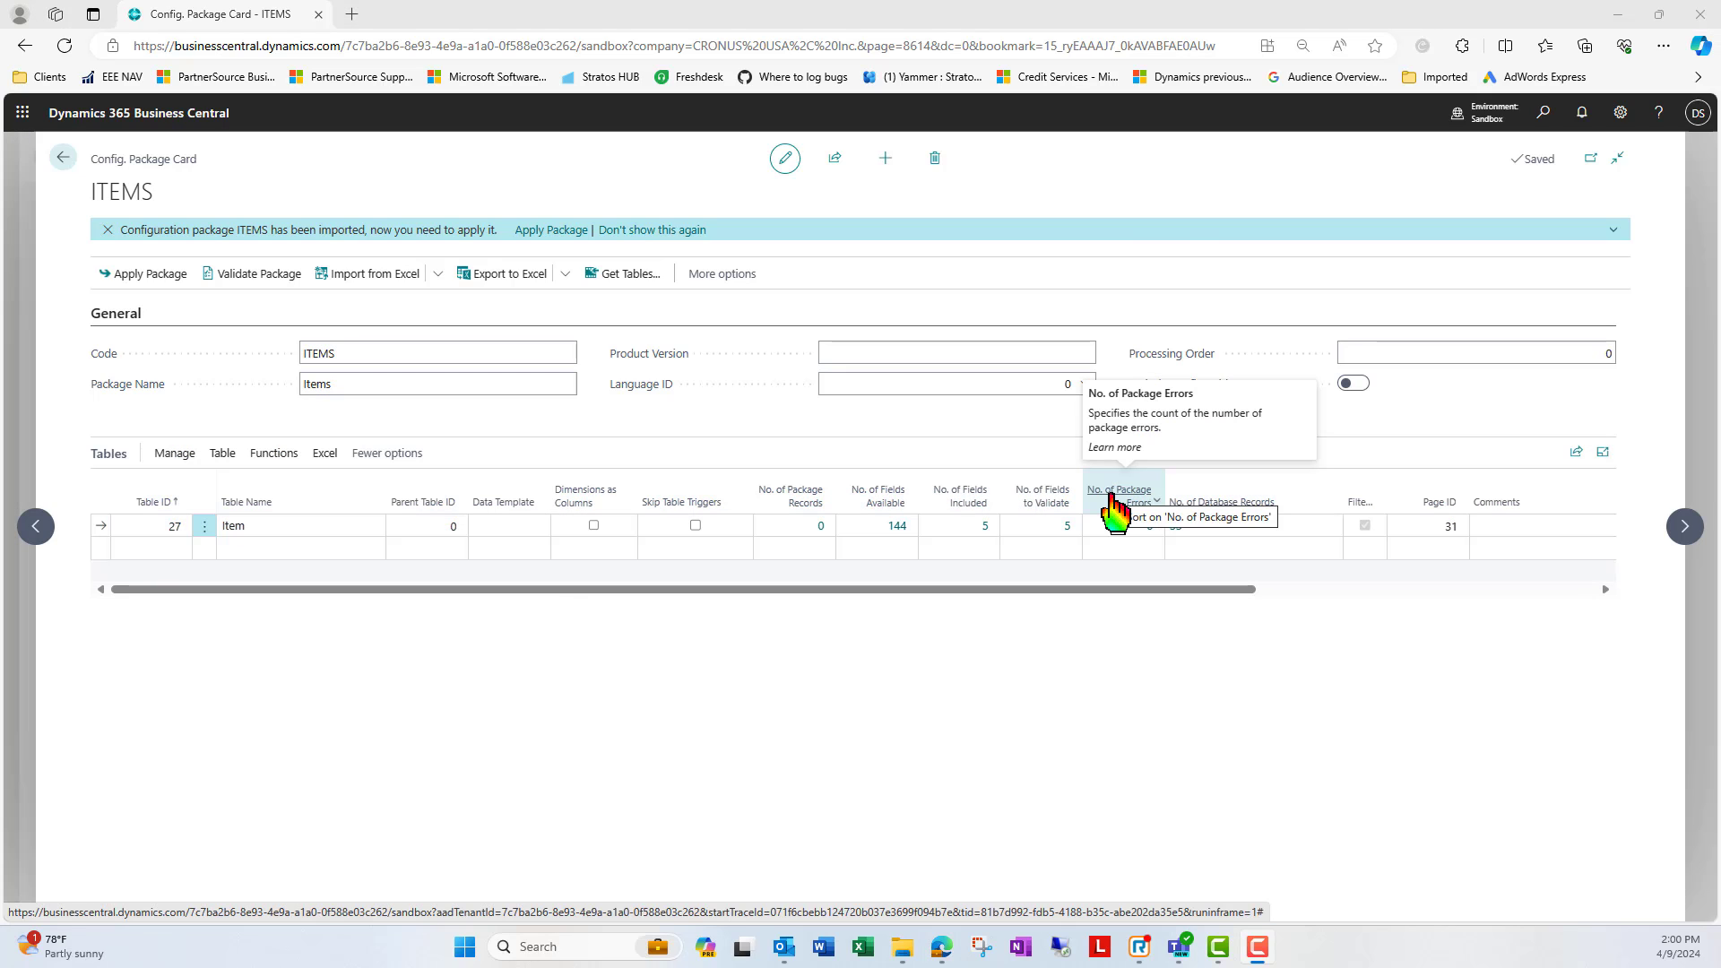